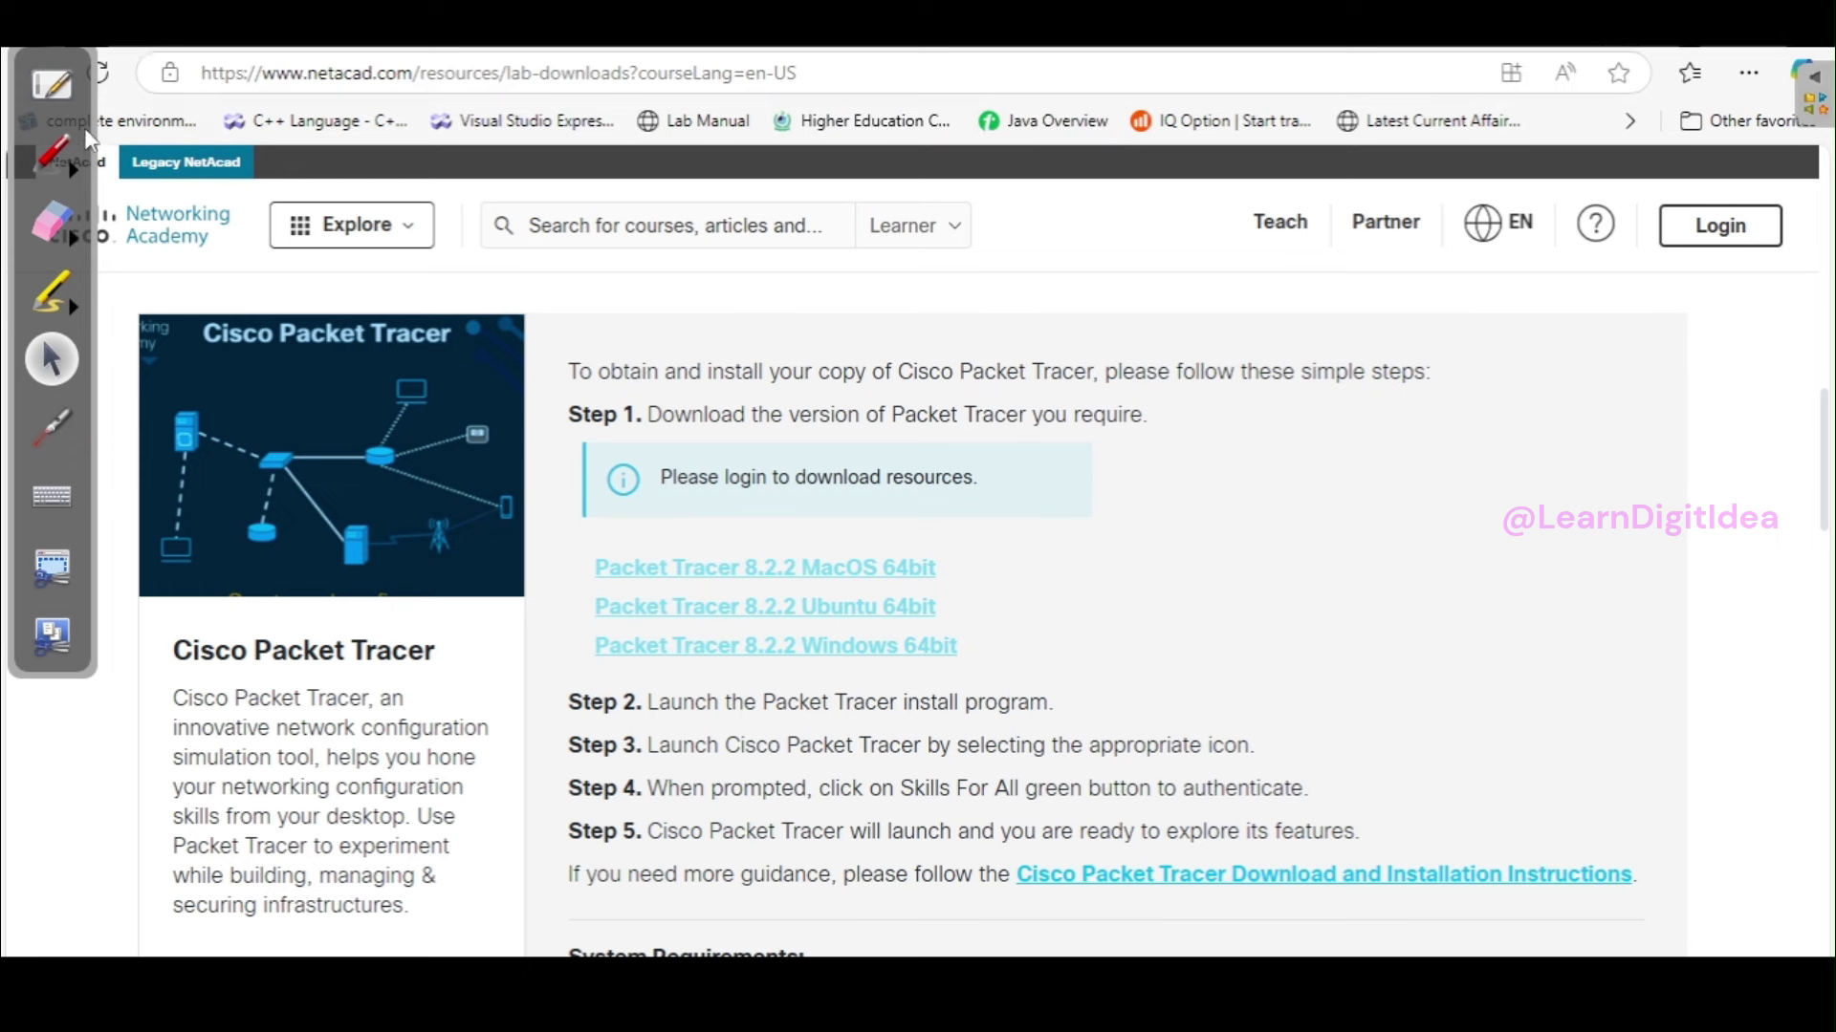
Mark the login notice, underline the word "login" and tick the Login button with red pen strokes.
{"action": "left_click", "coordinate": [71, 155]}
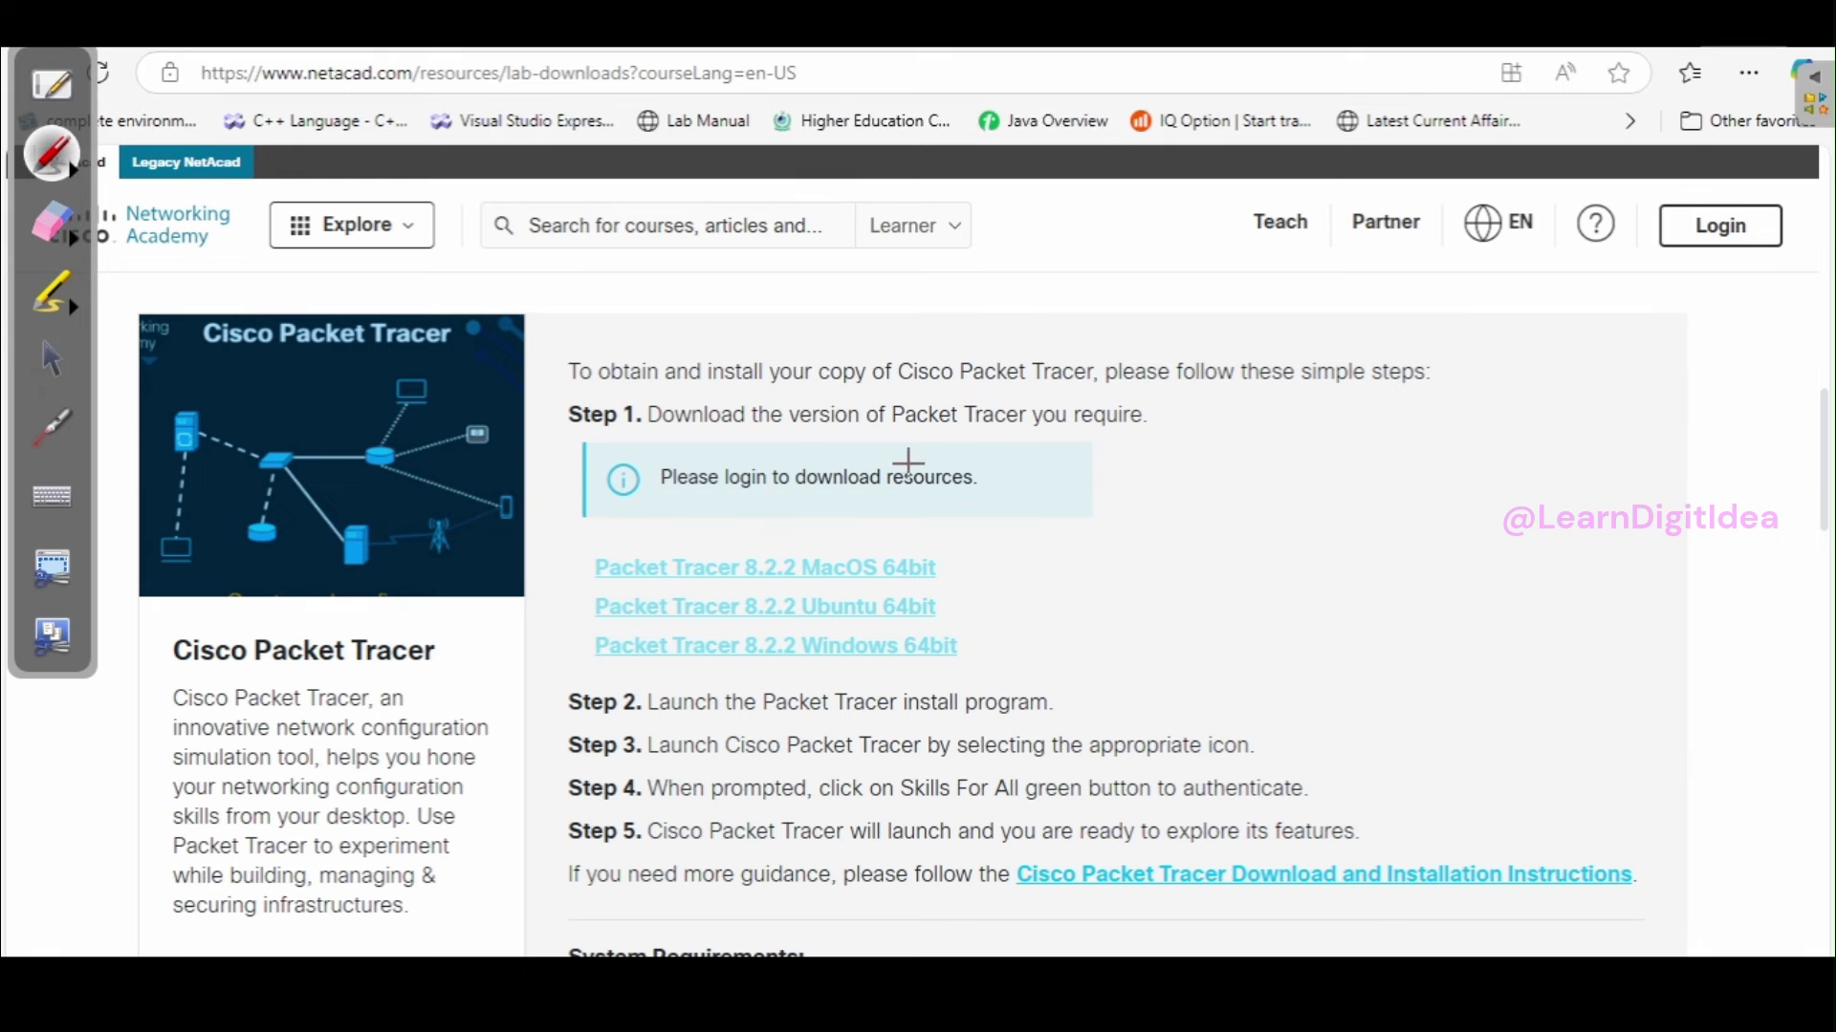
{"action": "left_click_drag", "start_coordinate": [957, 453], "coordinate": [1031, 423]}
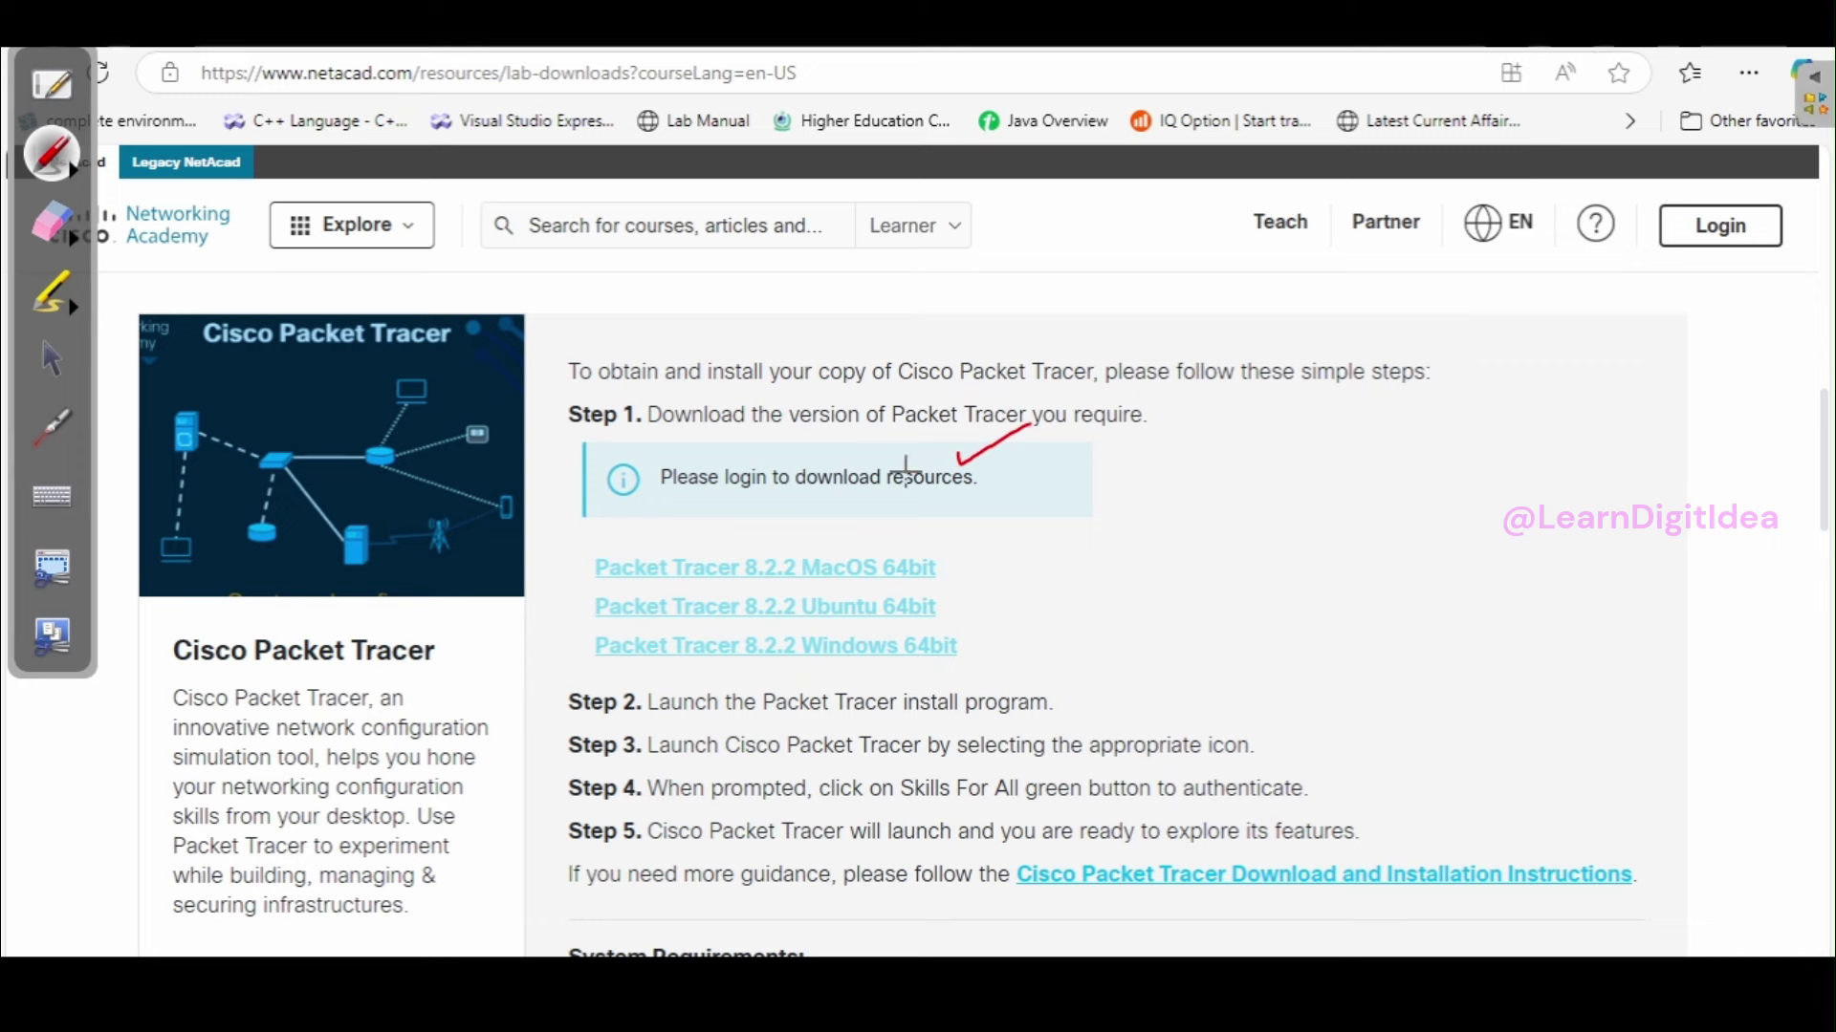
{"action": "left_click_drag", "start_coordinate": [725, 495], "coordinate": [770, 492]}
{"action": "left_click_drag", "start_coordinate": [1698, 199], "coordinate": [1750, 201]}
{"action": "left_click", "coordinate": [59, 361]}
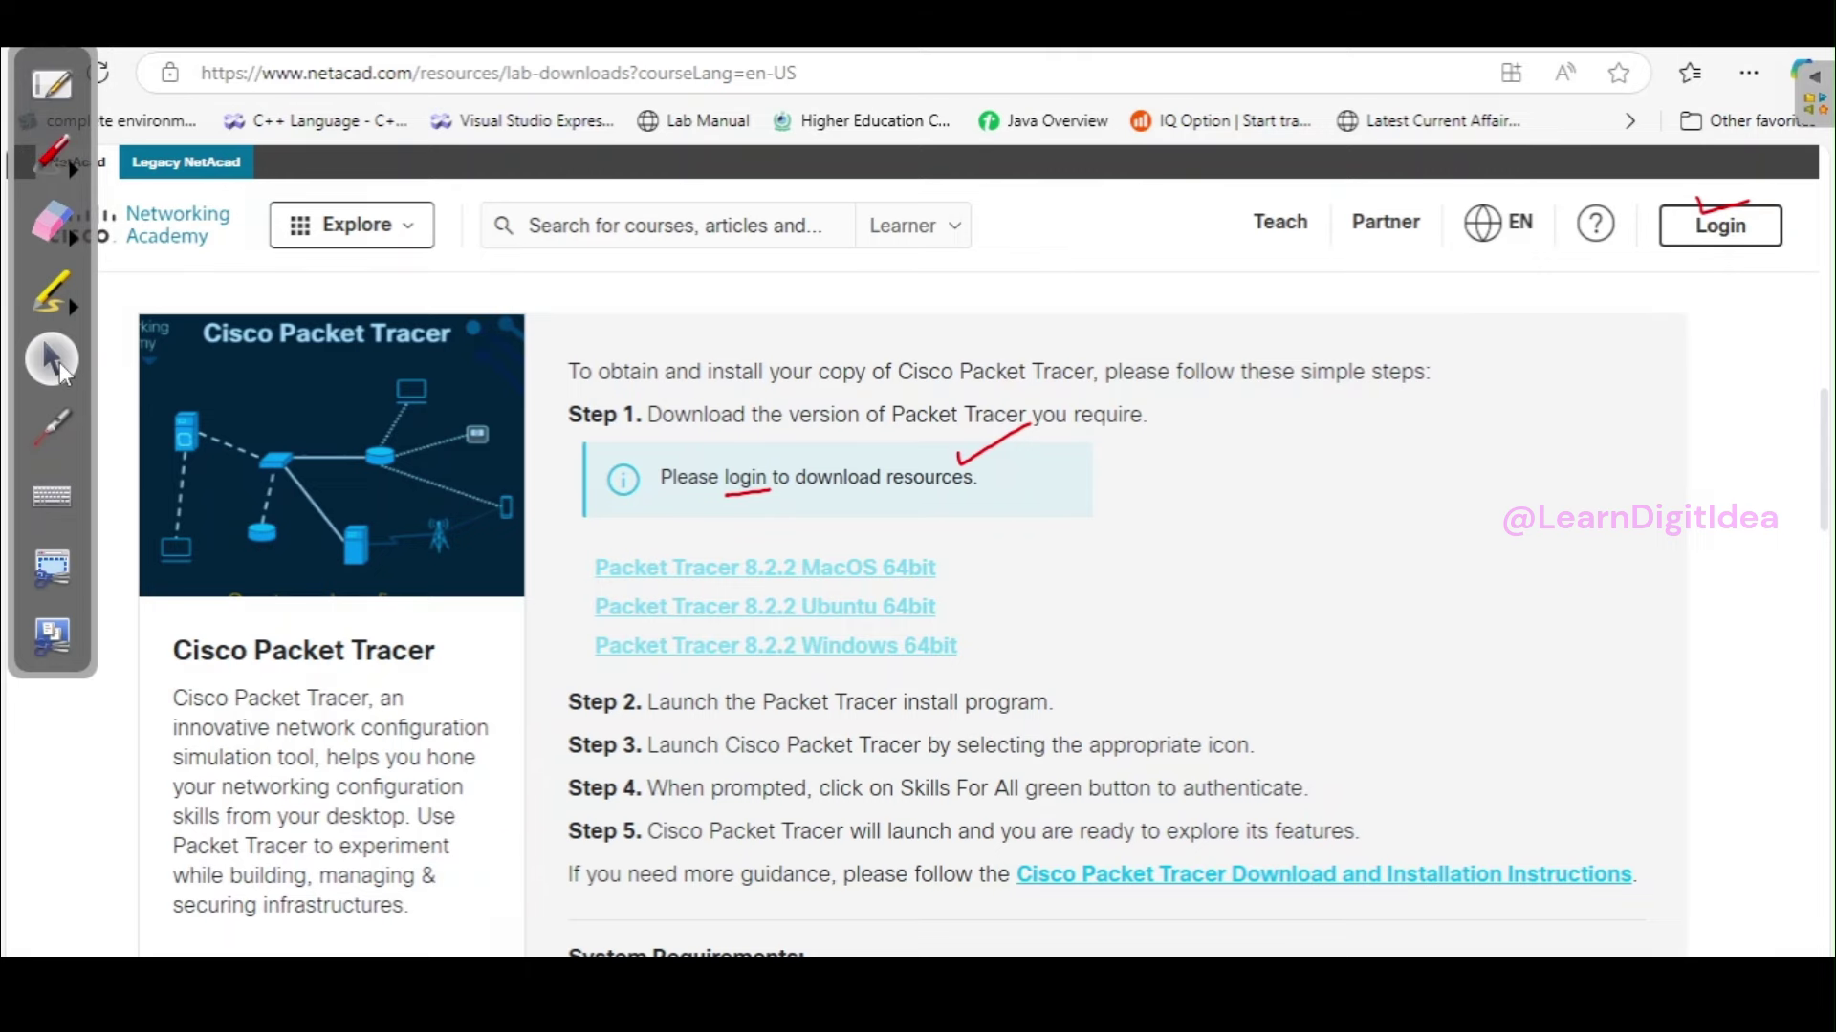
Log in to the Networking Academy account with the account email and download Packet Tracer 8.2.2 Windows 64bit.
{"action": "left_click", "coordinate": [1692, 239]}
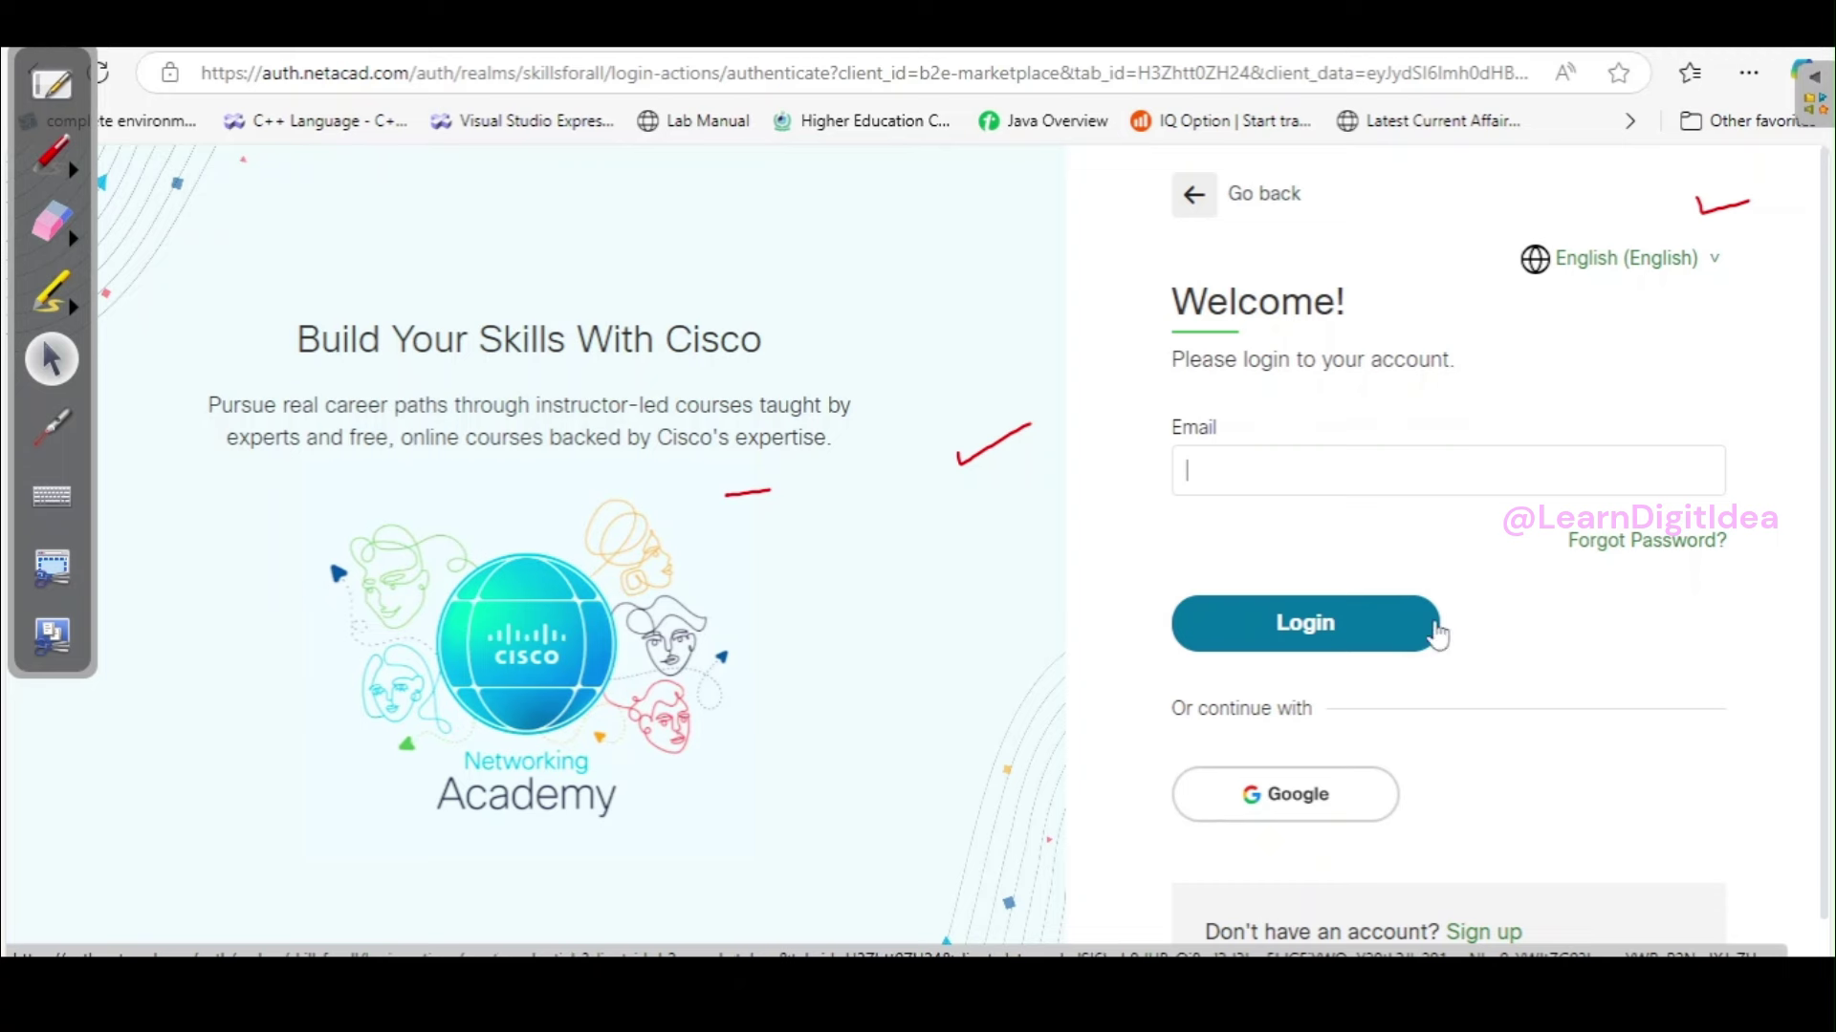
{"action": "left_click", "coordinate": [1356, 485]}
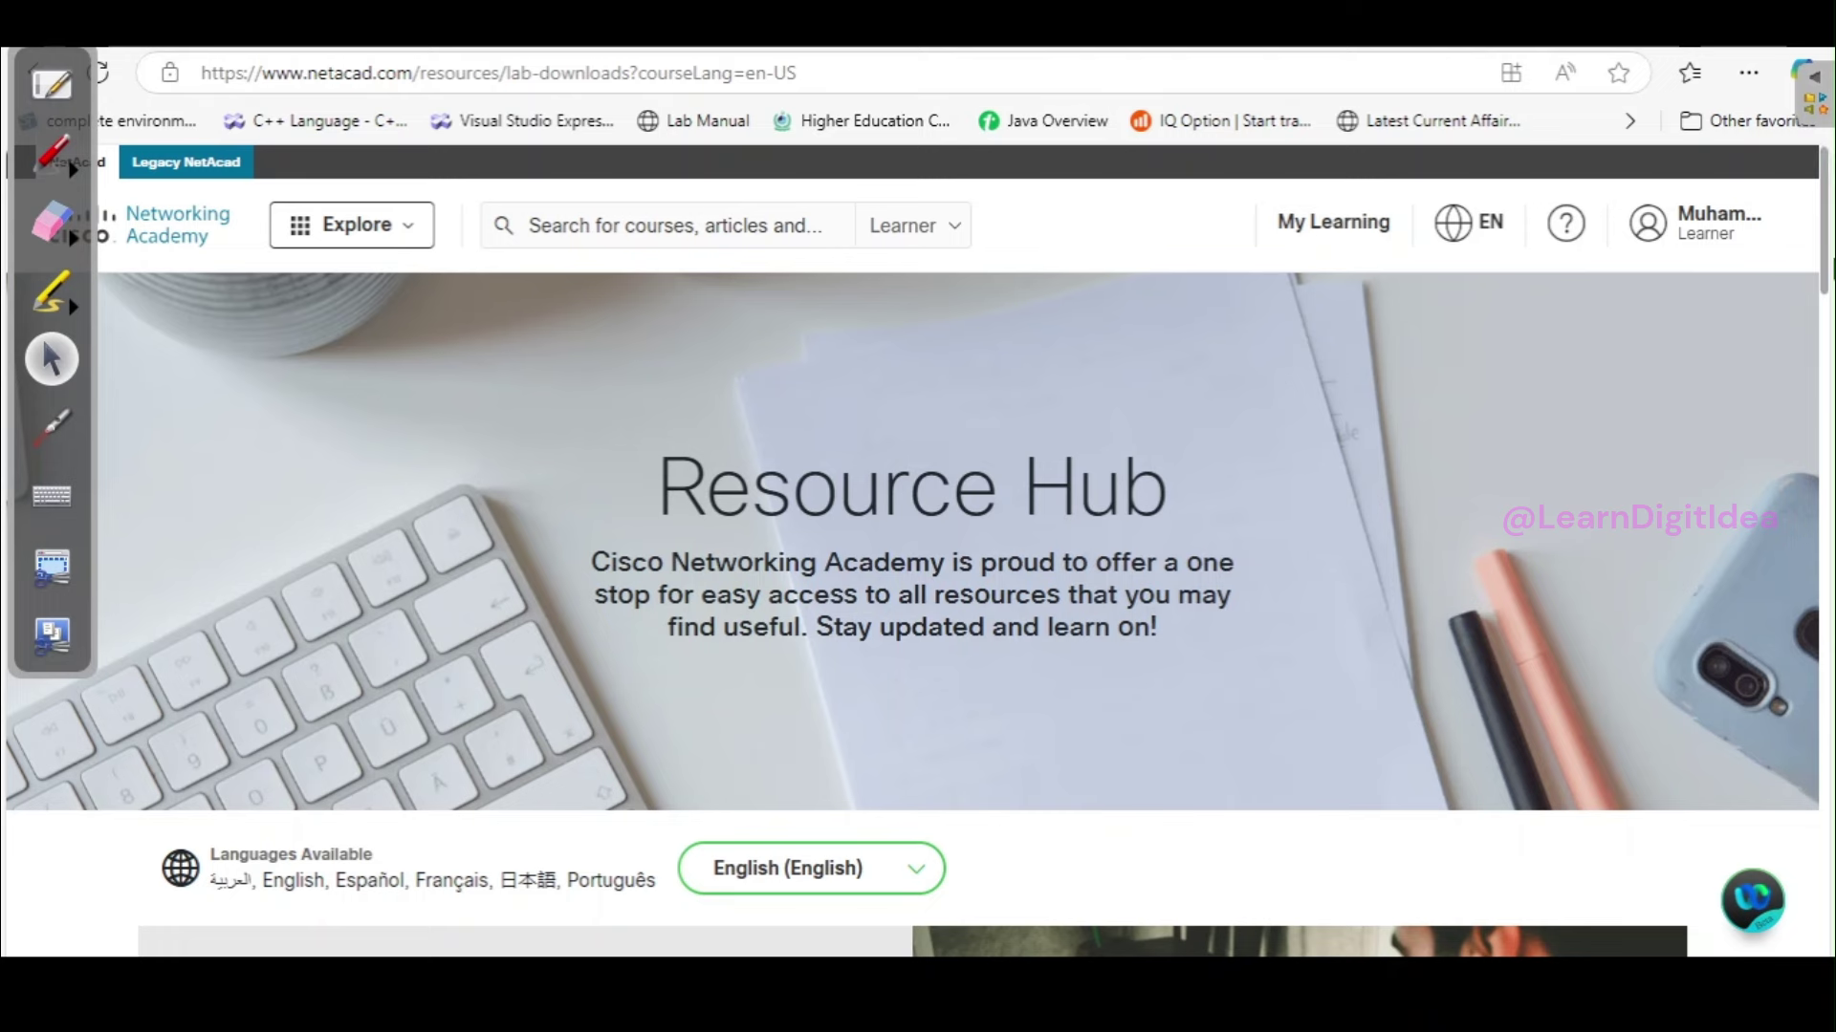
{"action": "left_click_drag", "start_coordinate": [1829, 266], "coordinate": [1820, 490]}
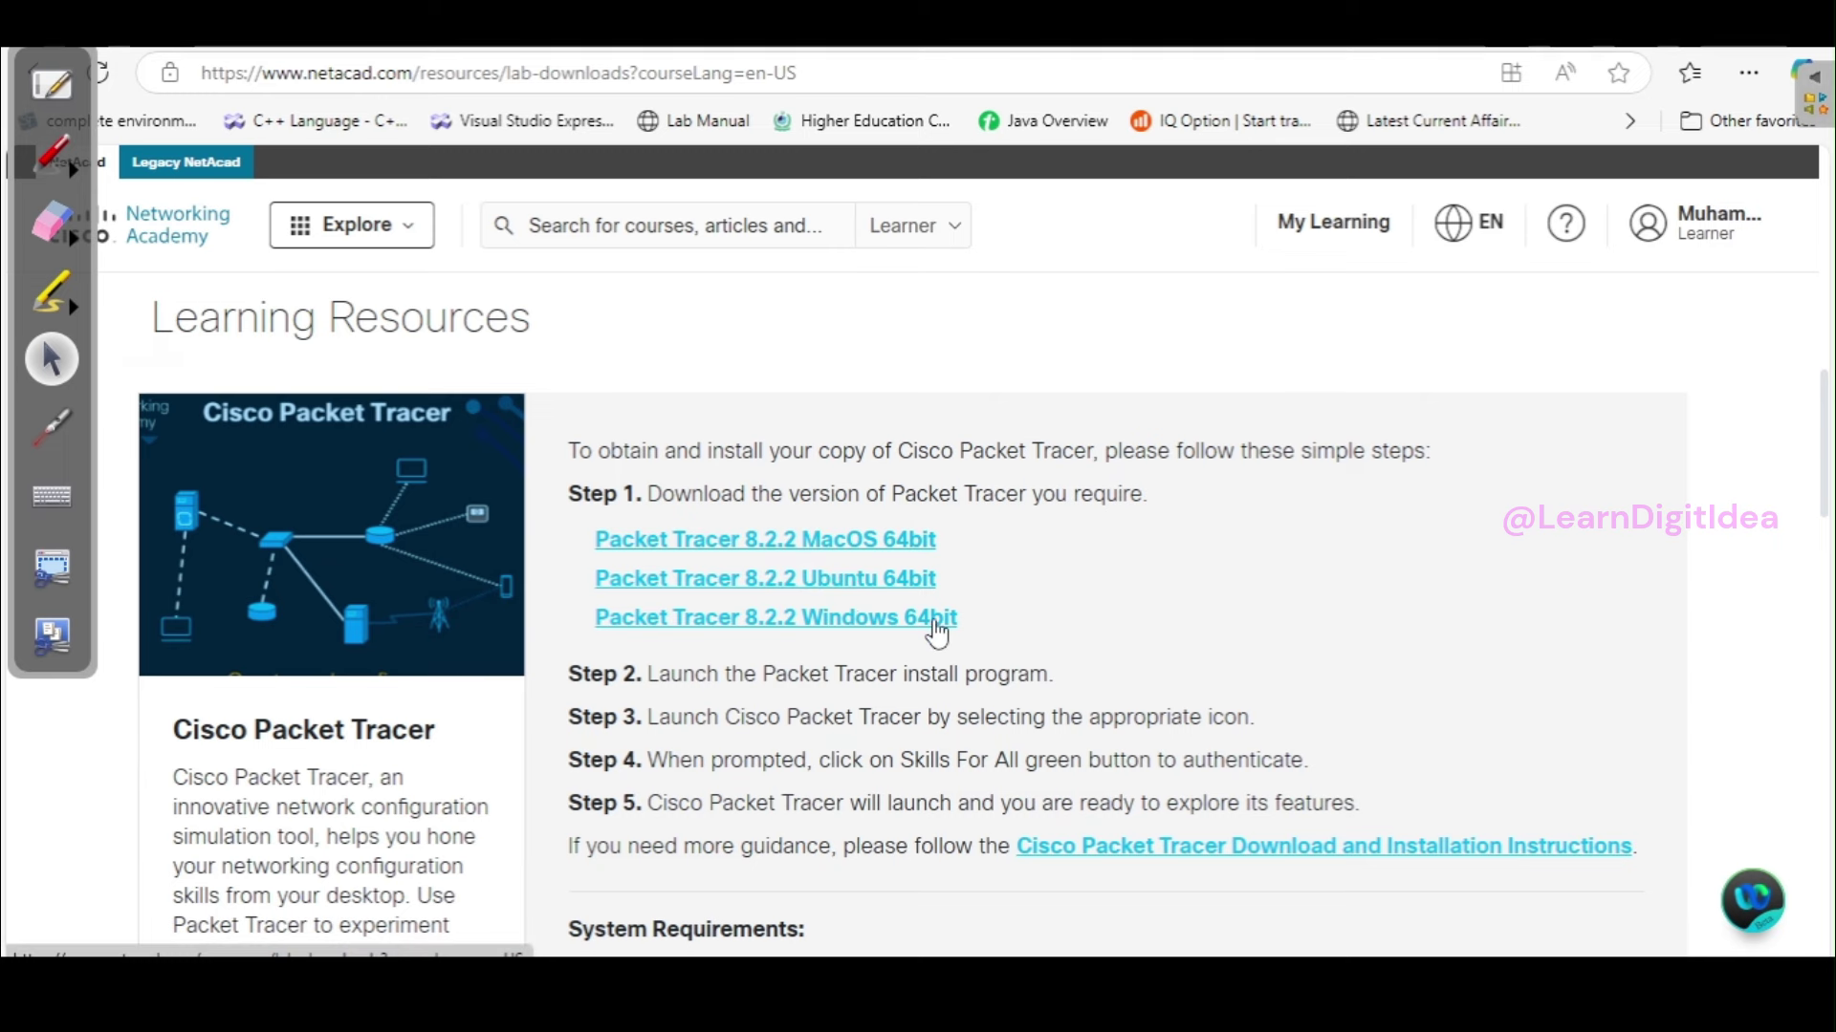
{"action": "left_click", "coordinate": [830, 621]}
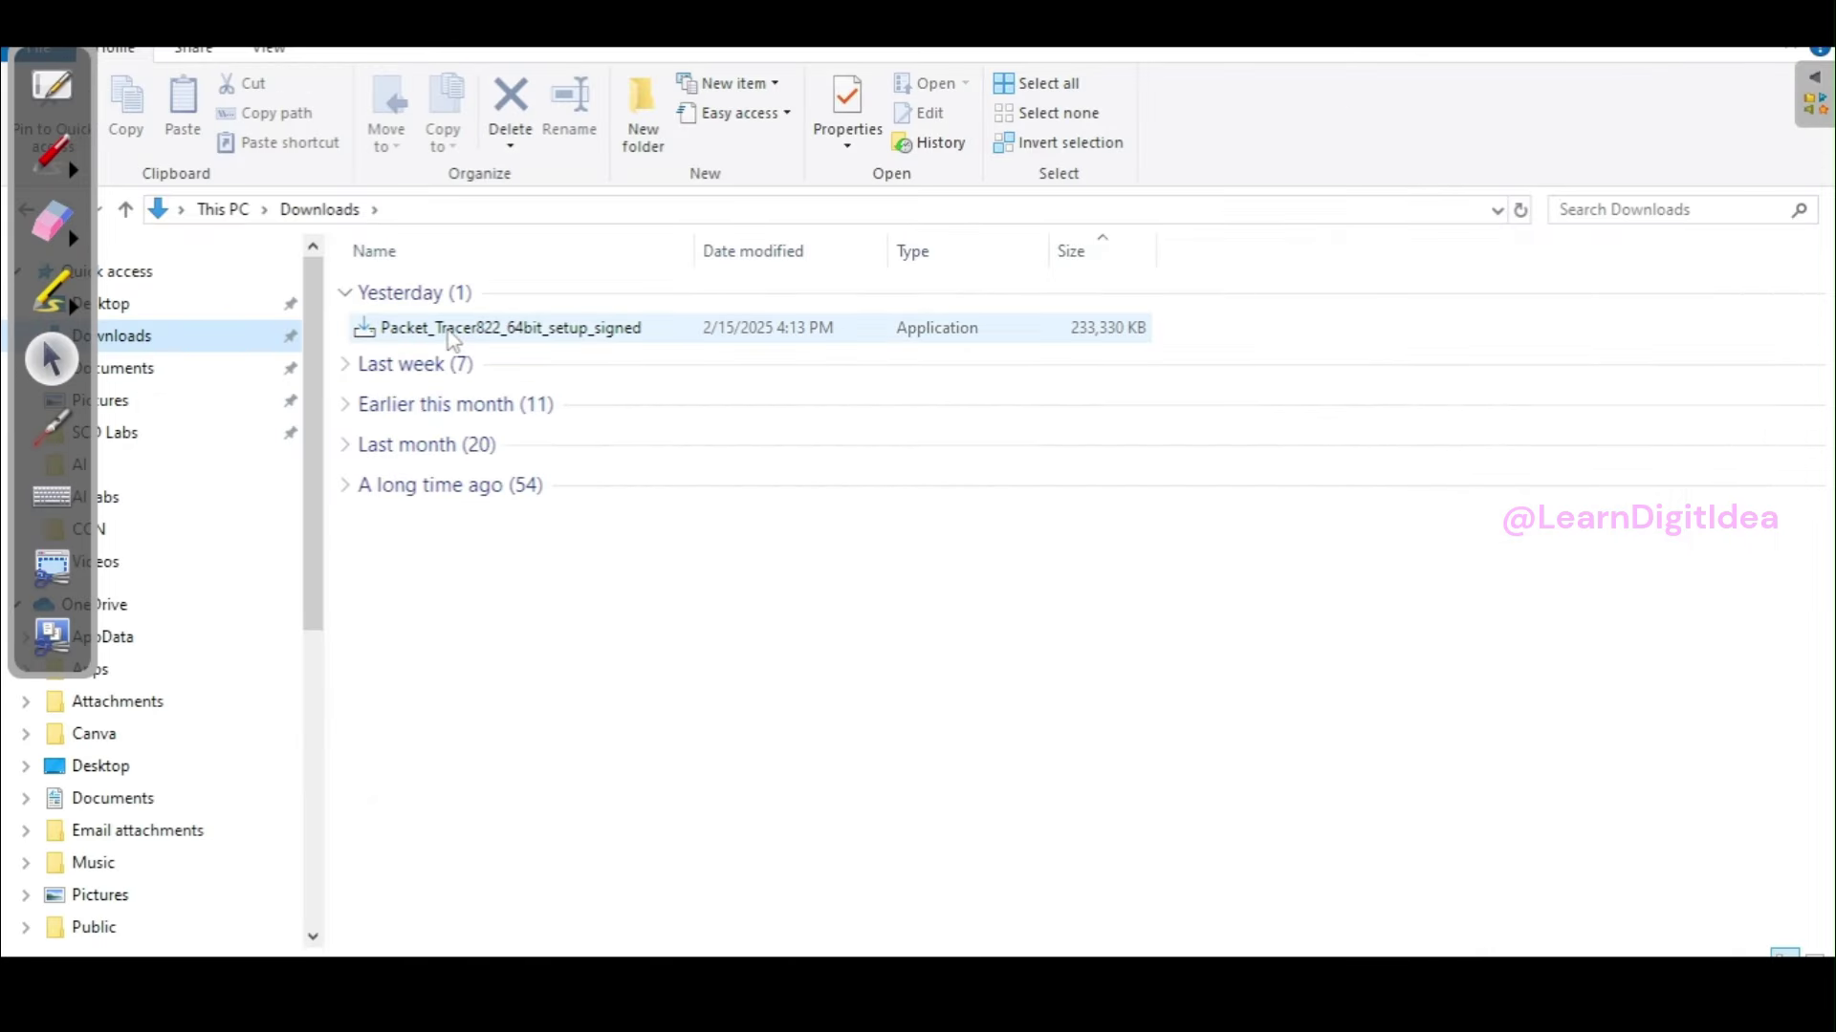
Run the Packet_Tracer822_64bit_setup_signed installer from Downloads and accept its license agreement.
{"action": "mouse_move", "coordinate": [451, 341]}
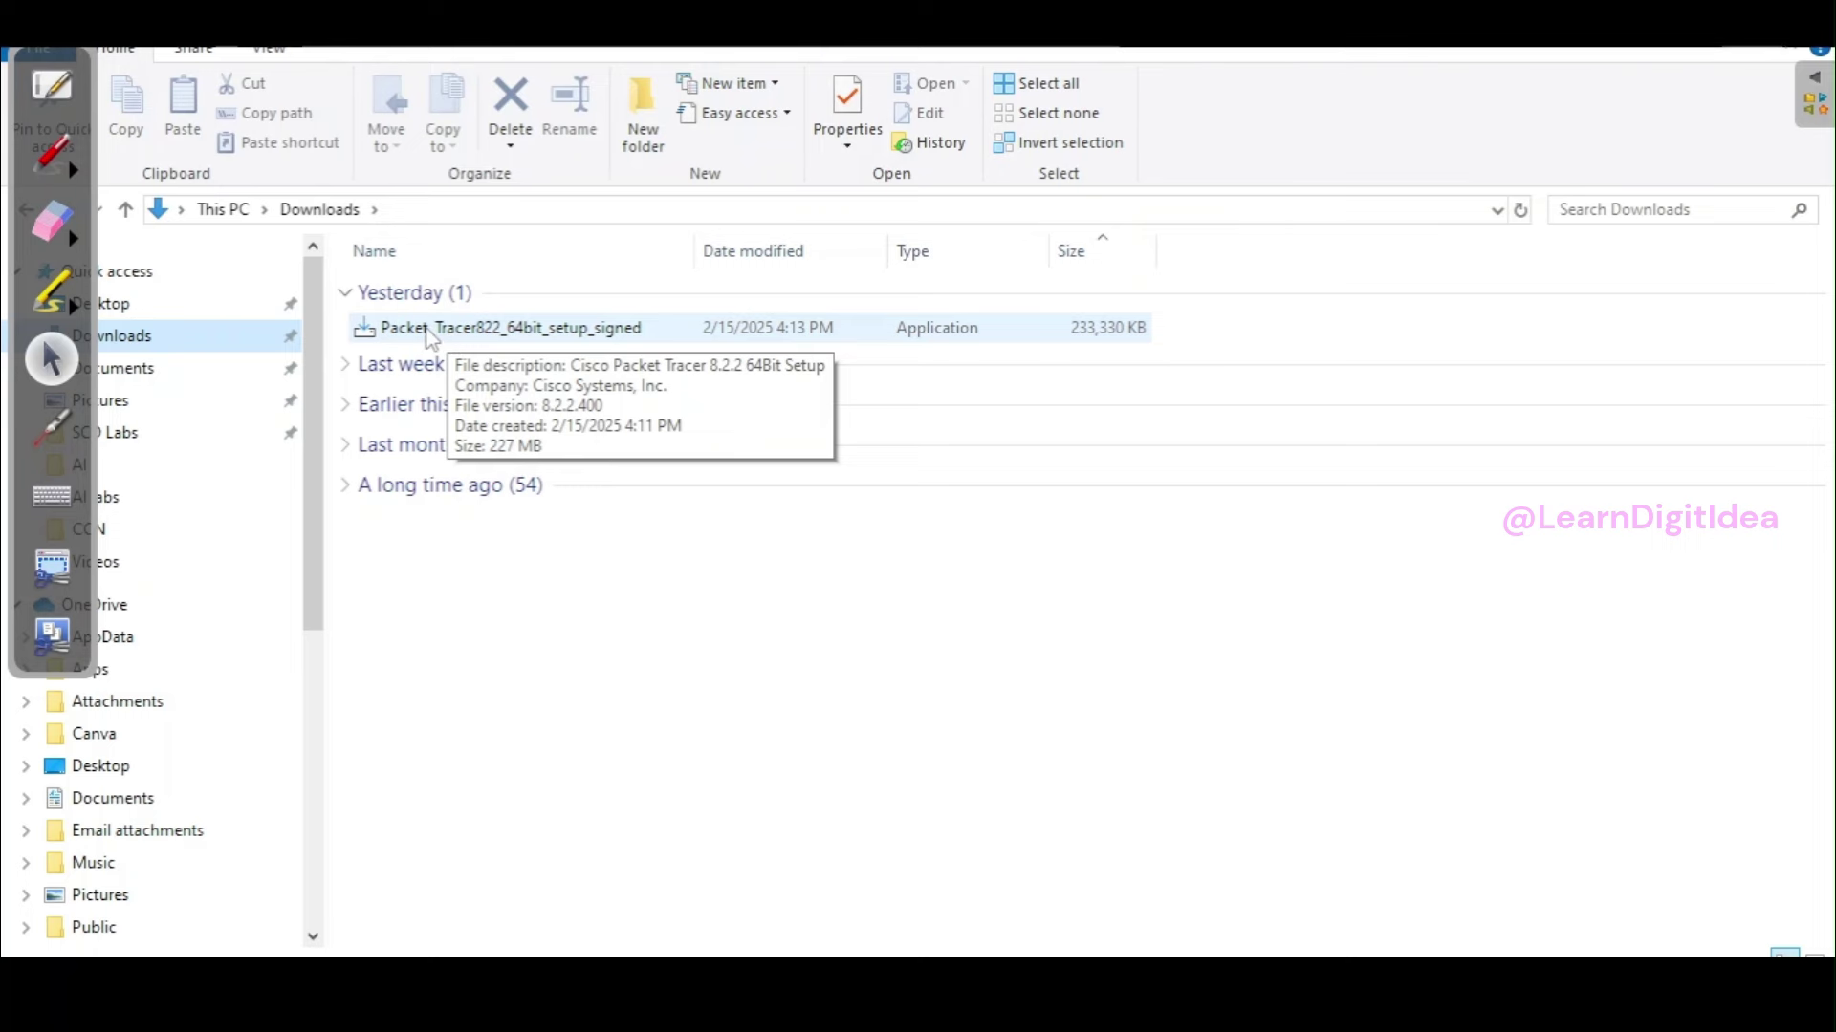
{"action": "double_click", "coordinate": [427, 332]}
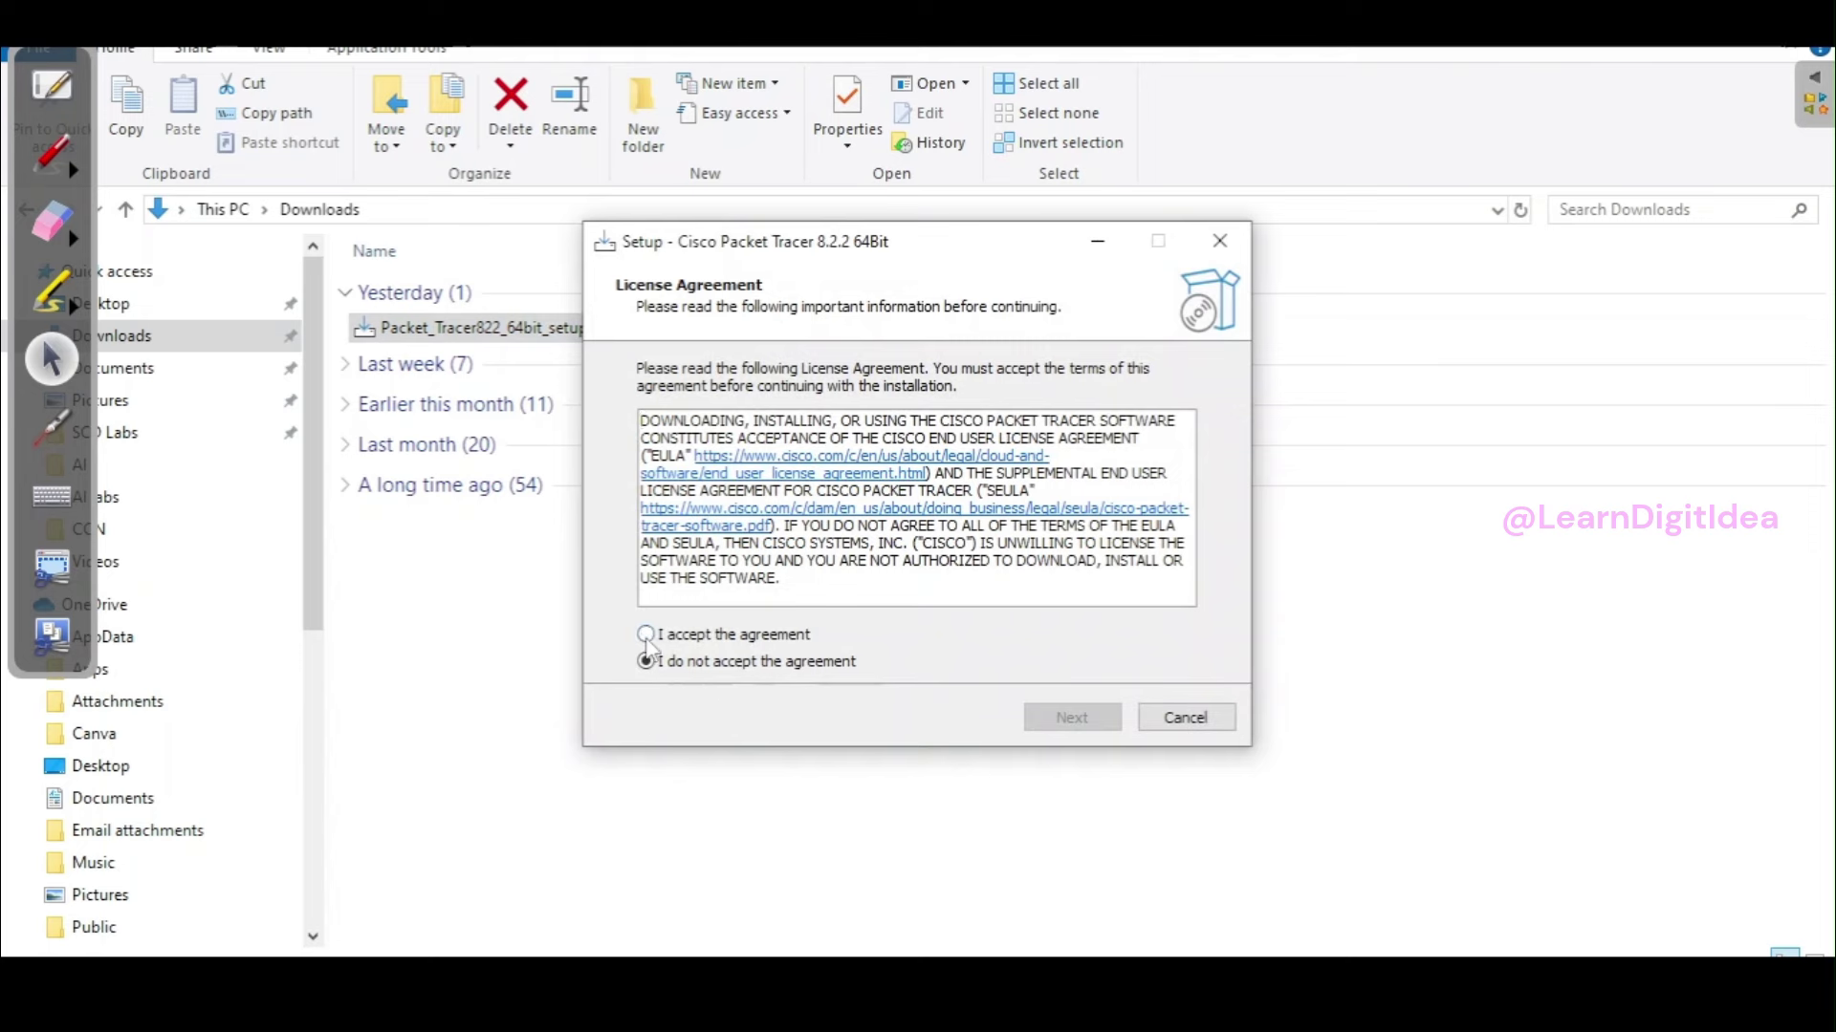
{"action": "left_click", "coordinate": [646, 635]}
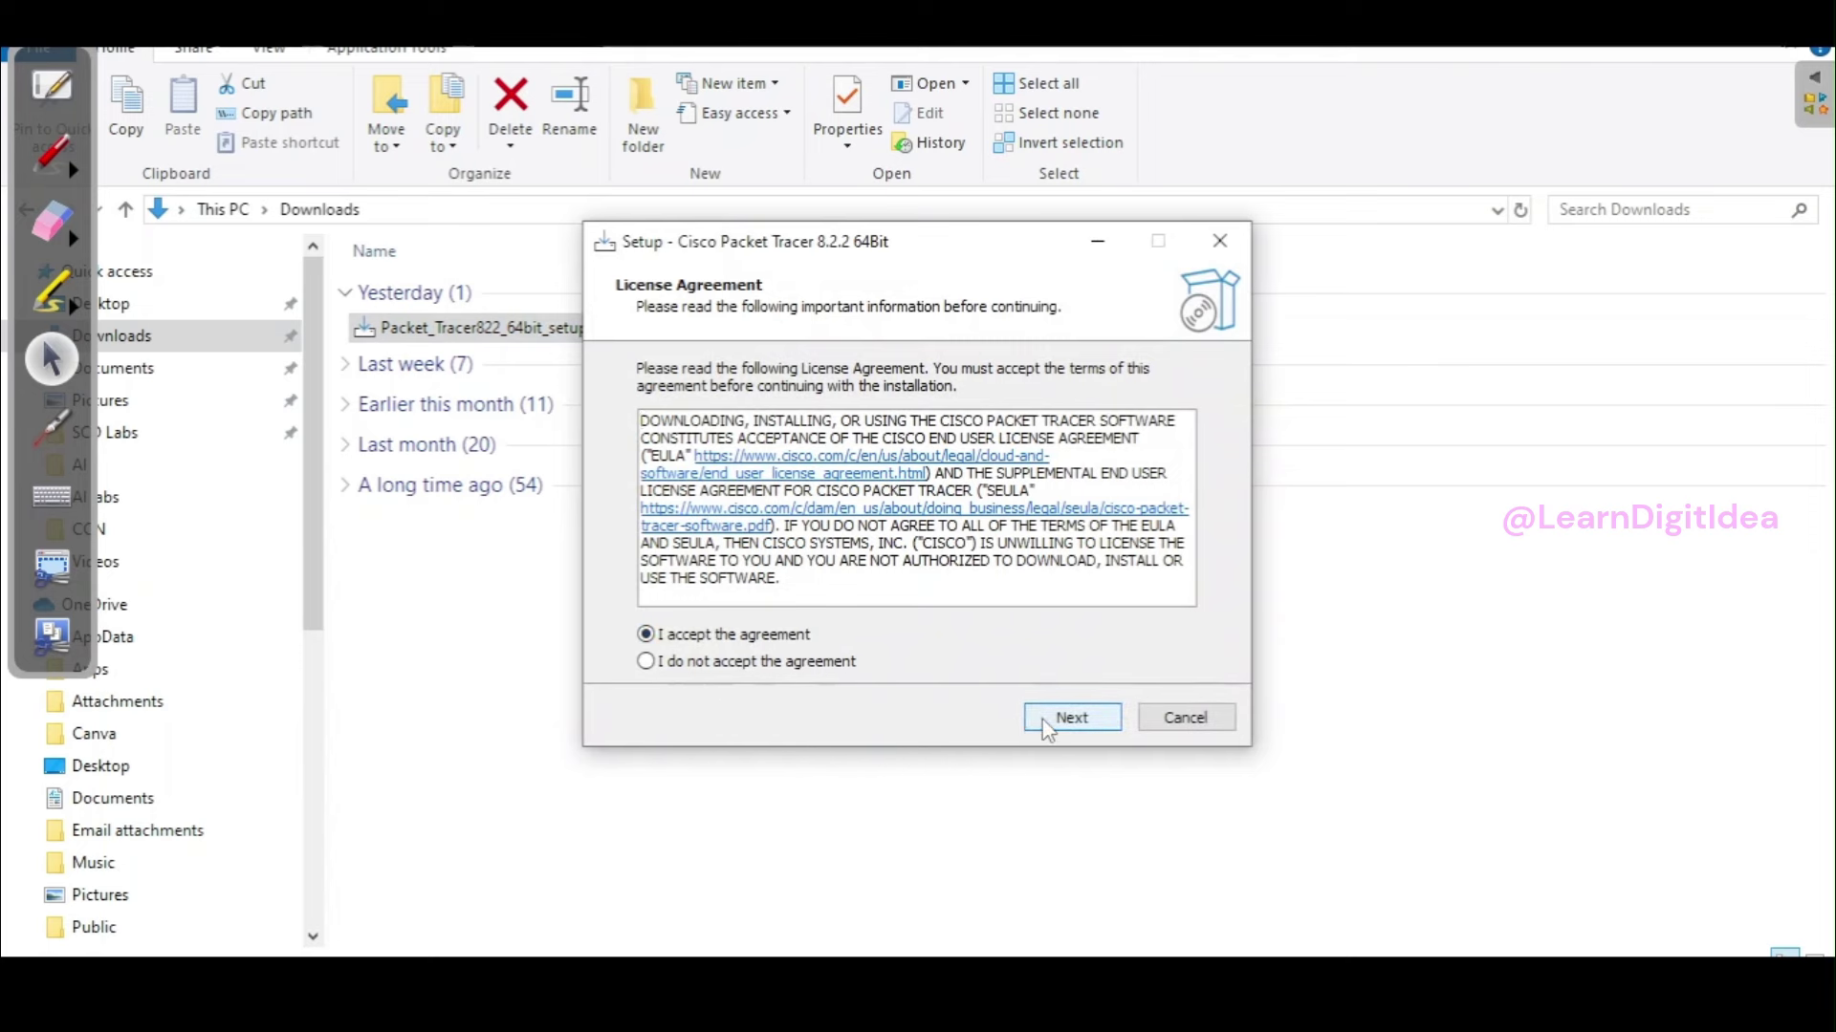
{"action": "left_click", "coordinate": [1047, 729]}
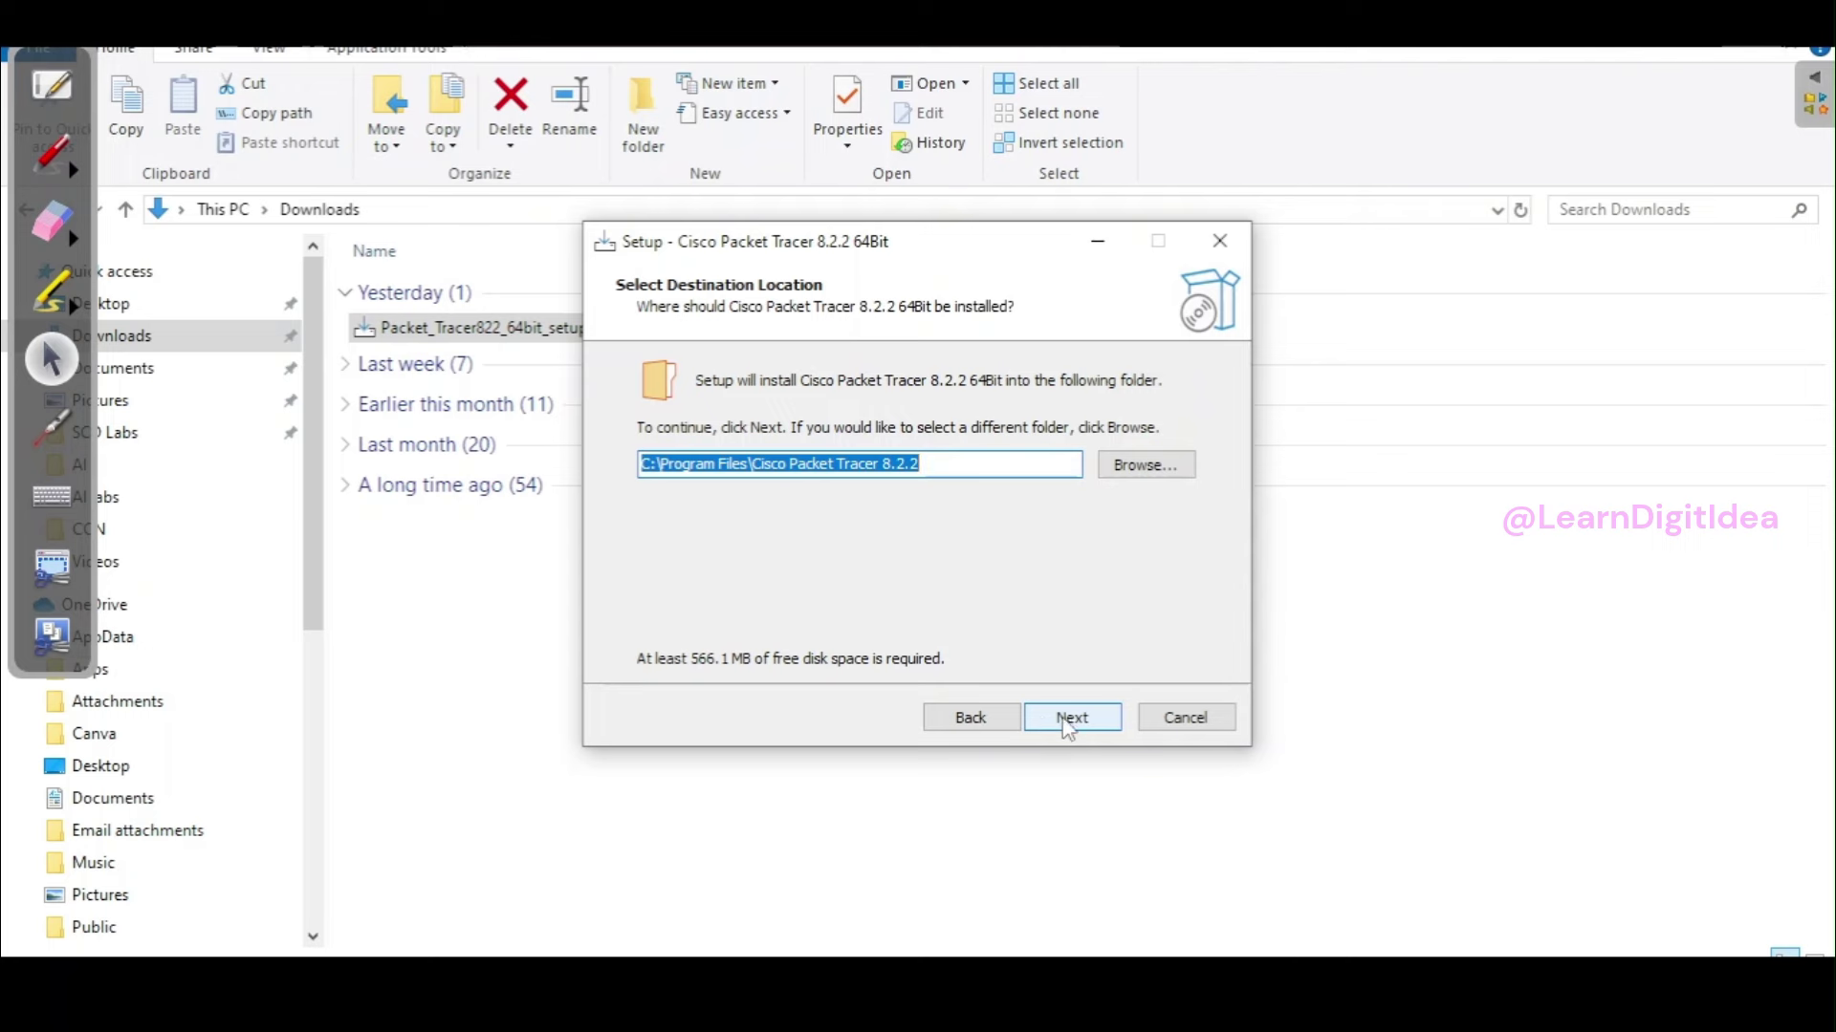
Install Packet Tracer in the default folder and Start Menu folder, with both desktop and Quick Launch shortcuts.
{"action": "left_click", "coordinate": [1066, 727]}
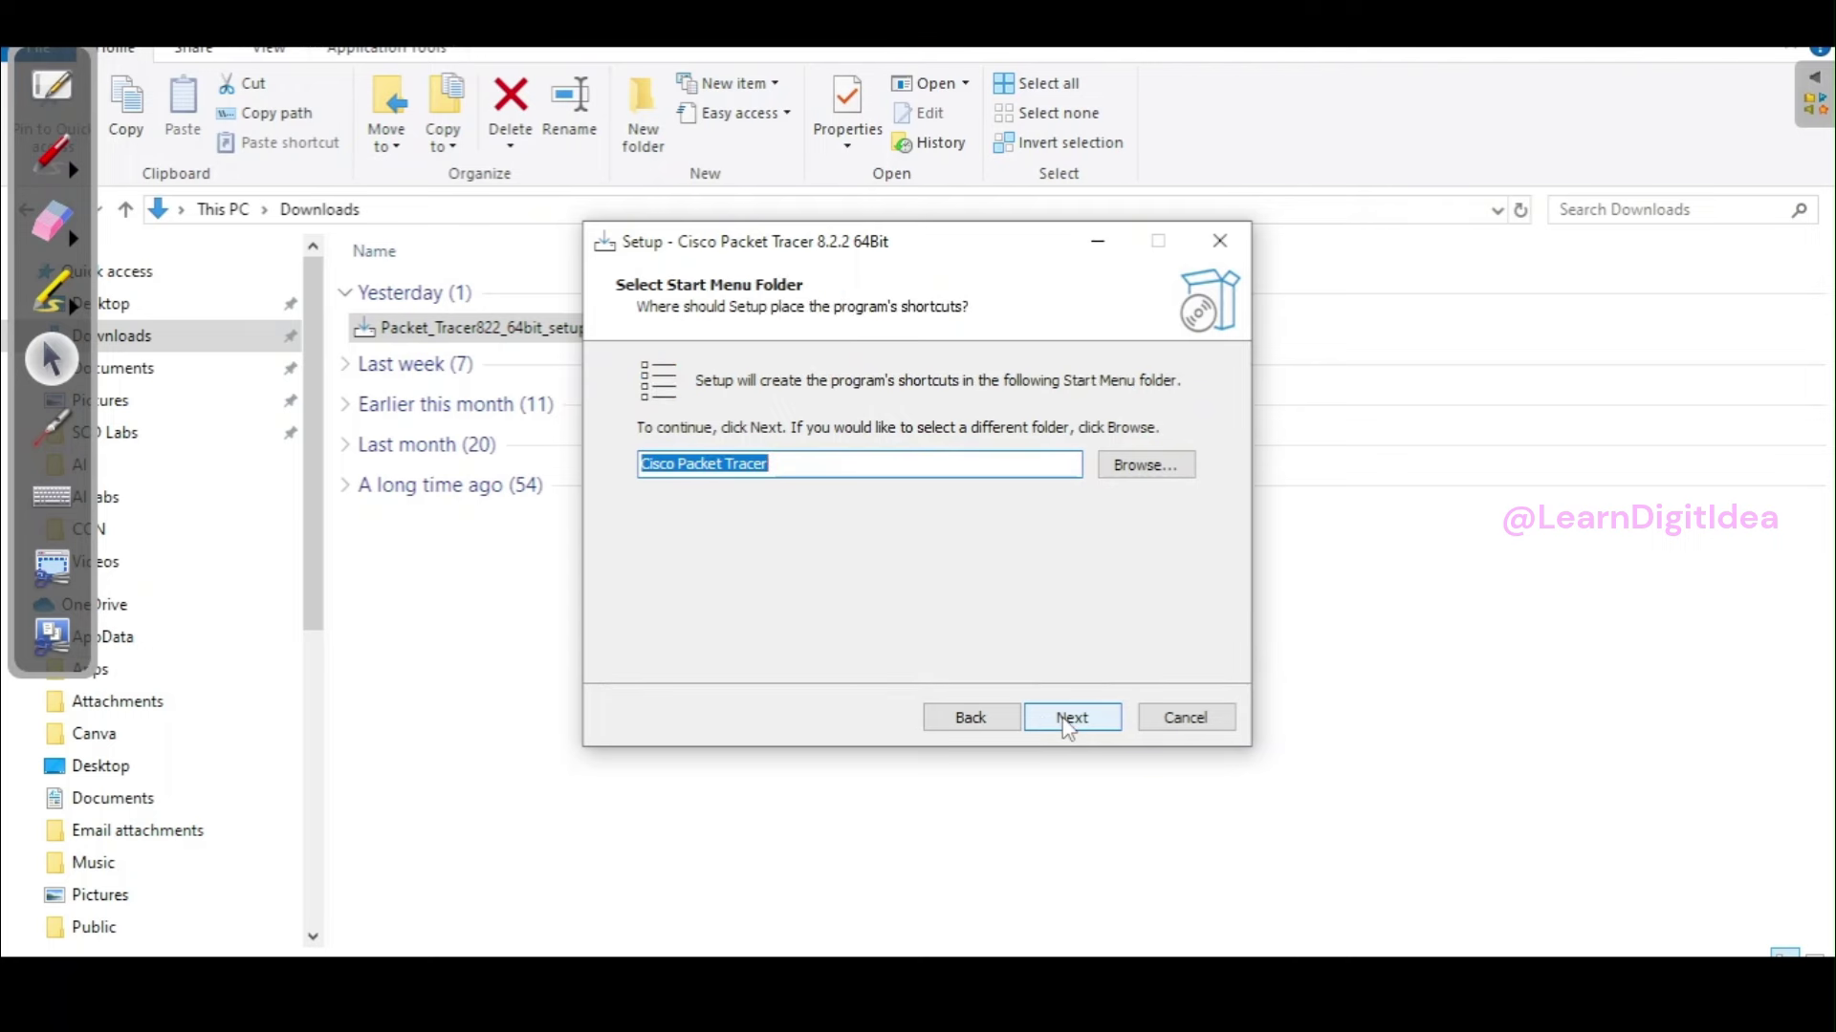
{"action": "left_click", "coordinate": [1065, 727]}
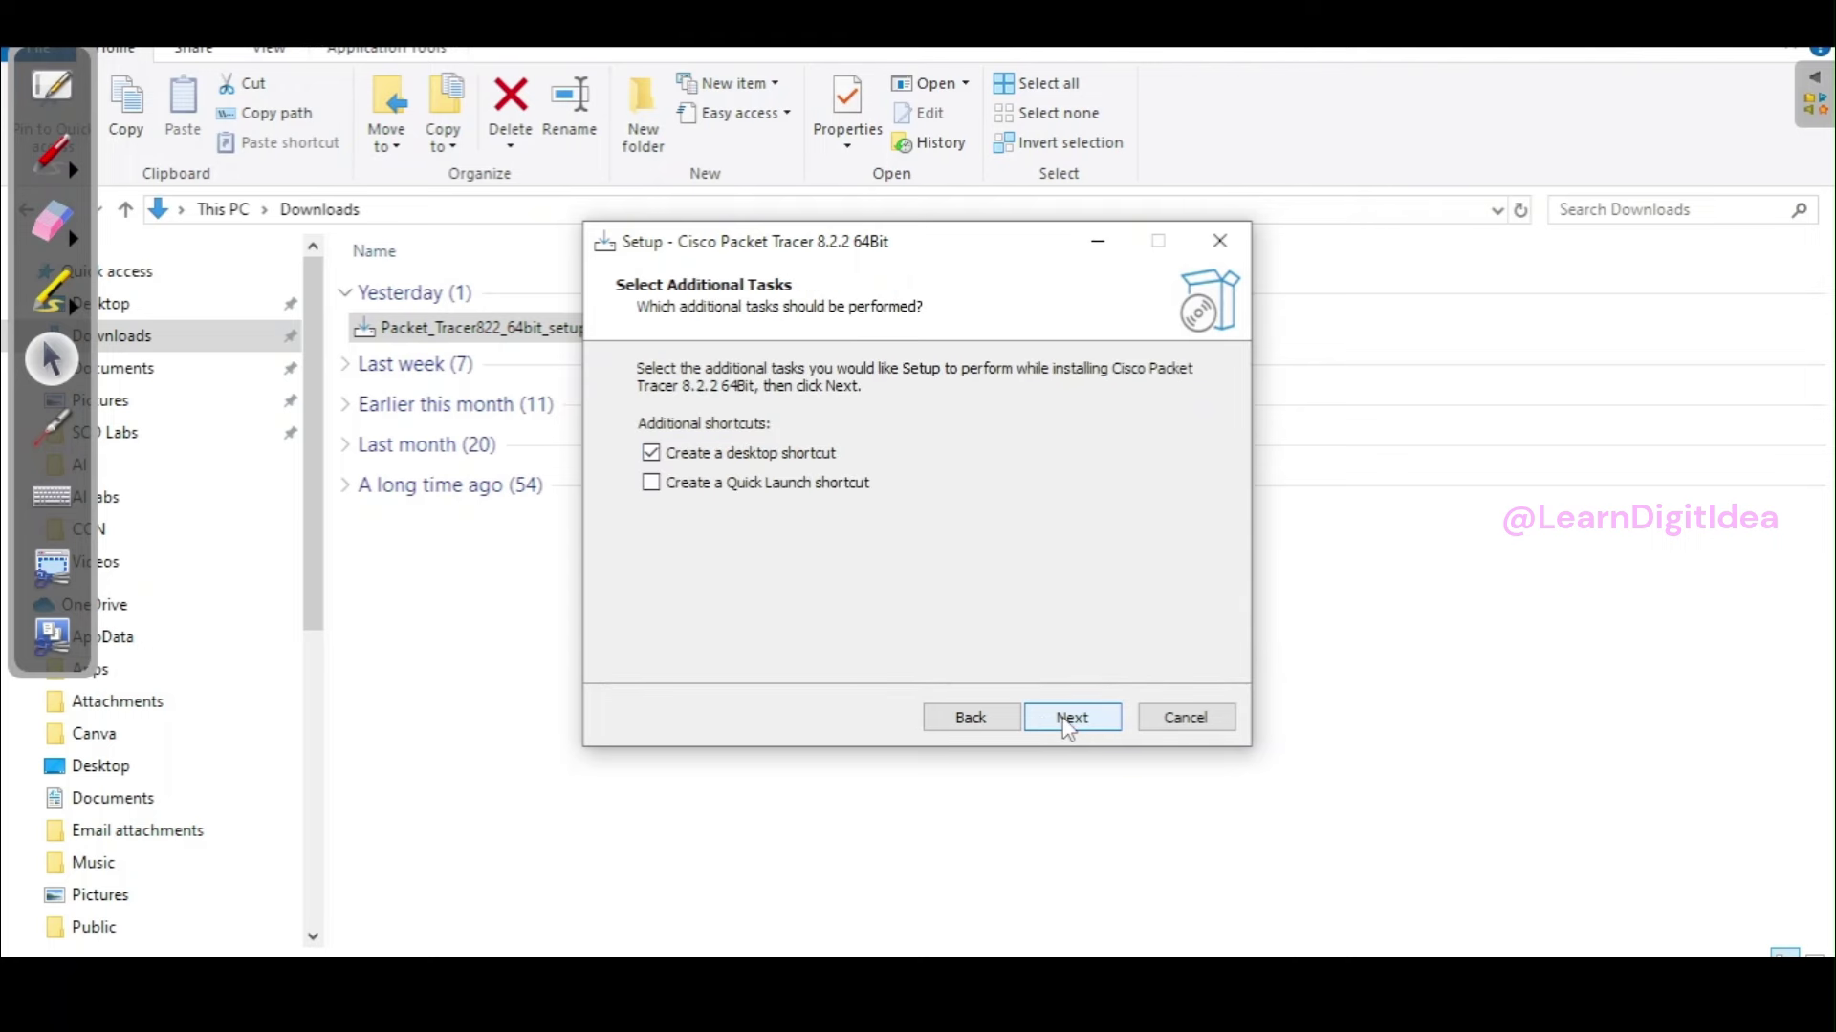
{"action": "left_click", "coordinate": [654, 487]}
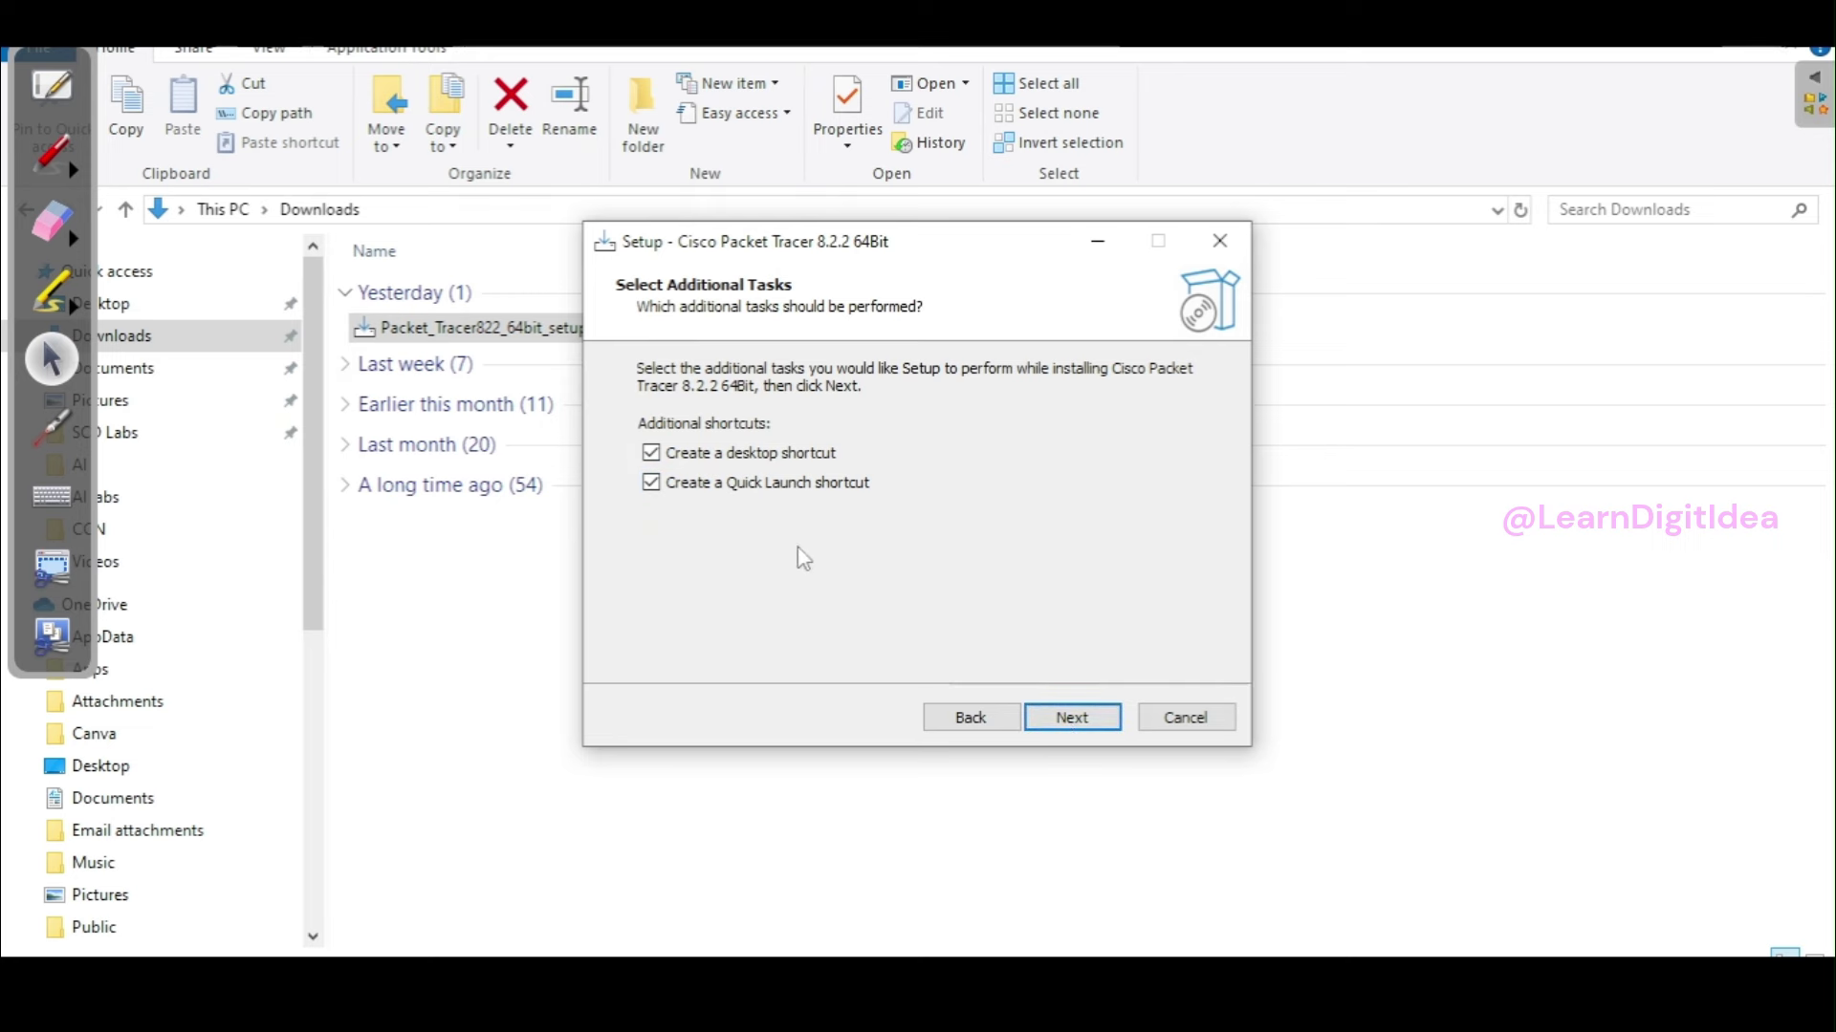
{"action": "left_click", "coordinate": [1069, 719]}
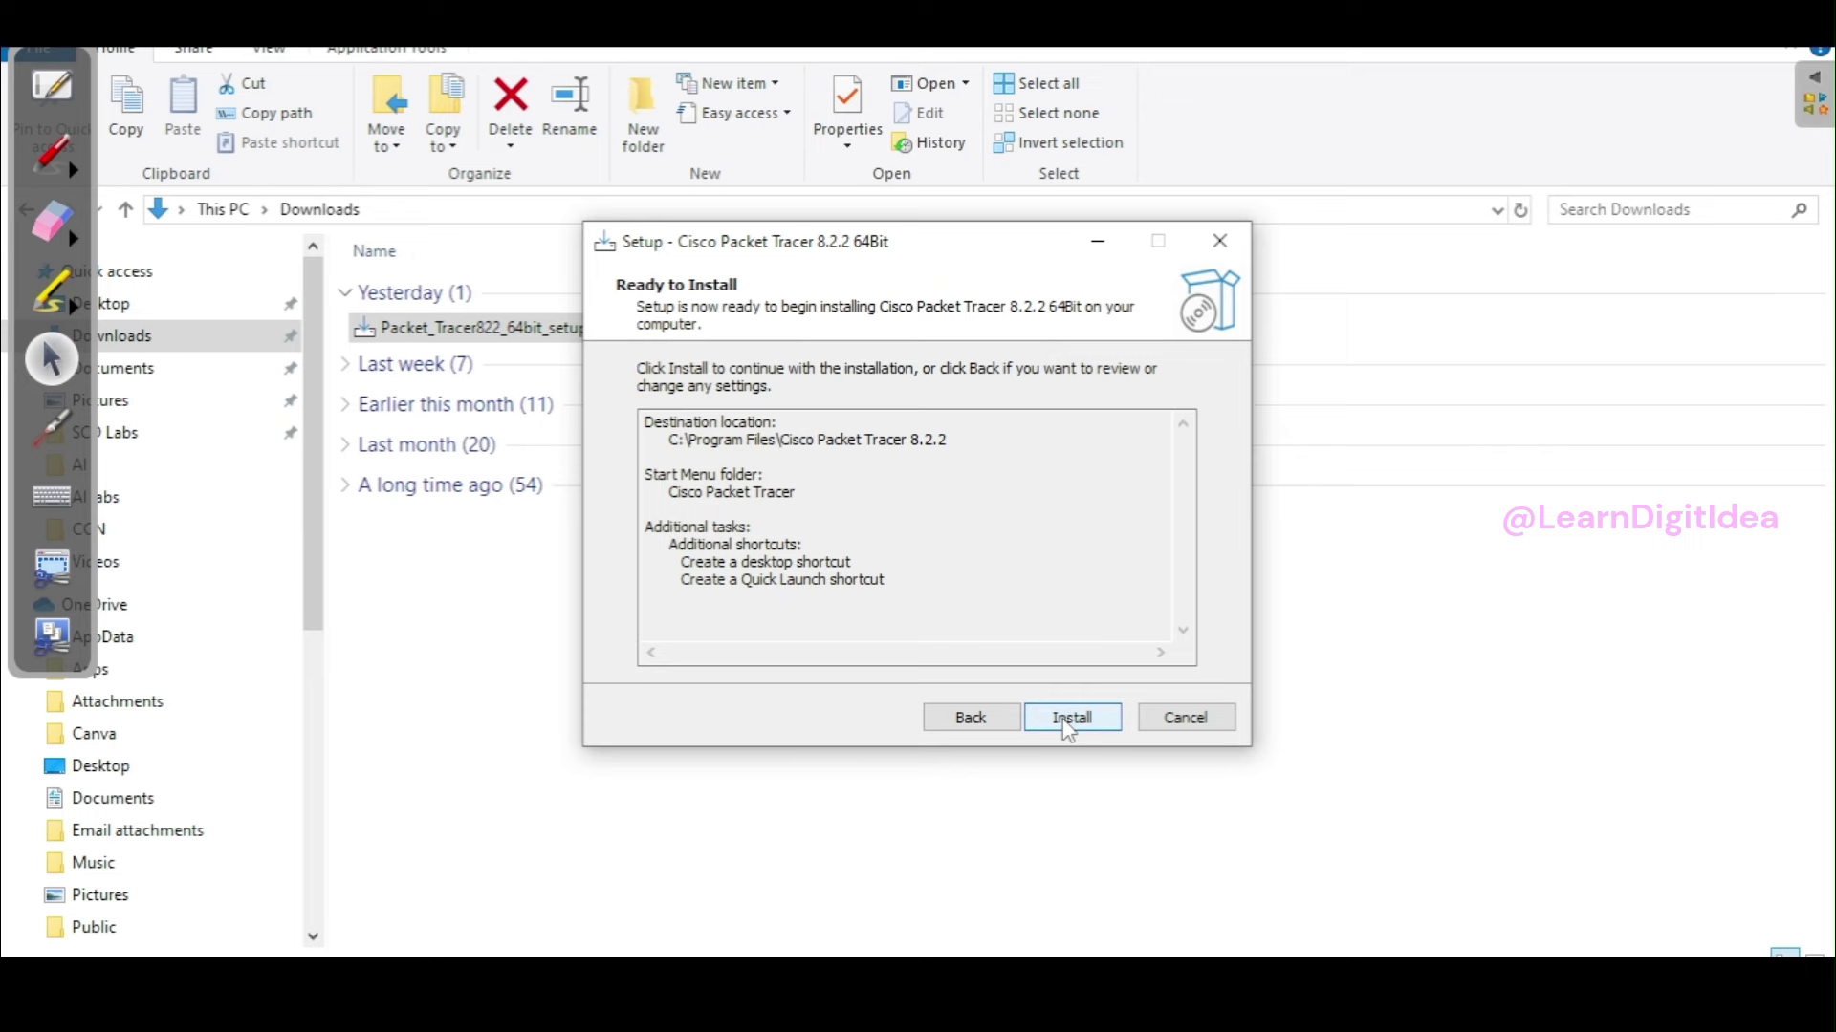
{"action": "left_click", "coordinate": [1065, 722]}
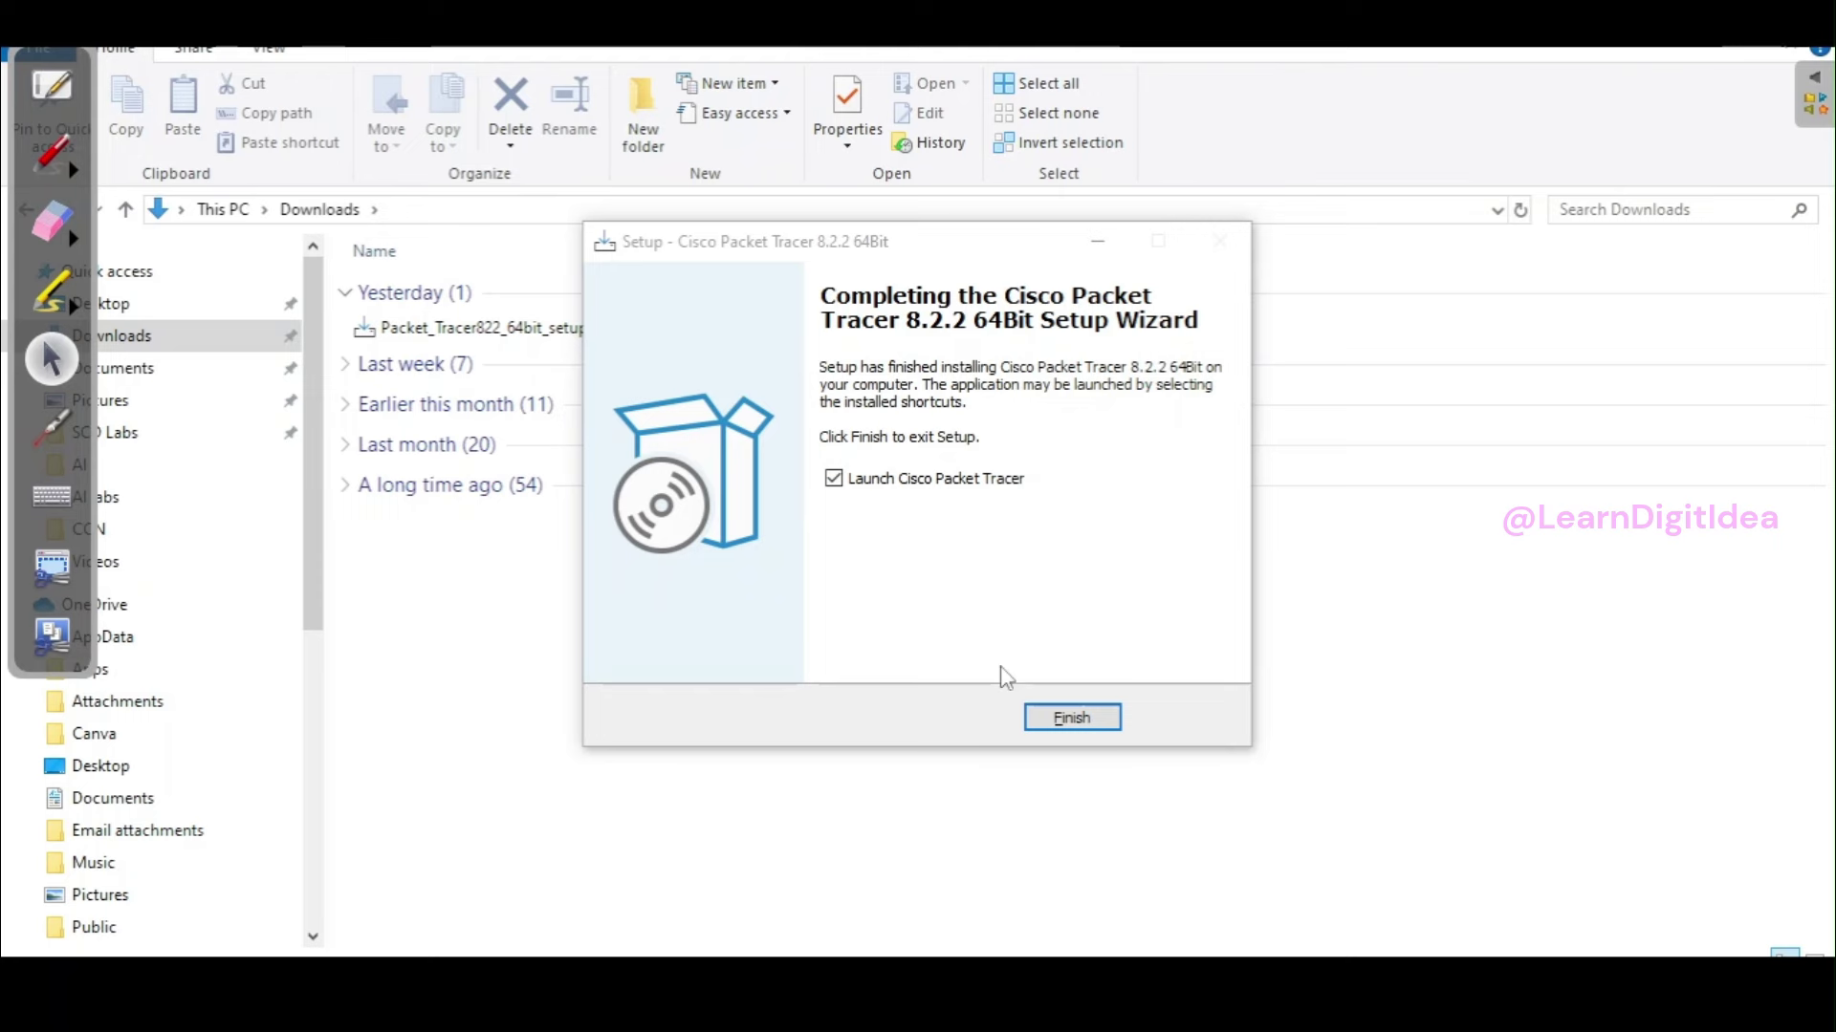
Finish the setup with Cisco Packet Tracer launching, agreeing to run multi-user and allowing access through the firewall.
{"action": "left_click", "coordinate": [1071, 719]}
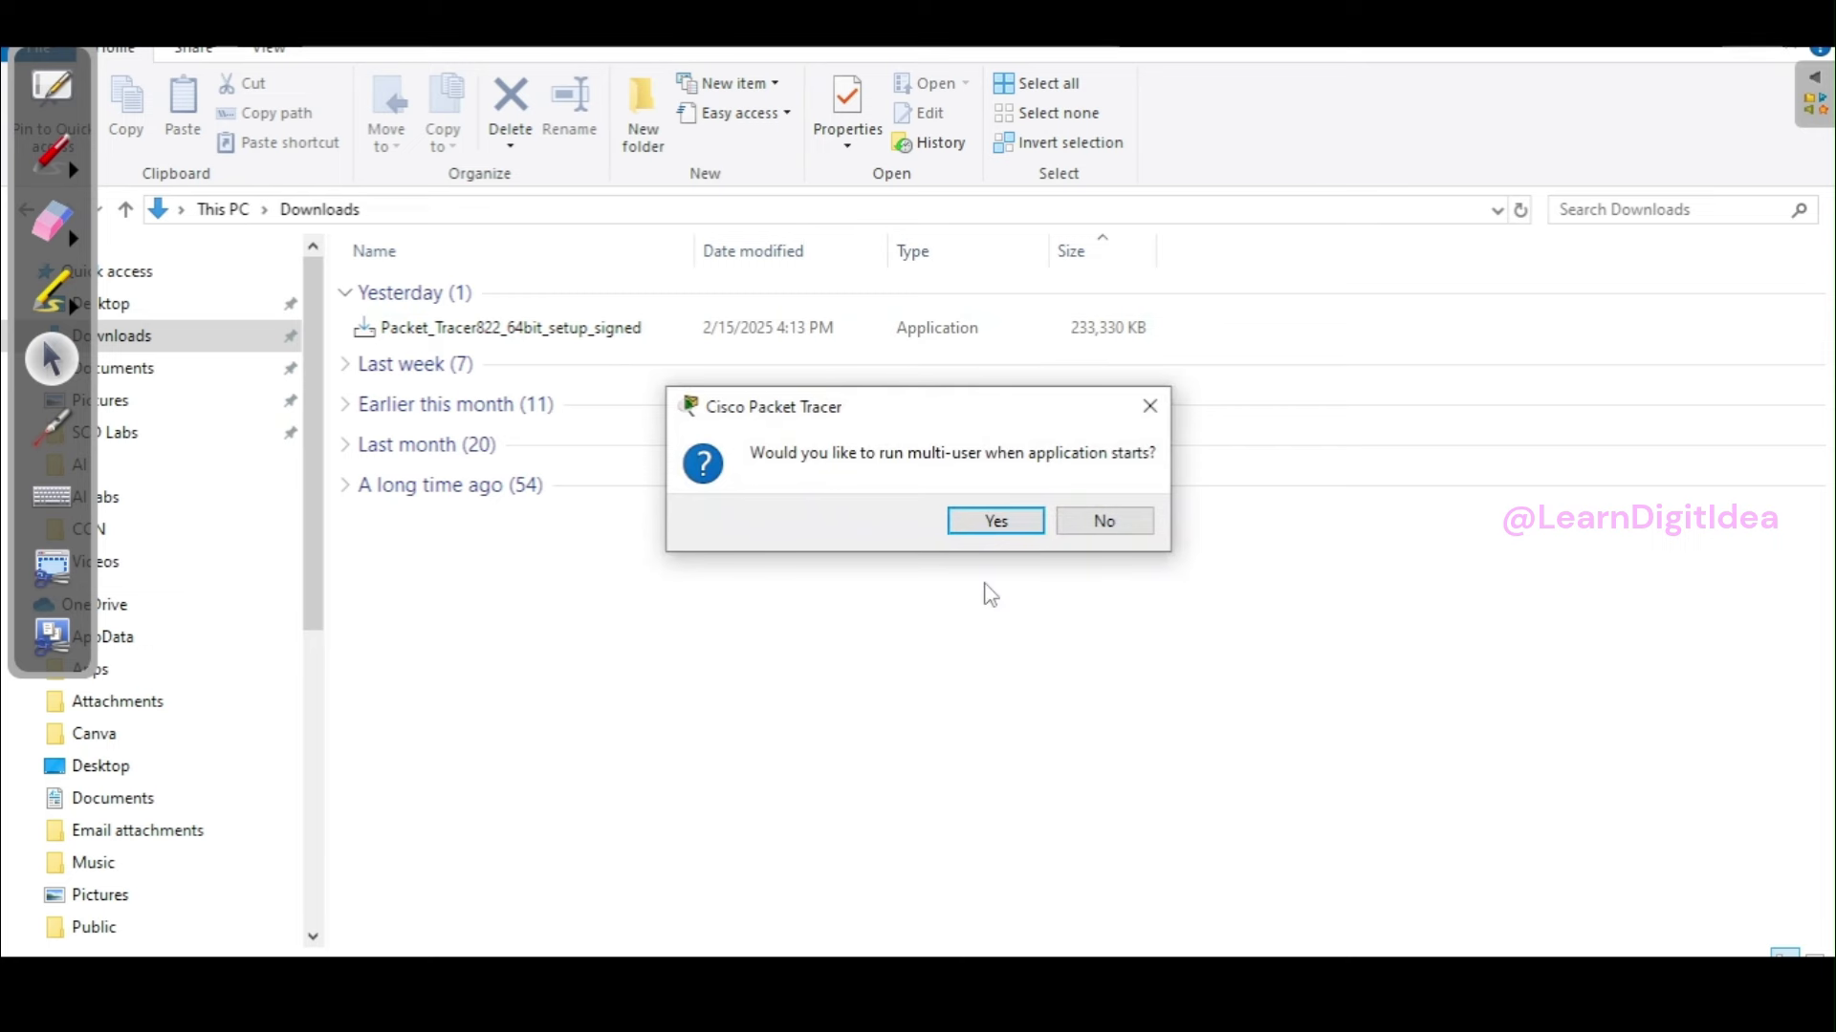
{"action": "left_click", "coordinate": [1004, 522]}
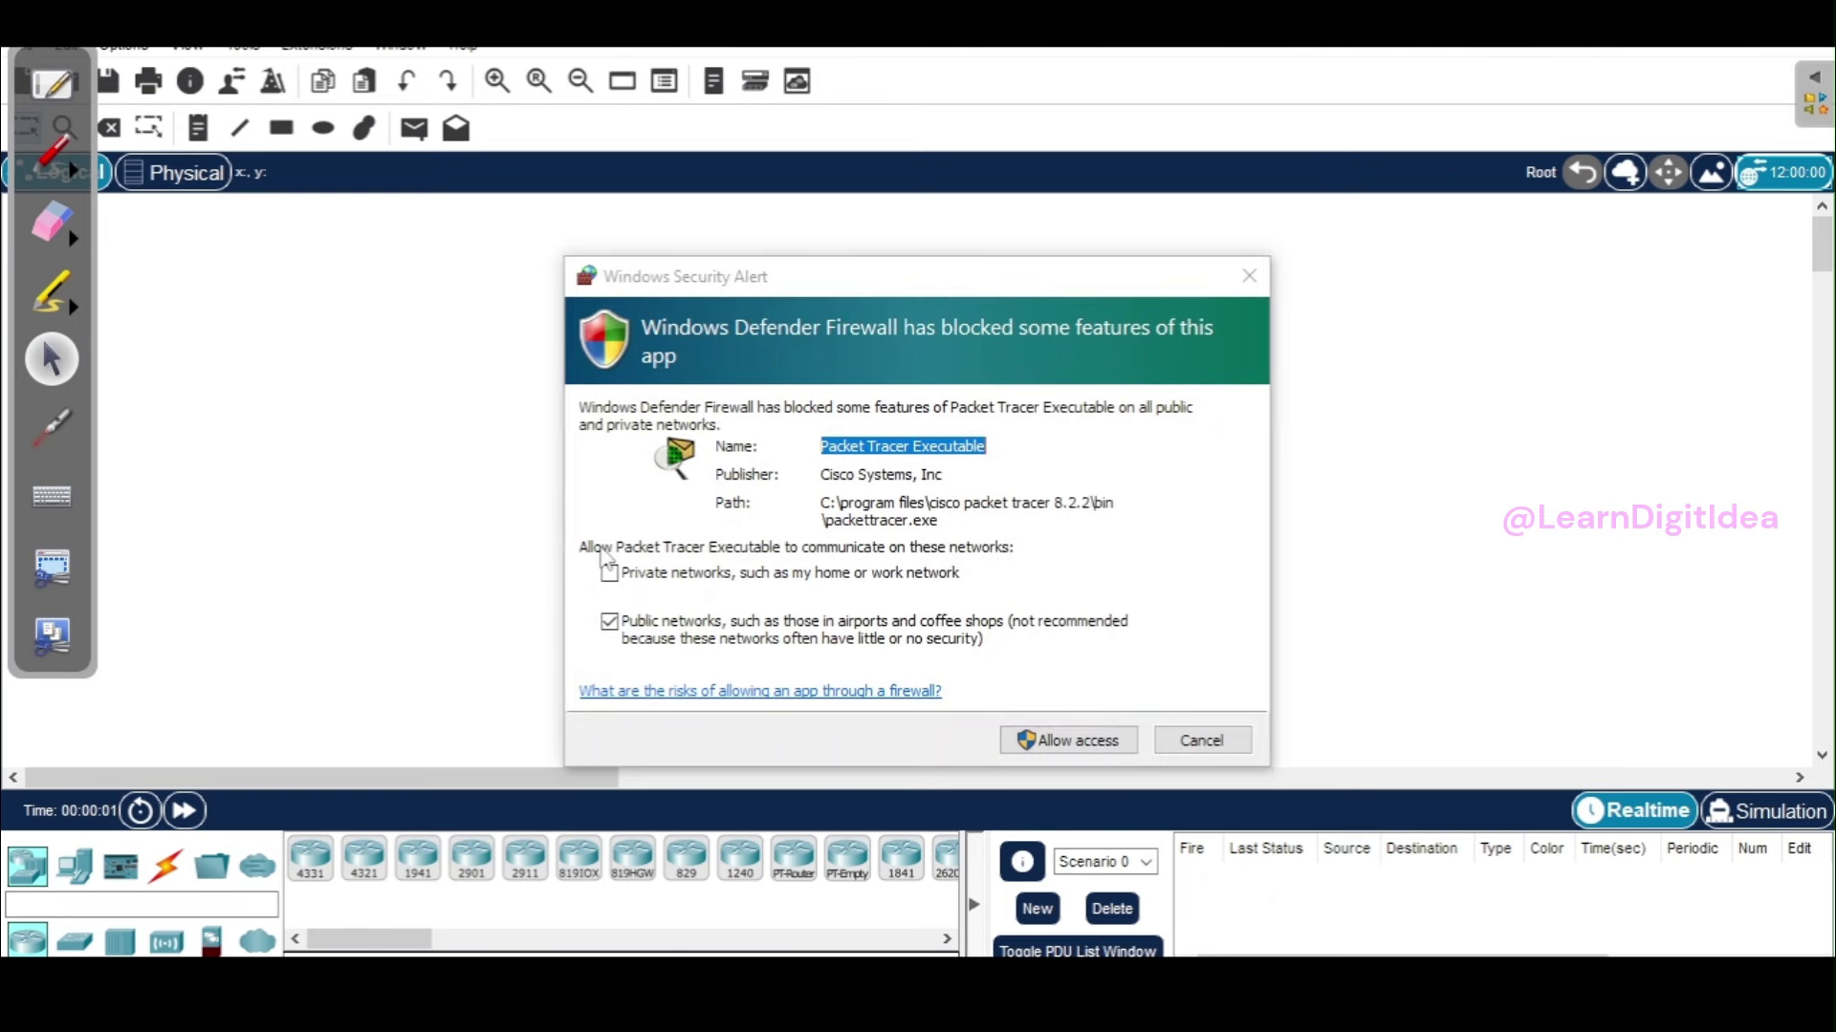
{"action": "left_click", "coordinate": [1052, 746]}
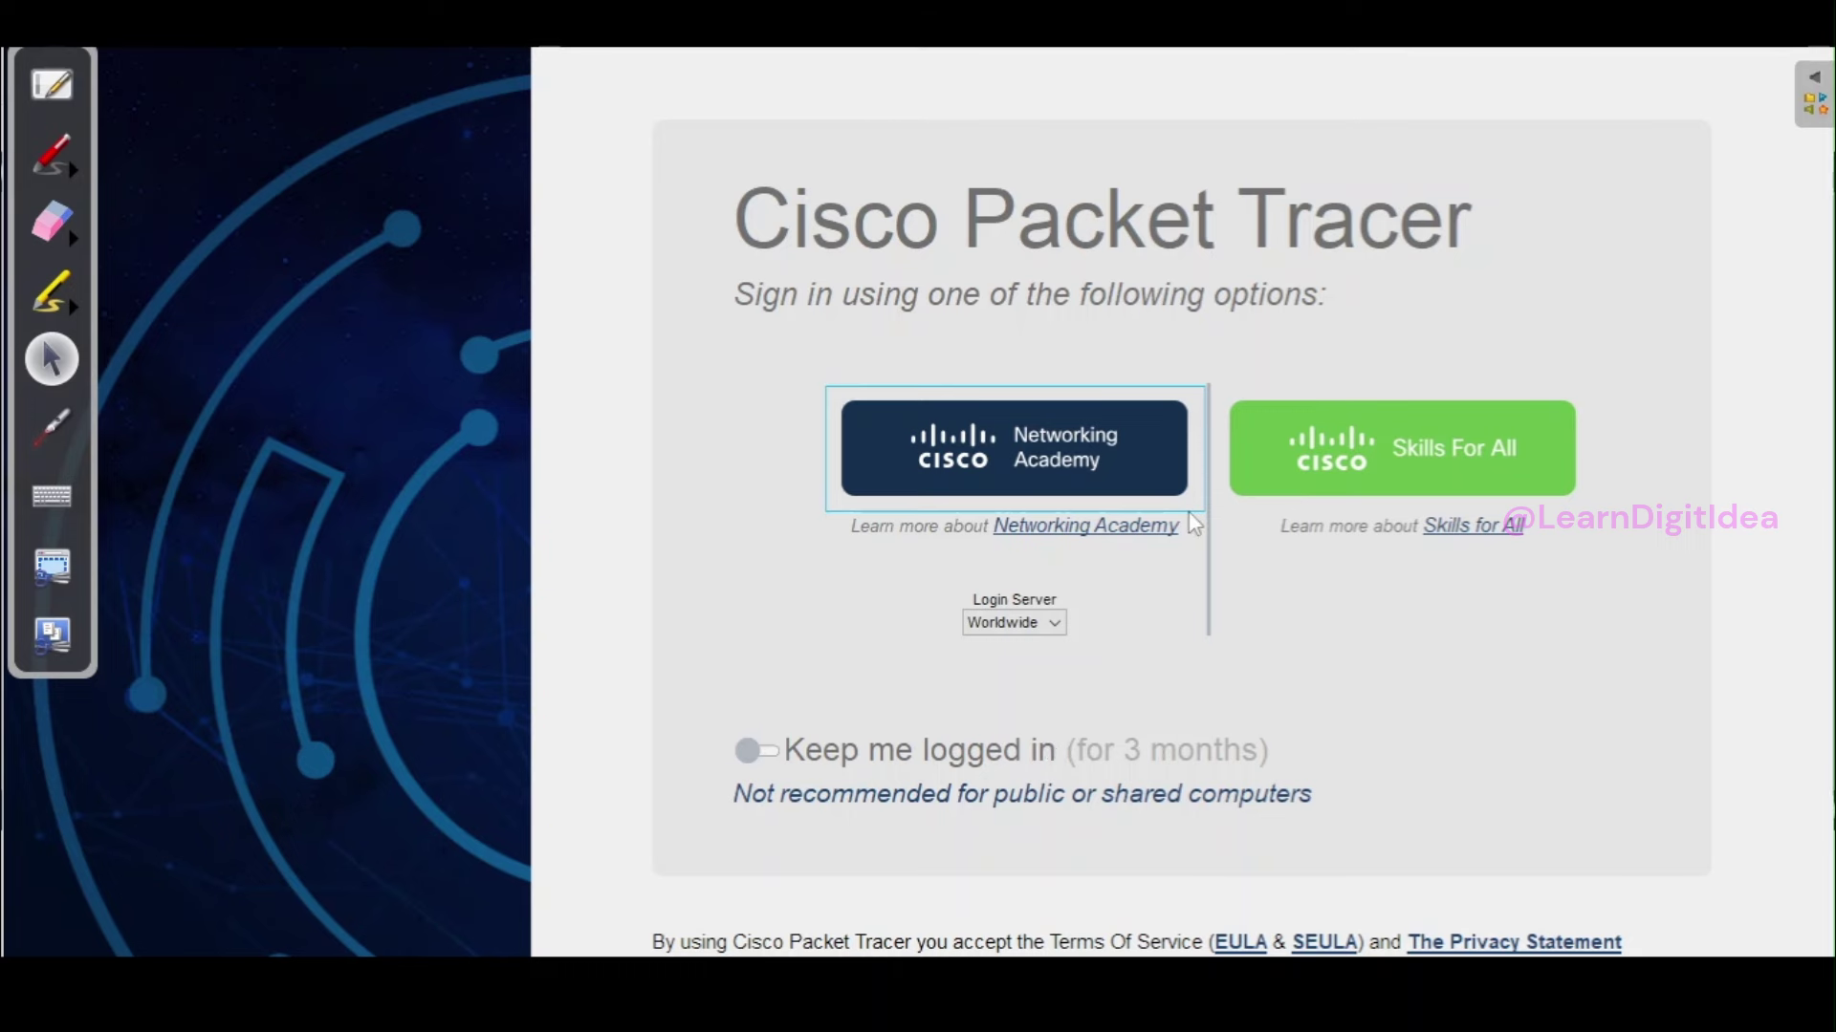
Sign in to Packet Tracer through Networking Academy with the account email, staying logged in for 3 months.
{"action": "key", "text": "super"}
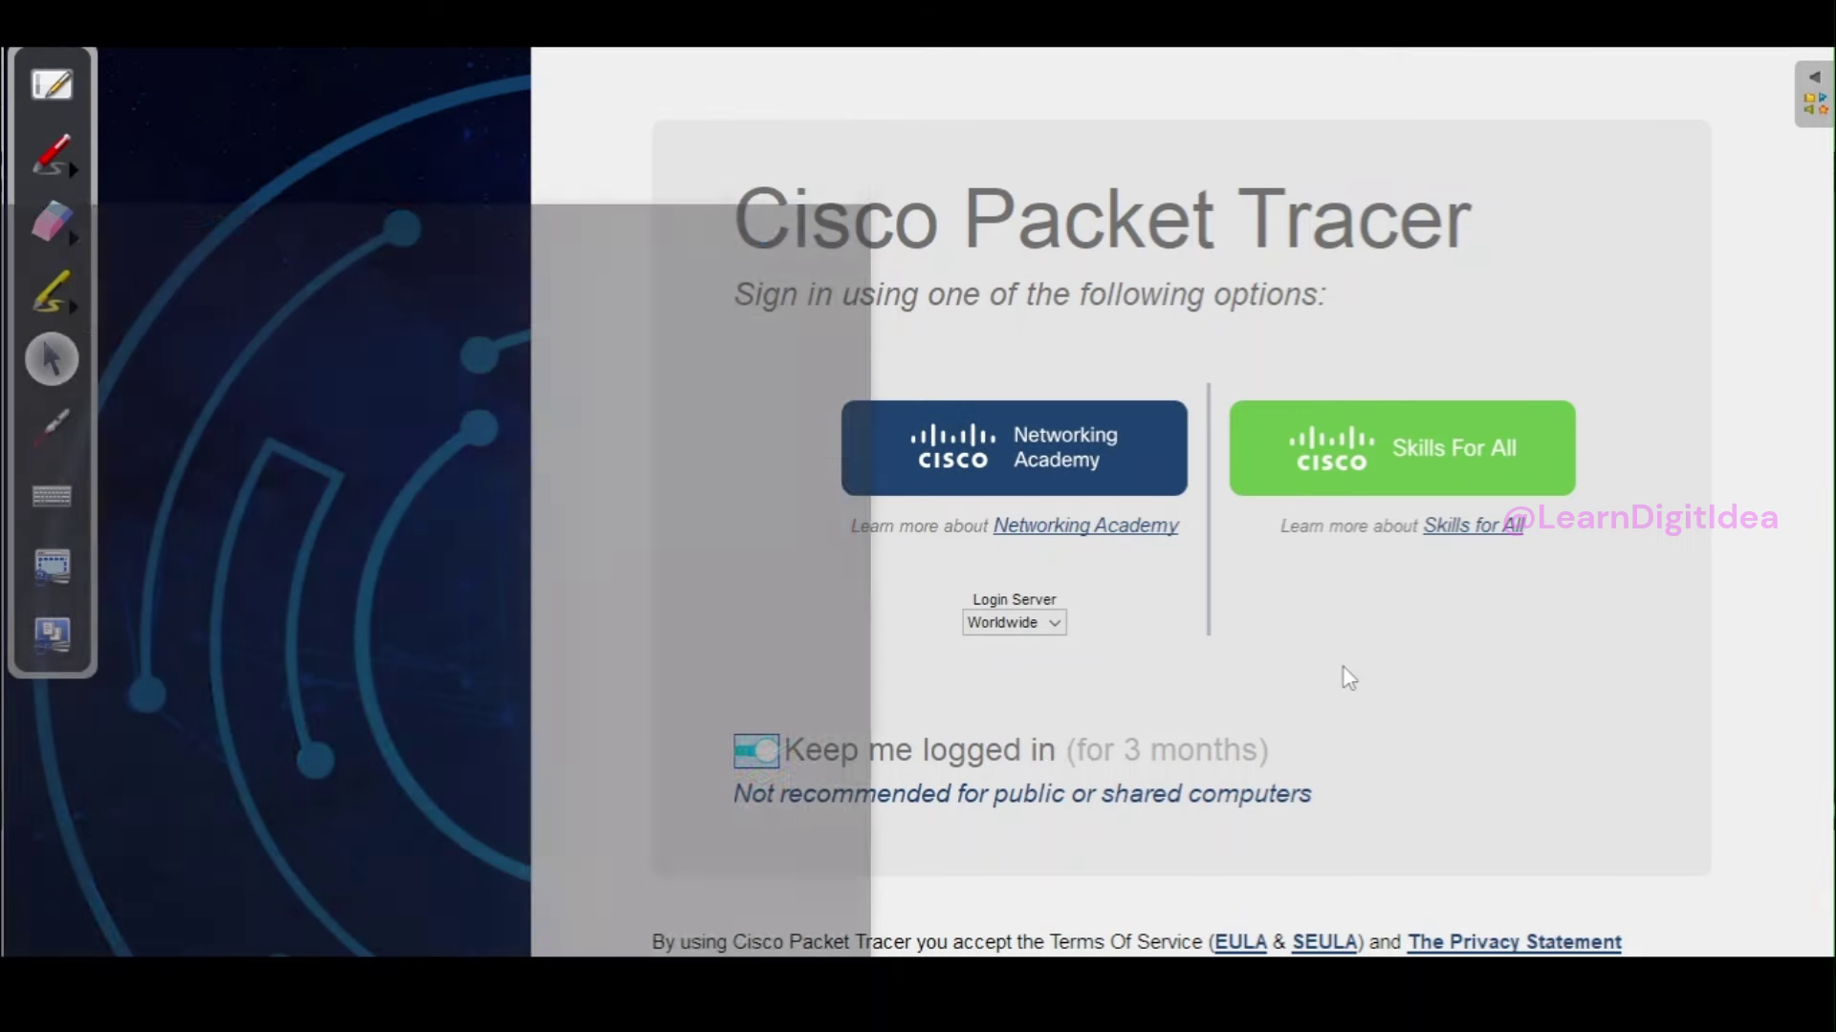
{"action": "left_click", "coordinate": [1342, 669]}
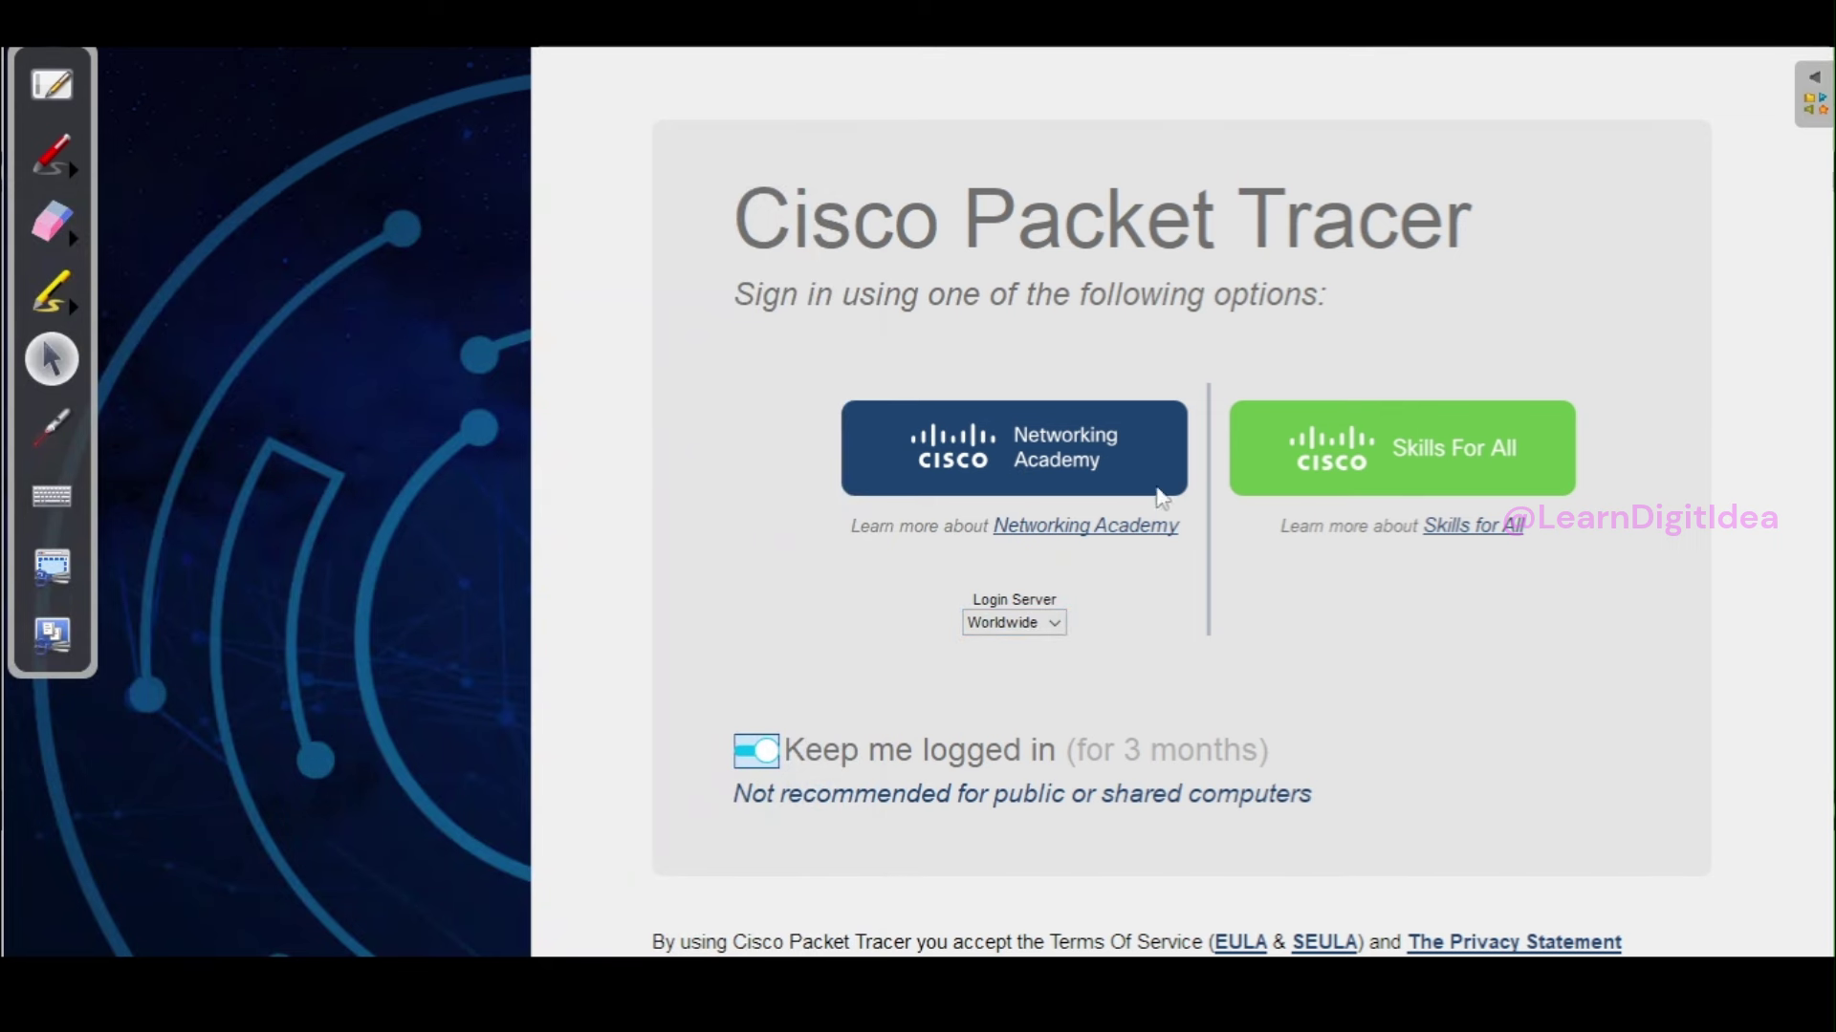
{"action": "left_click", "coordinate": [1049, 464]}
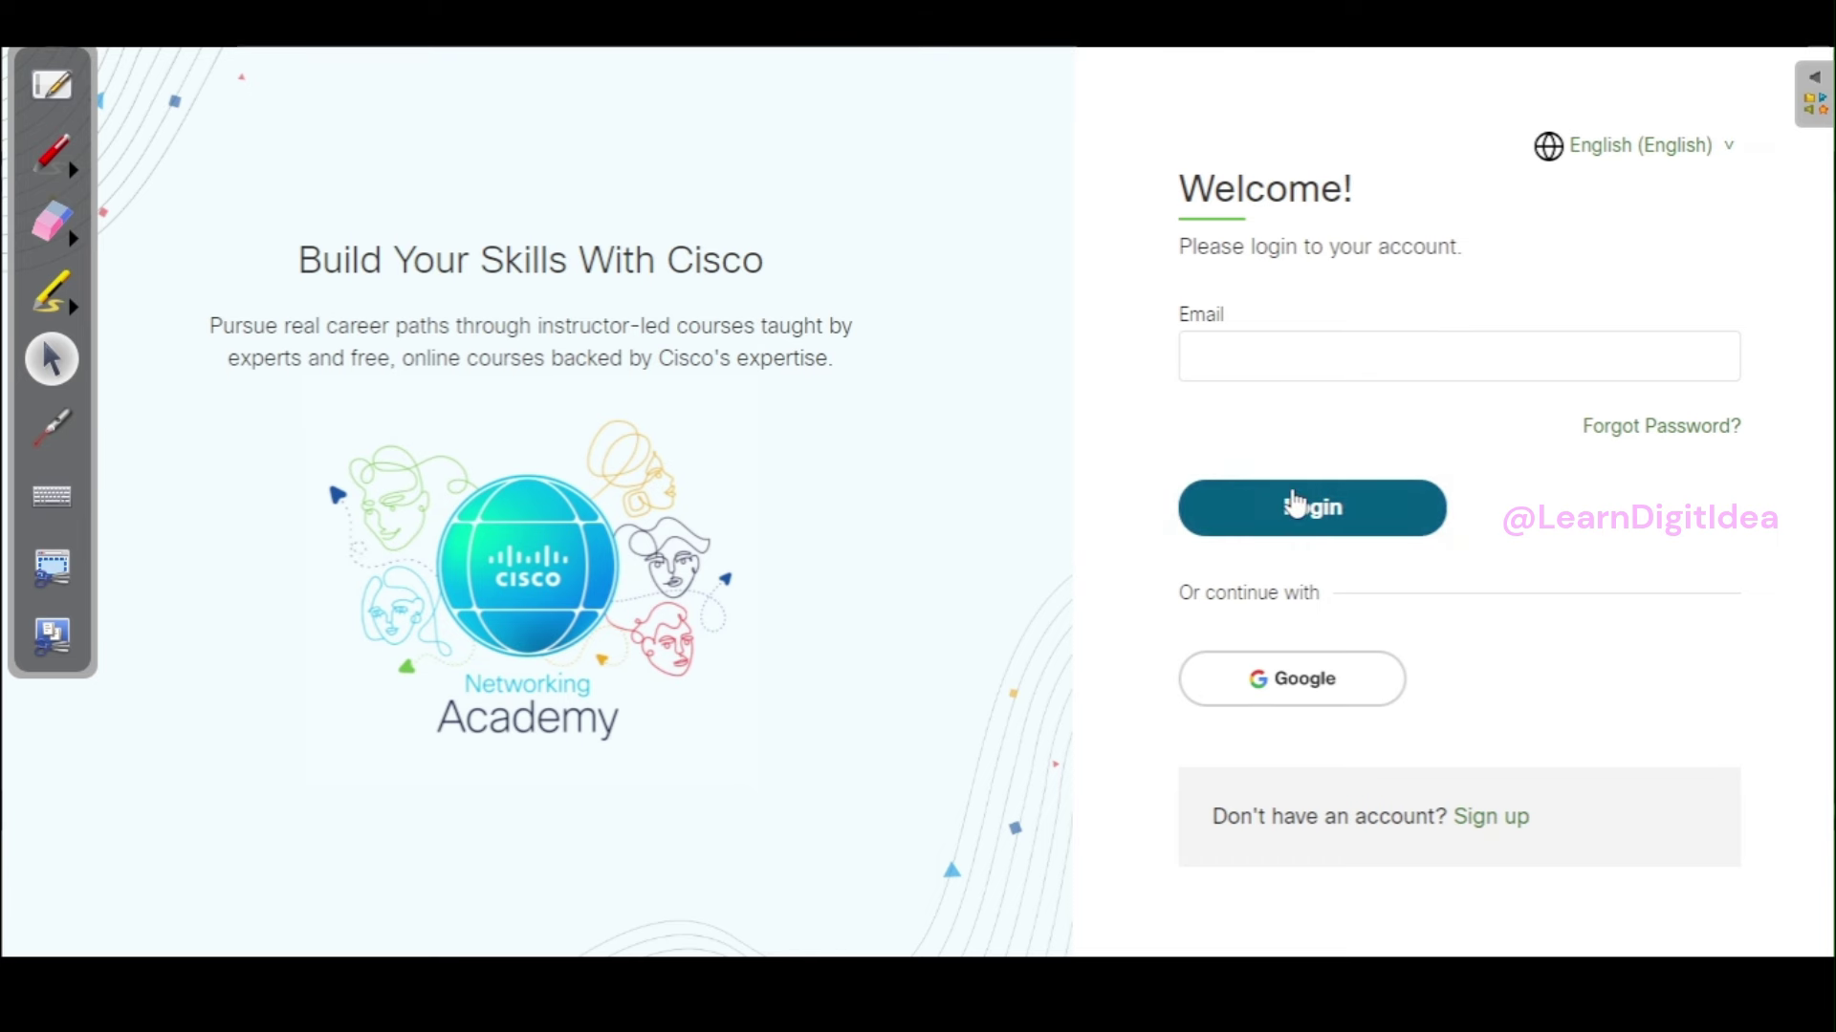
{"action": "left_click", "coordinate": [1315, 372]}
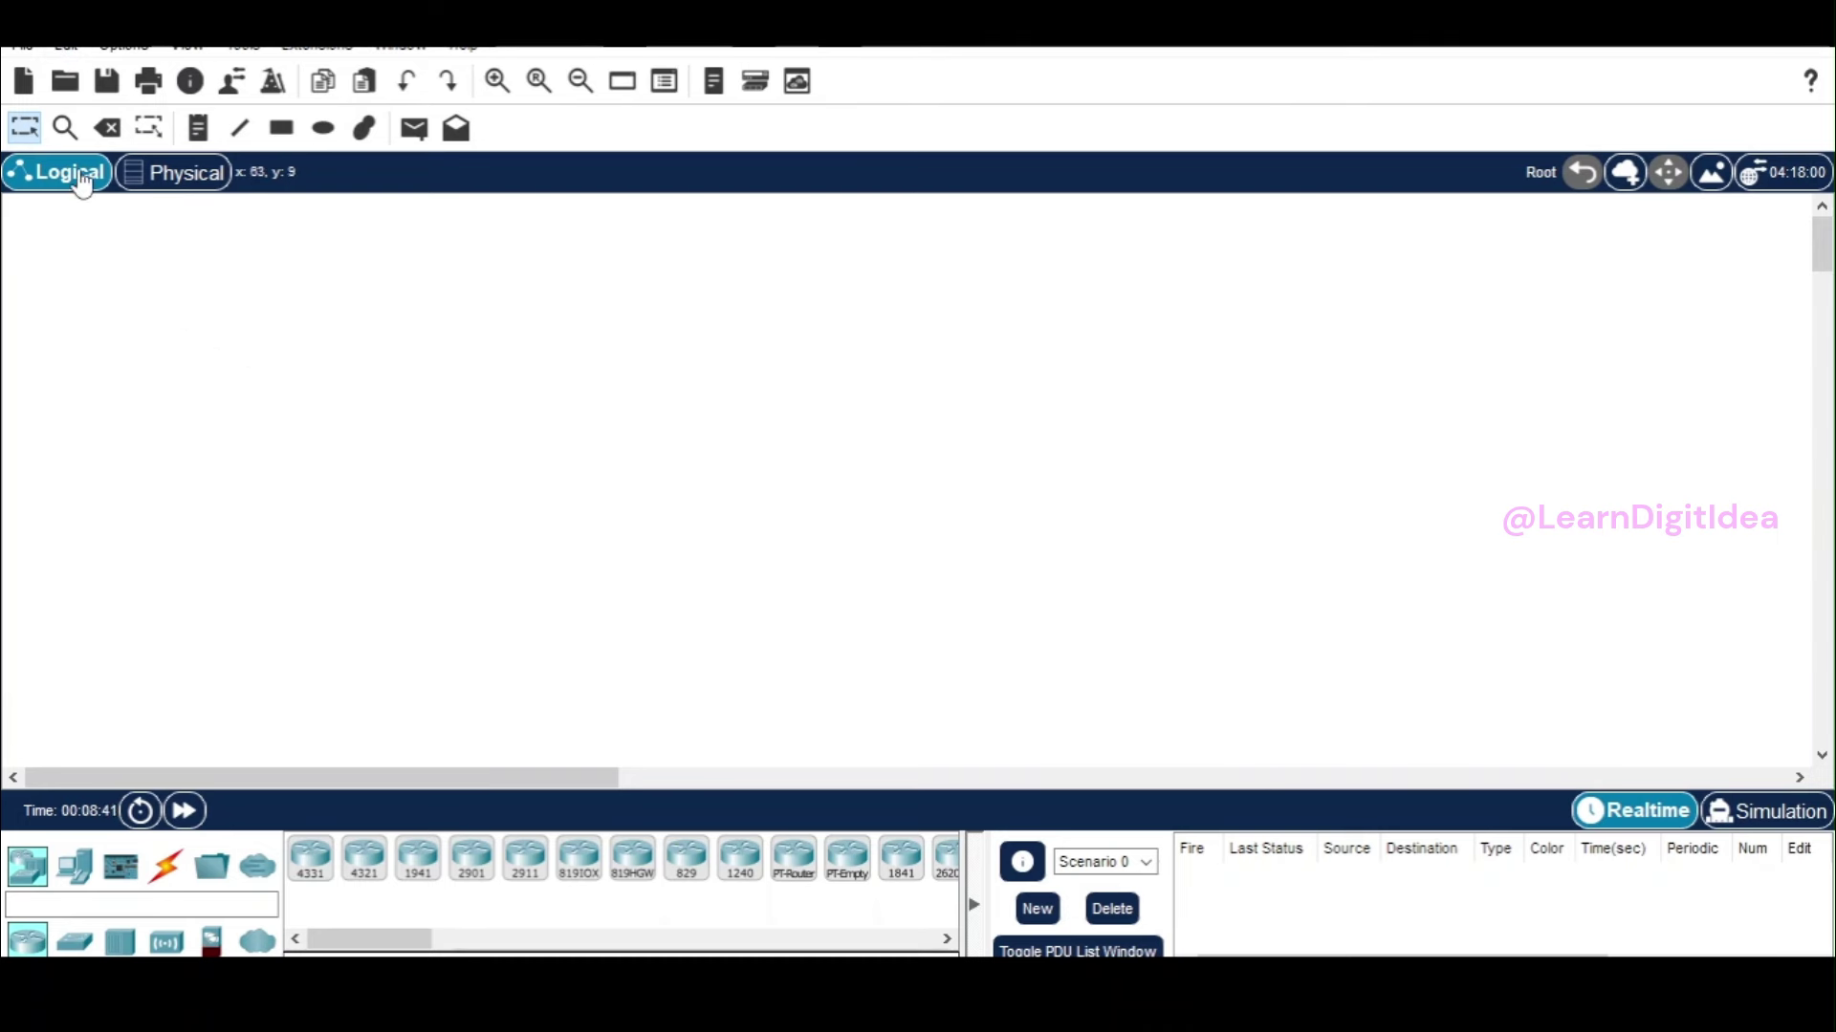
{"action": "left_click", "coordinate": [27, 48]}
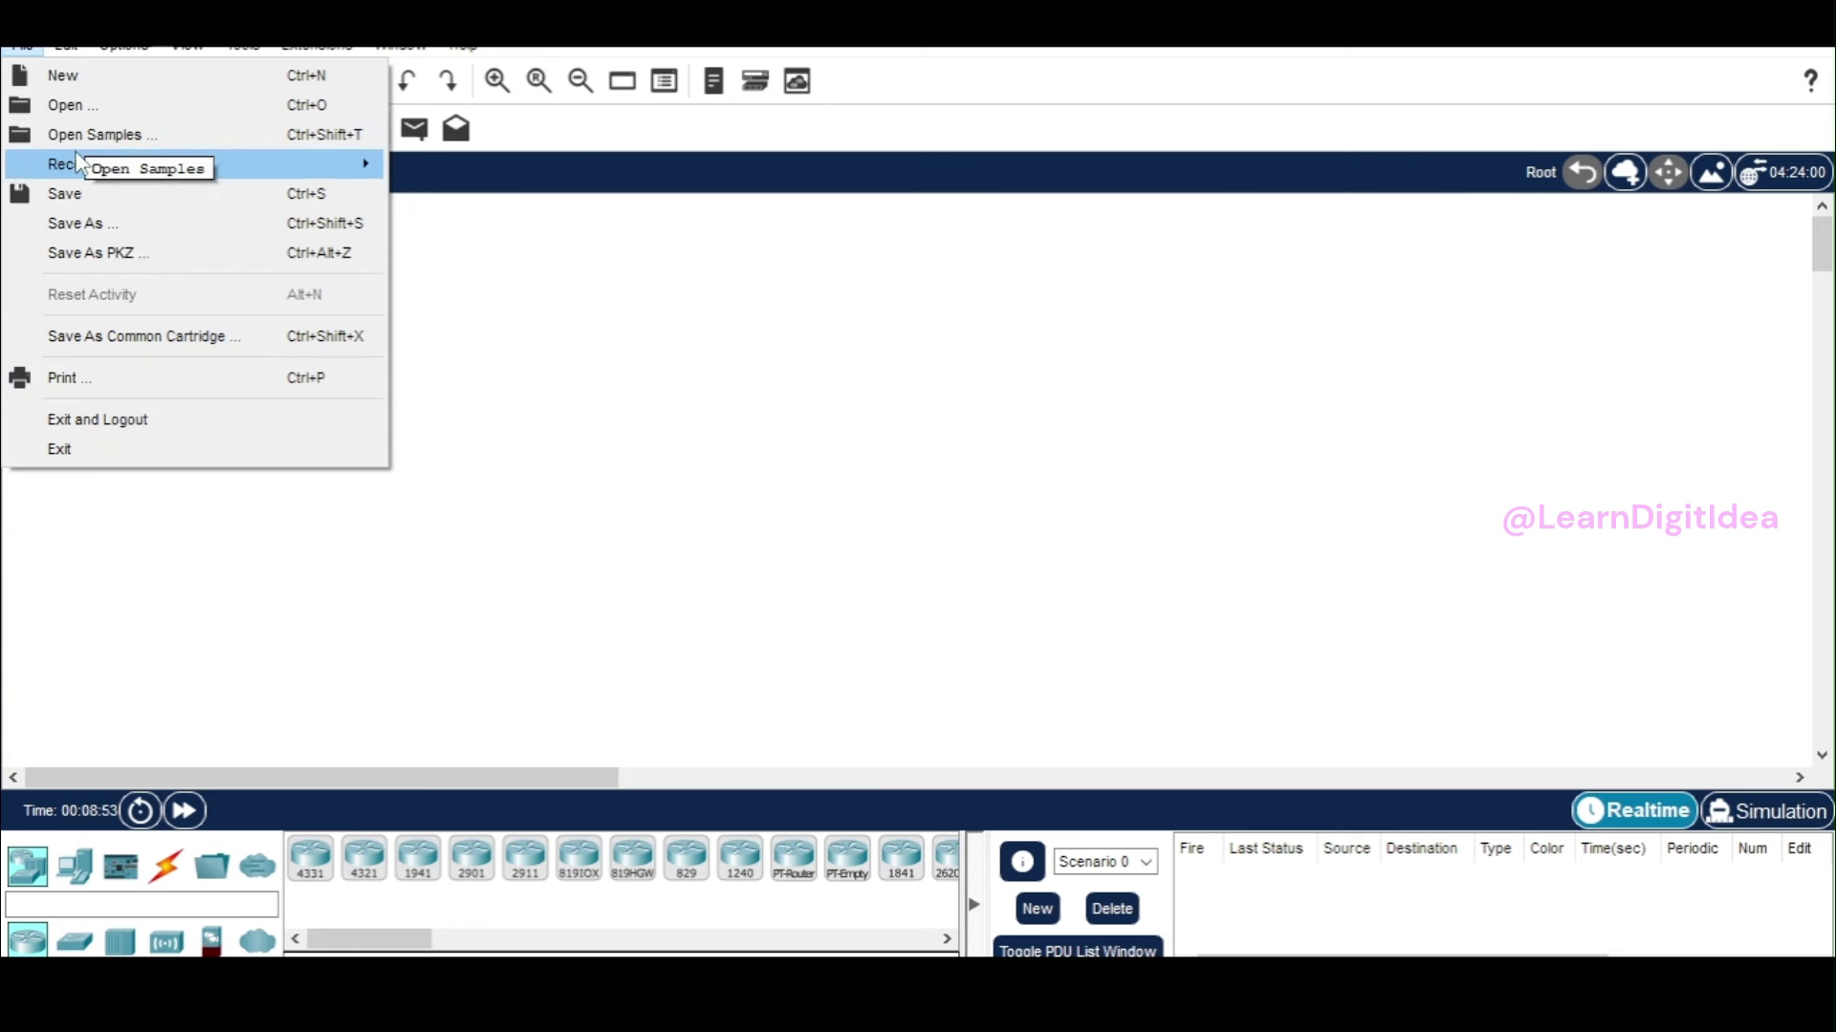
{"action": "mouse_move", "coordinate": [80, 48]}
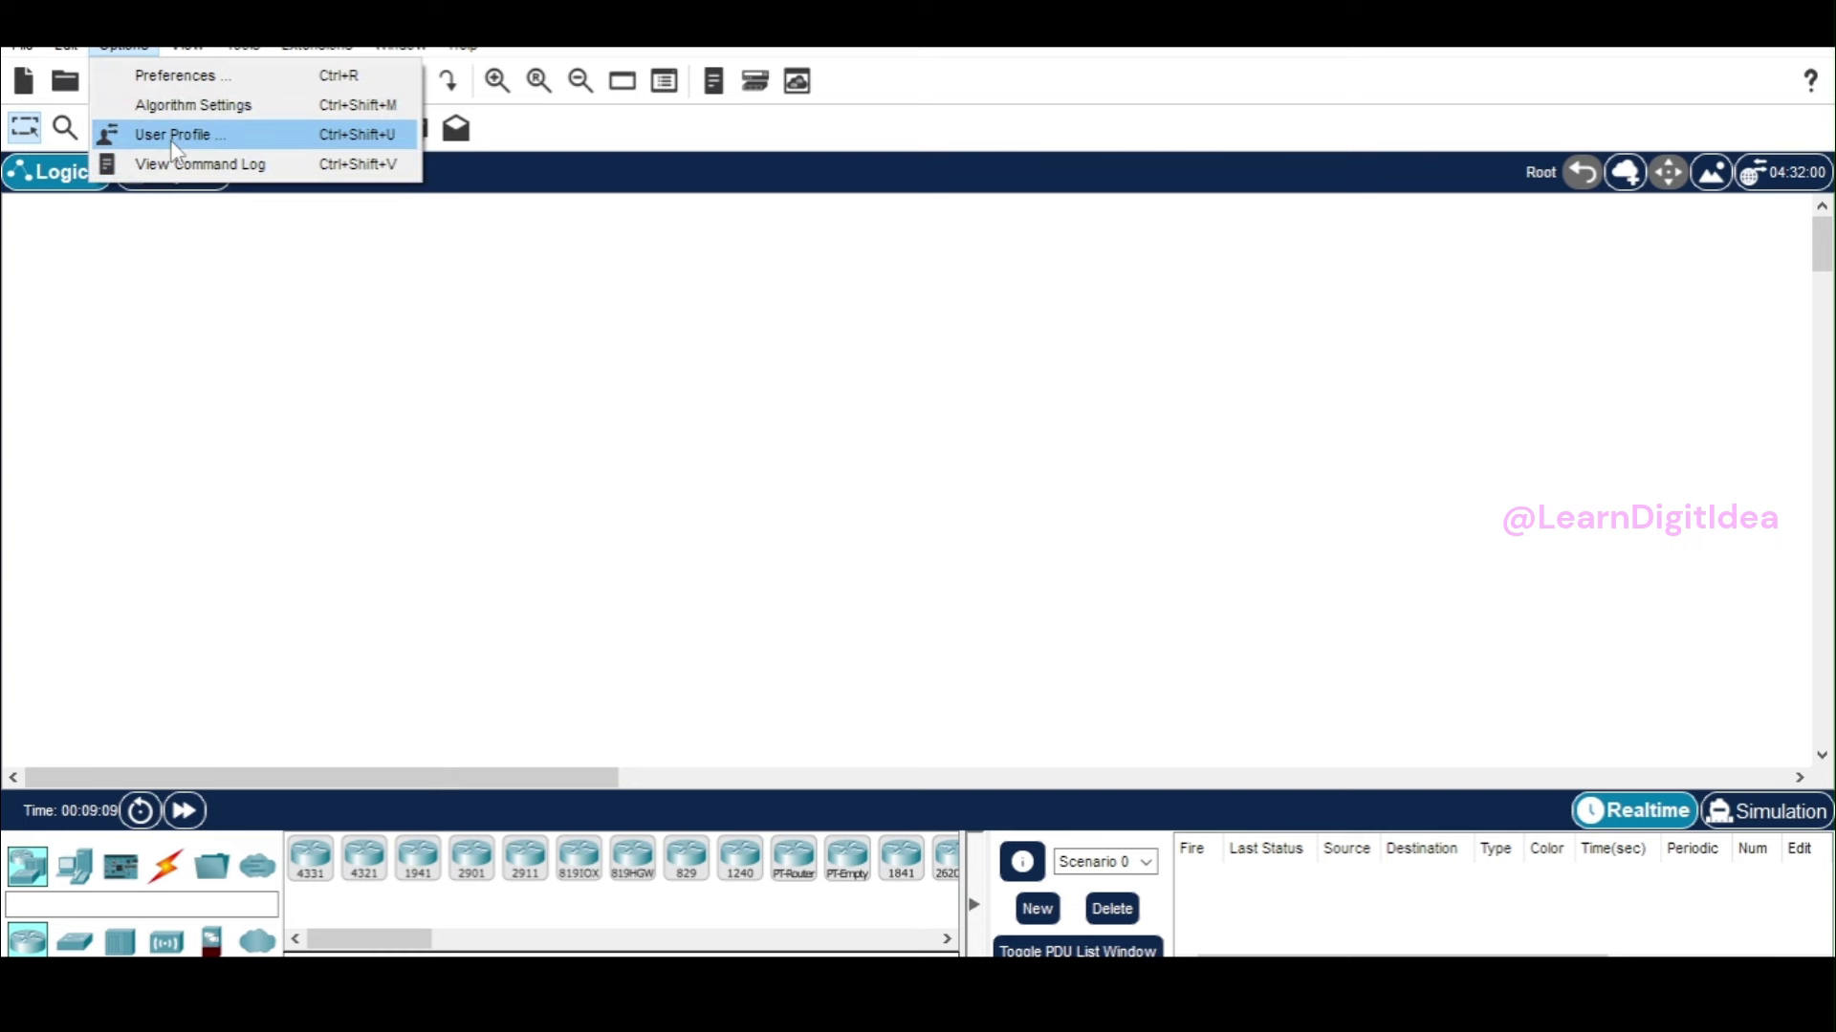
{"action": "mouse_move", "coordinate": [187, 46]}
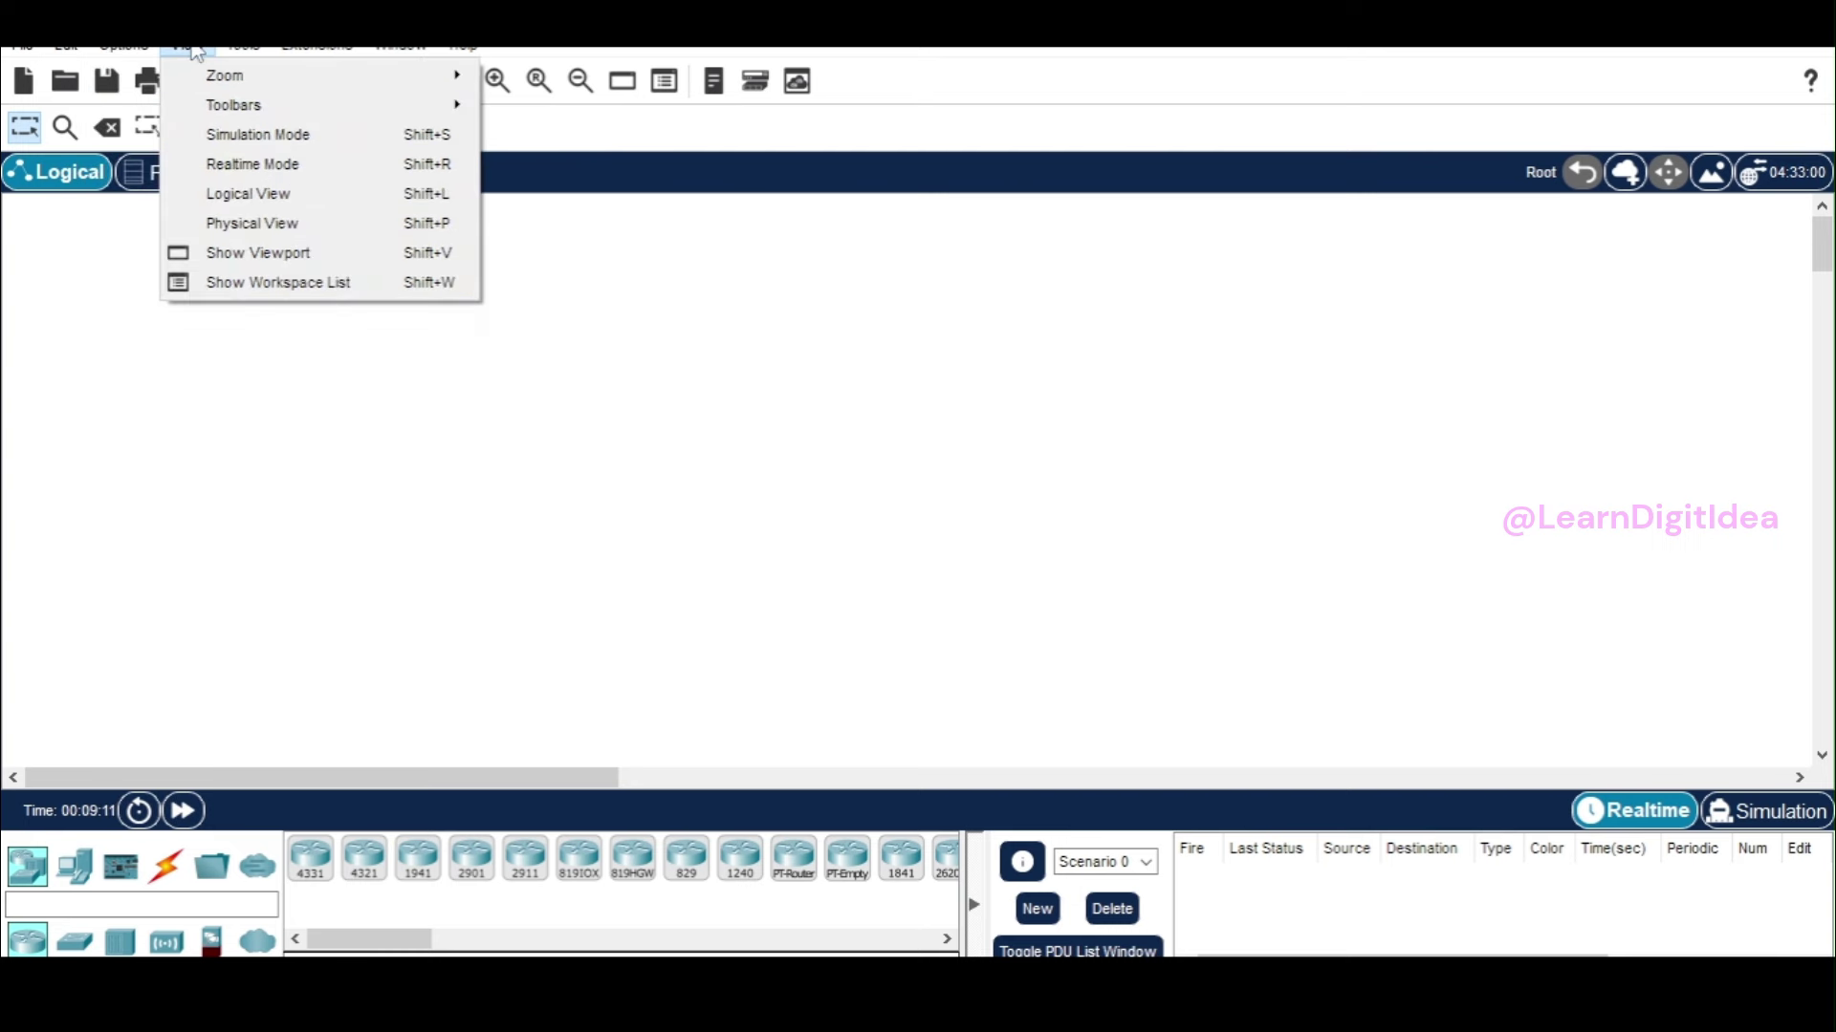
{"action": "mouse_move", "coordinate": [292, 53]}
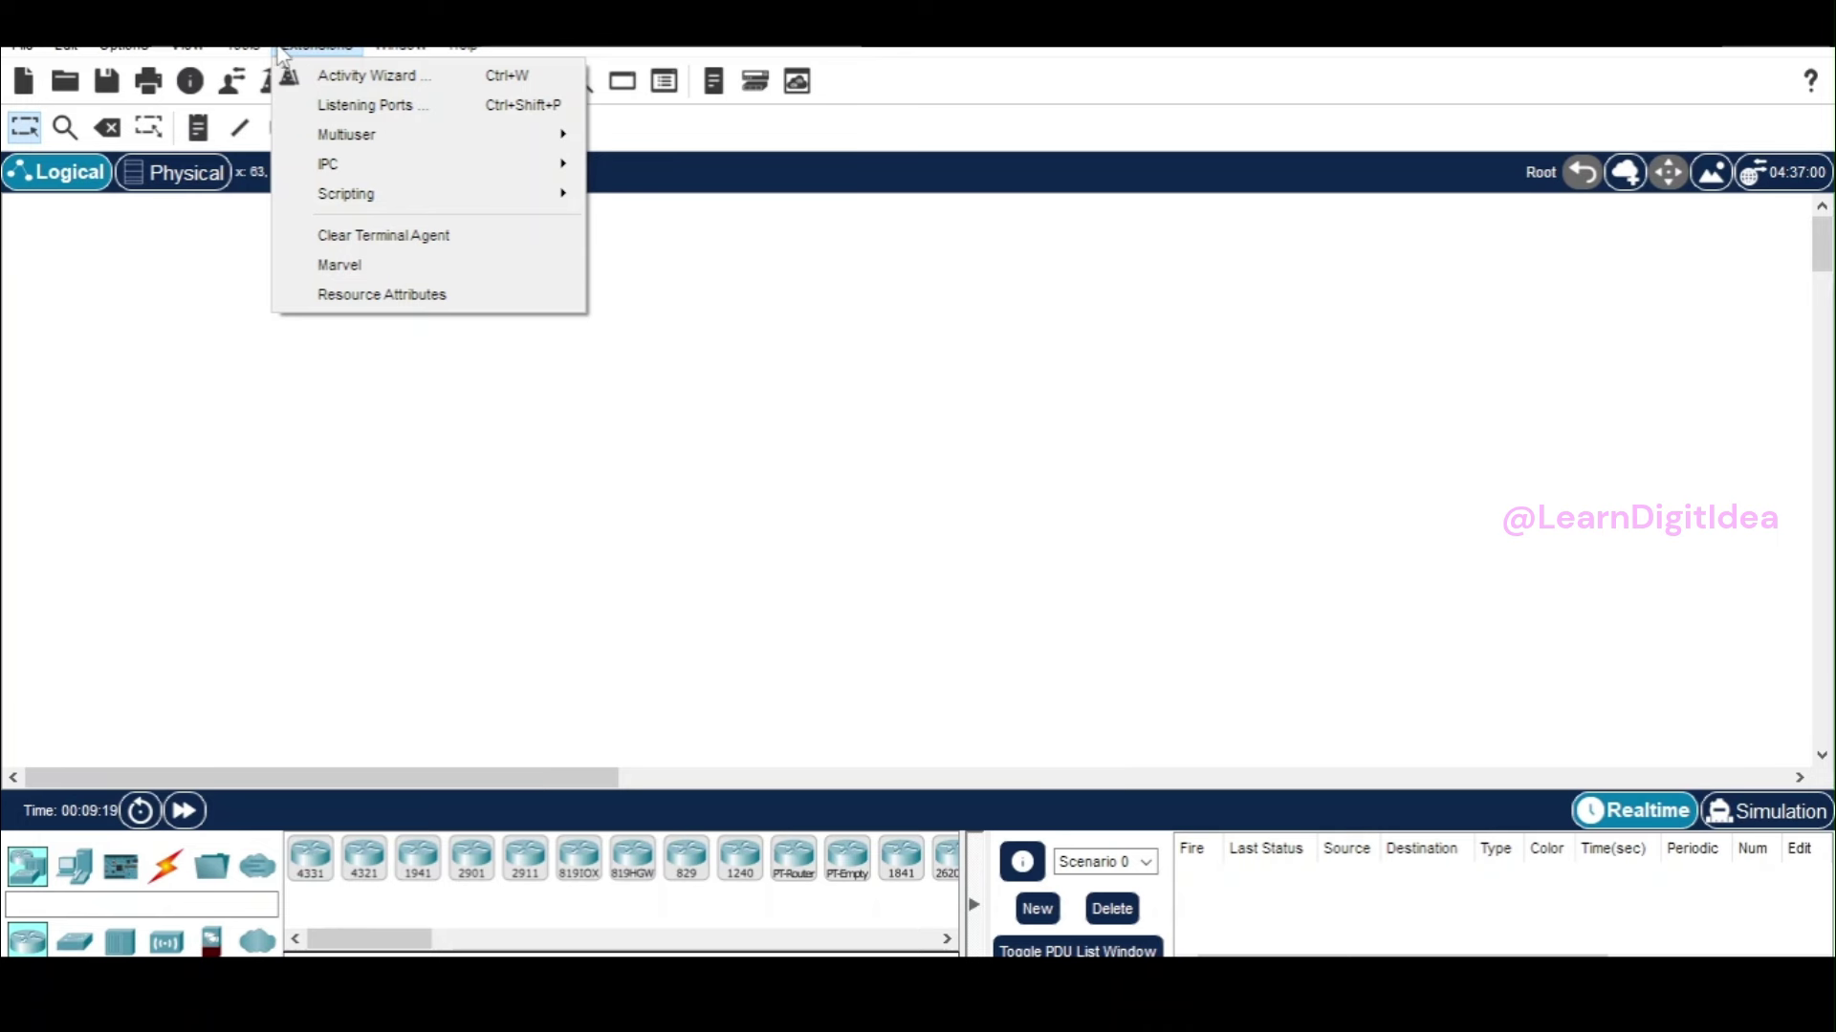
{"action": "left_click", "coordinate": [223, 362]}
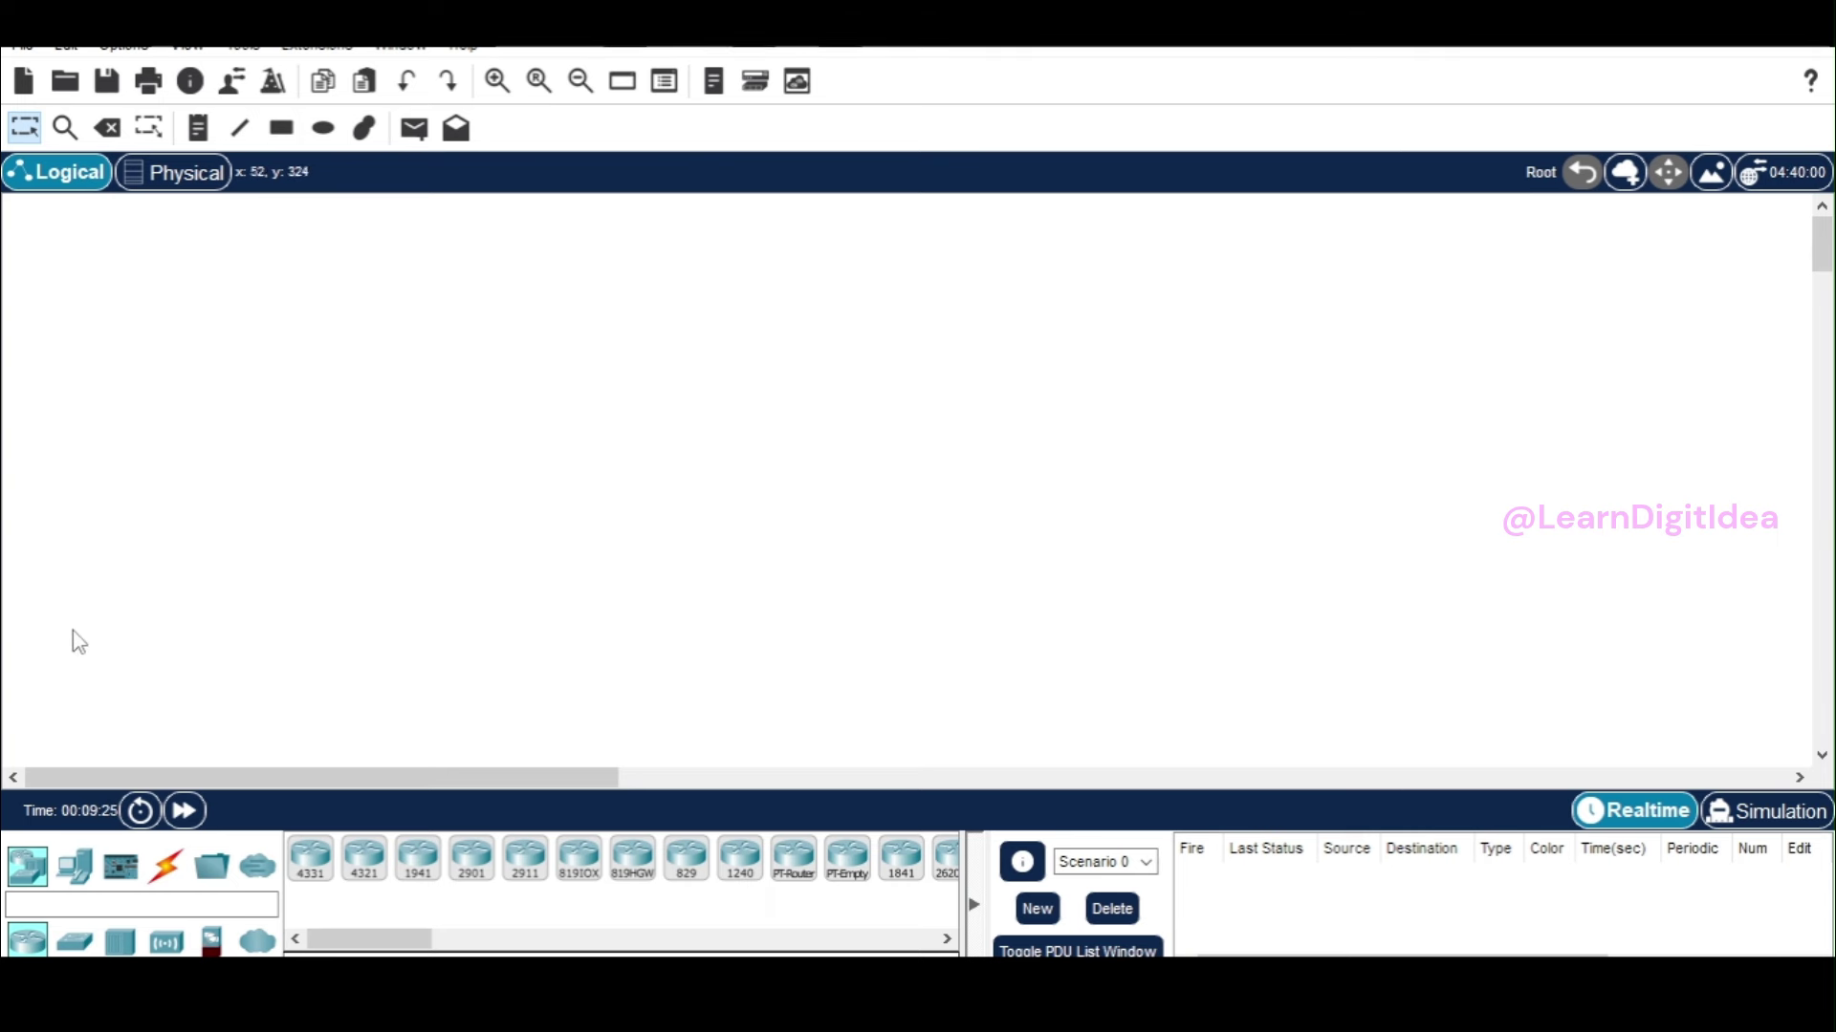
Browse the device catalogue's network devices, end devices, components, connections and switches.
{"action": "left_click", "coordinate": [32, 872]}
{"action": "left_click", "coordinate": [80, 887]}
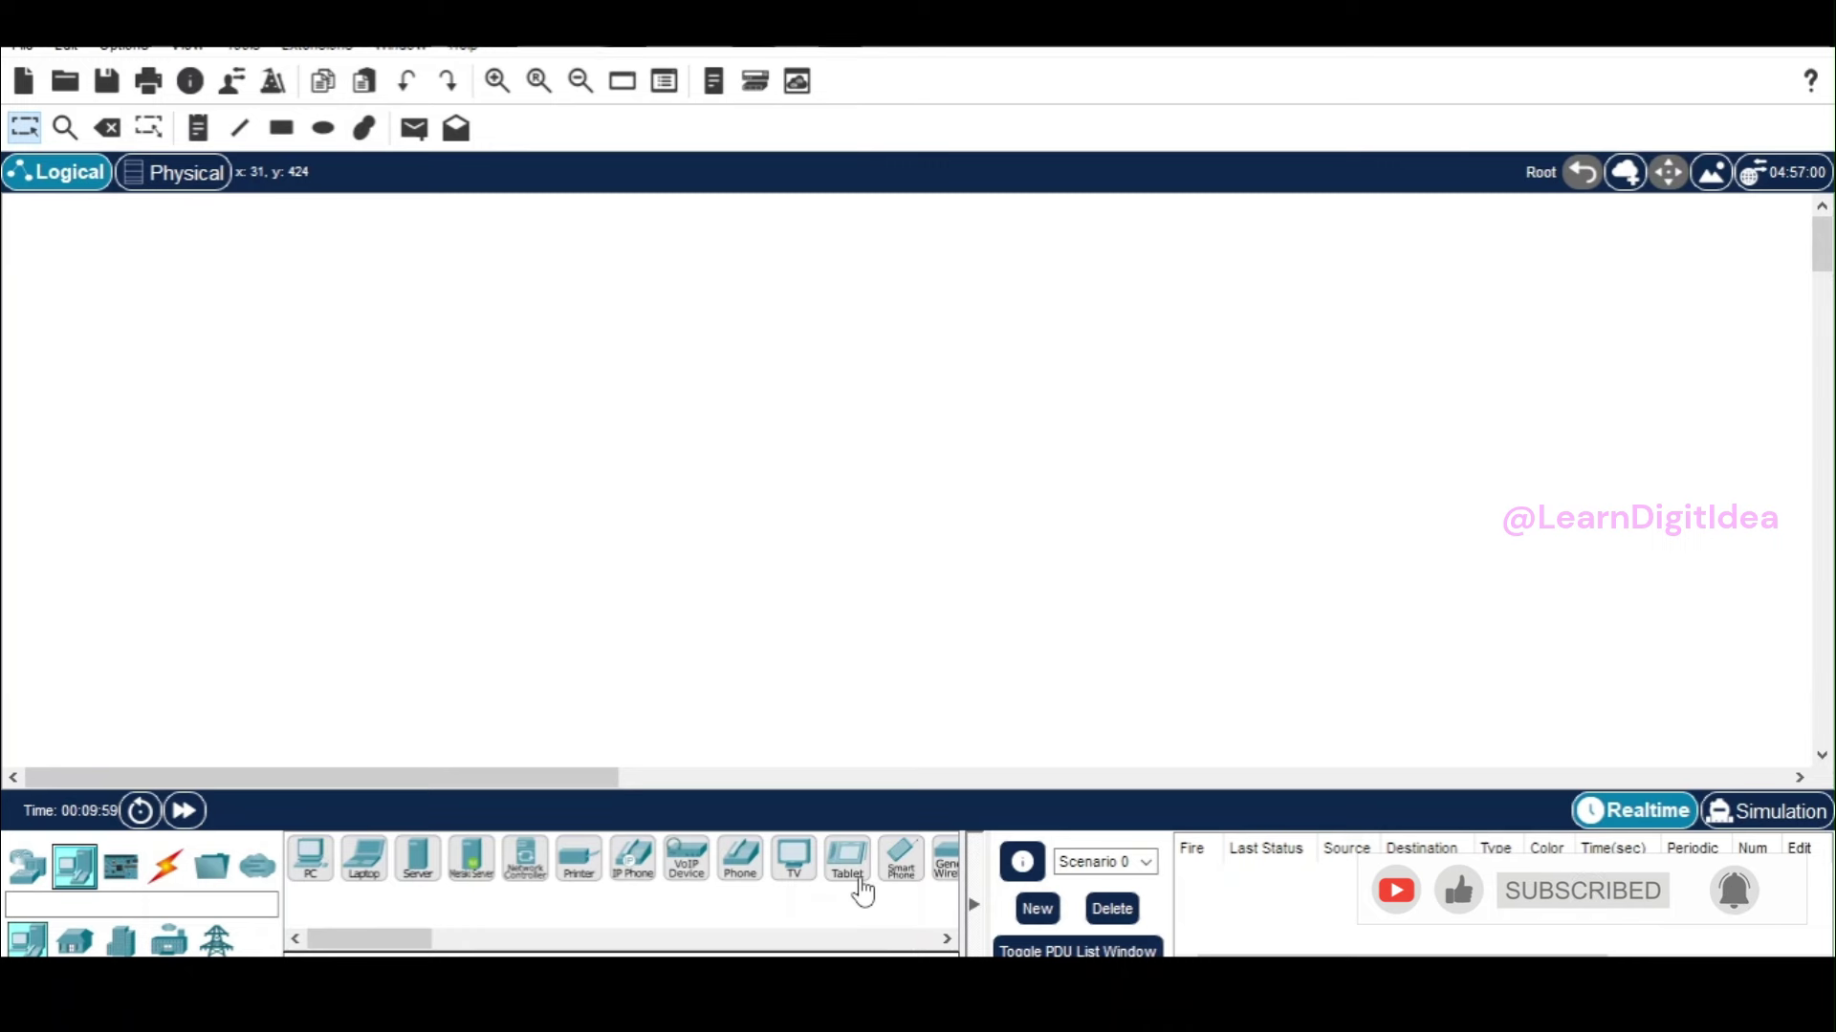
{"action": "left_click", "coordinate": [122, 866]}
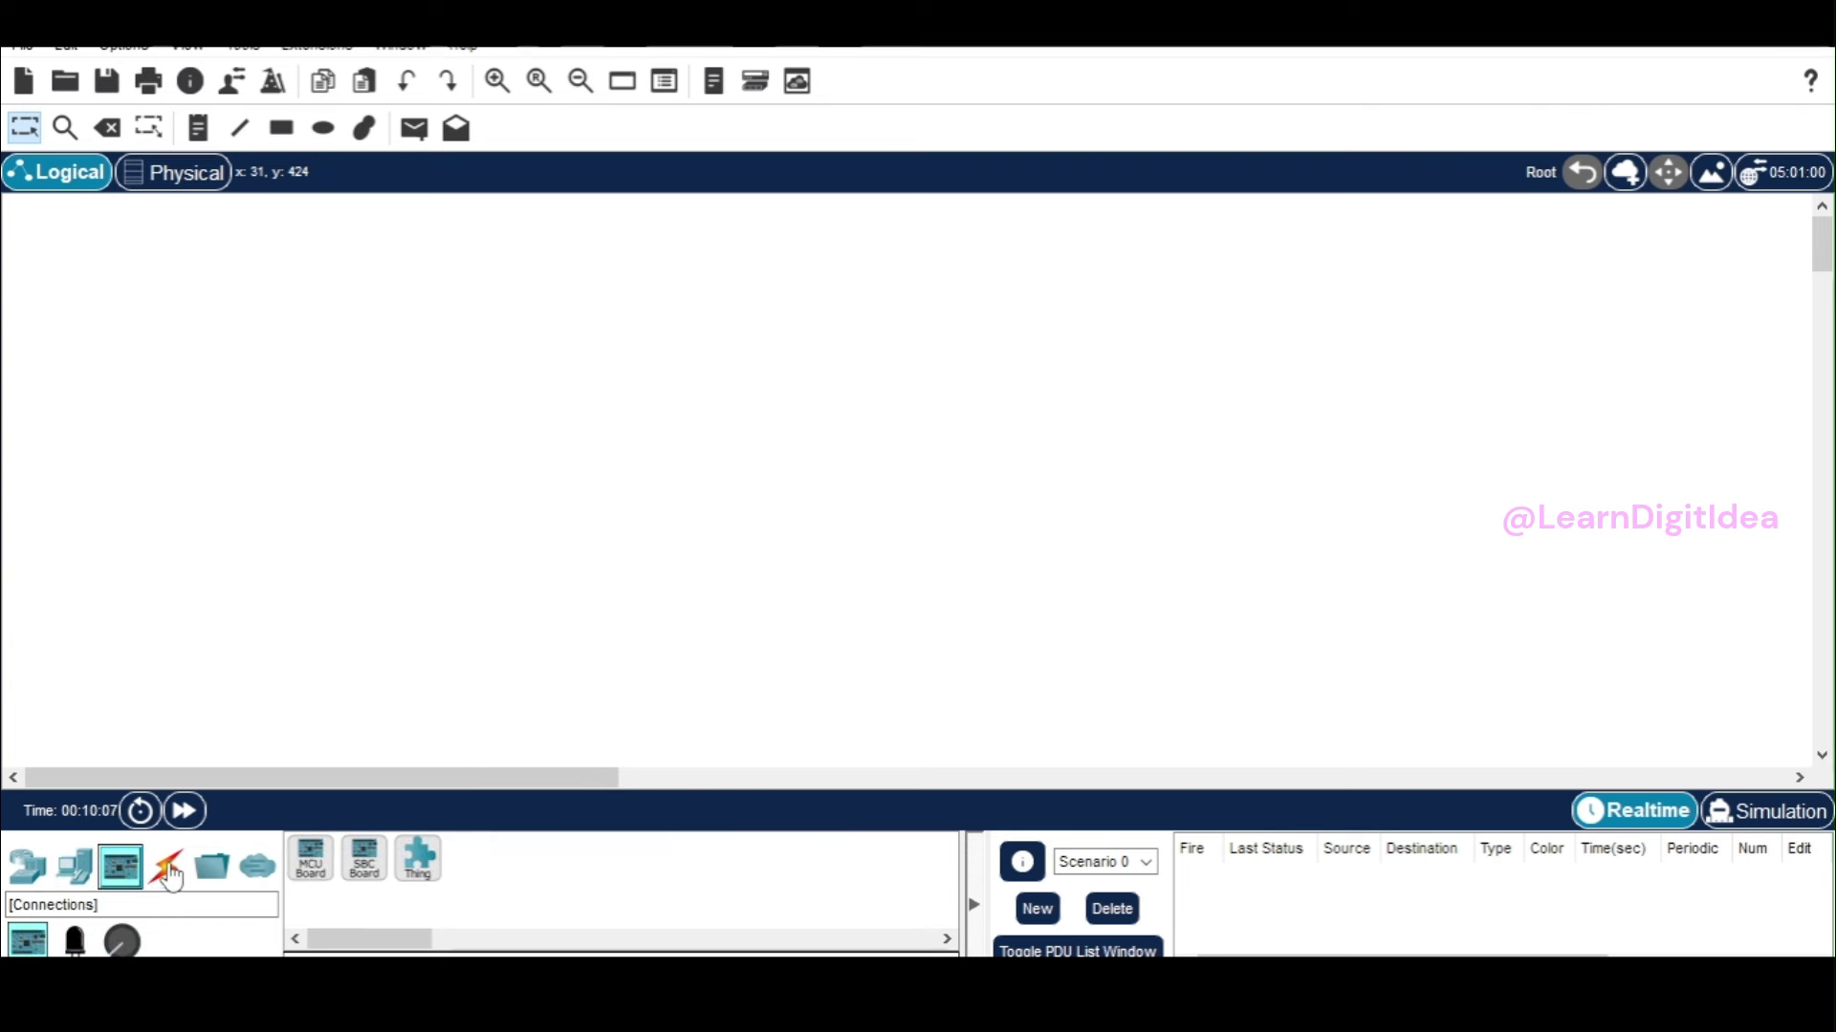
{"action": "left_click", "coordinate": [171, 875]}
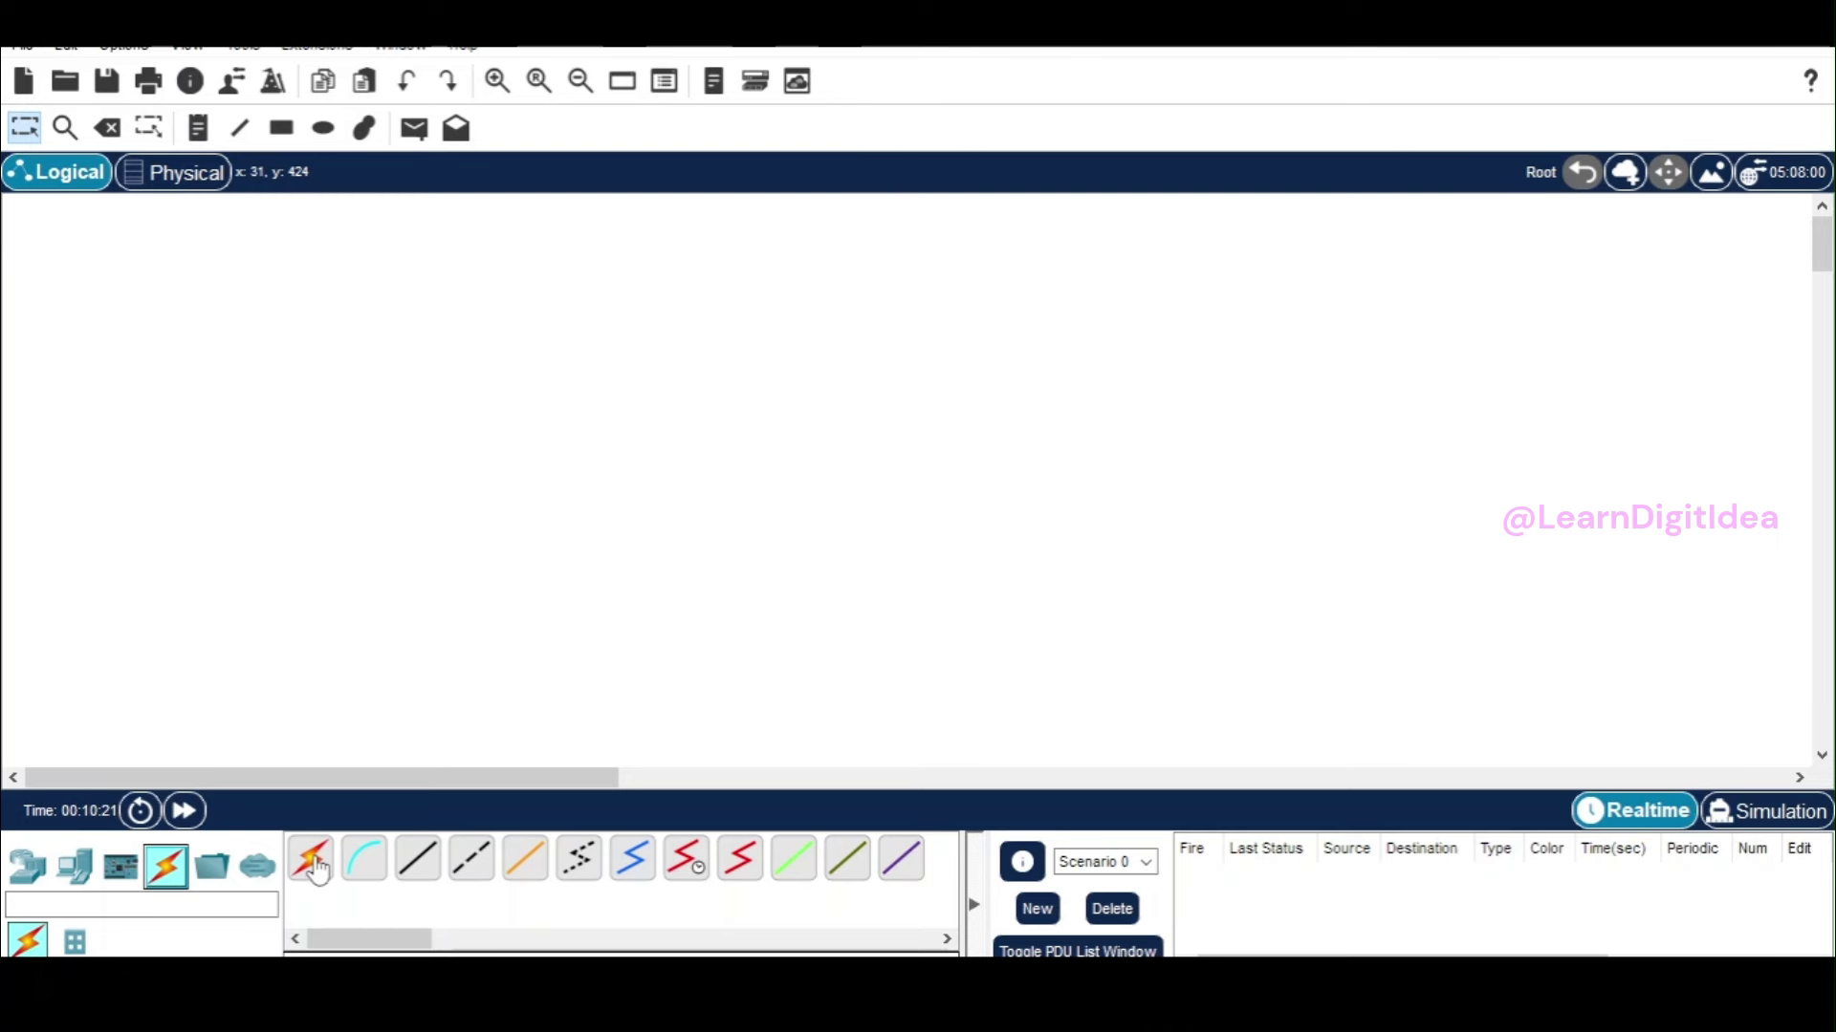
{"action": "left_click", "coordinate": [27, 872]}
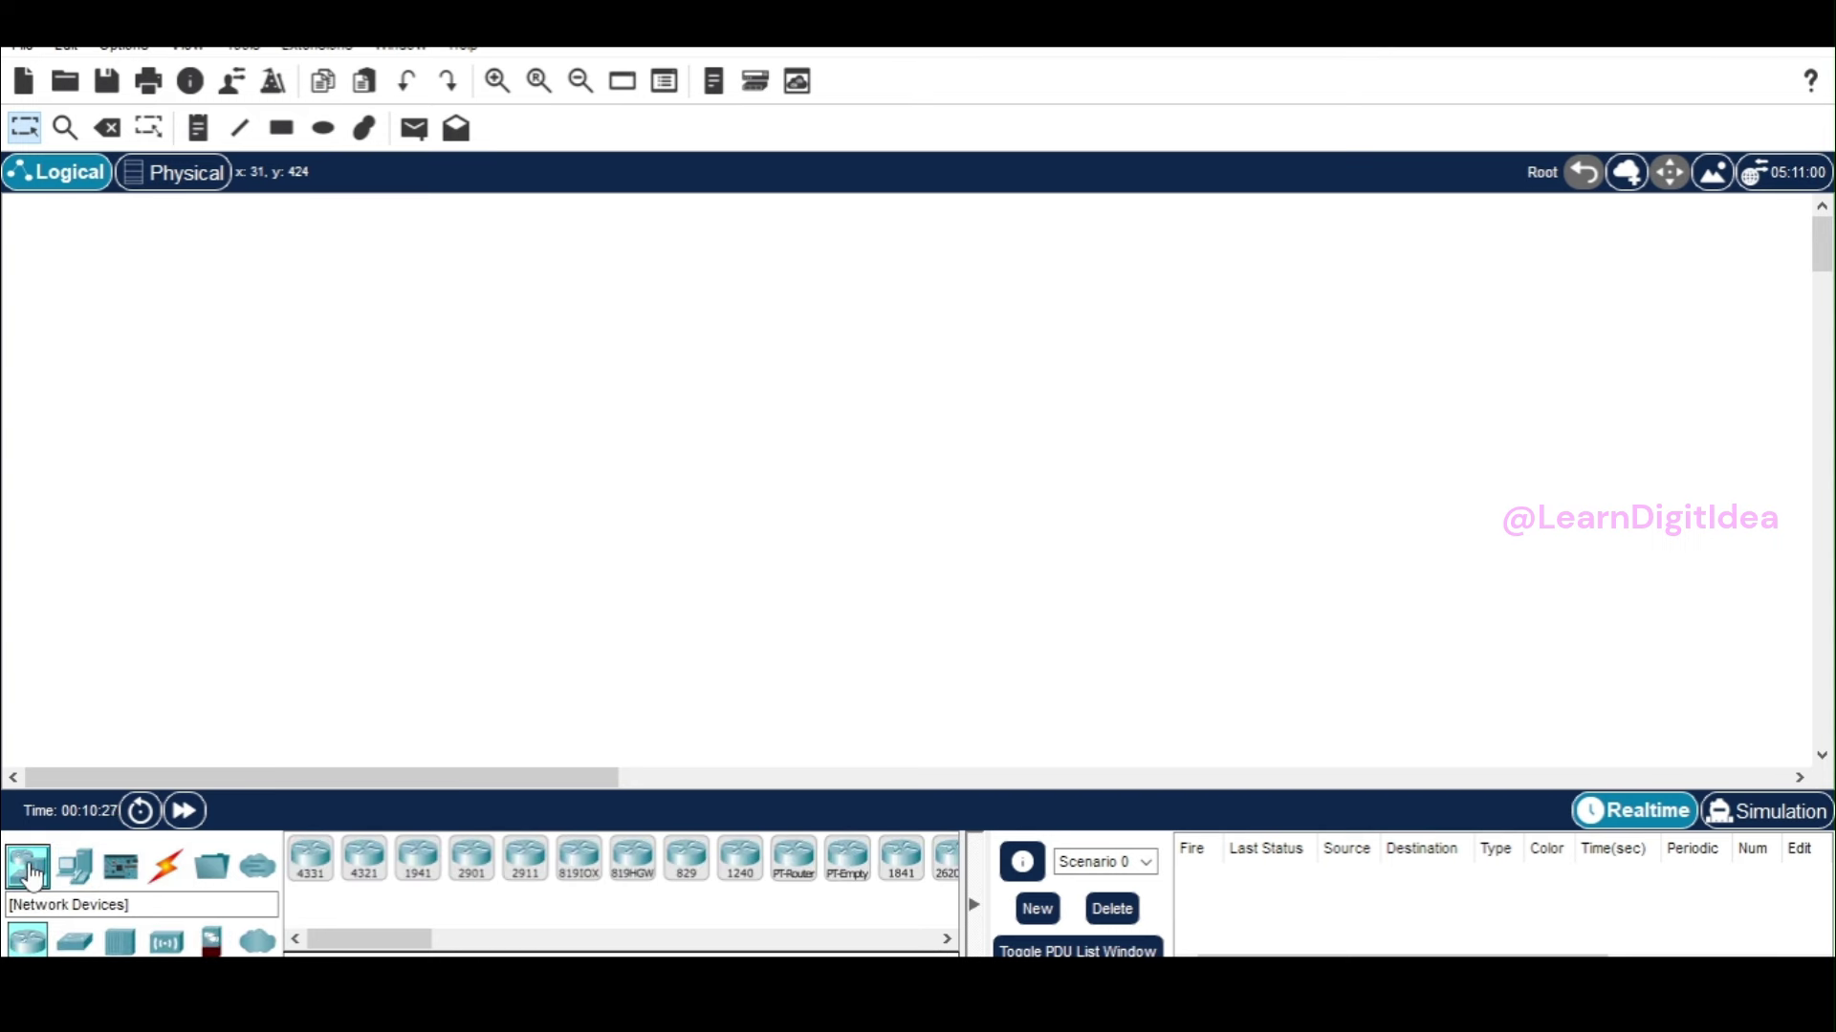
{"action": "left_click", "coordinate": [72, 944]}
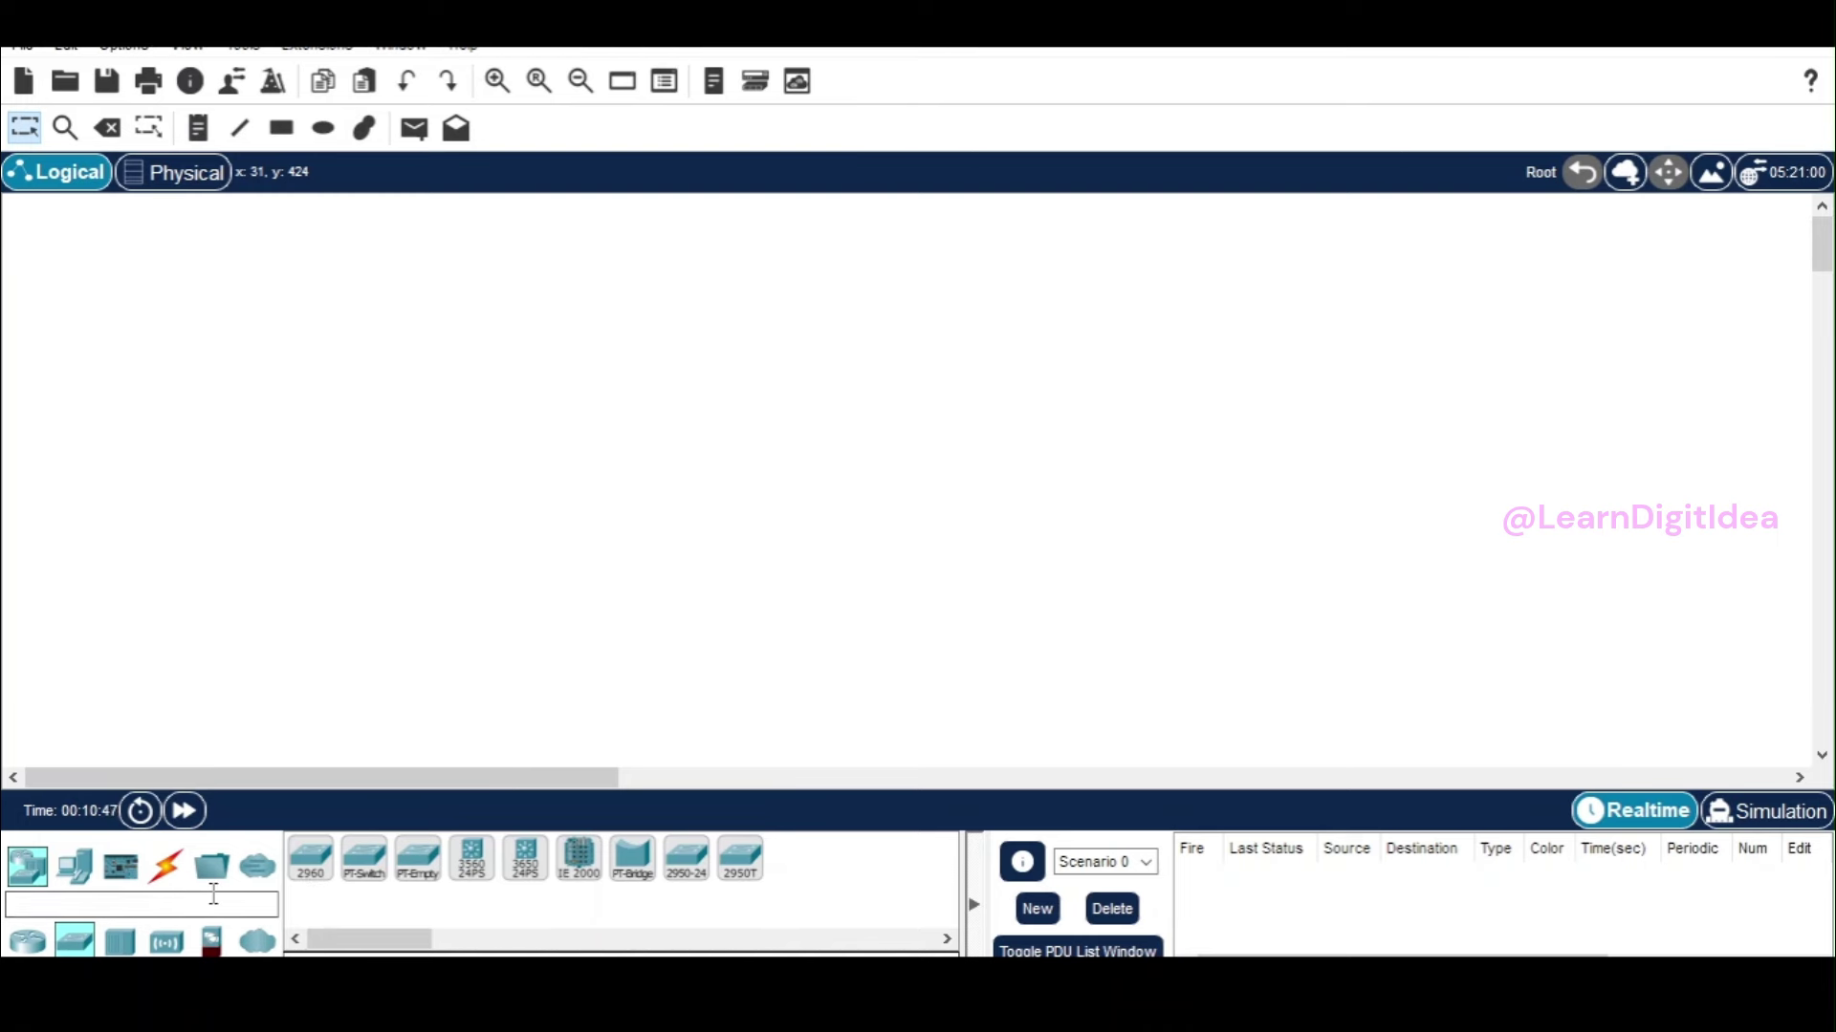
Place two PCs from the end devices side by side in the logical workspace, spaced well apart.
{"action": "left_click", "coordinate": [69, 882]}
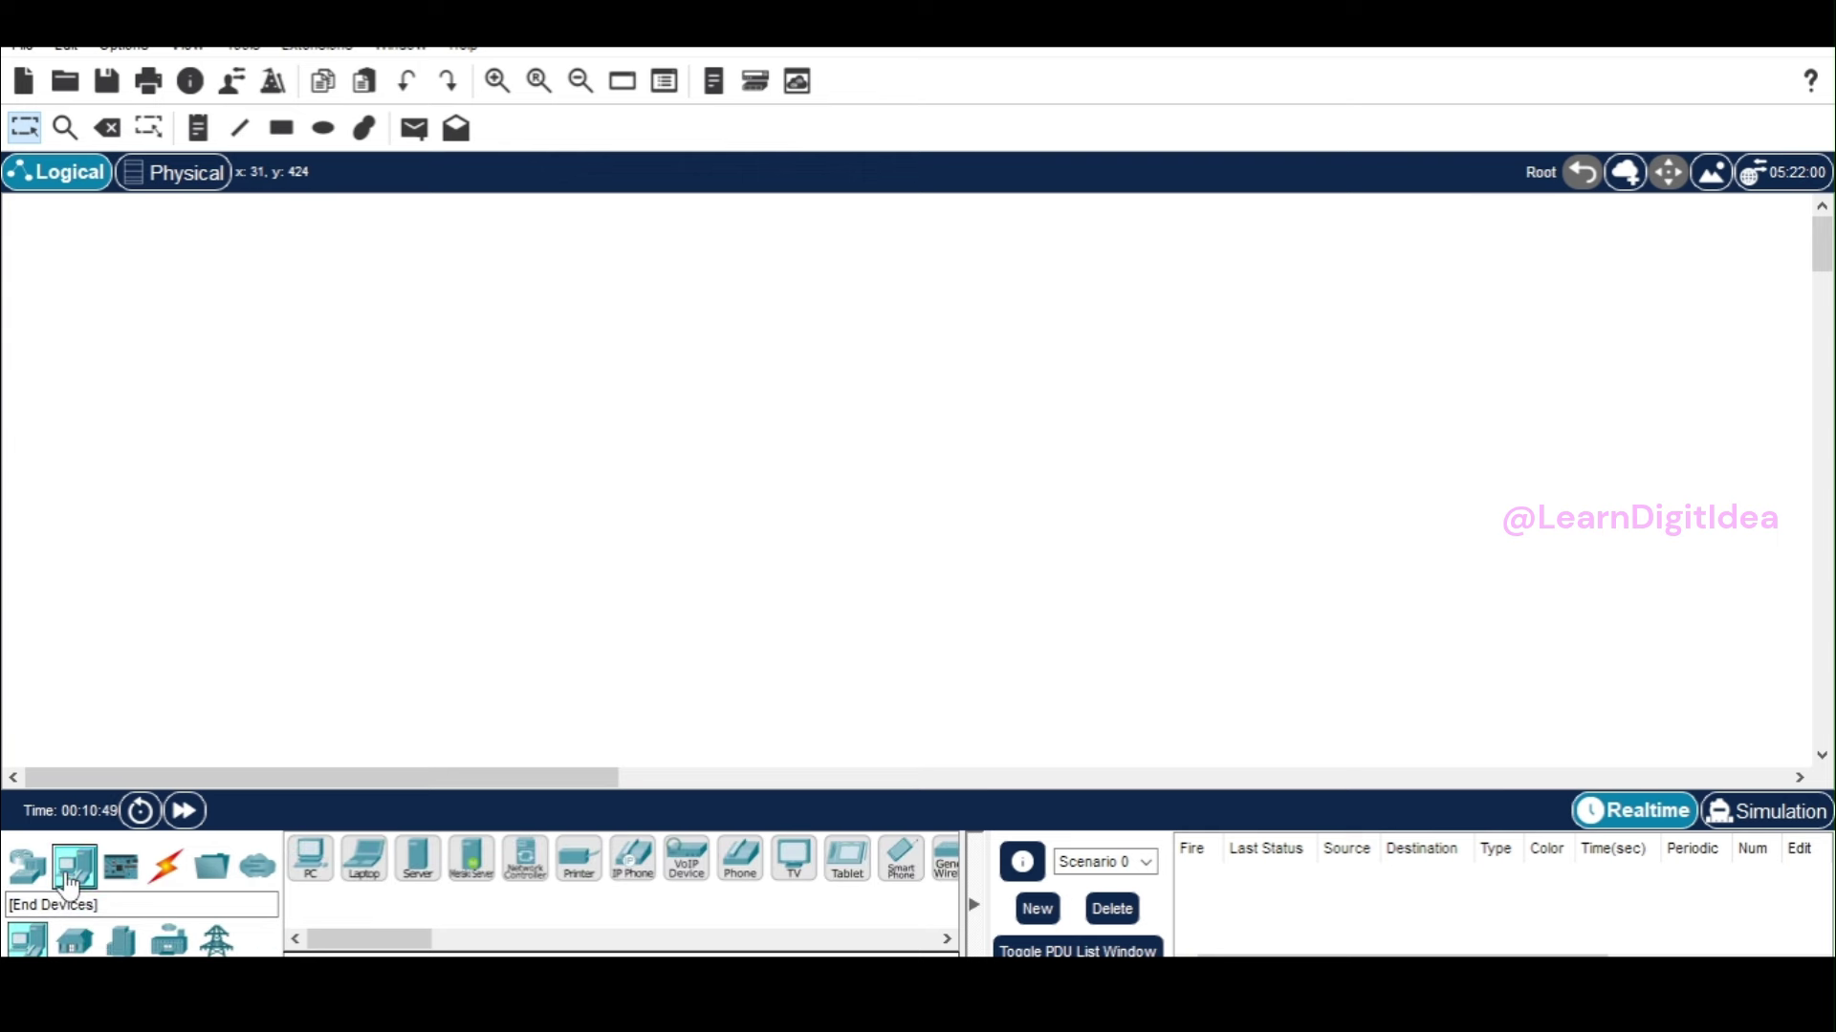
{"action": "left_click", "coordinate": [310, 861]}
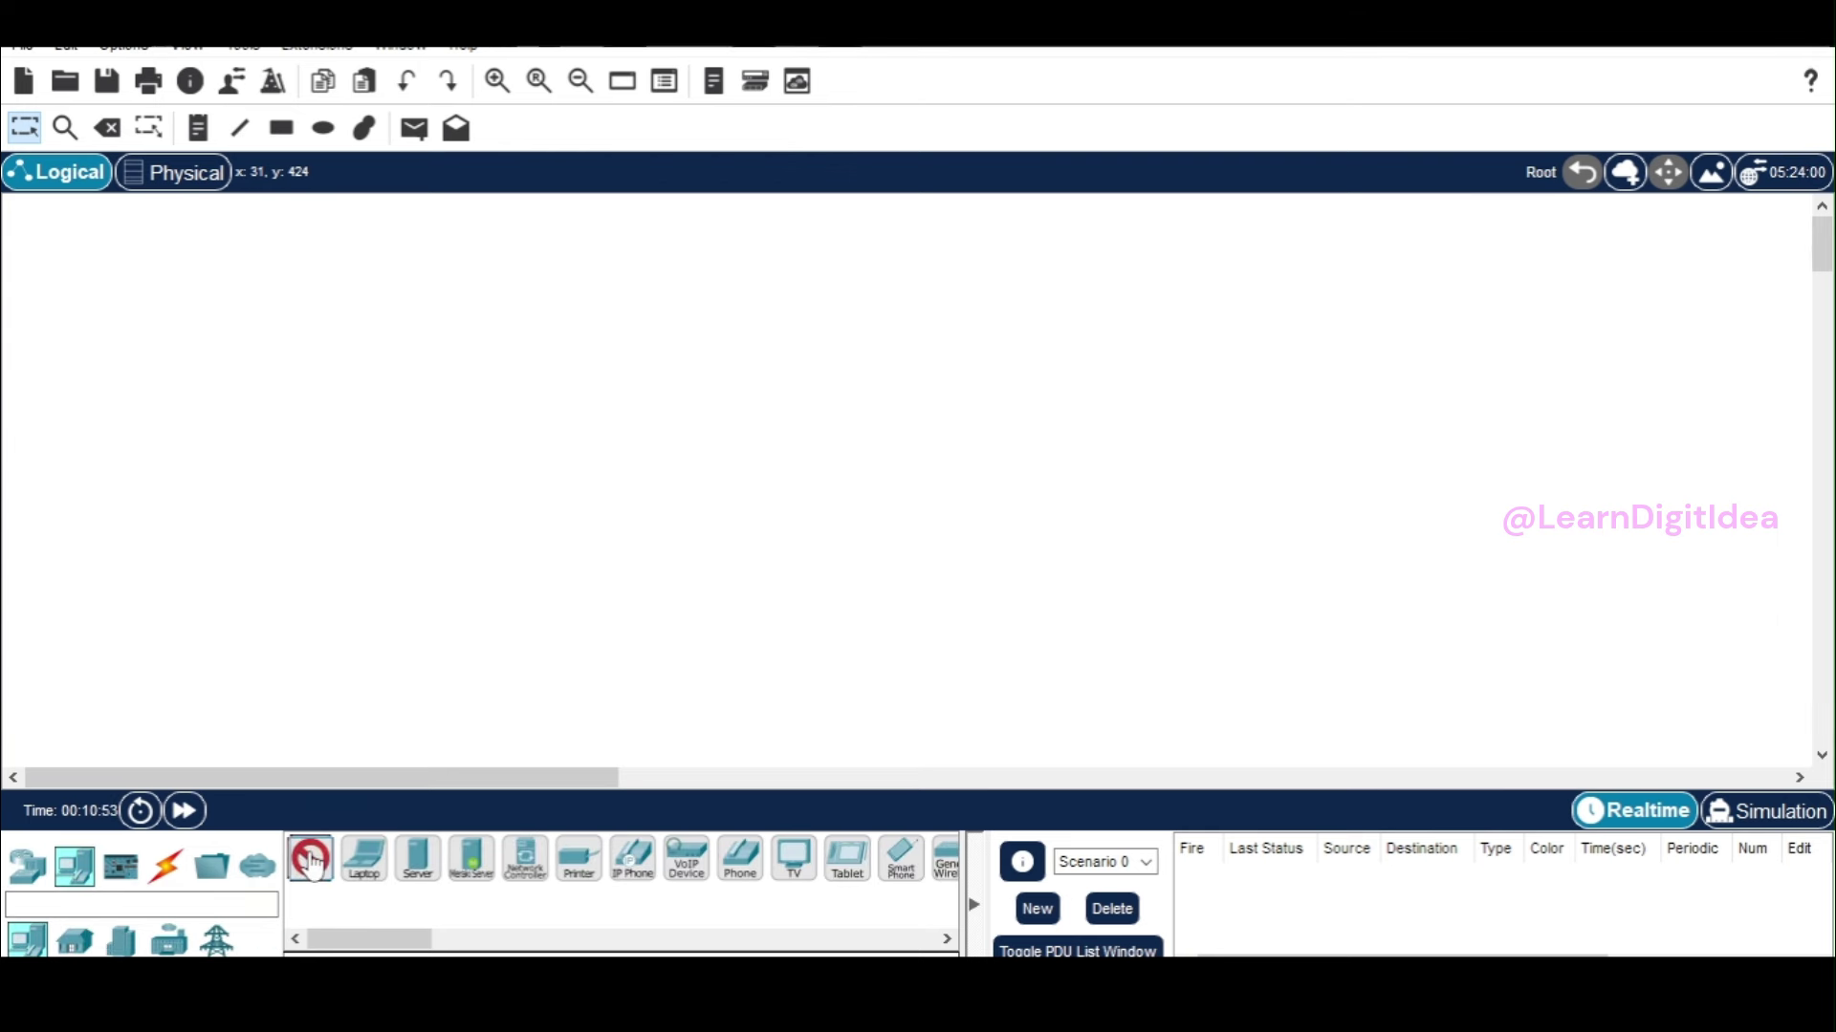
{"action": "left_click", "coordinate": [448, 401]}
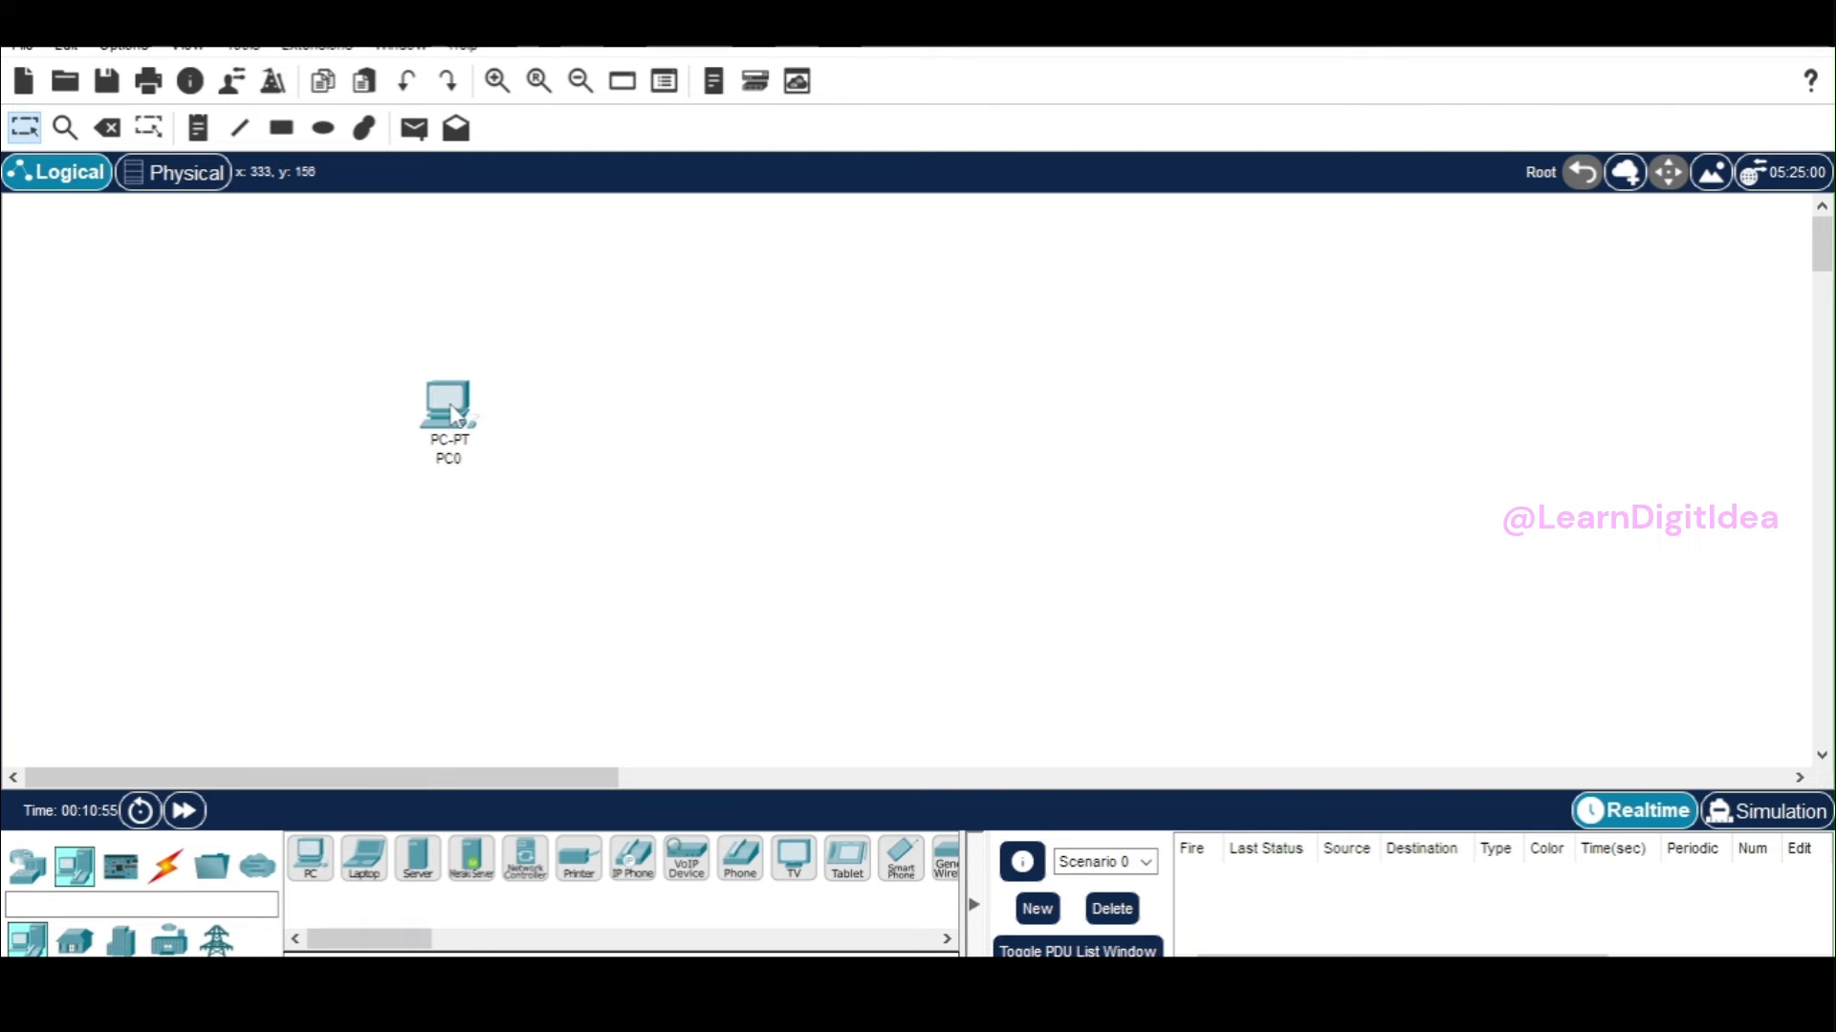
{"action": "left_click", "coordinate": [310, 875]}
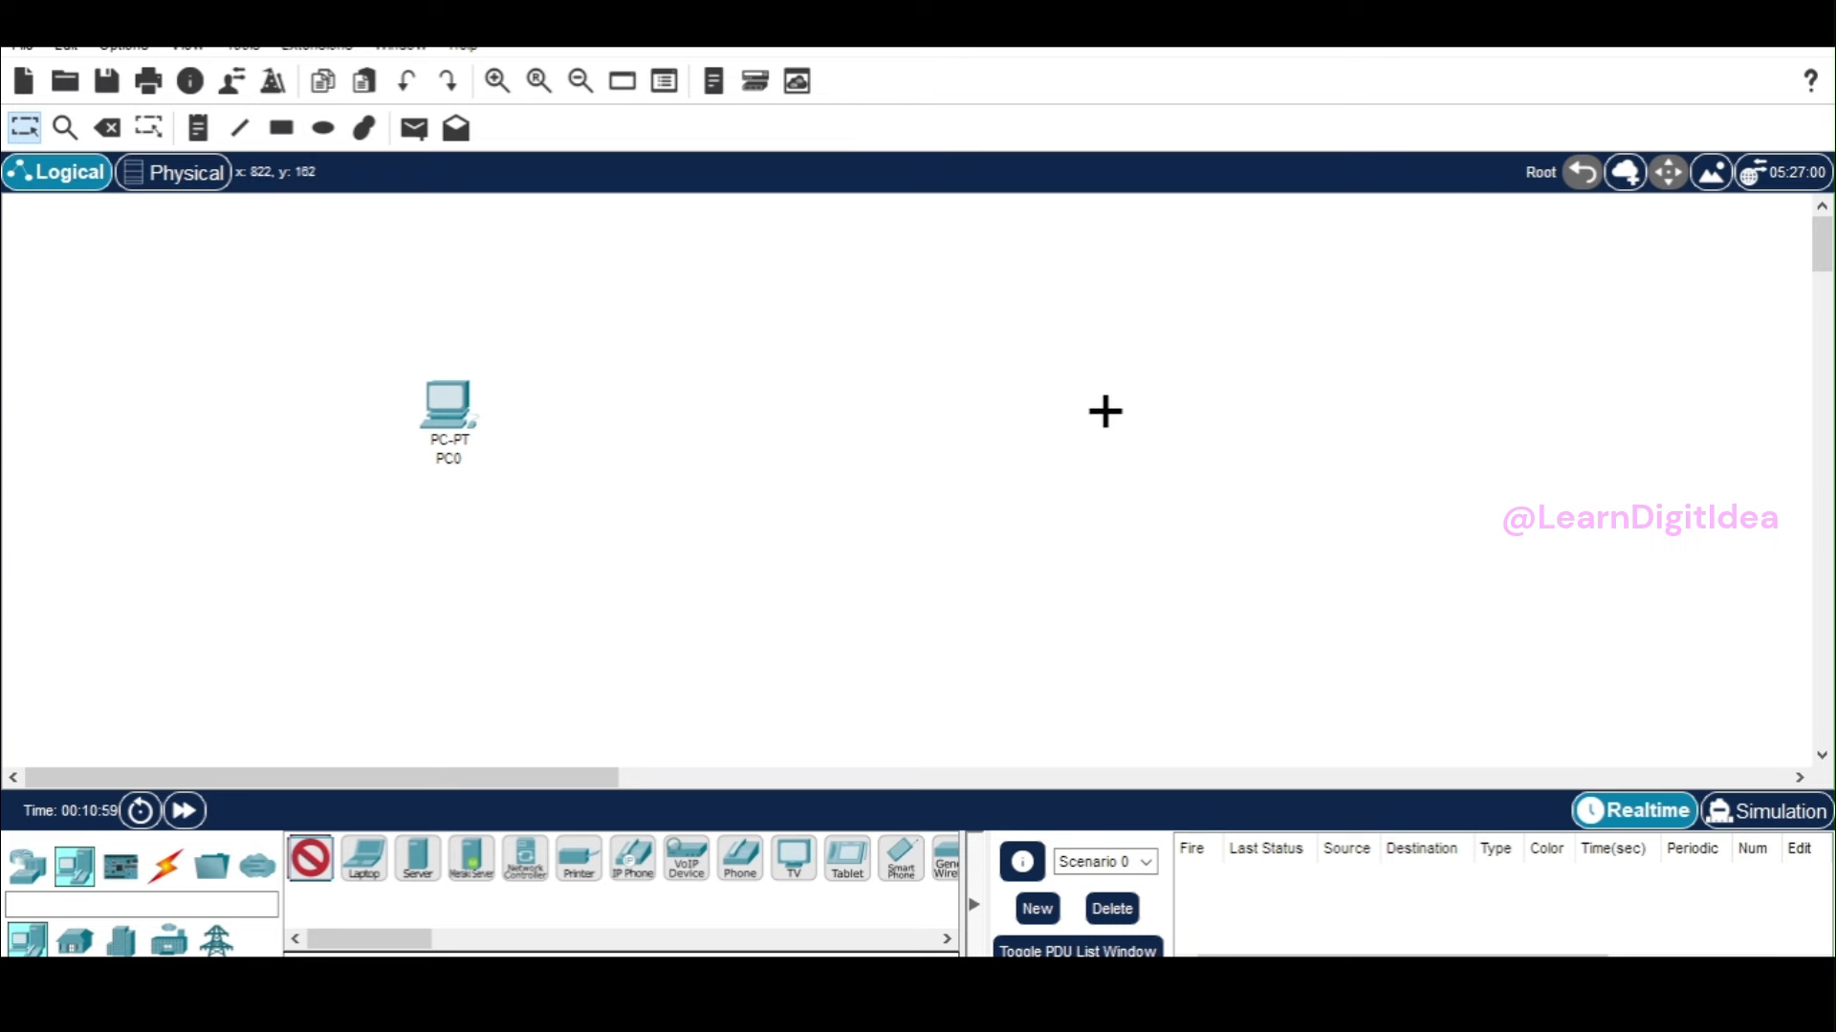
{"action": "left_click", "coordinate": [1104, 395]}
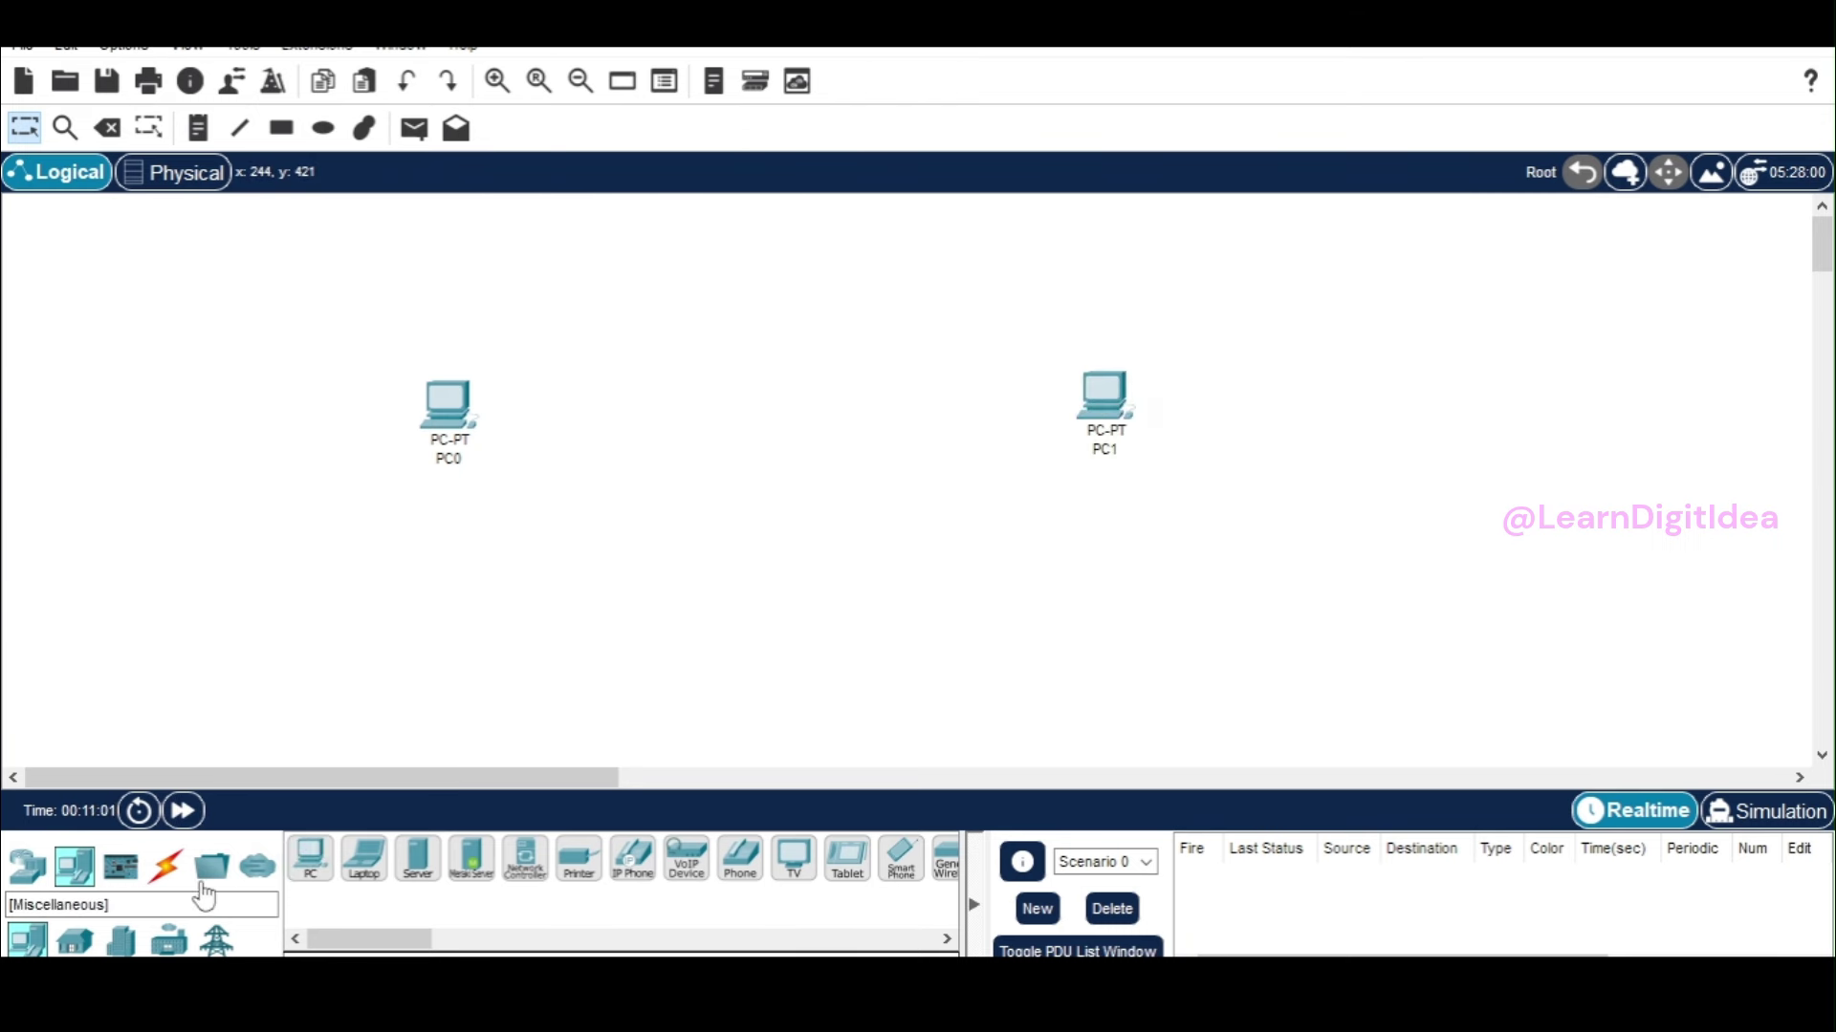
Connect PC0 to PC1 with an automatically chosen connection type and delete that cable again.
{"action": "left_click", "coordinate": [168, 870]}
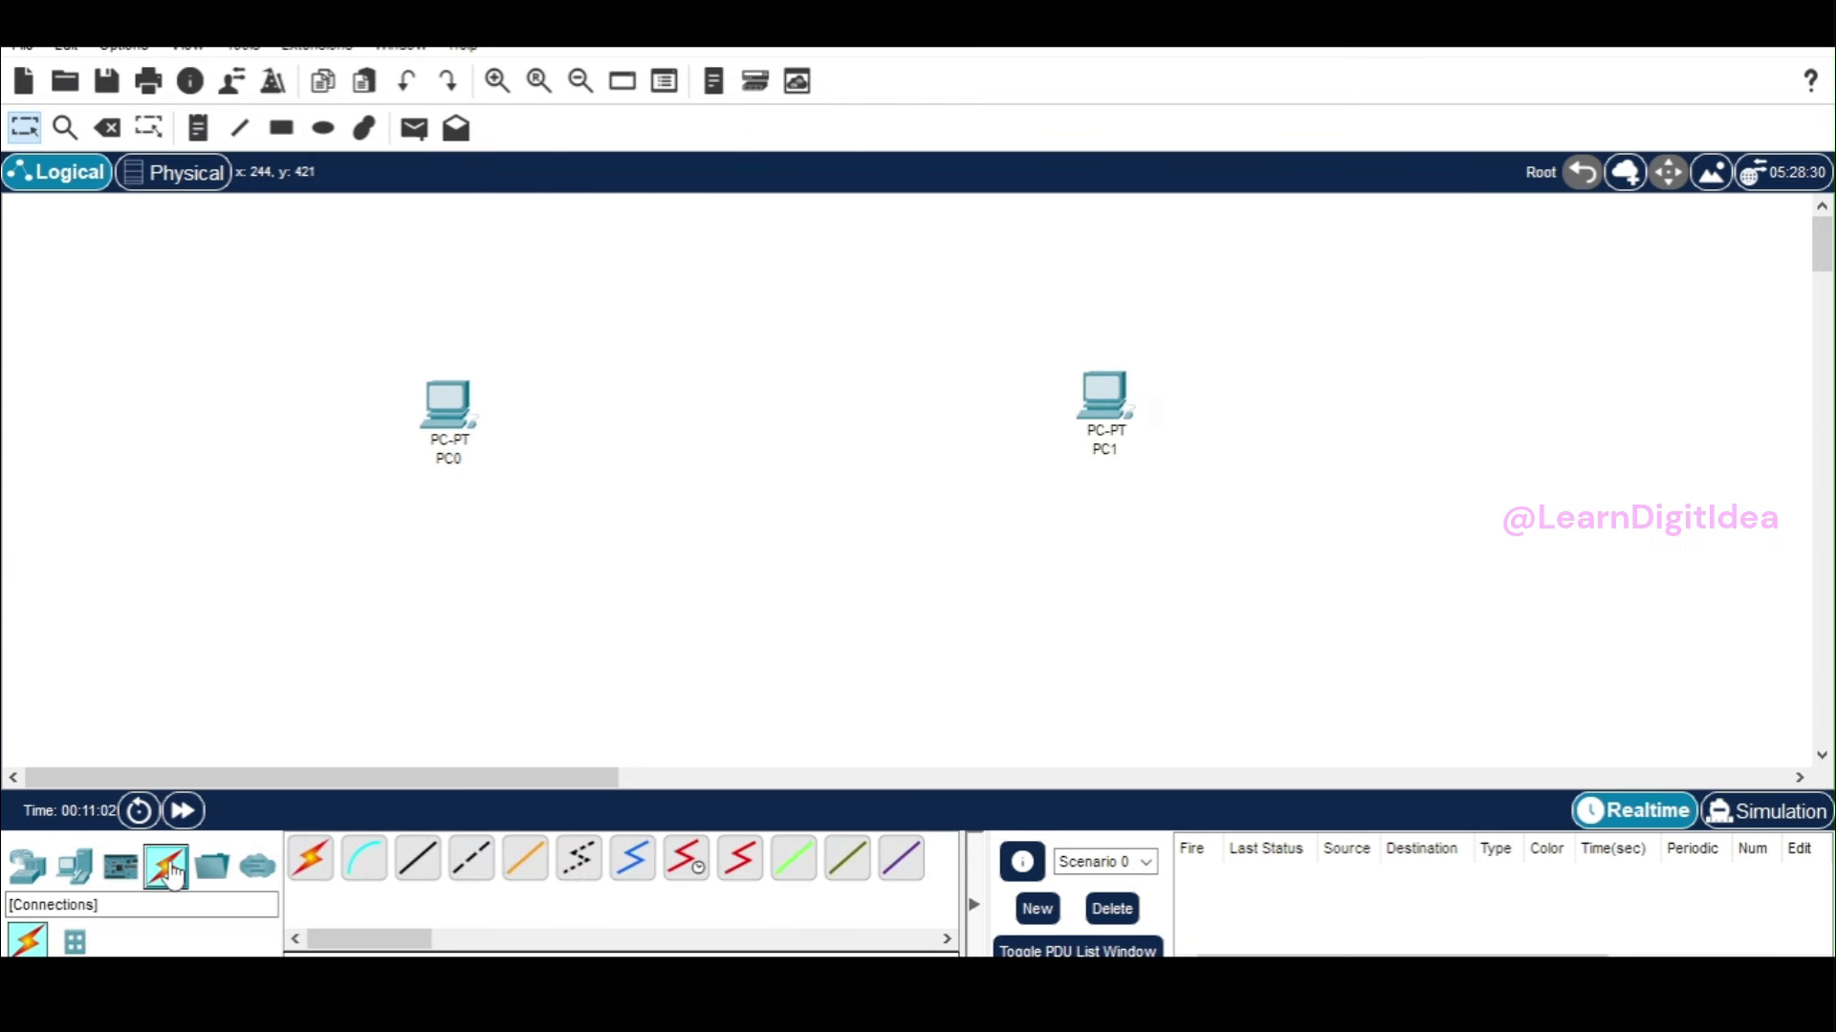
{"action": "left_click", "coordinate": [308, 873]}
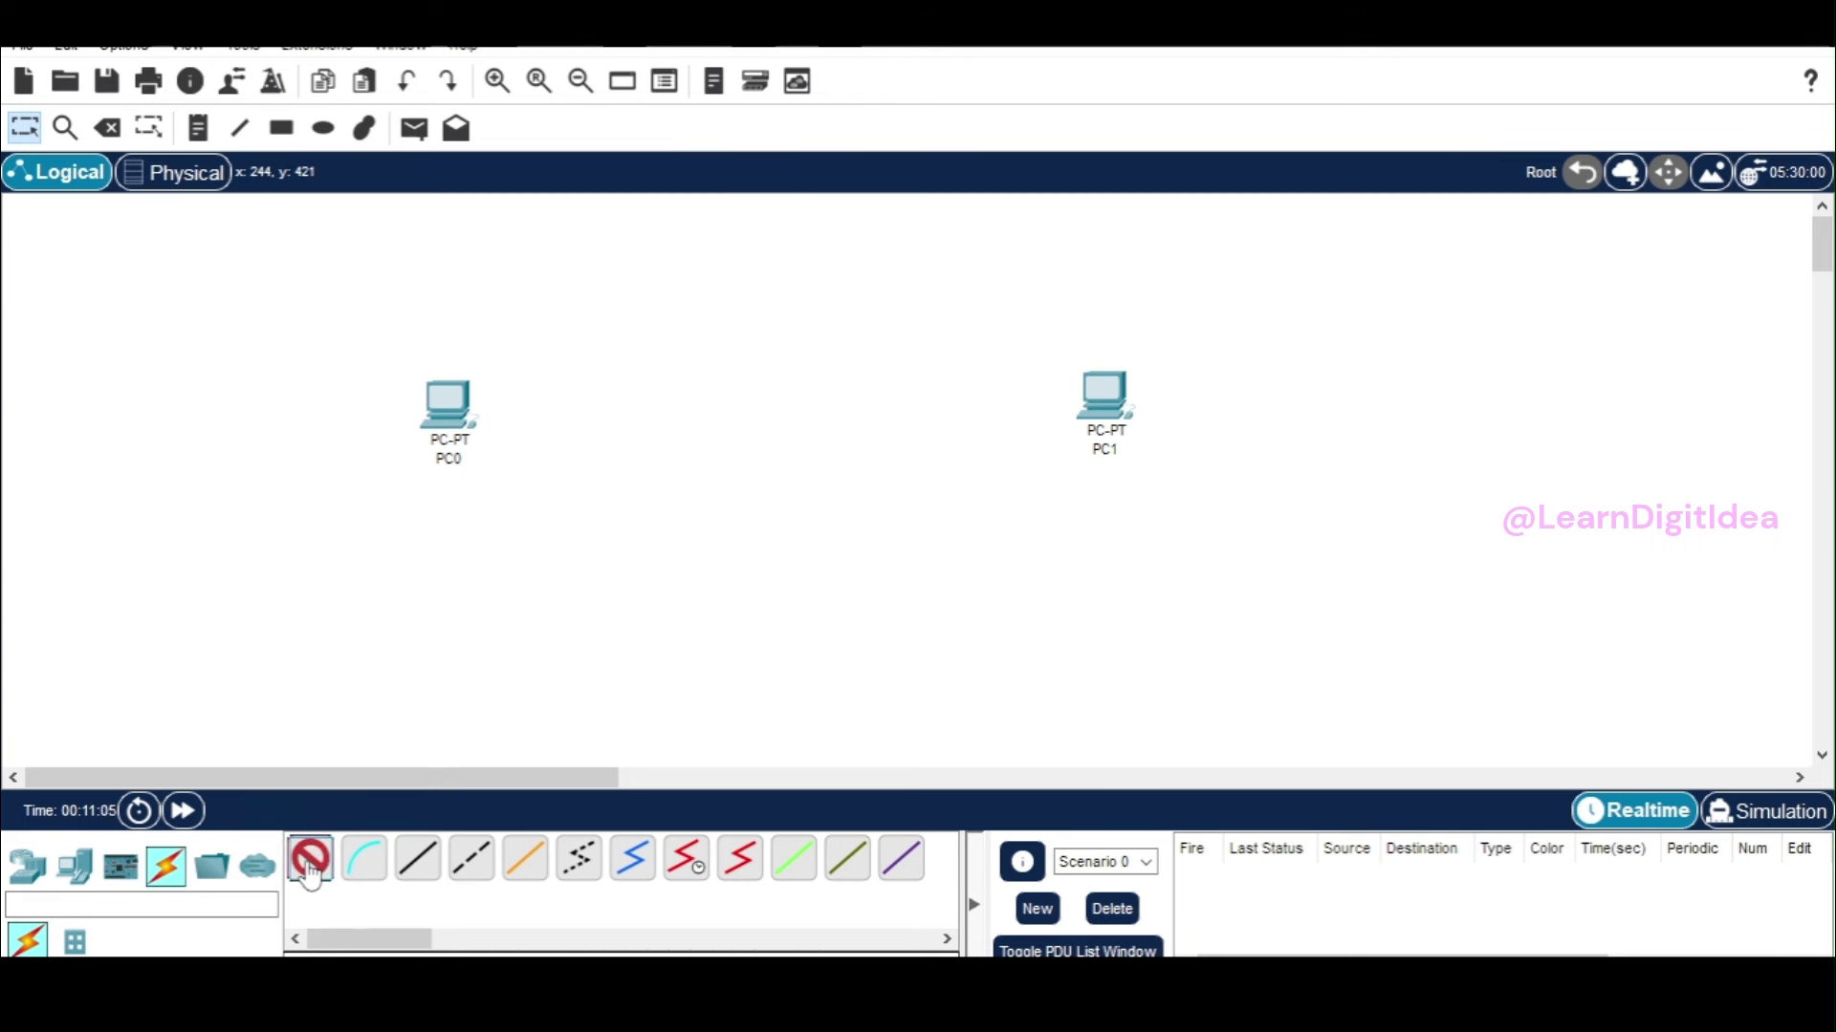
{"action": "left_click", "coordinate": [447, 416]}
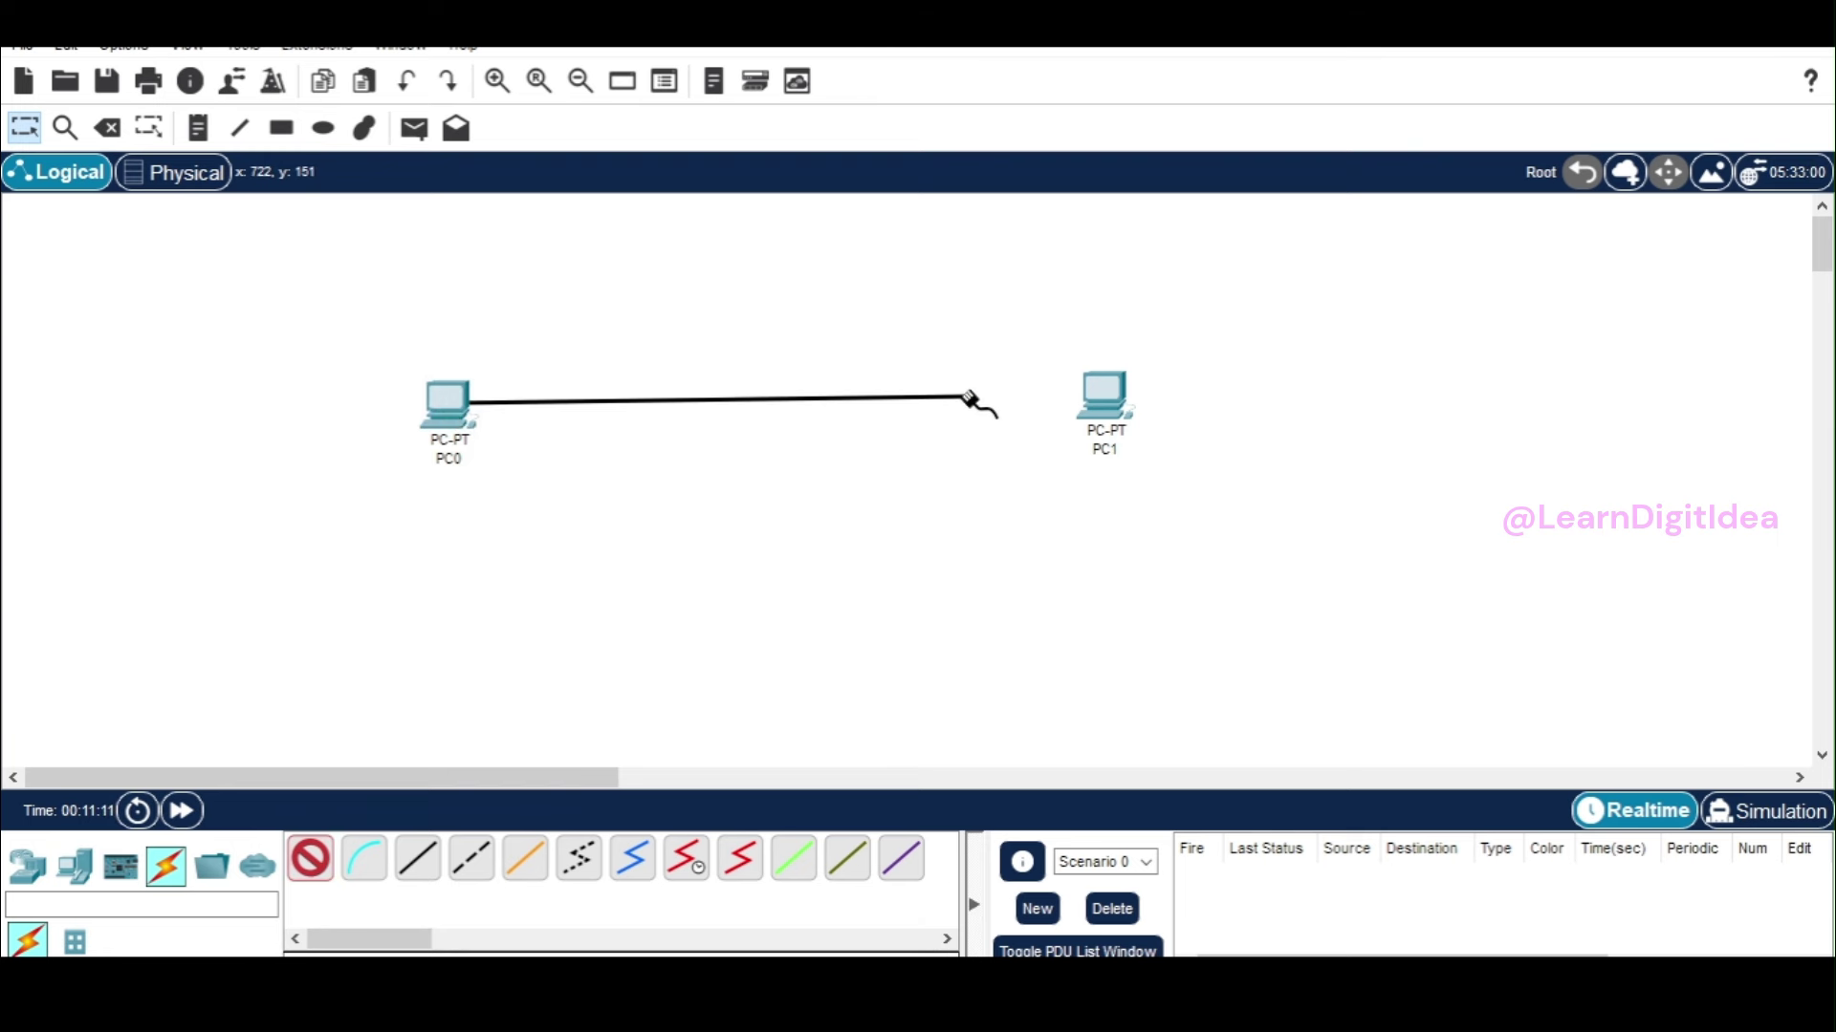
{"action": "left_click", "coordinate": [1104, 399]}
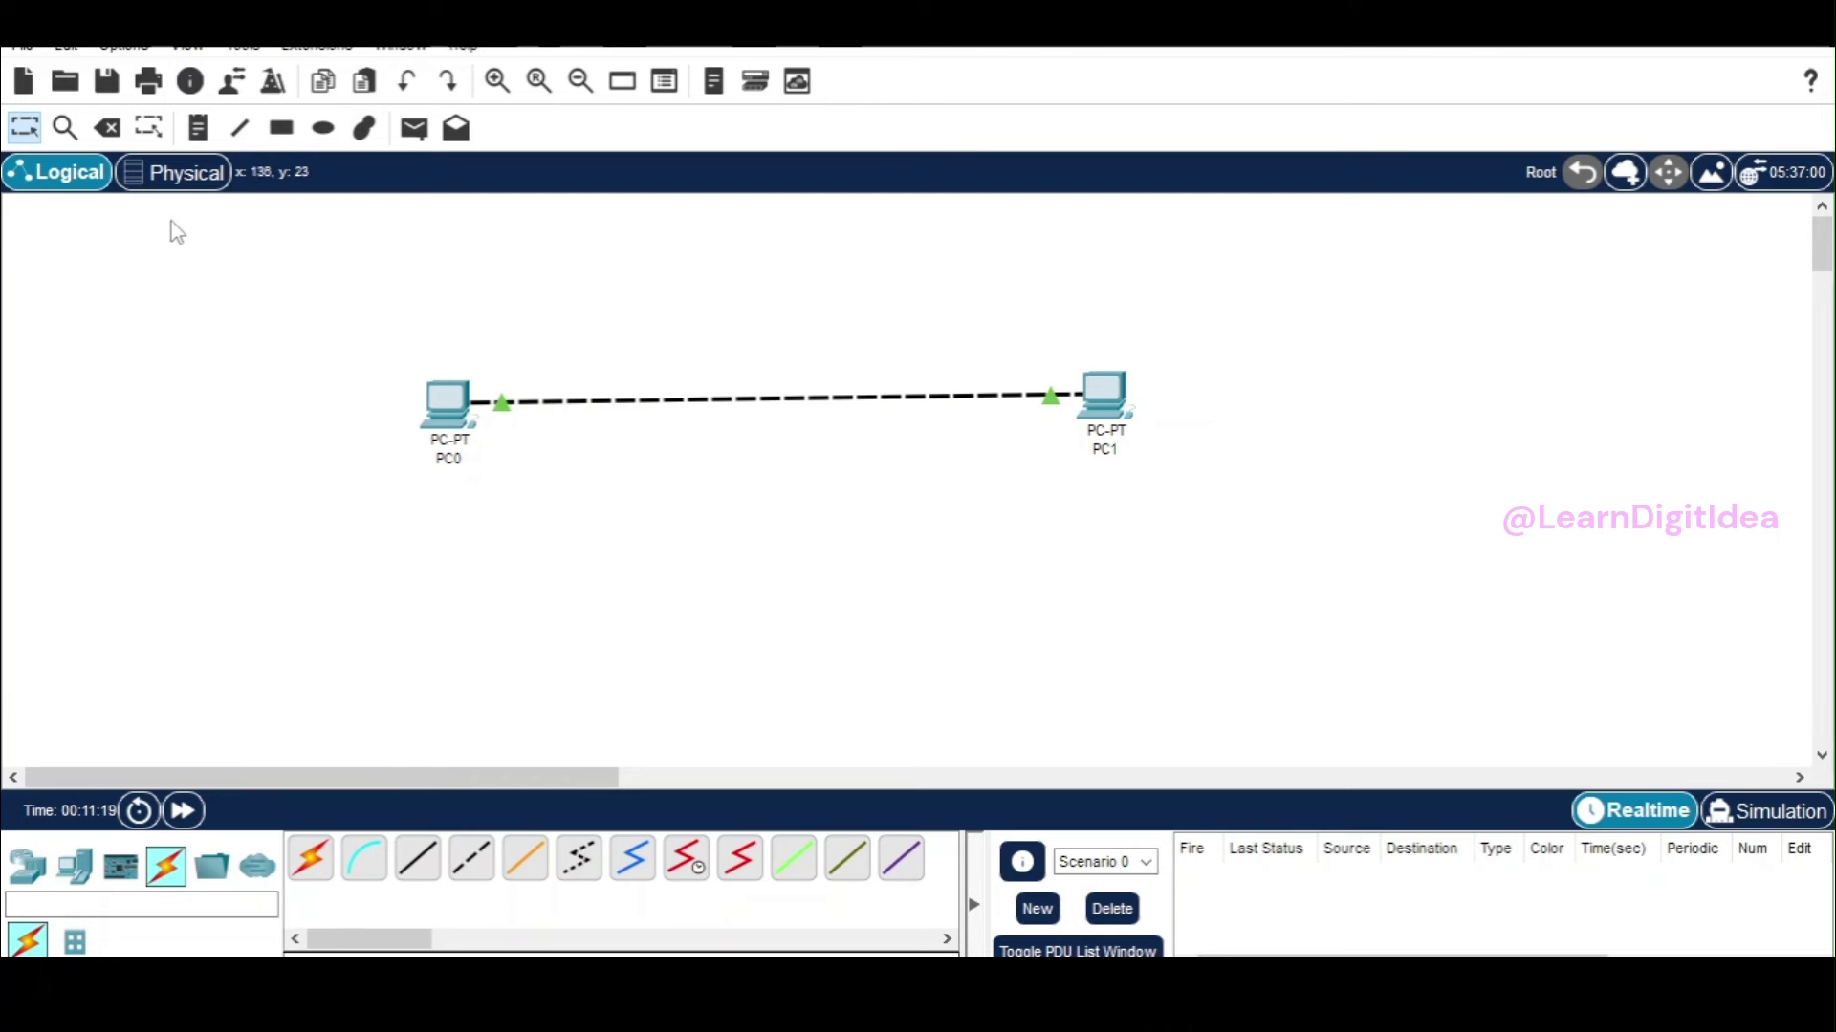
{"action": "left_click", "coordinate": [114, 131]}
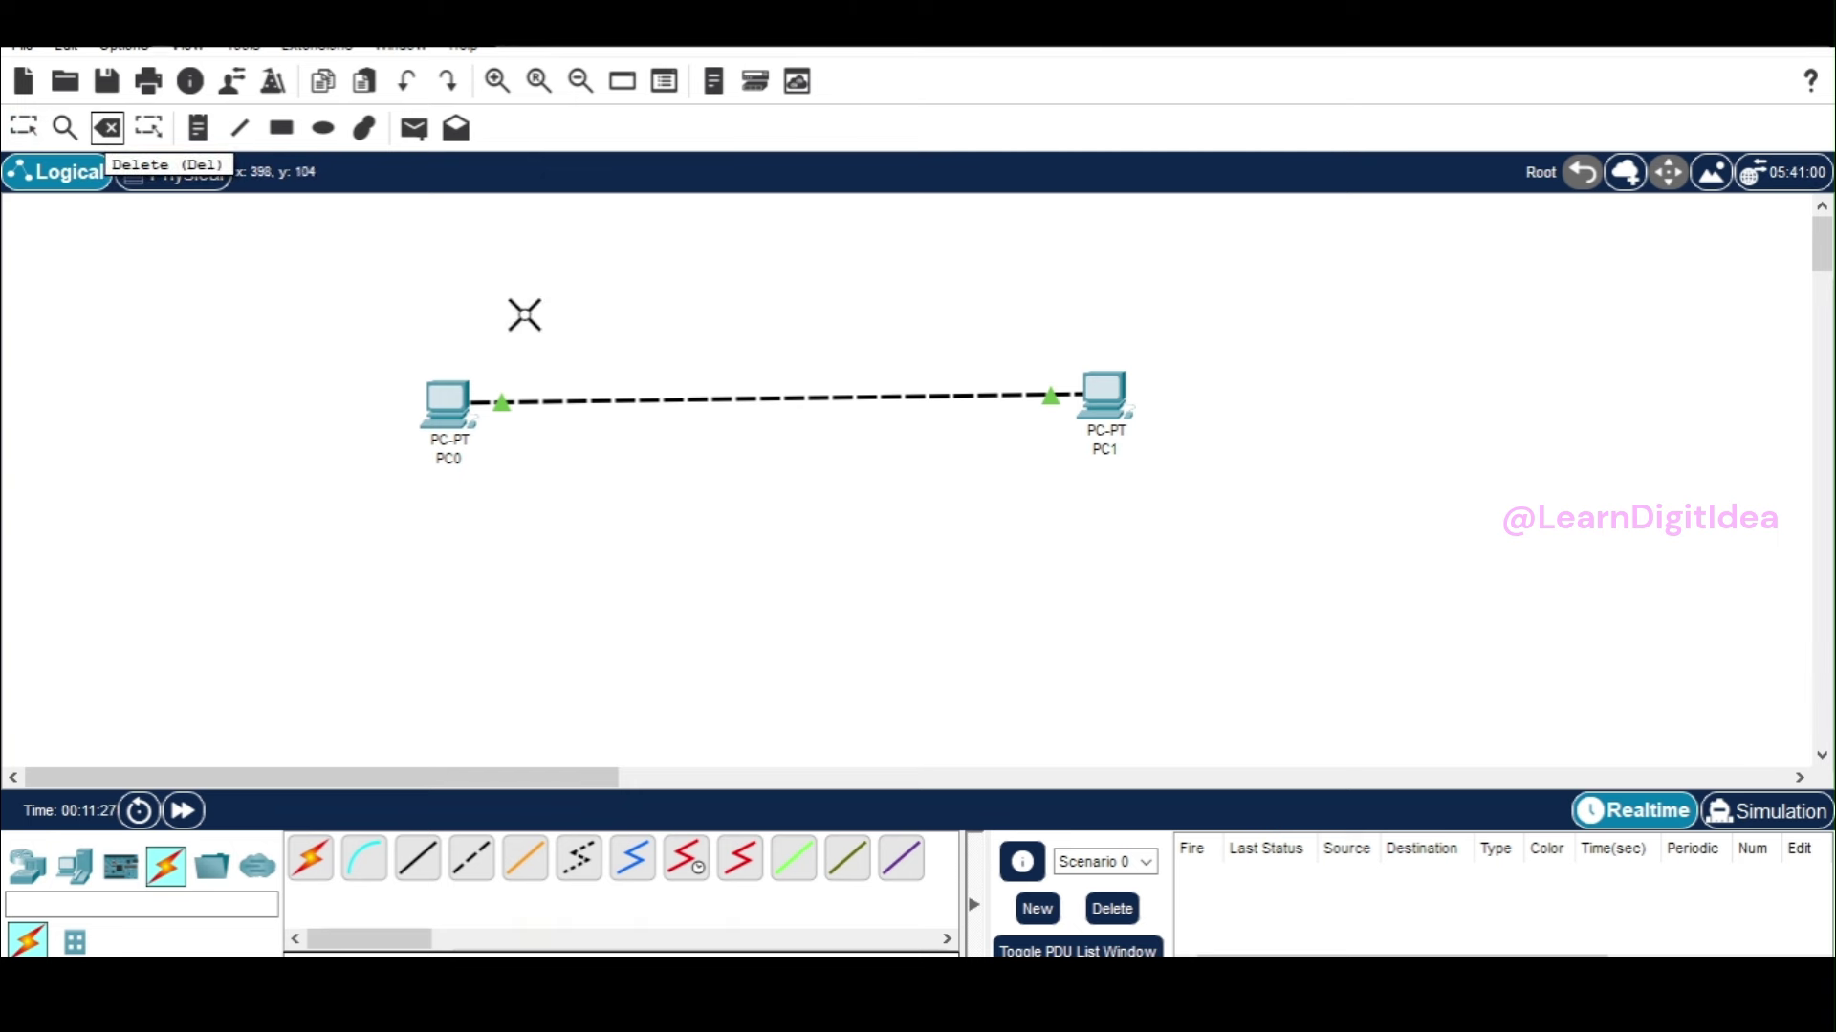
{"action": "left_click", "coordinate": [659, 401]}
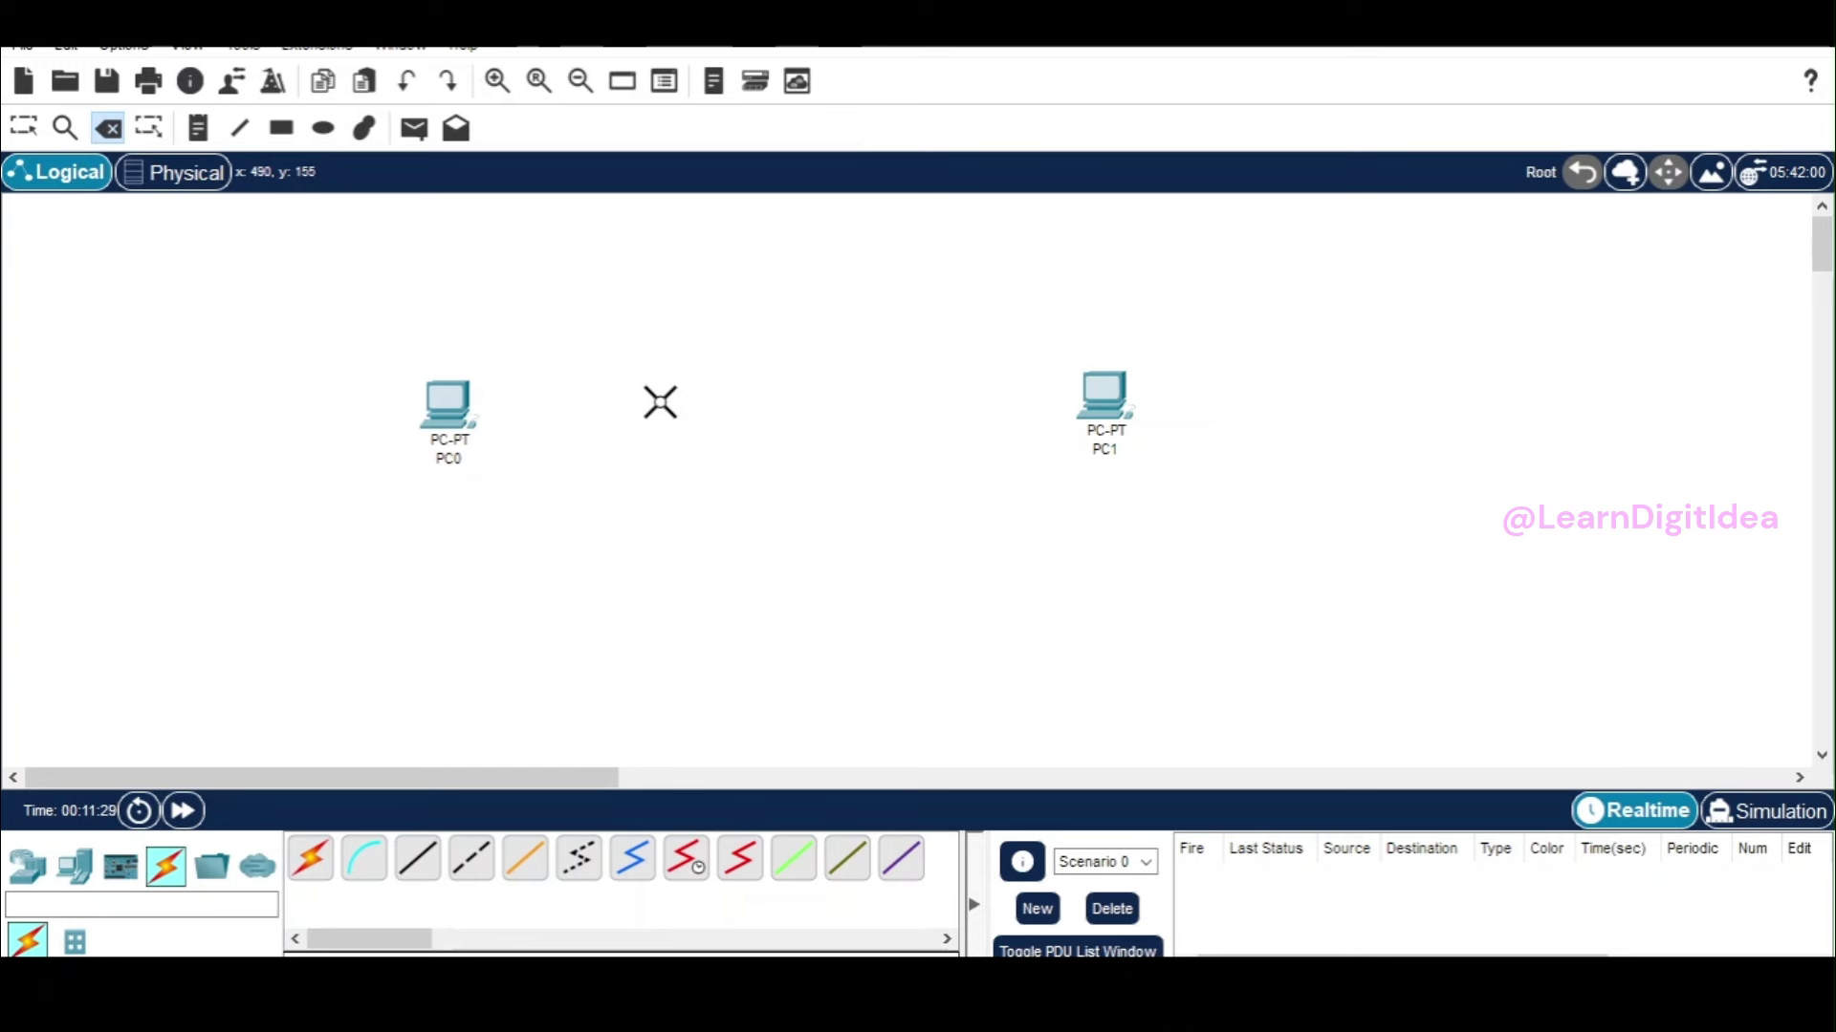
Reconnect PC0 and PC1 by letting the program choose the connection type automatically.
{"action": "left_click", "coordinate": [312, 863]}
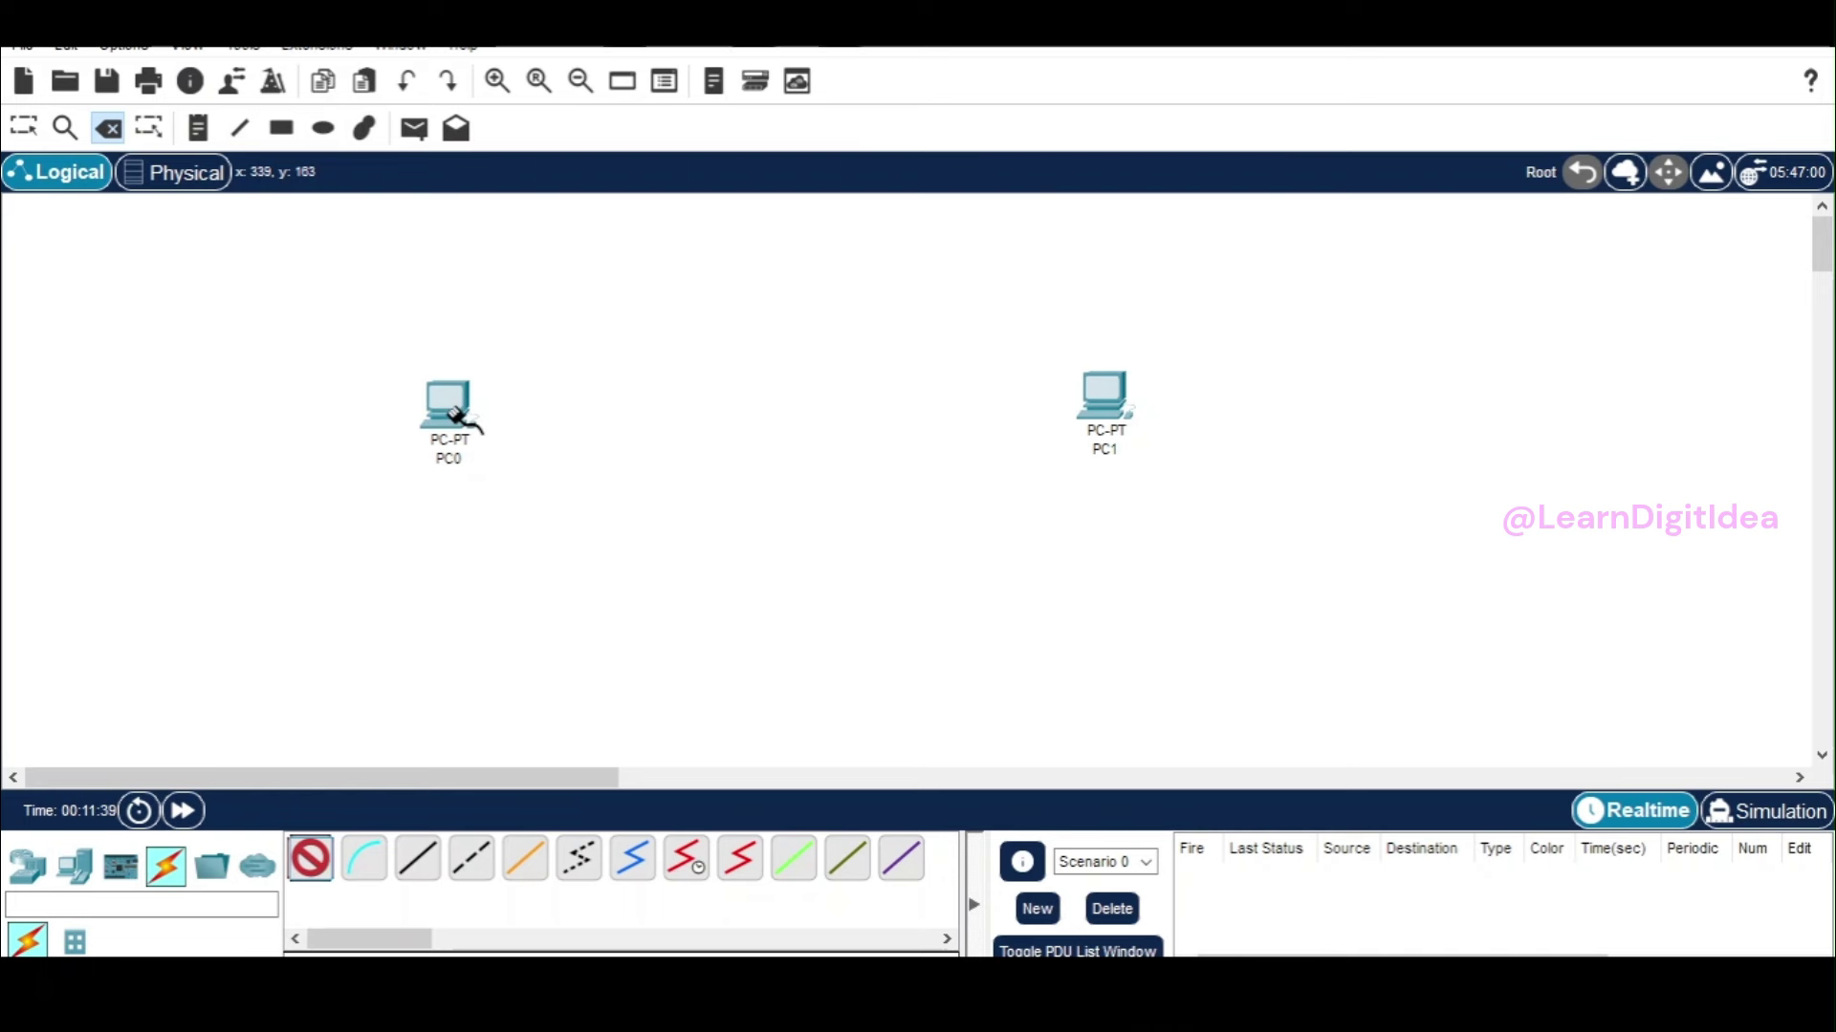
{"action": "left_click", "coordinate": [455, 414]}
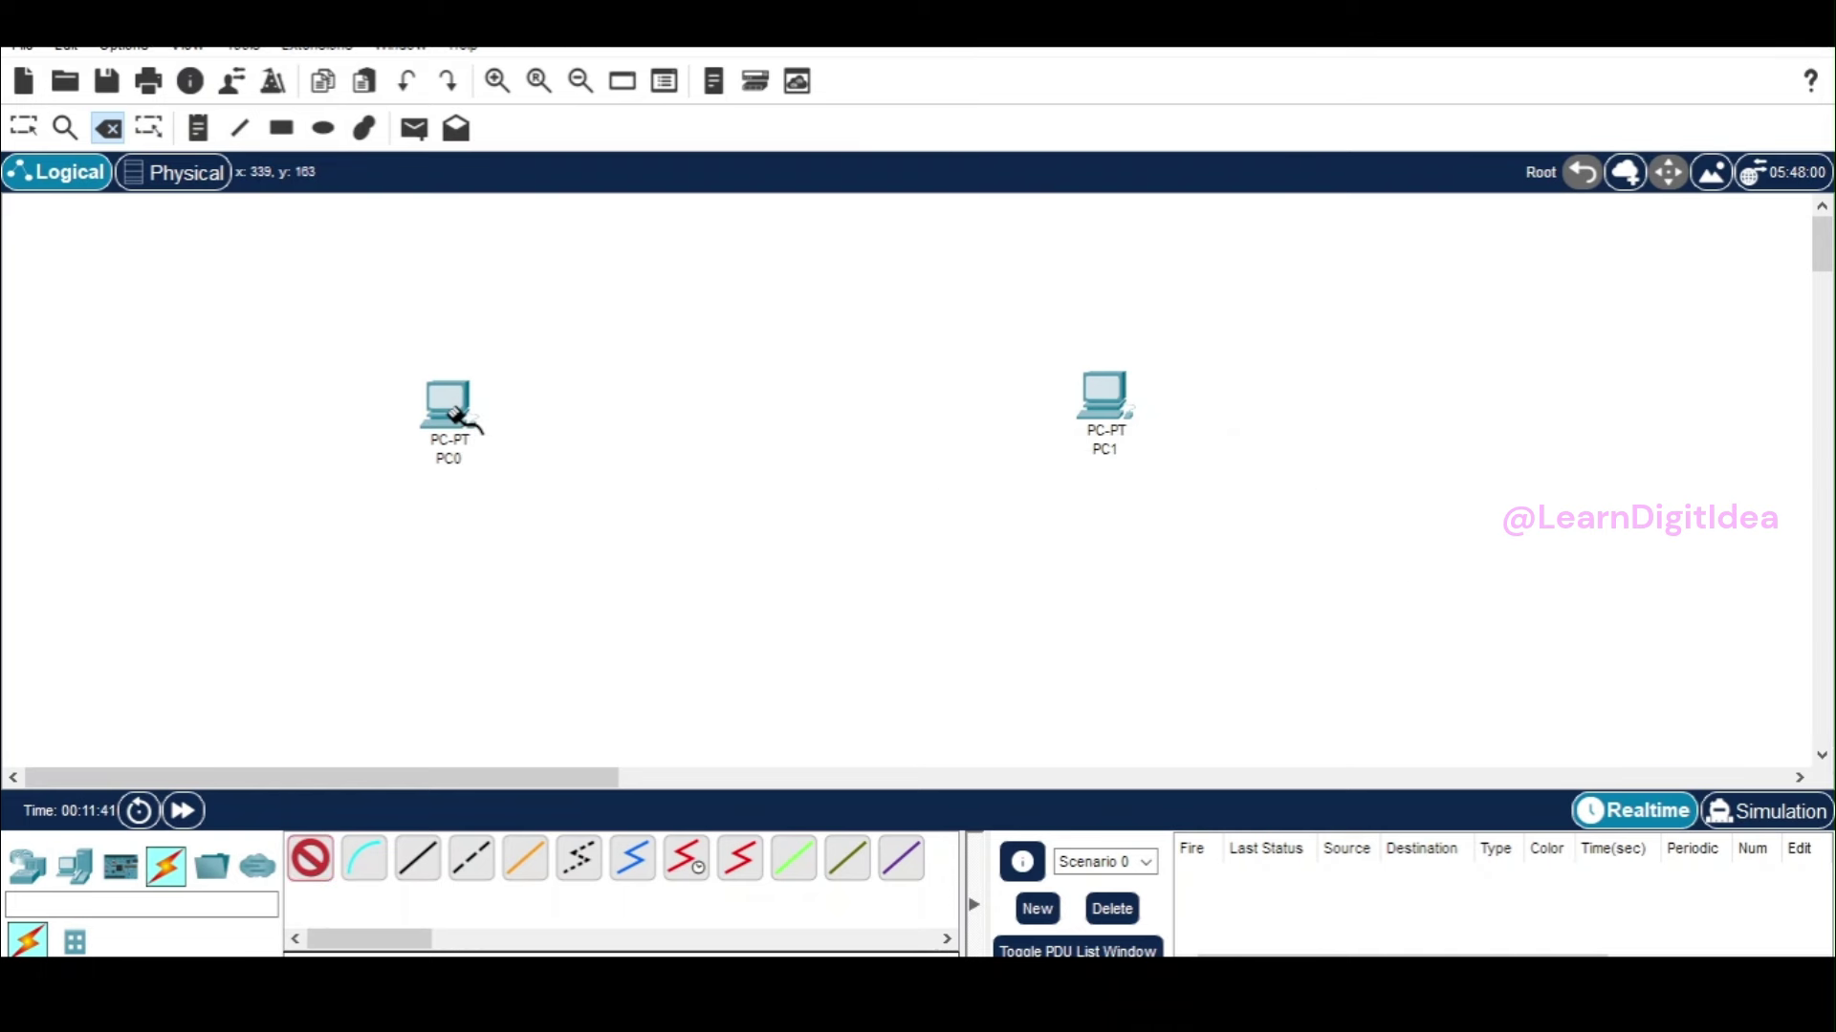
{"action": "left_click", "coordinate": [1101, 402]}
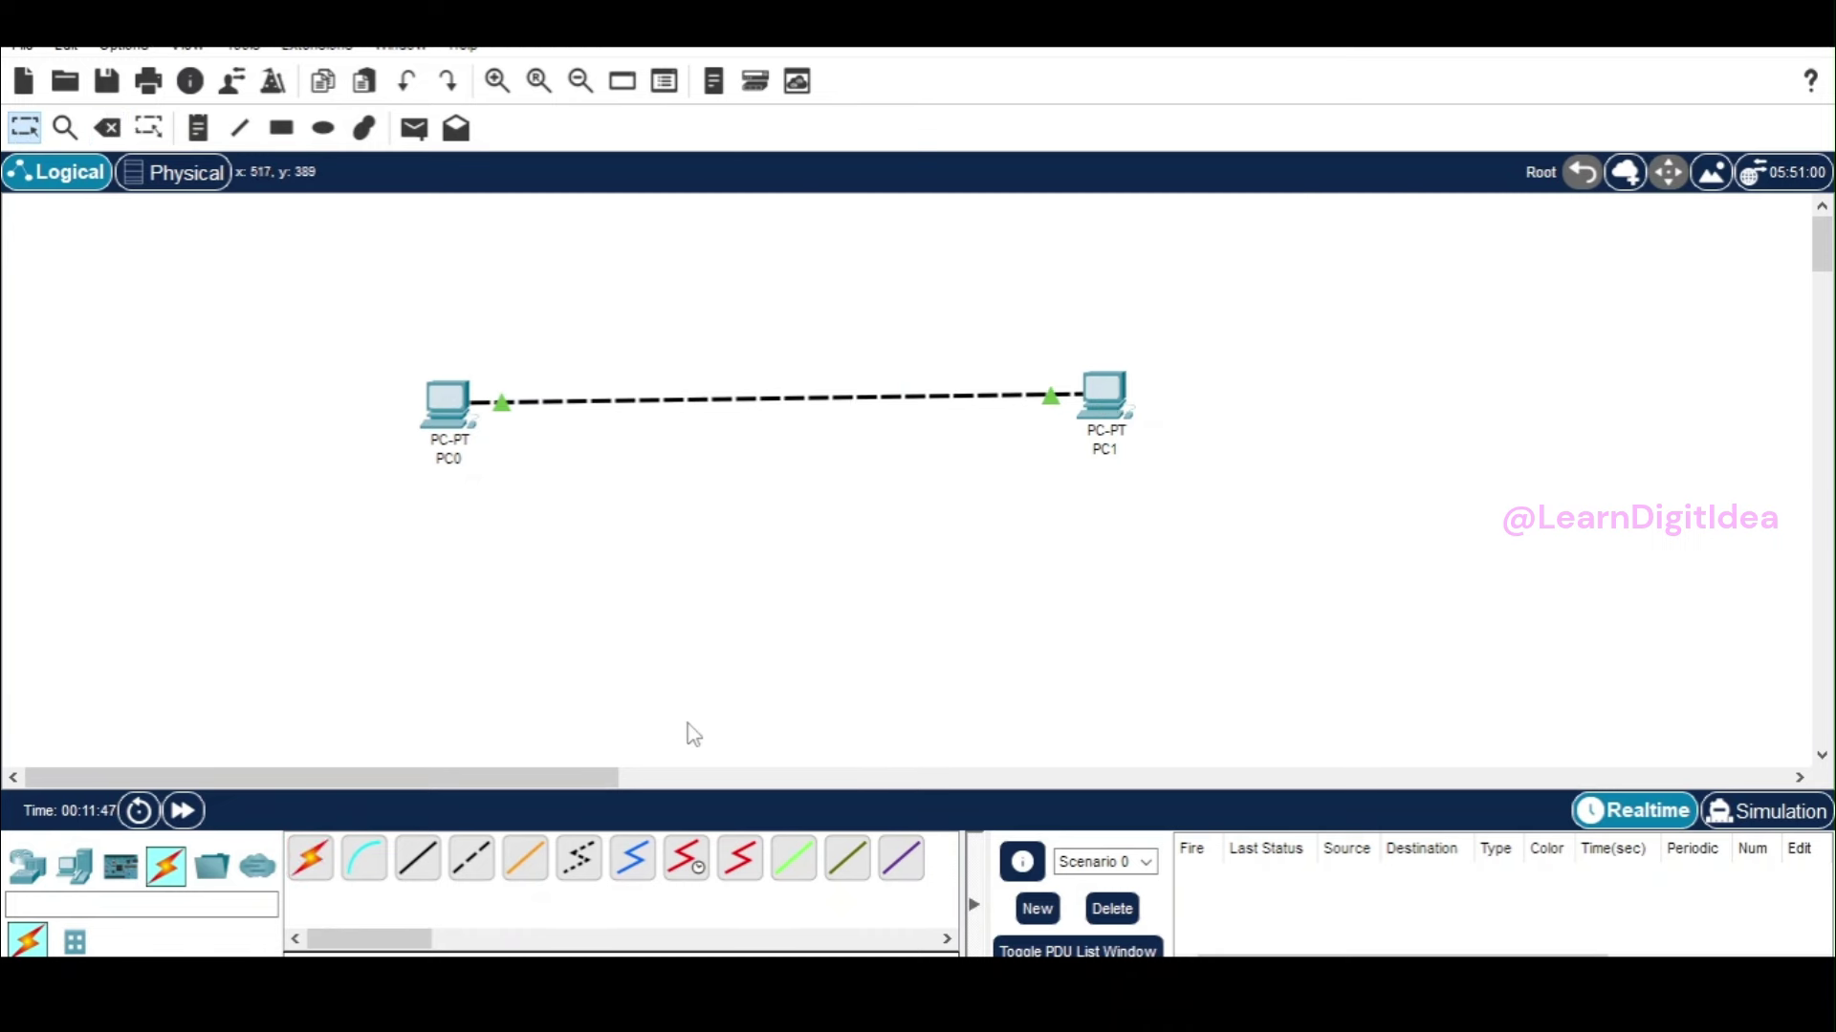
{"action": "left_click", "coordinate": [471, 865]}
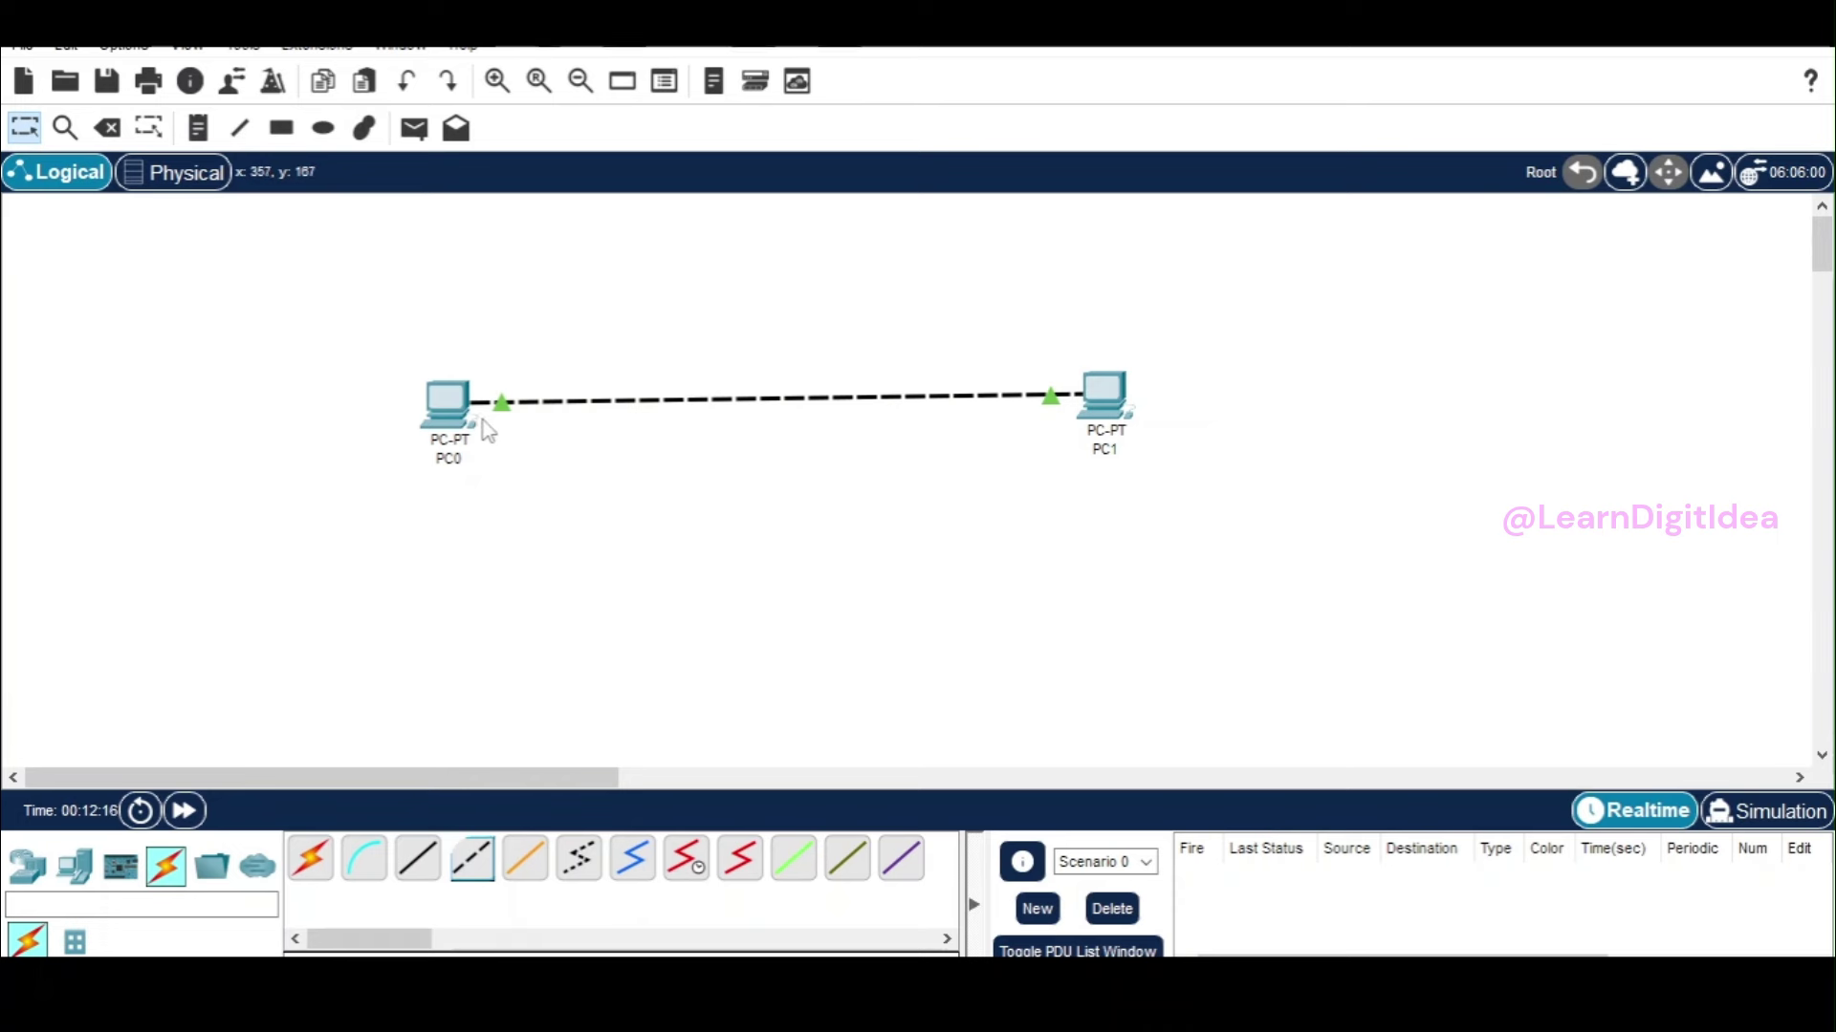
{"action": "mouse_move", "coordinate": [1079, 450]}
{"action": "mouse_move", "coordinate": [834, 413]}
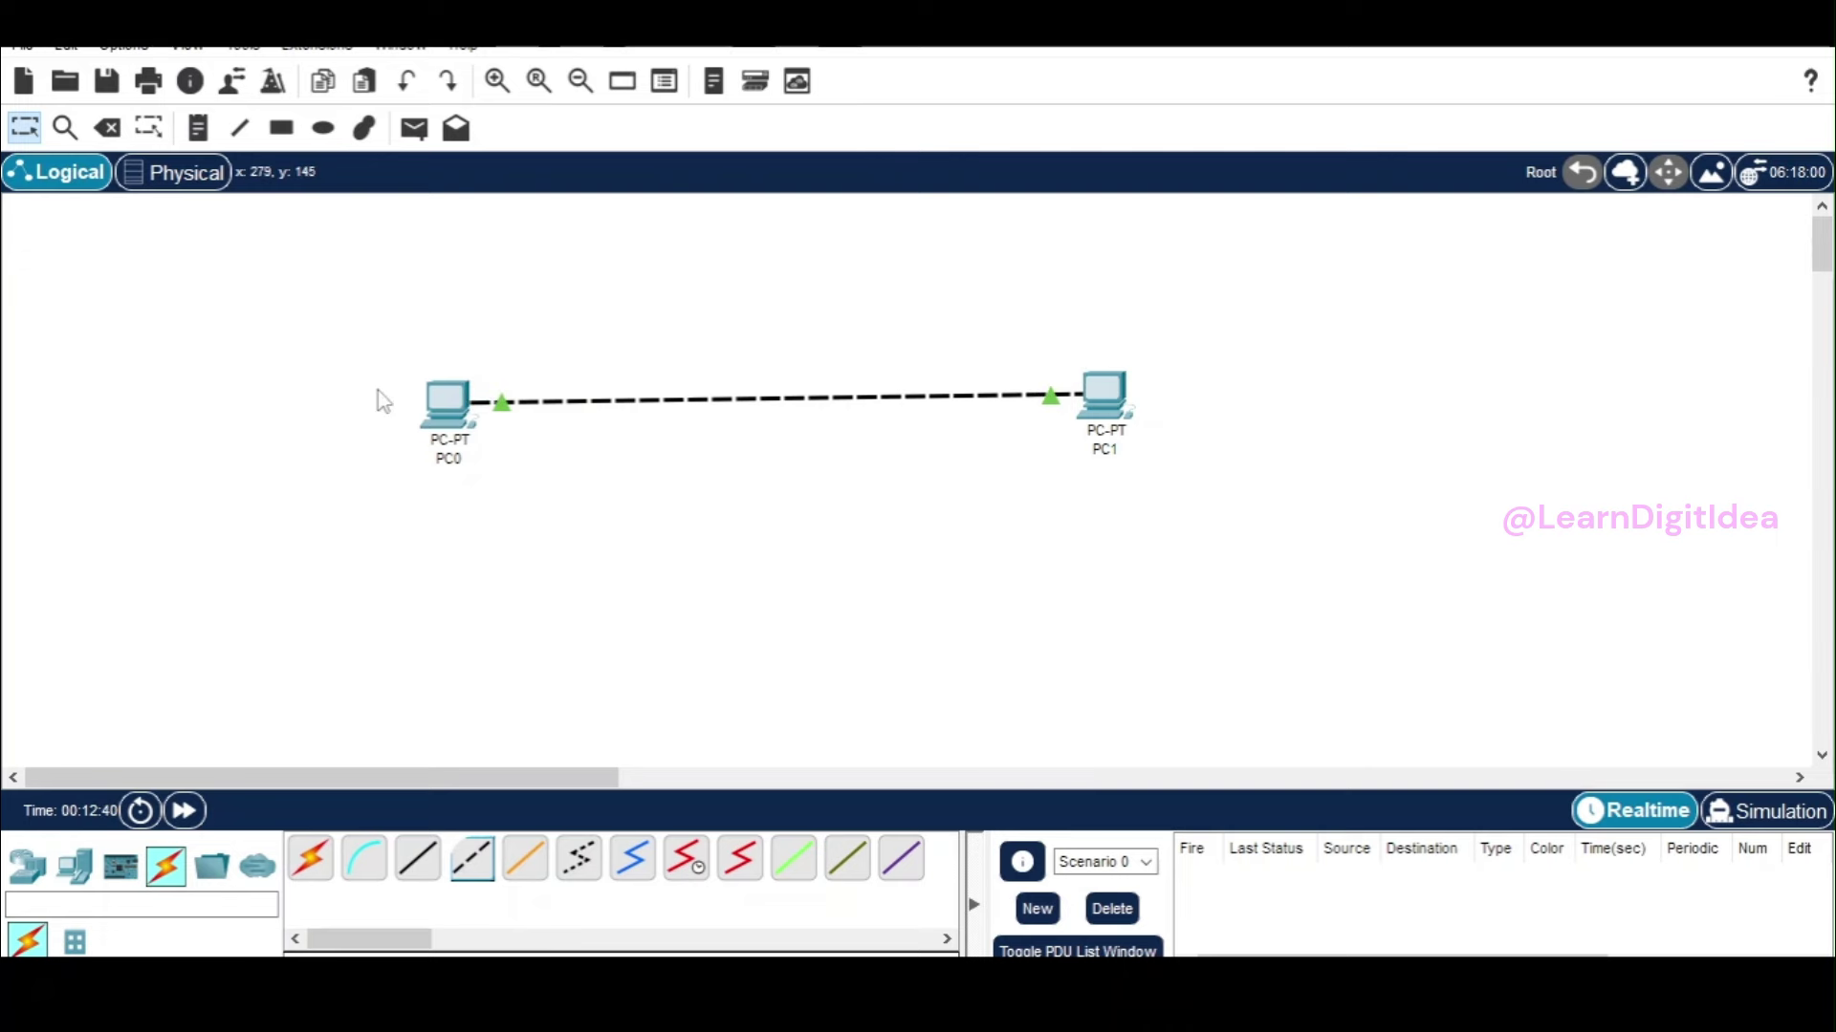
Give PC0 the static IPv4 address 192.168.10.1 with subnet mask 255.255.255.0, and close its device window.
{"action": "left_click", "coordinate": [451, 425]}
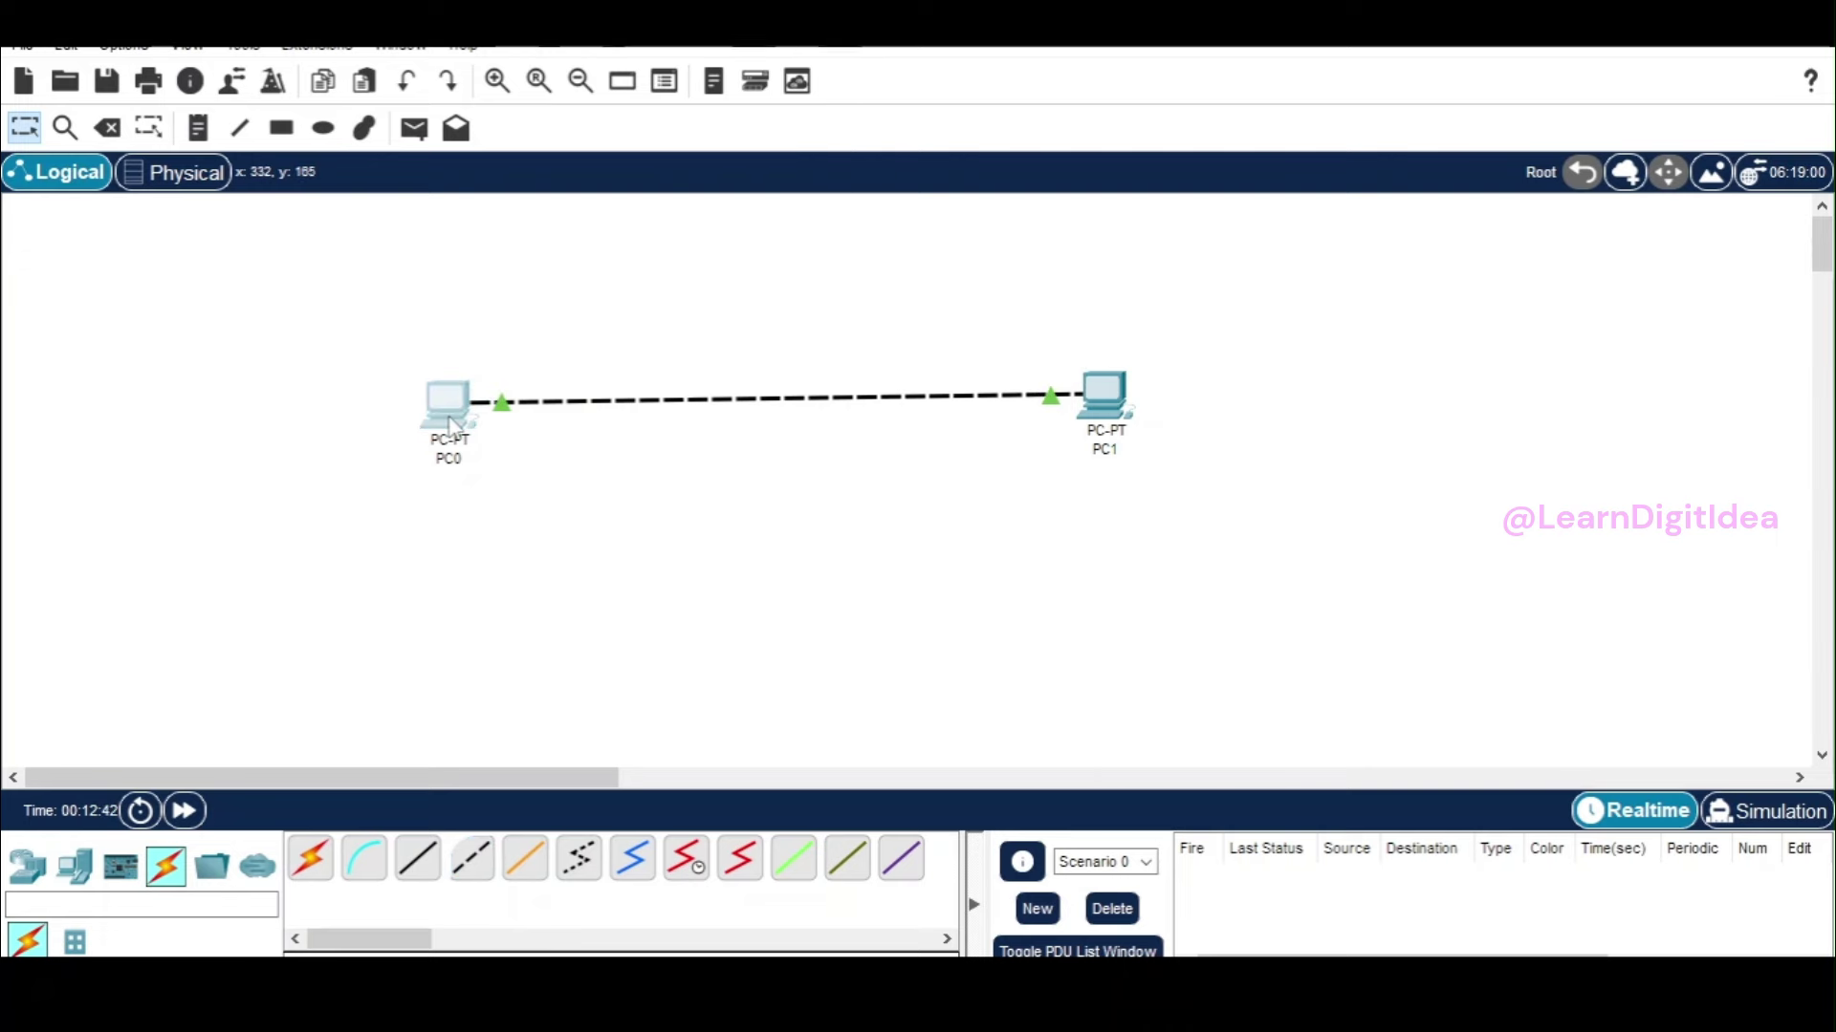
{"action": "left_click", "coordinate": [450, 425]}
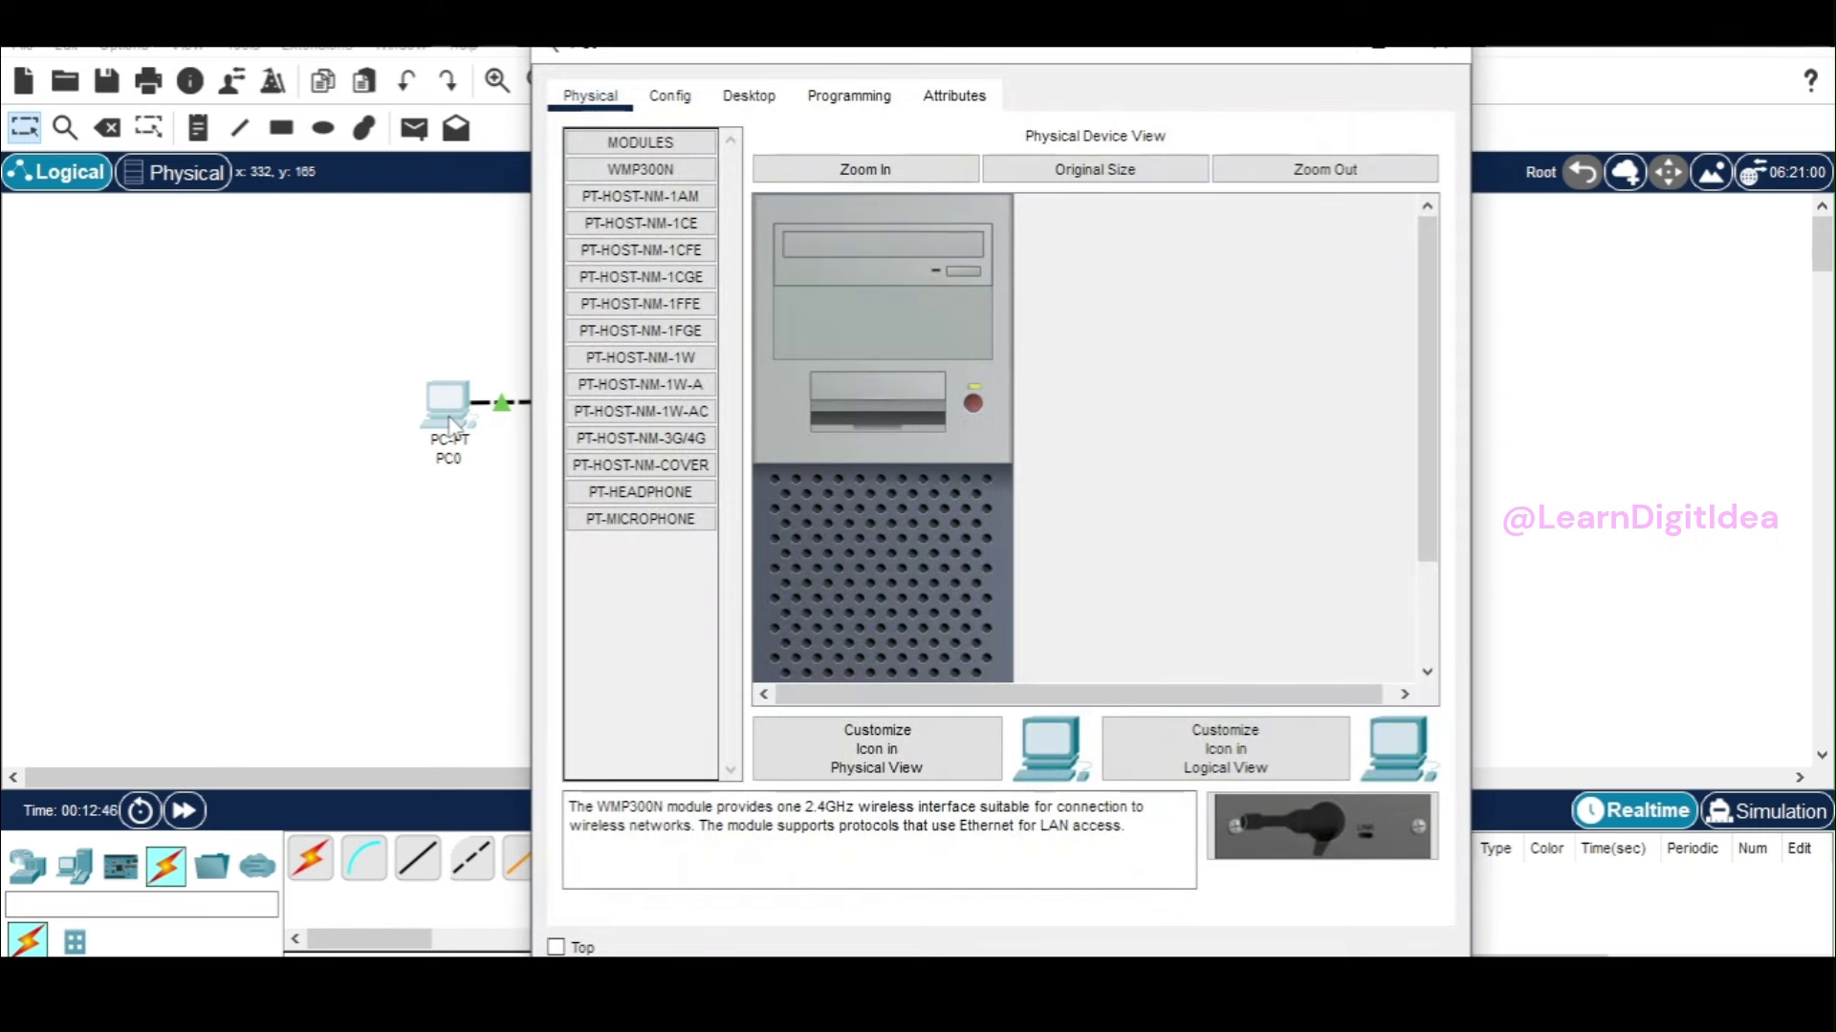
{"action": "left_click", "coordinate": [738, 102]}
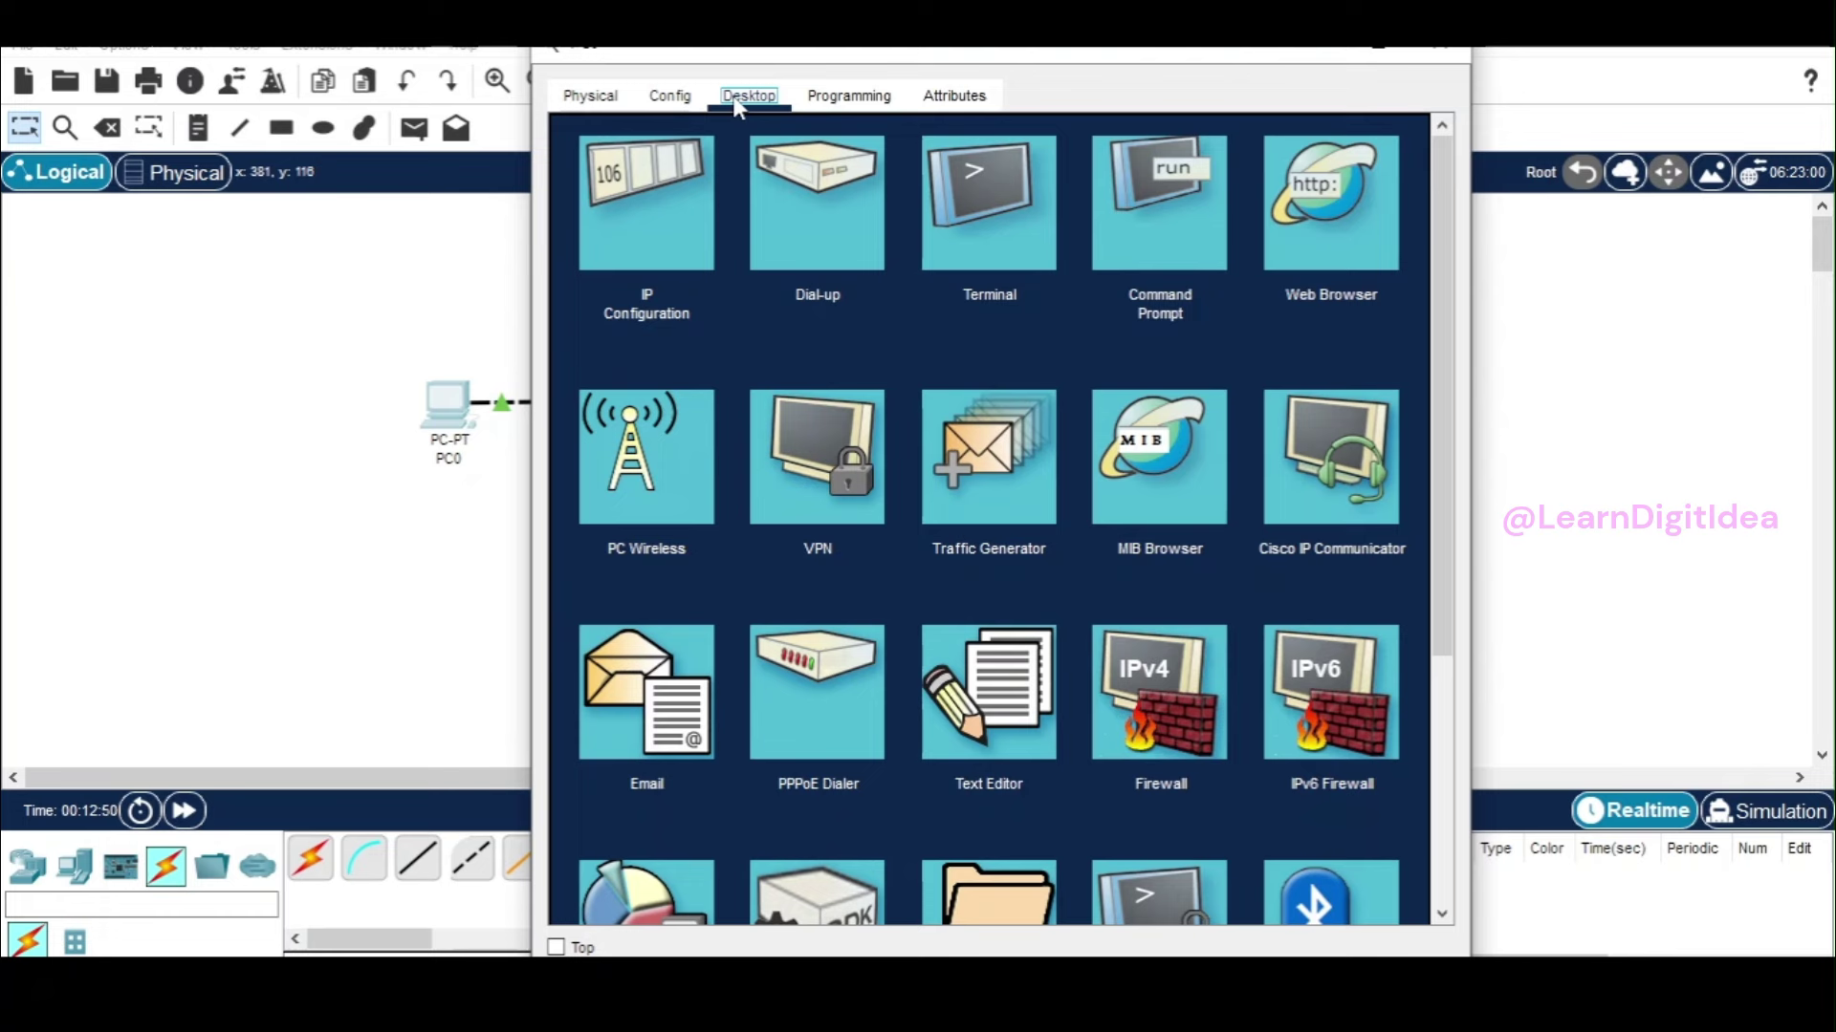
{"action": "left_click", "coordinate": [681, 99]}
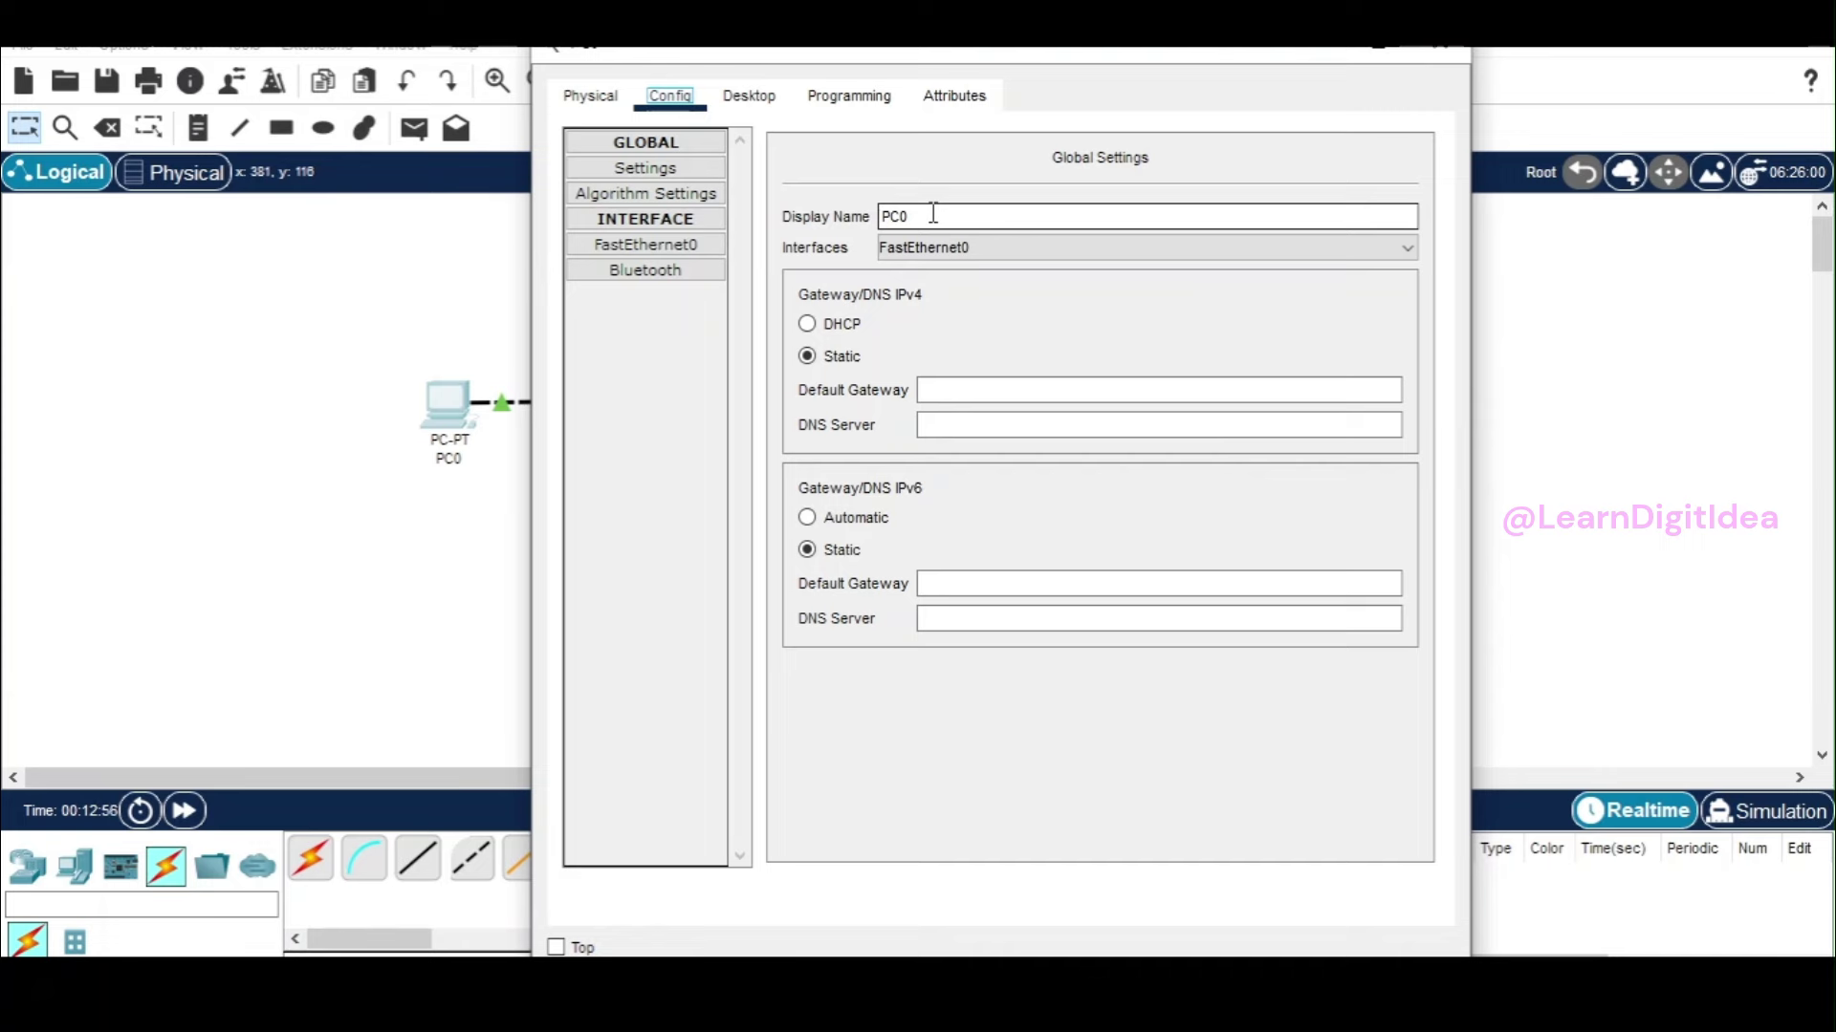
{"action": "left_click", "coordinate": [760, 100]}
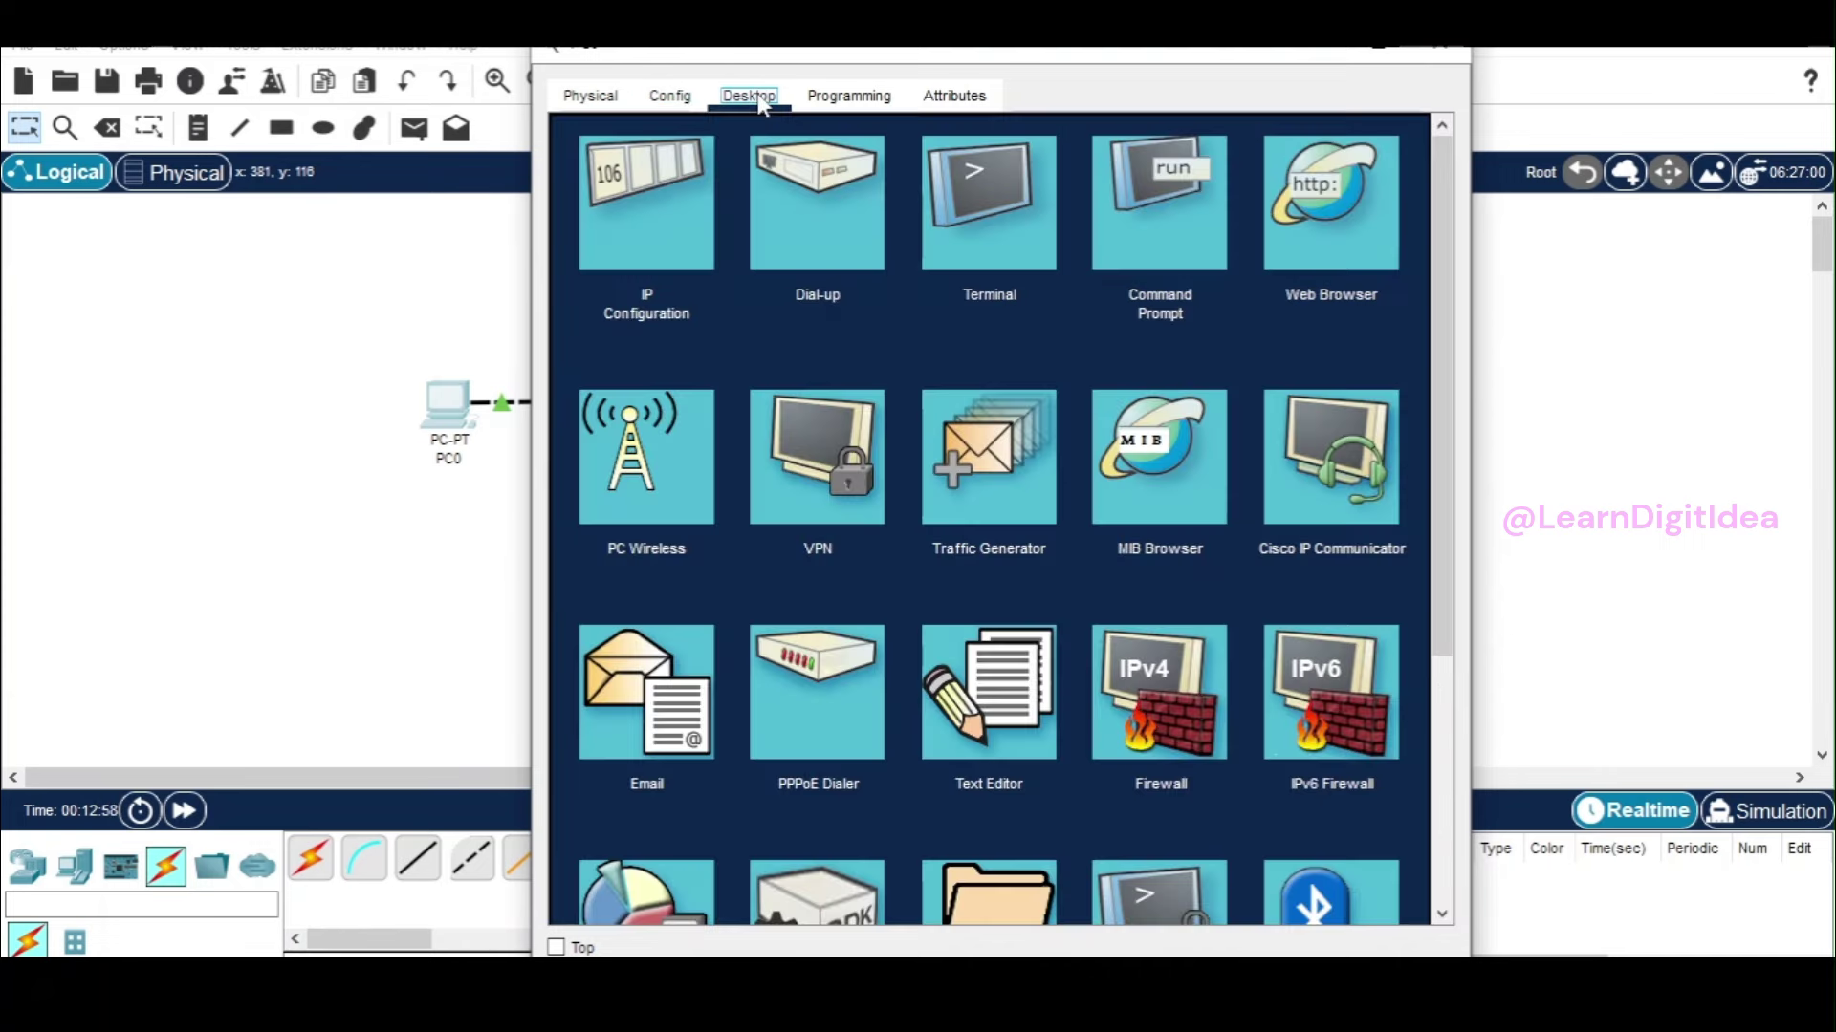
{"action": "left_click", "coordinate": [672, 236]}
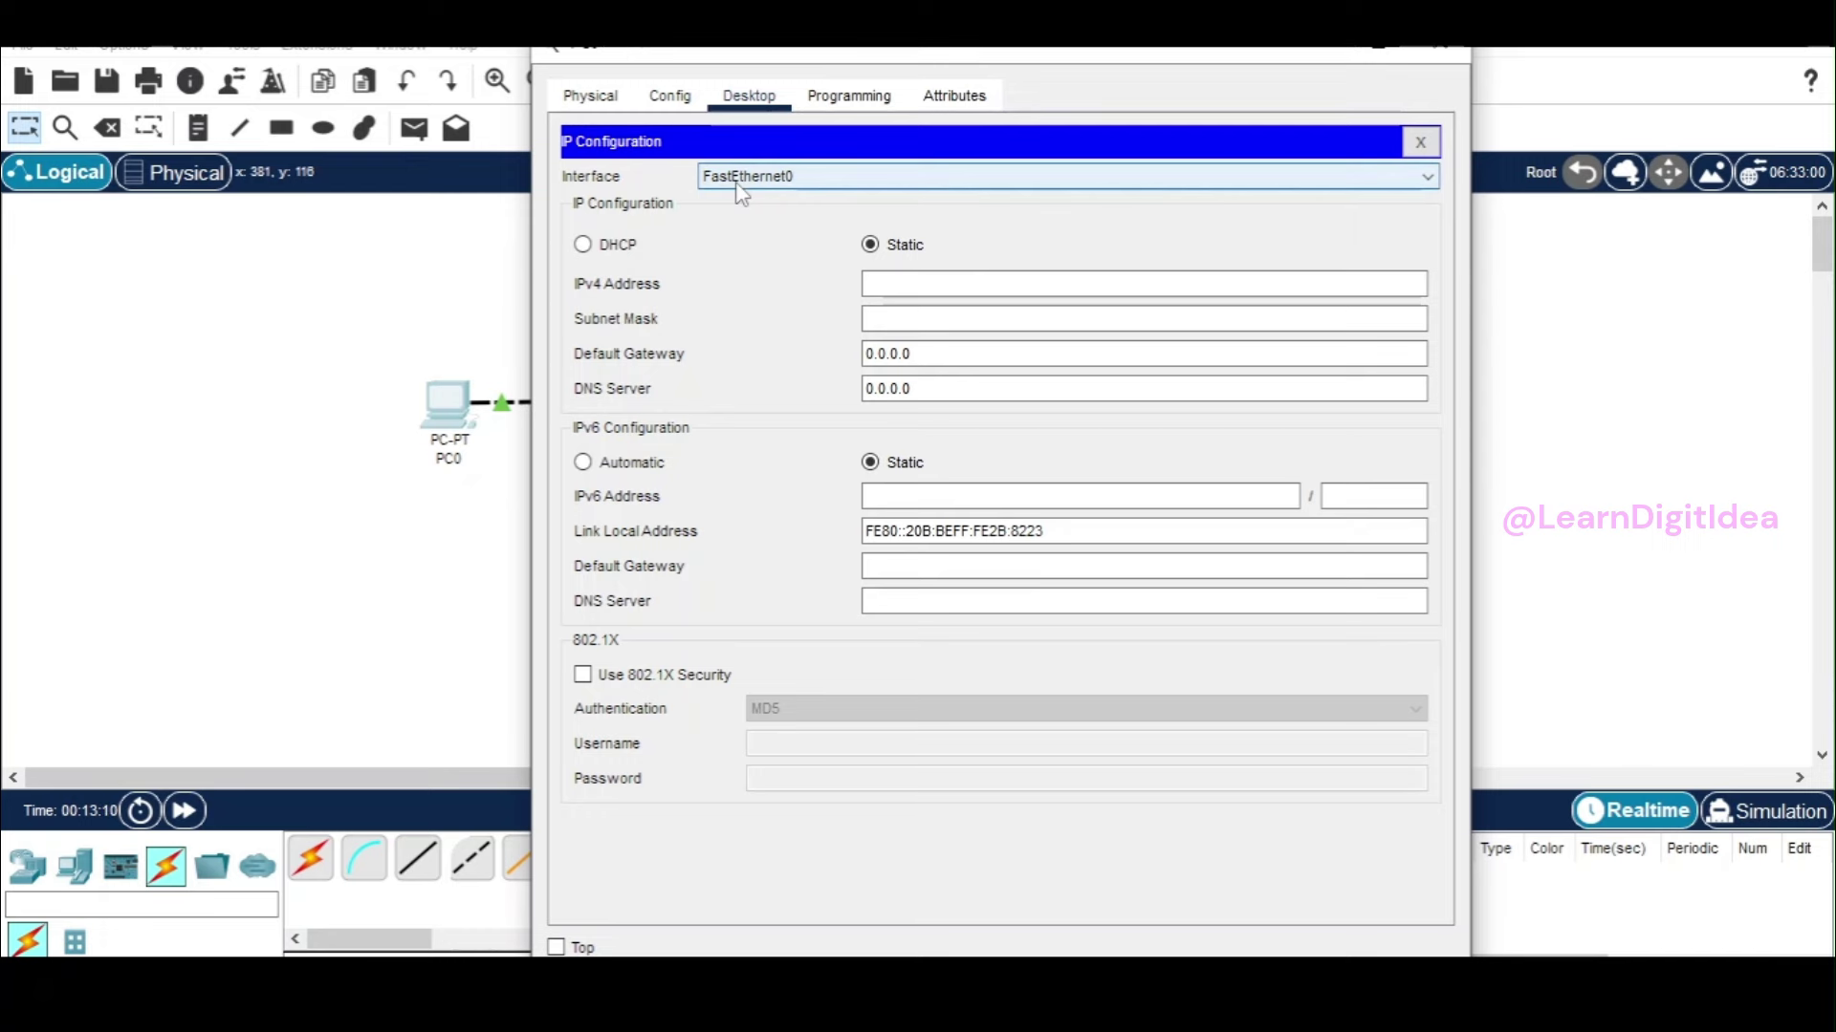
{"action": "left_click", "coordinate": [903, 290]}
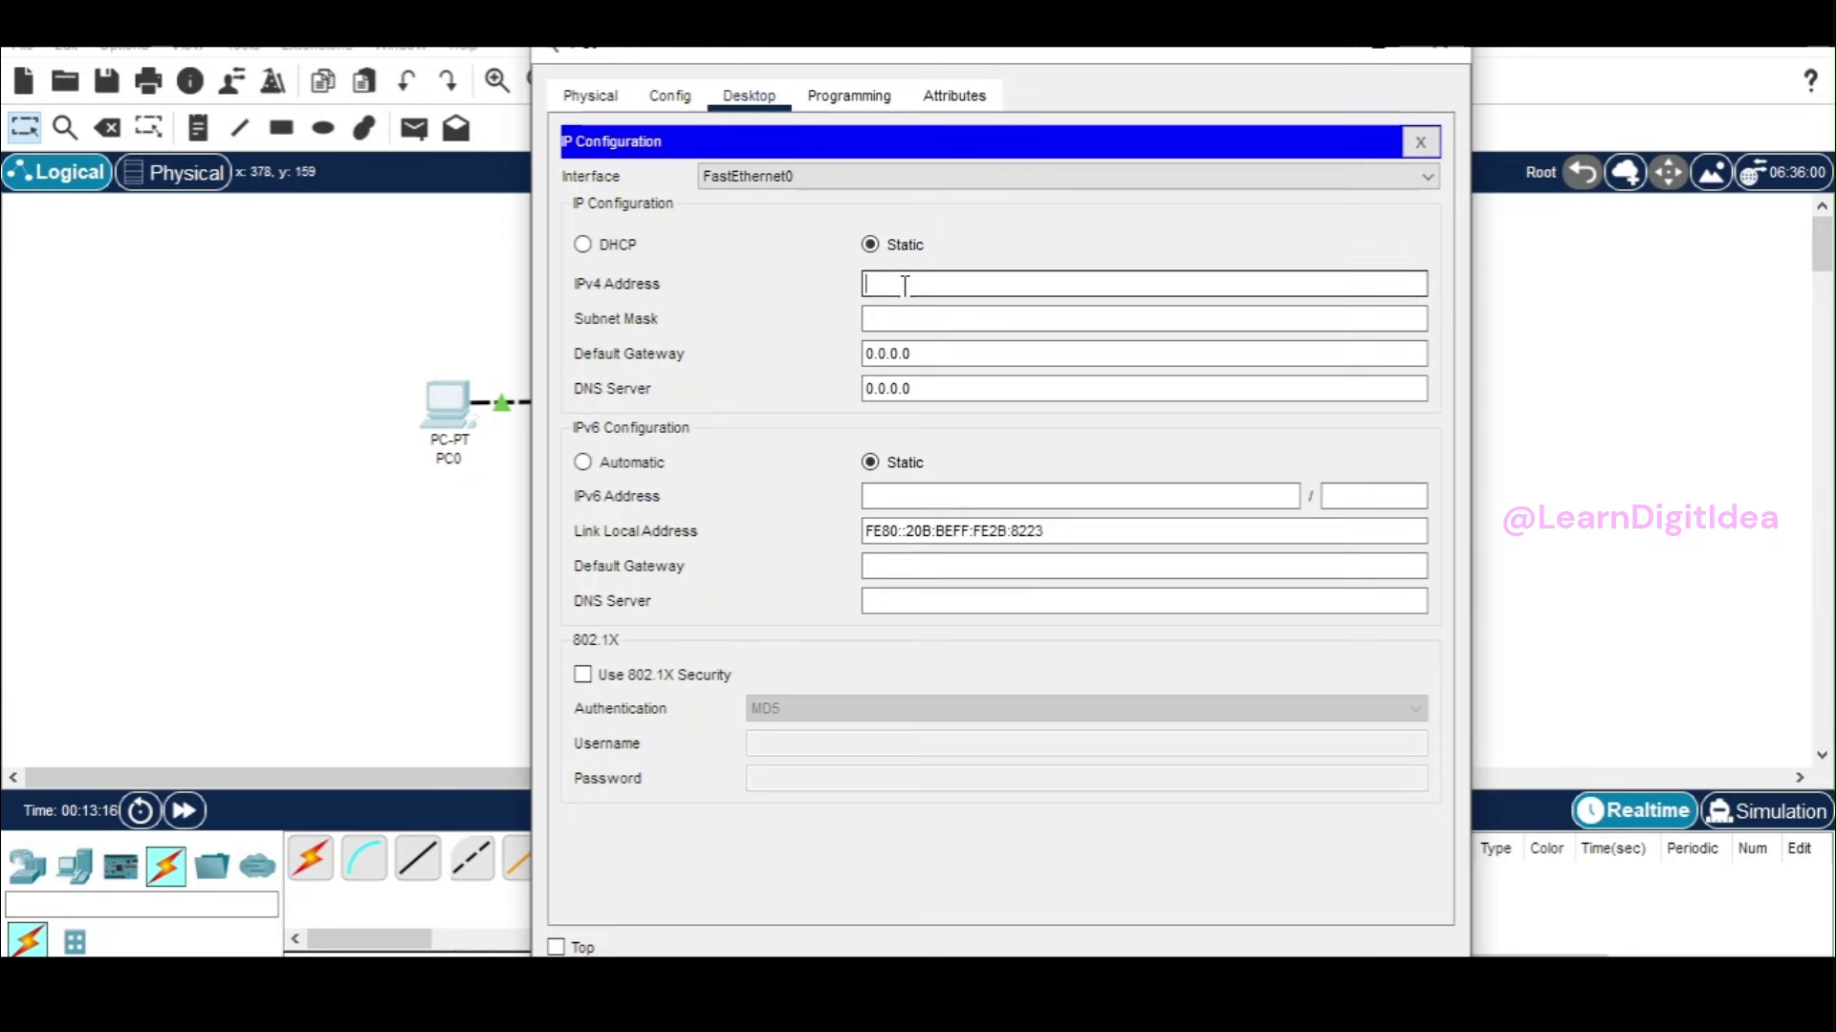
{"action": "type", "text": "192"}
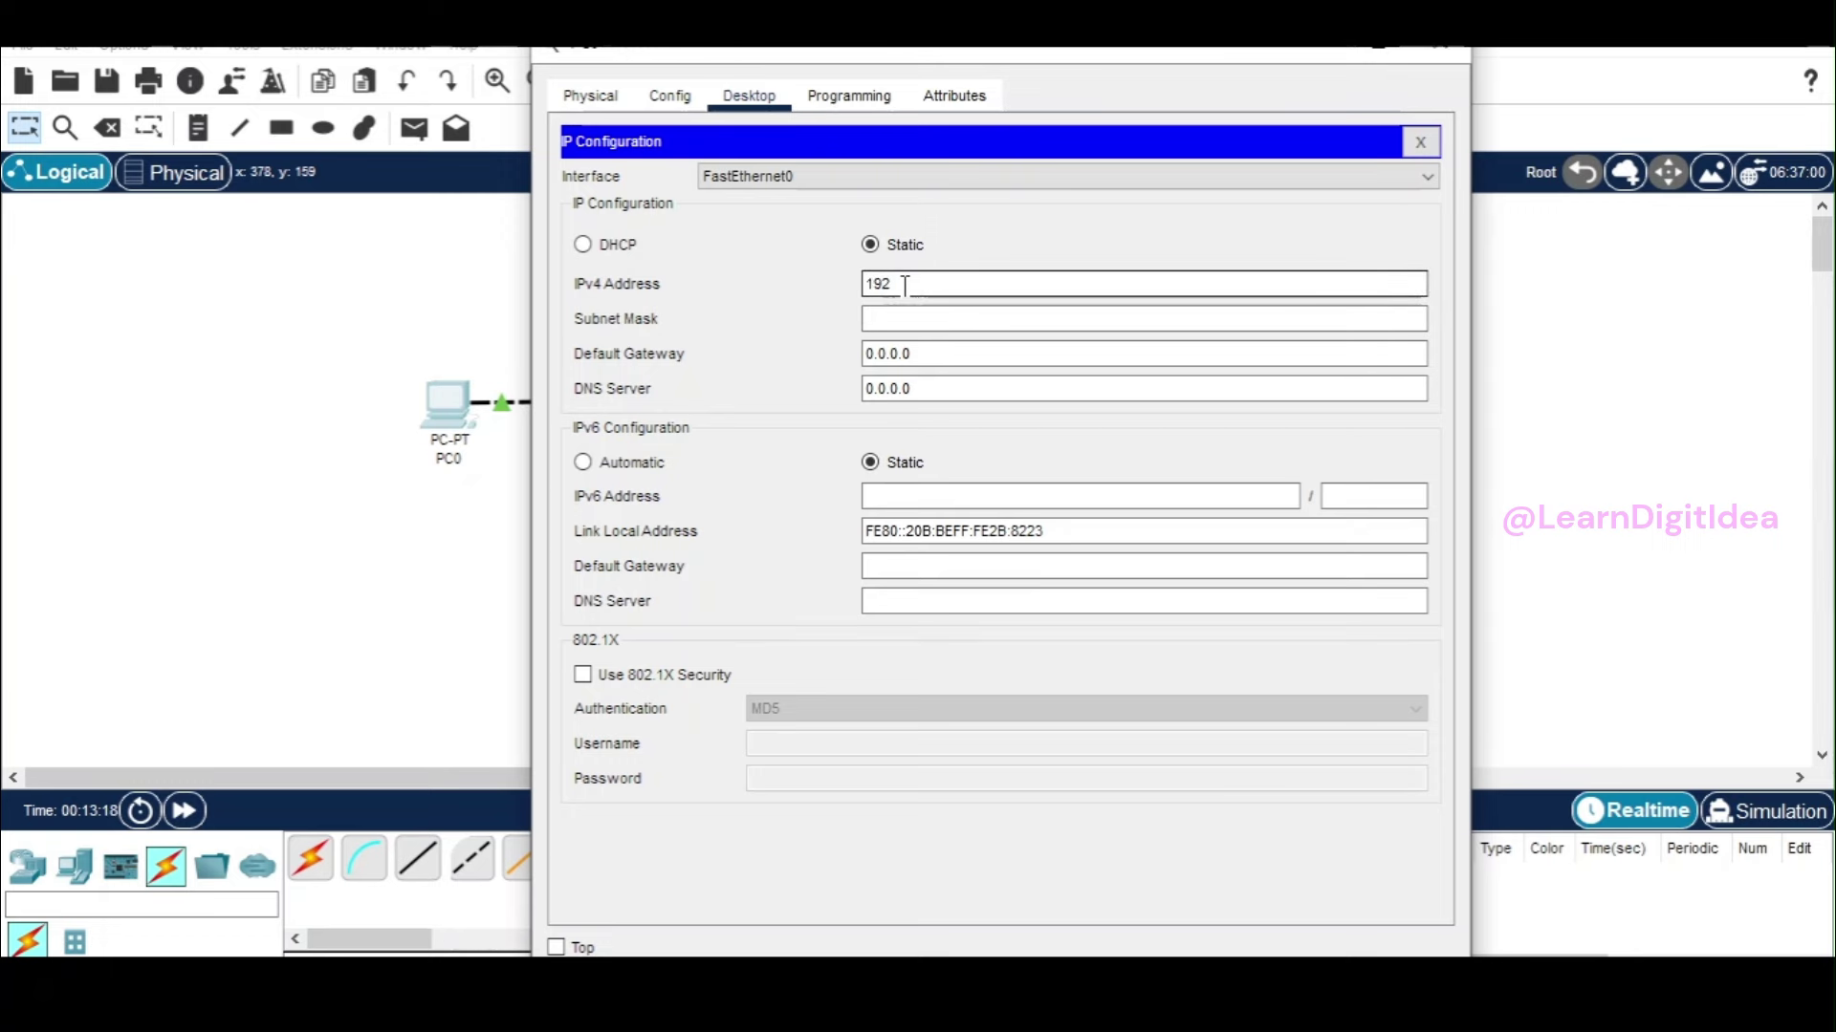
{"action": "type", "text": ".168"}
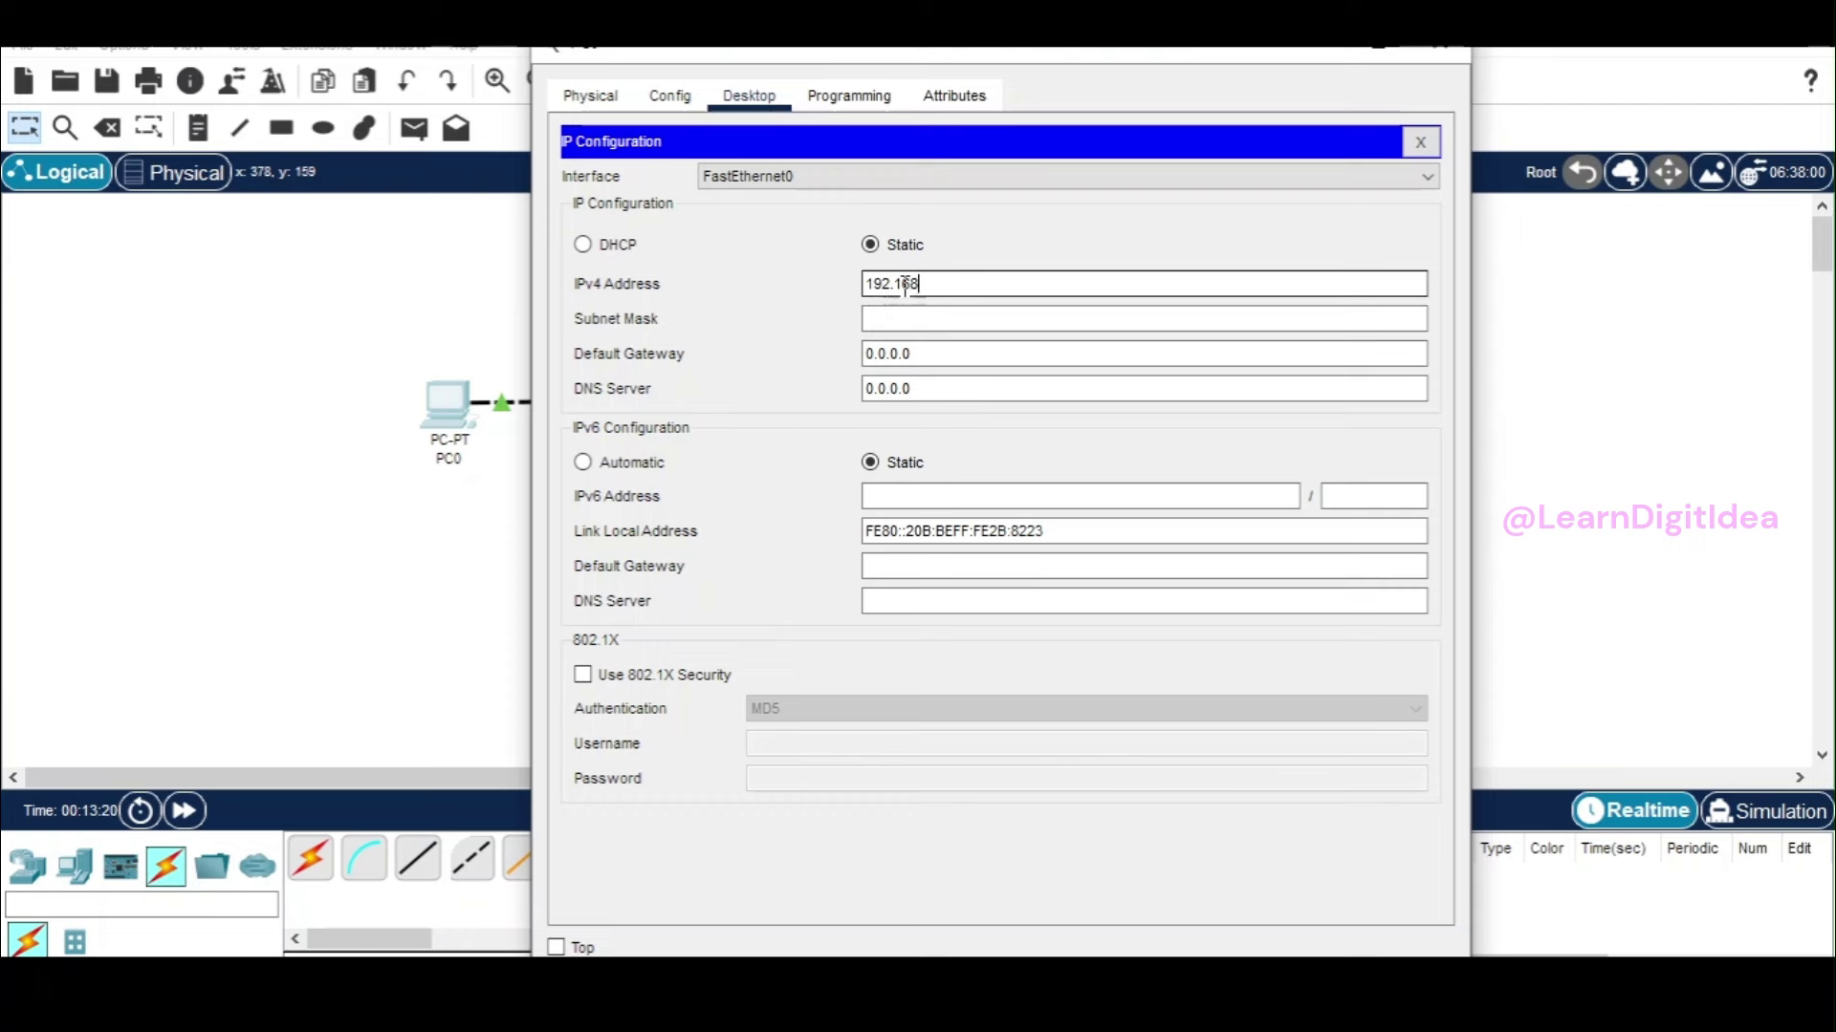
{"action": "type", "text": ".10.1"}
{"action": "left_click", "coordinate": [906, 316]}
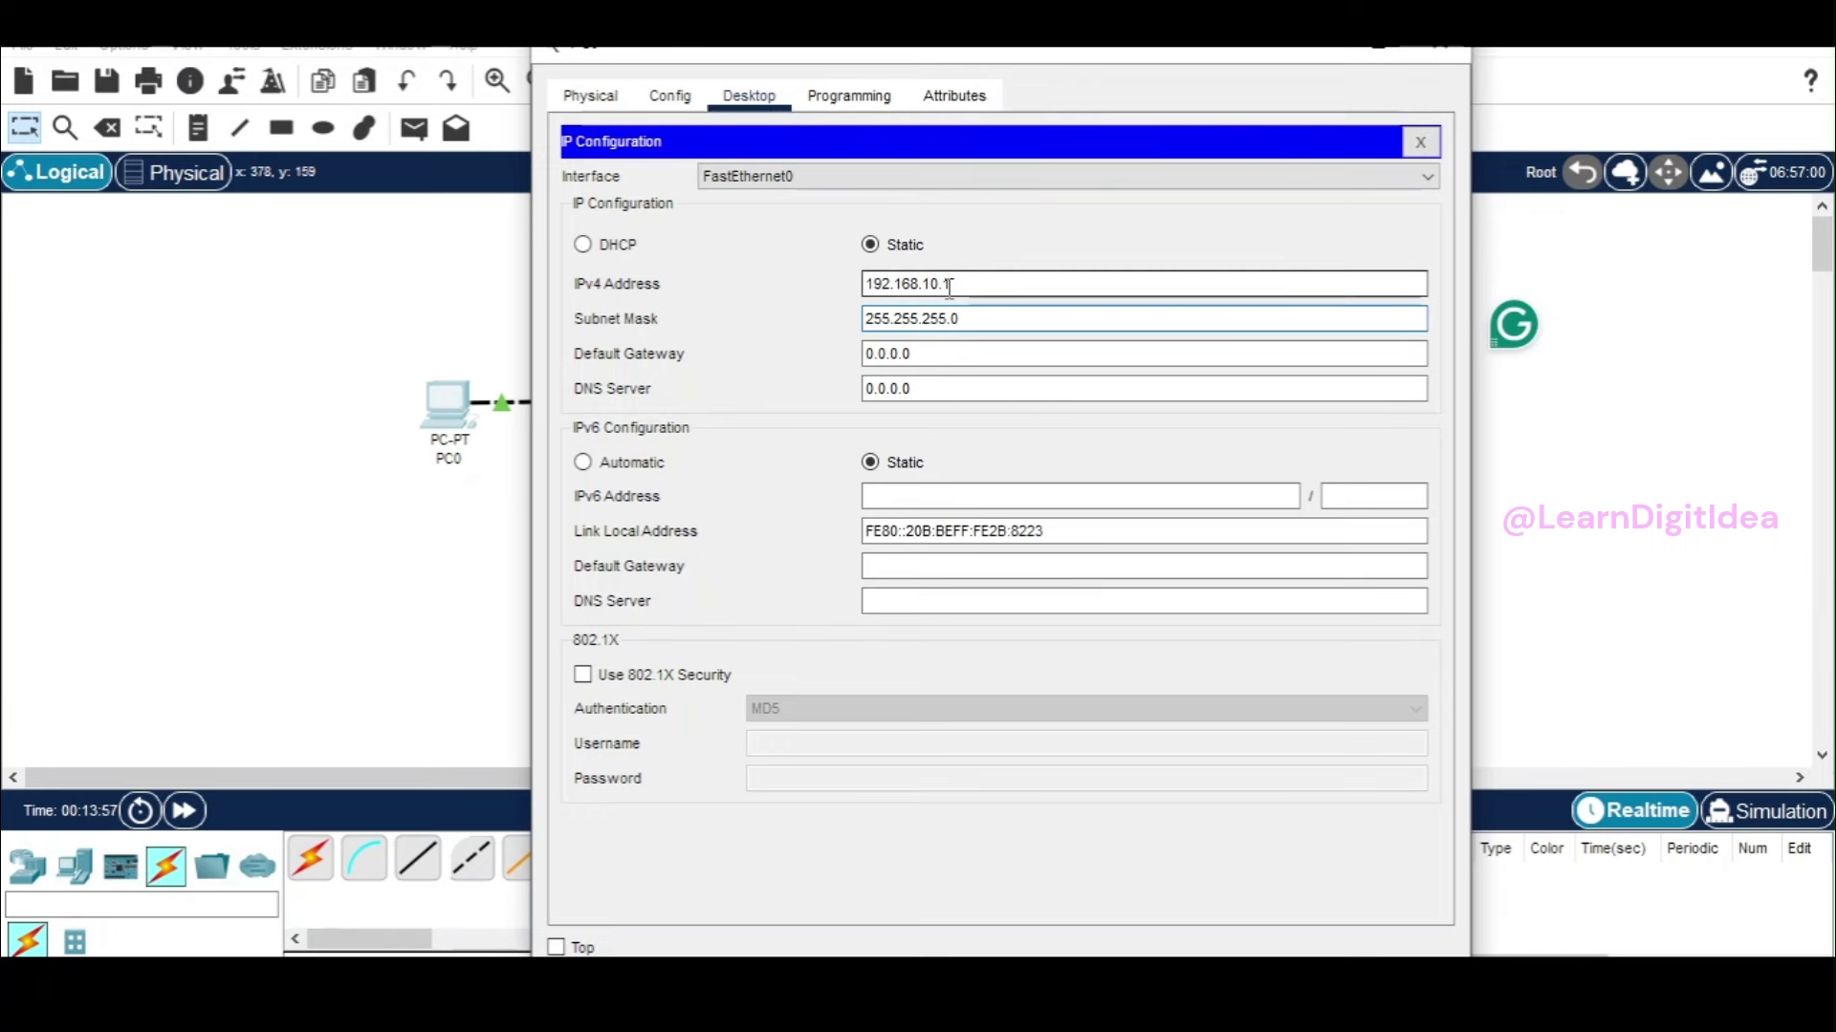
{"action": "left_click", "coordinate": [1449, 54]}
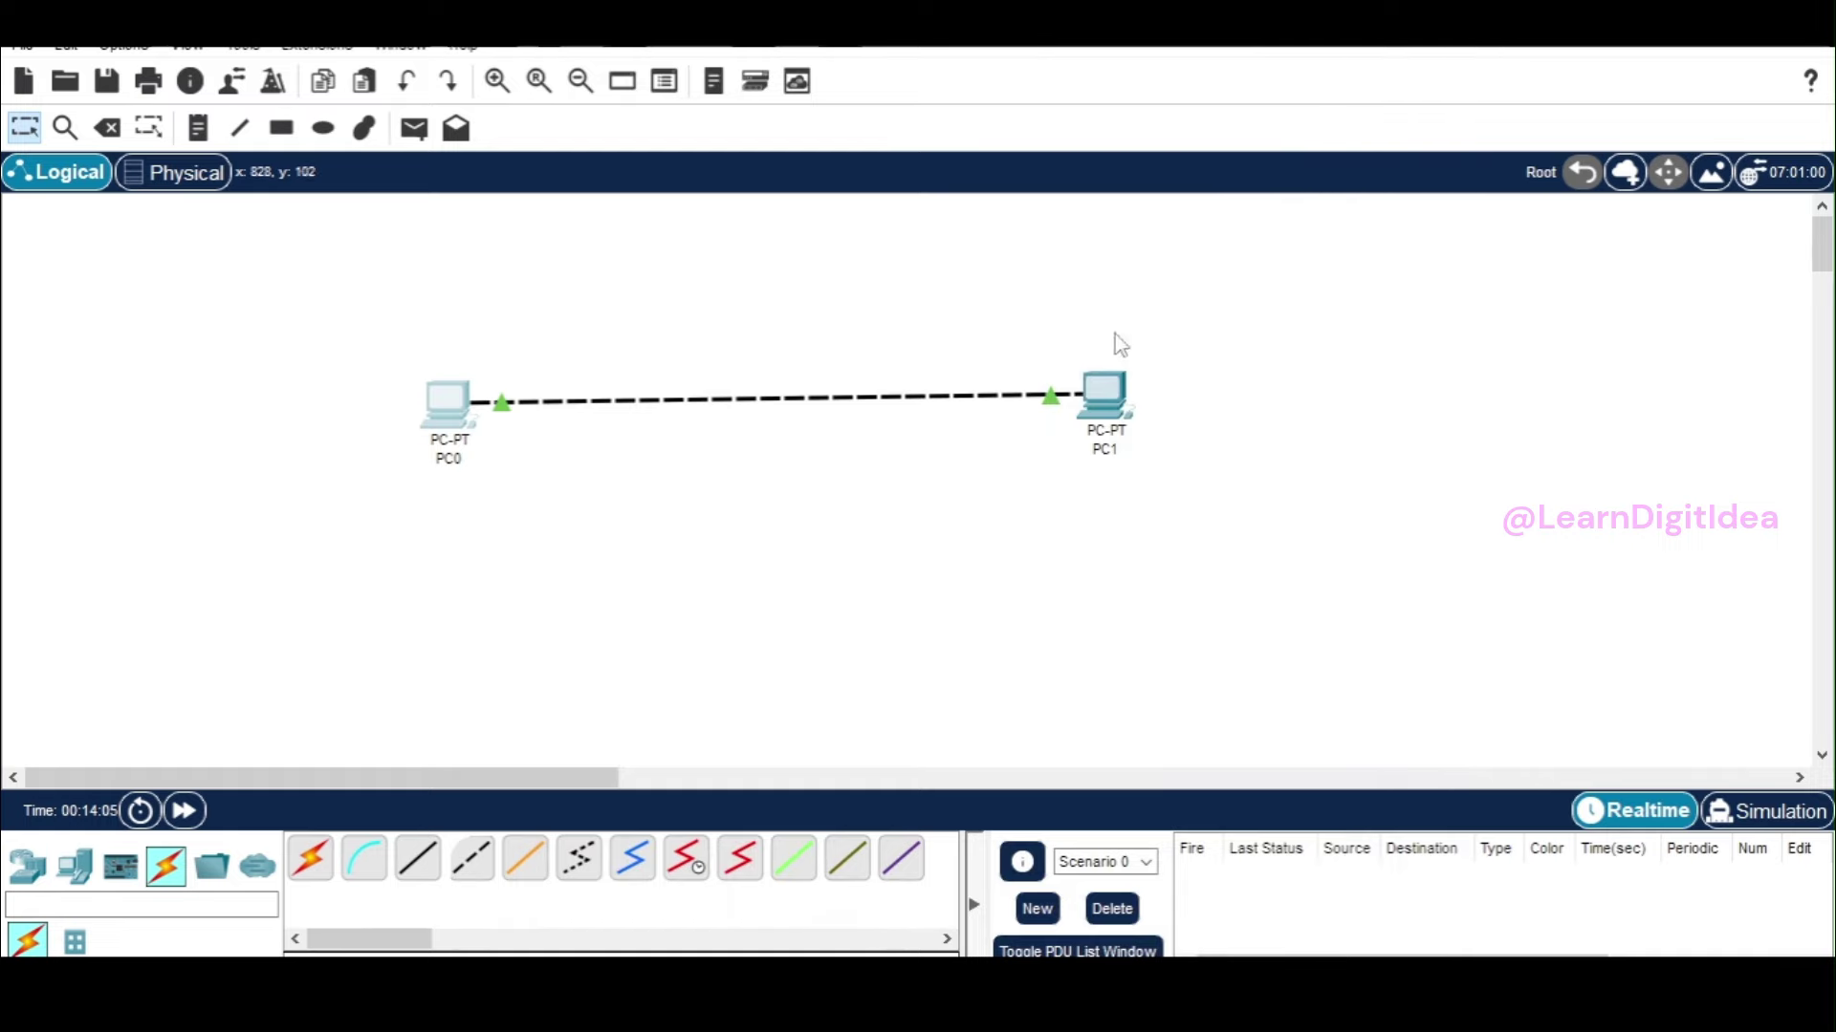
Give PC1 the static IPv4 address 192.168.10.20 with subnet mask 255.255.255.0, and close its device window.
{"action": "left_click", "coordinate": [1108, 411]}
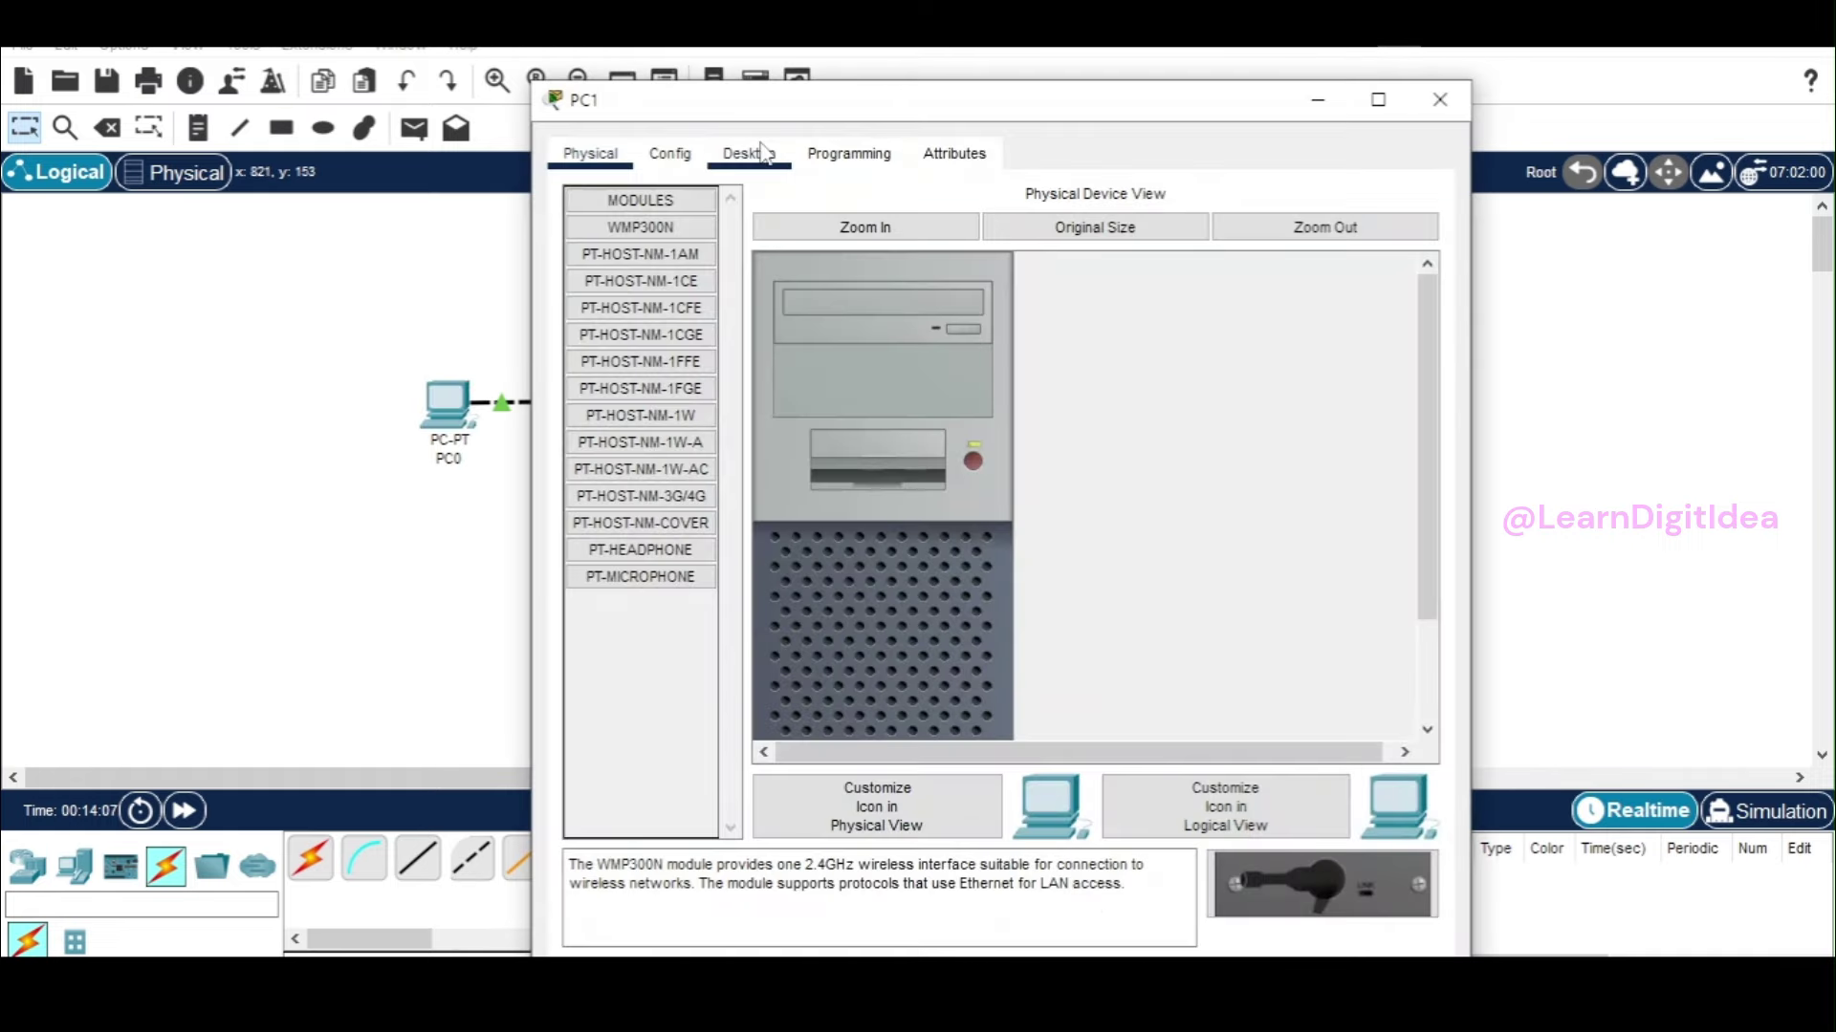
{"action": "left_click", "coordinate": [750, 165]}
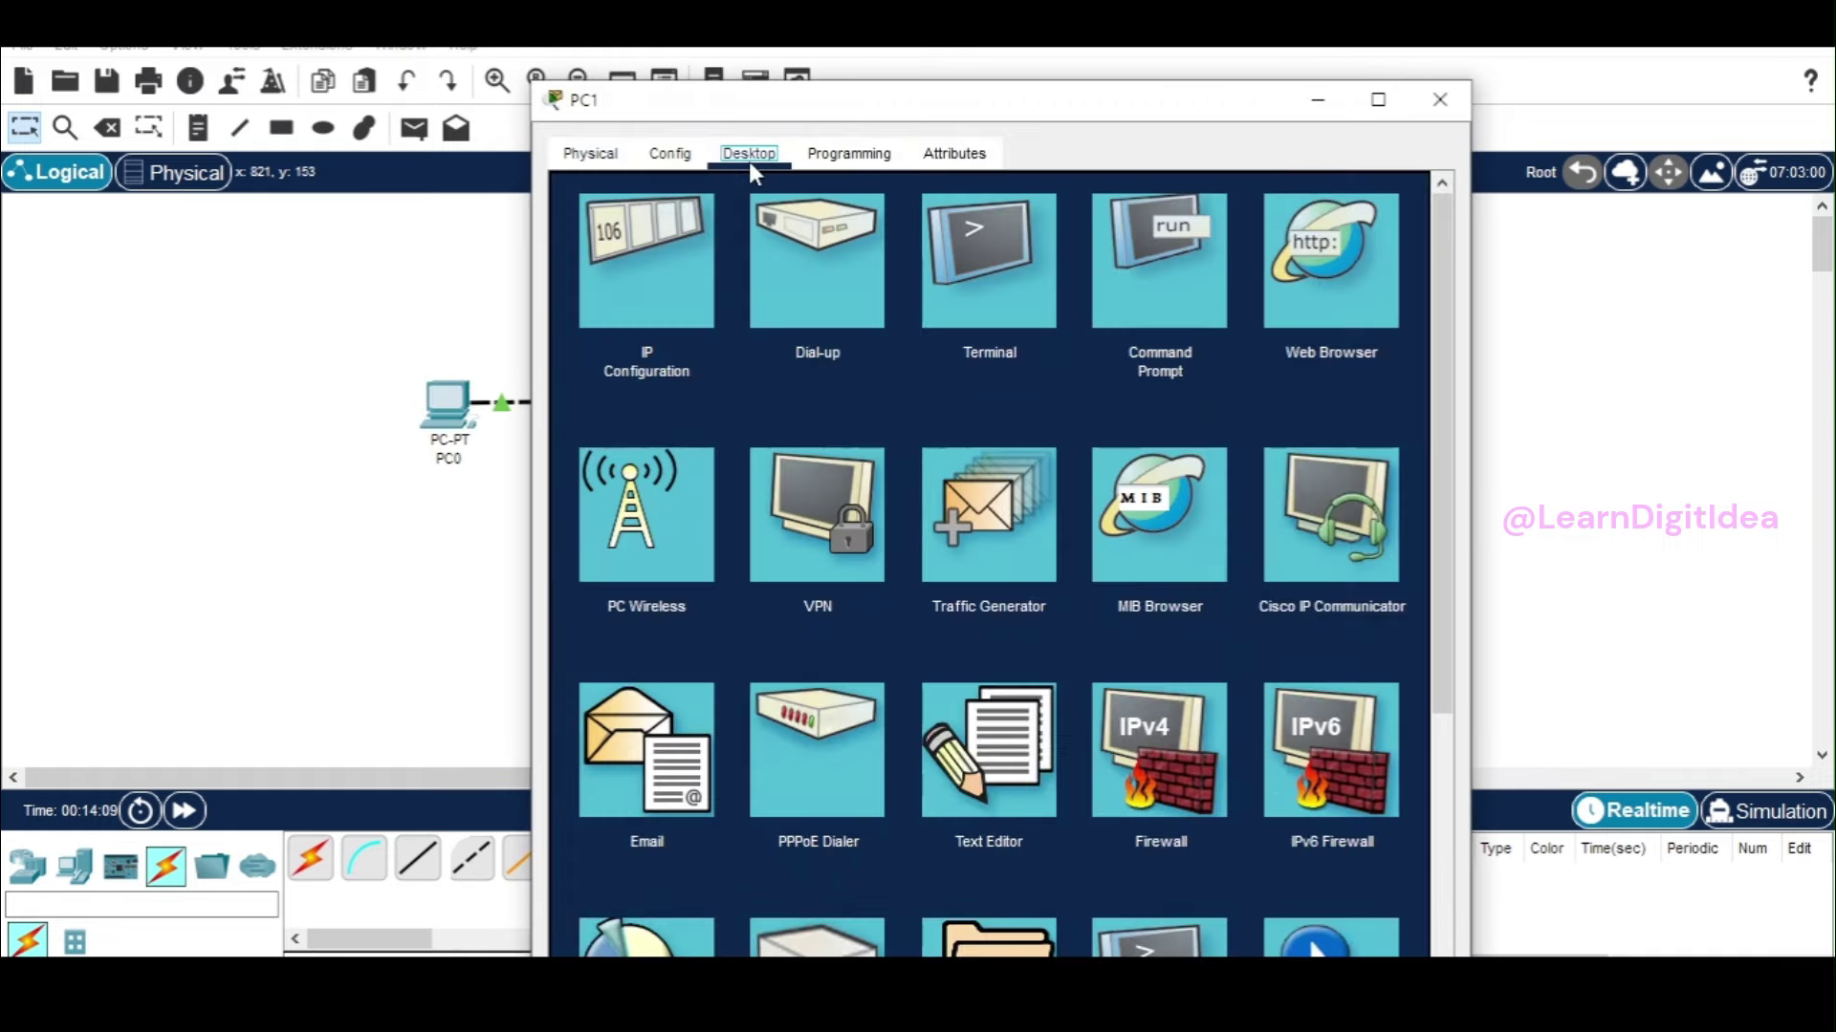
{"action": "left_click", "coordinate": [647, 282]}
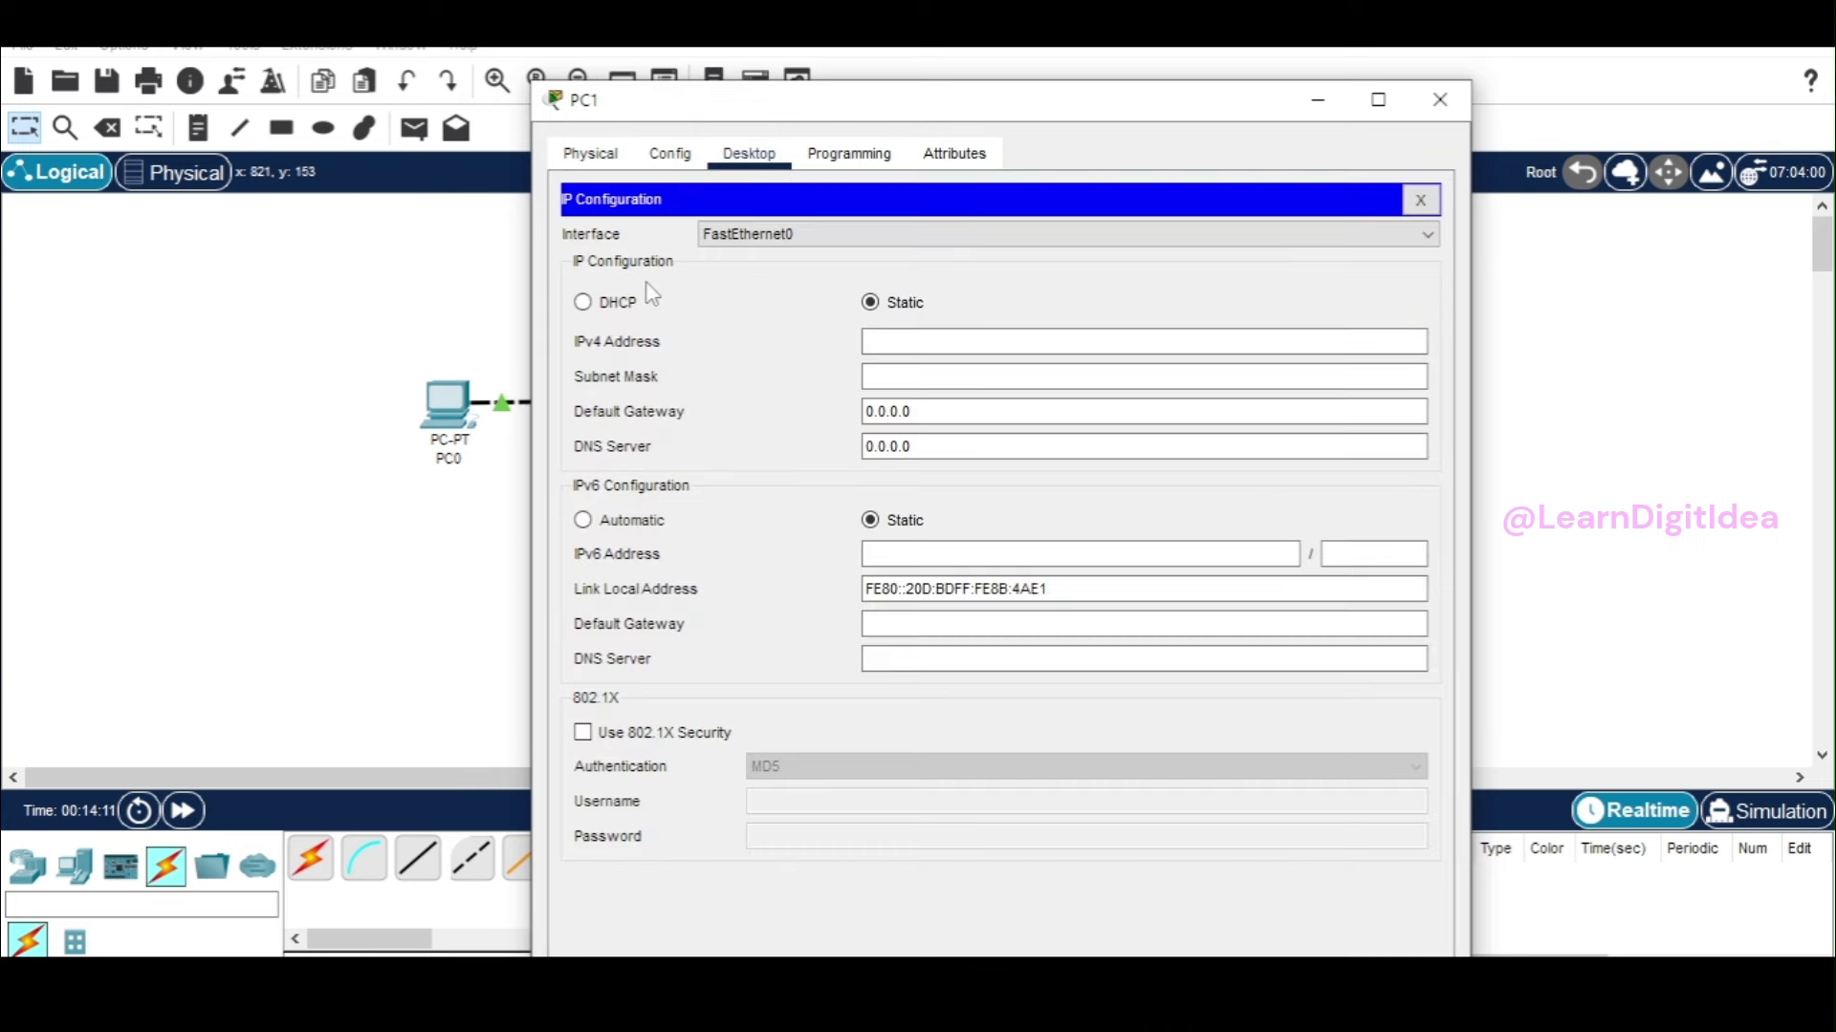
{"action": "left_click", "coordinate": [897, 348]}
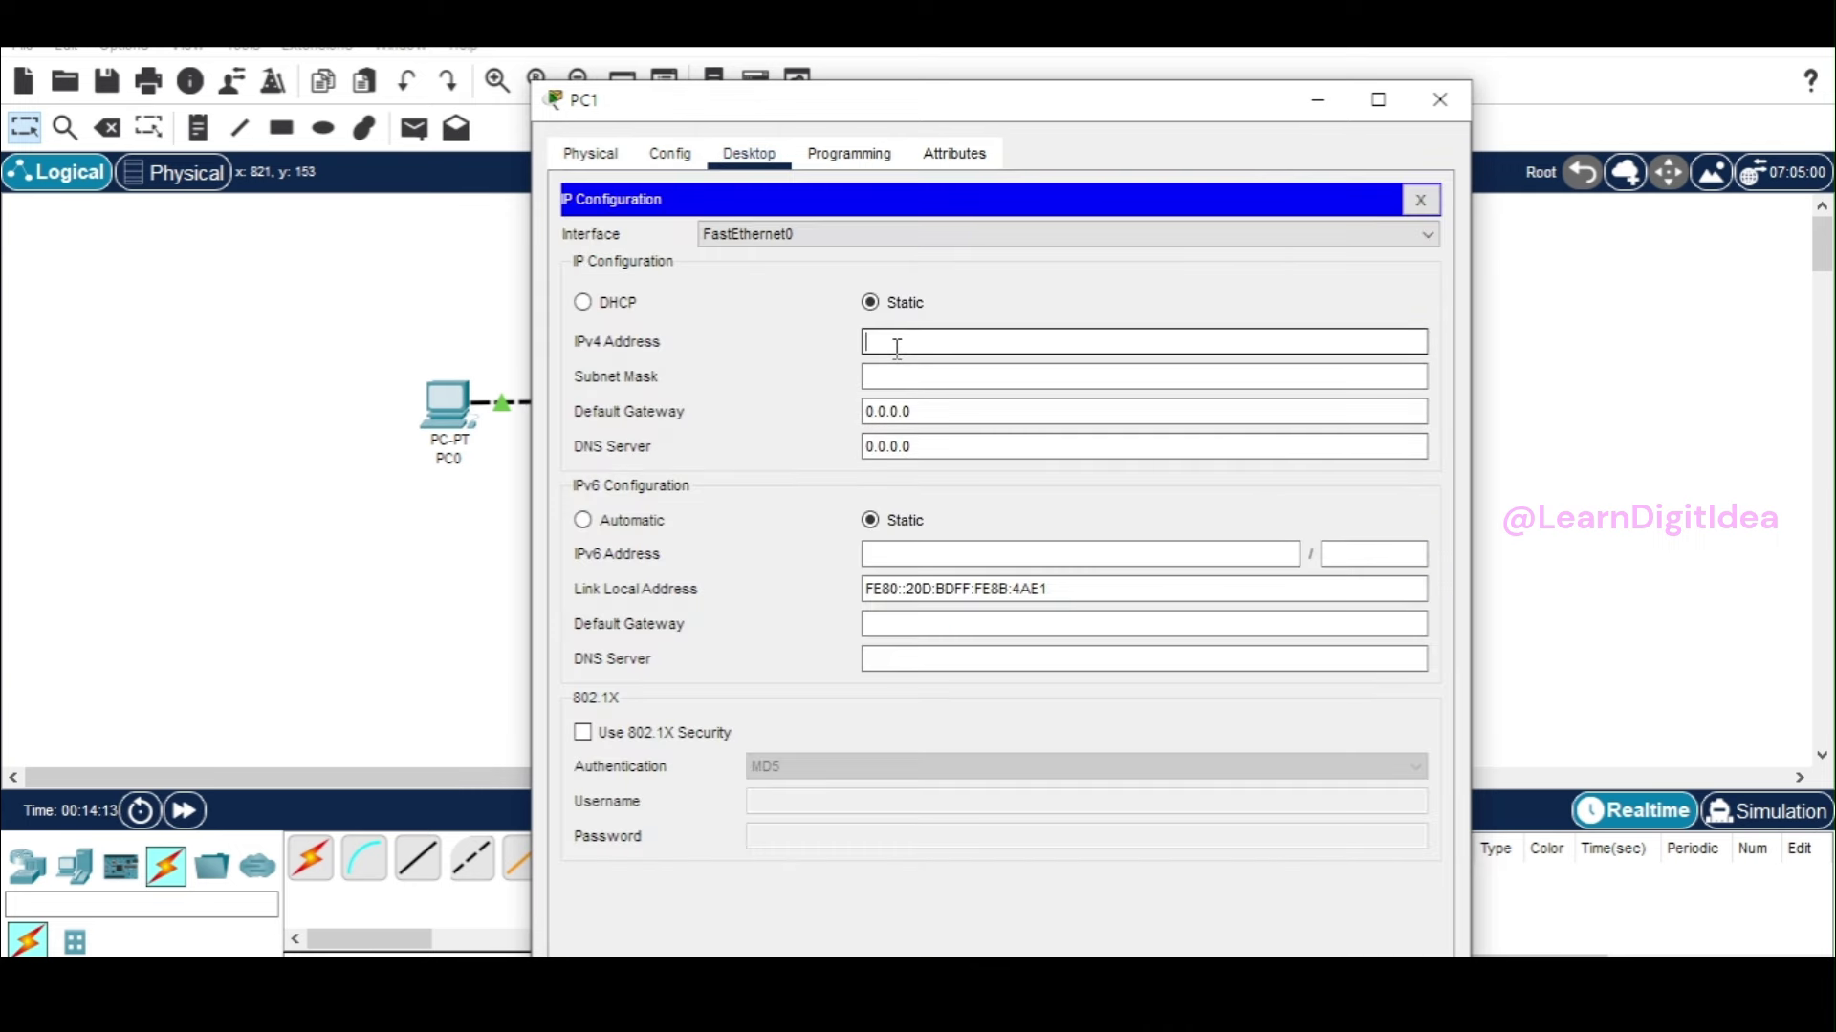
{"action": "type", "text": "192.168.10.20"}
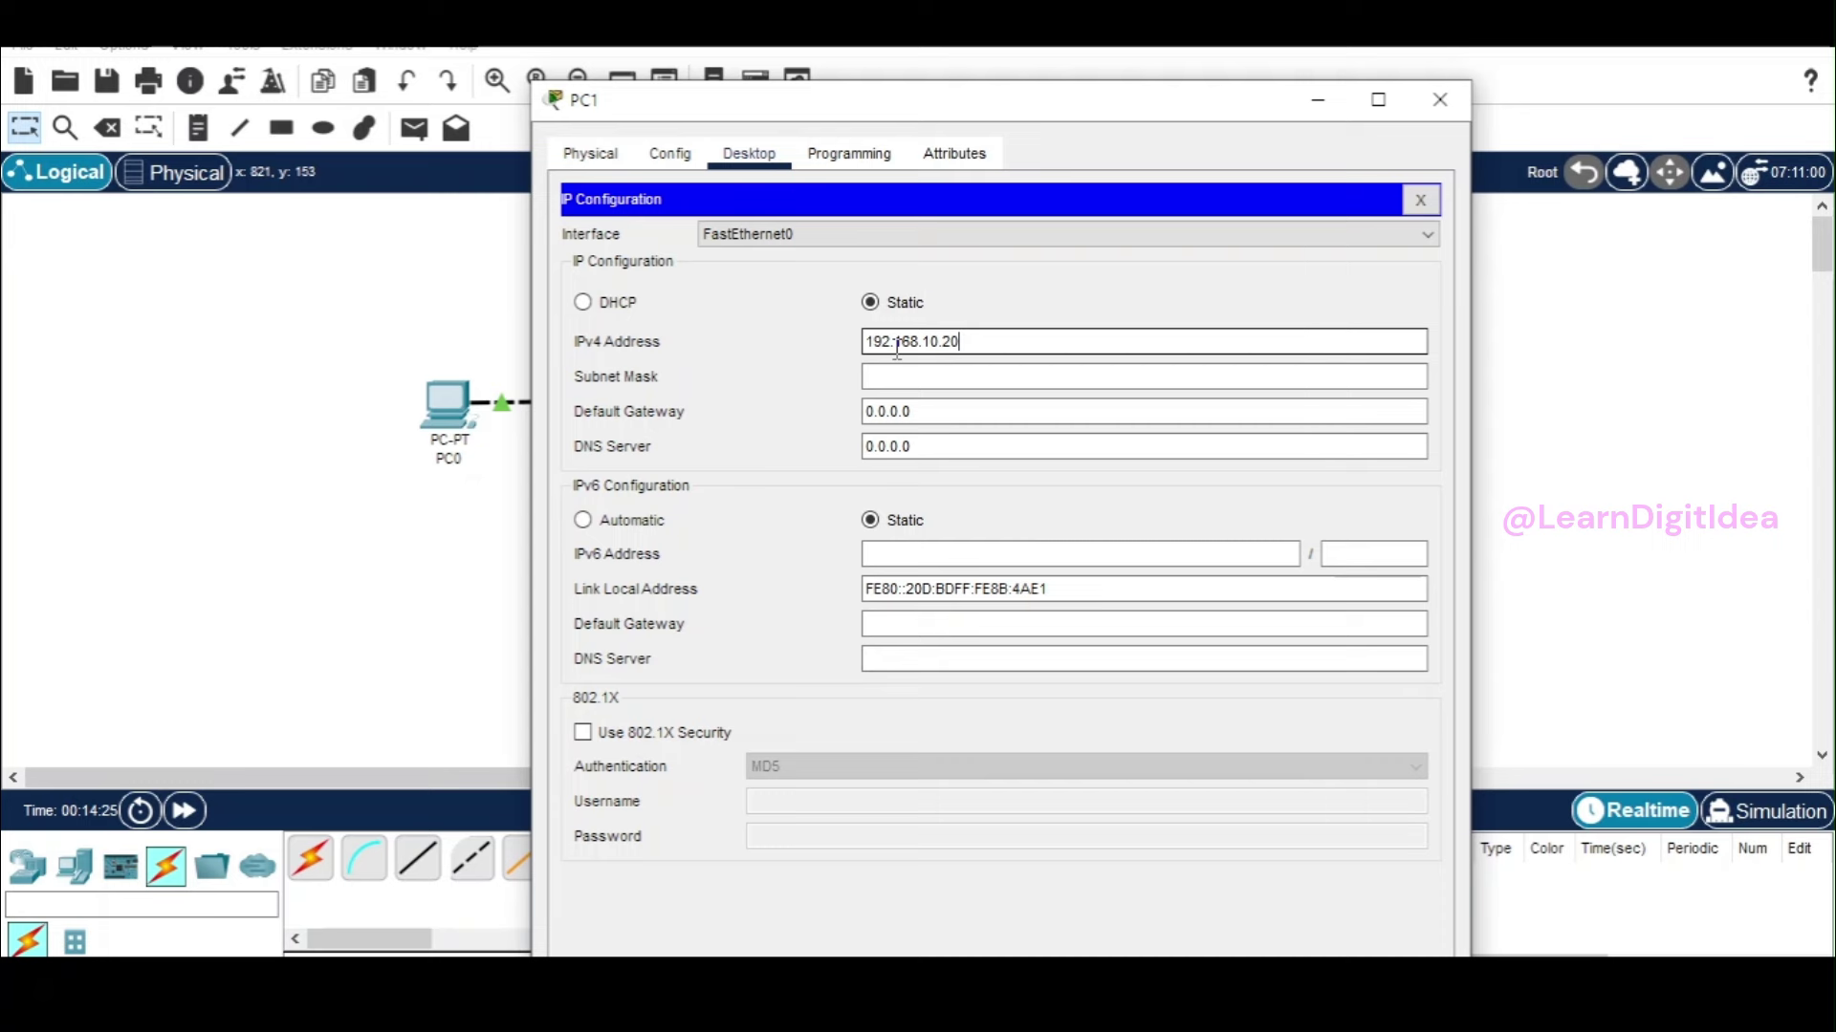
{"action": "left_click", "coordinate": [897, 376]}
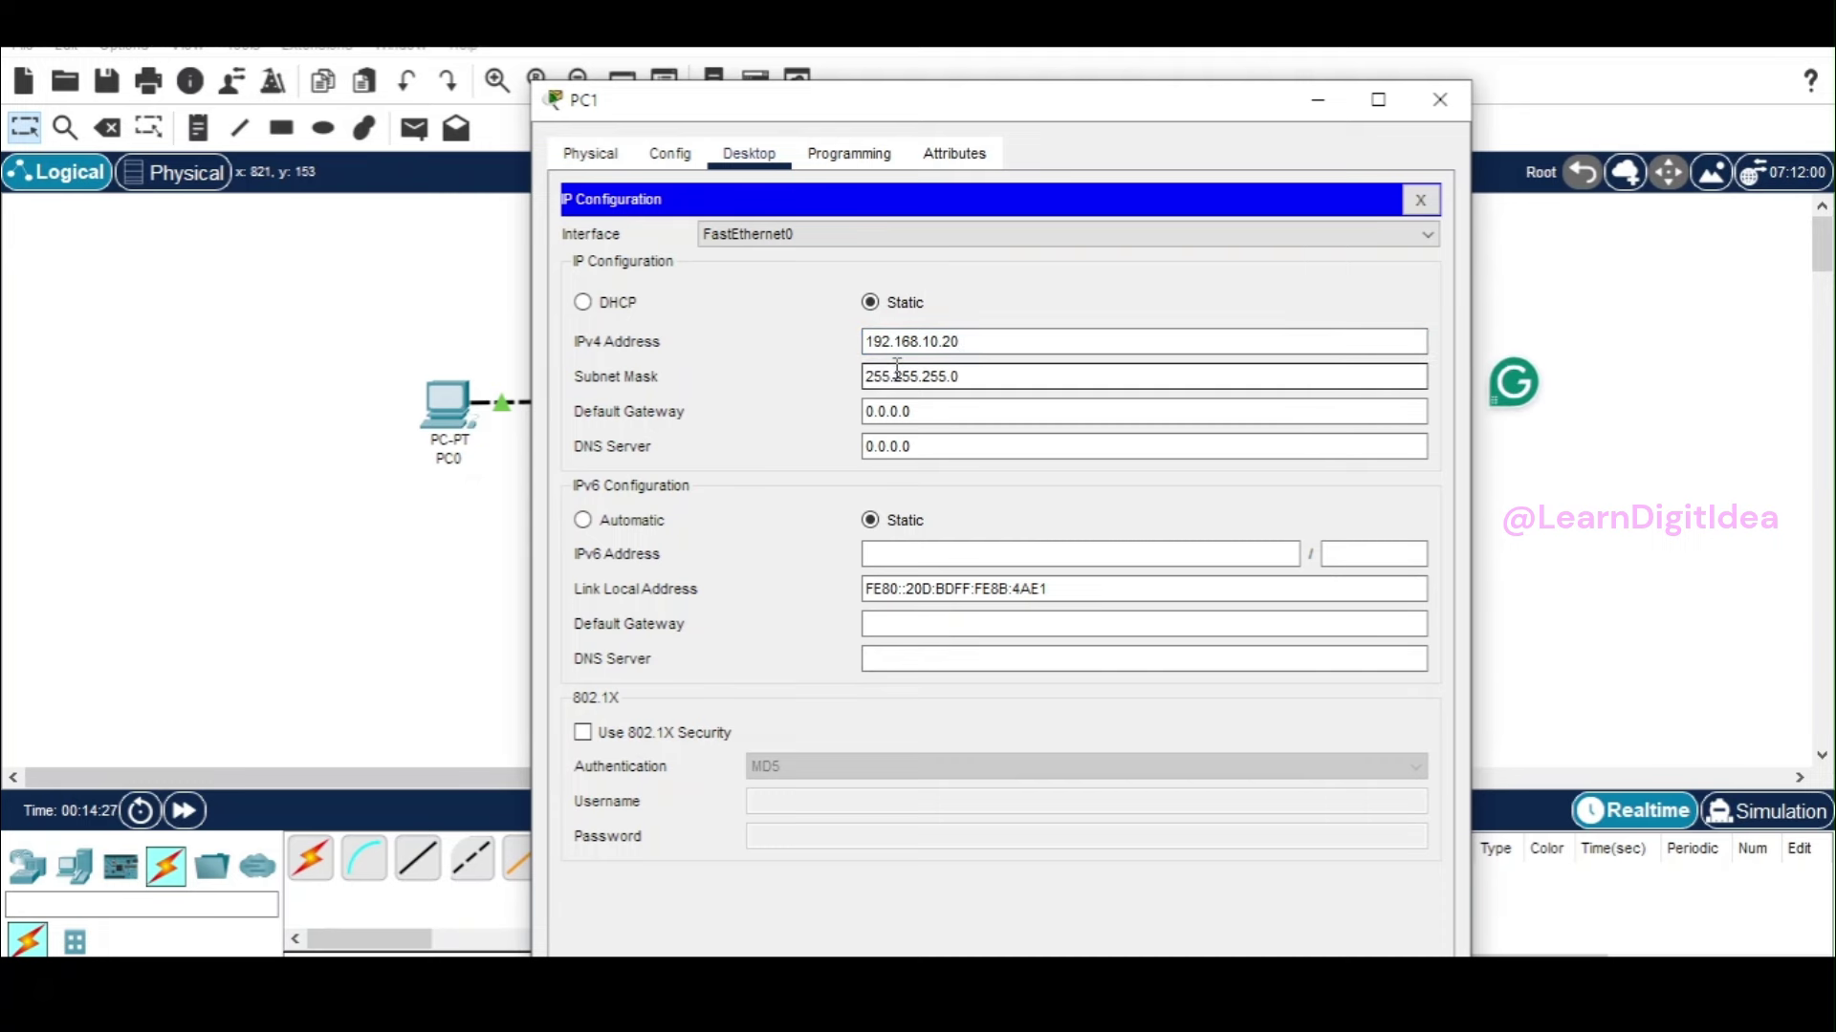
{"action": "left_click", "coordinate": [1436, 103]}
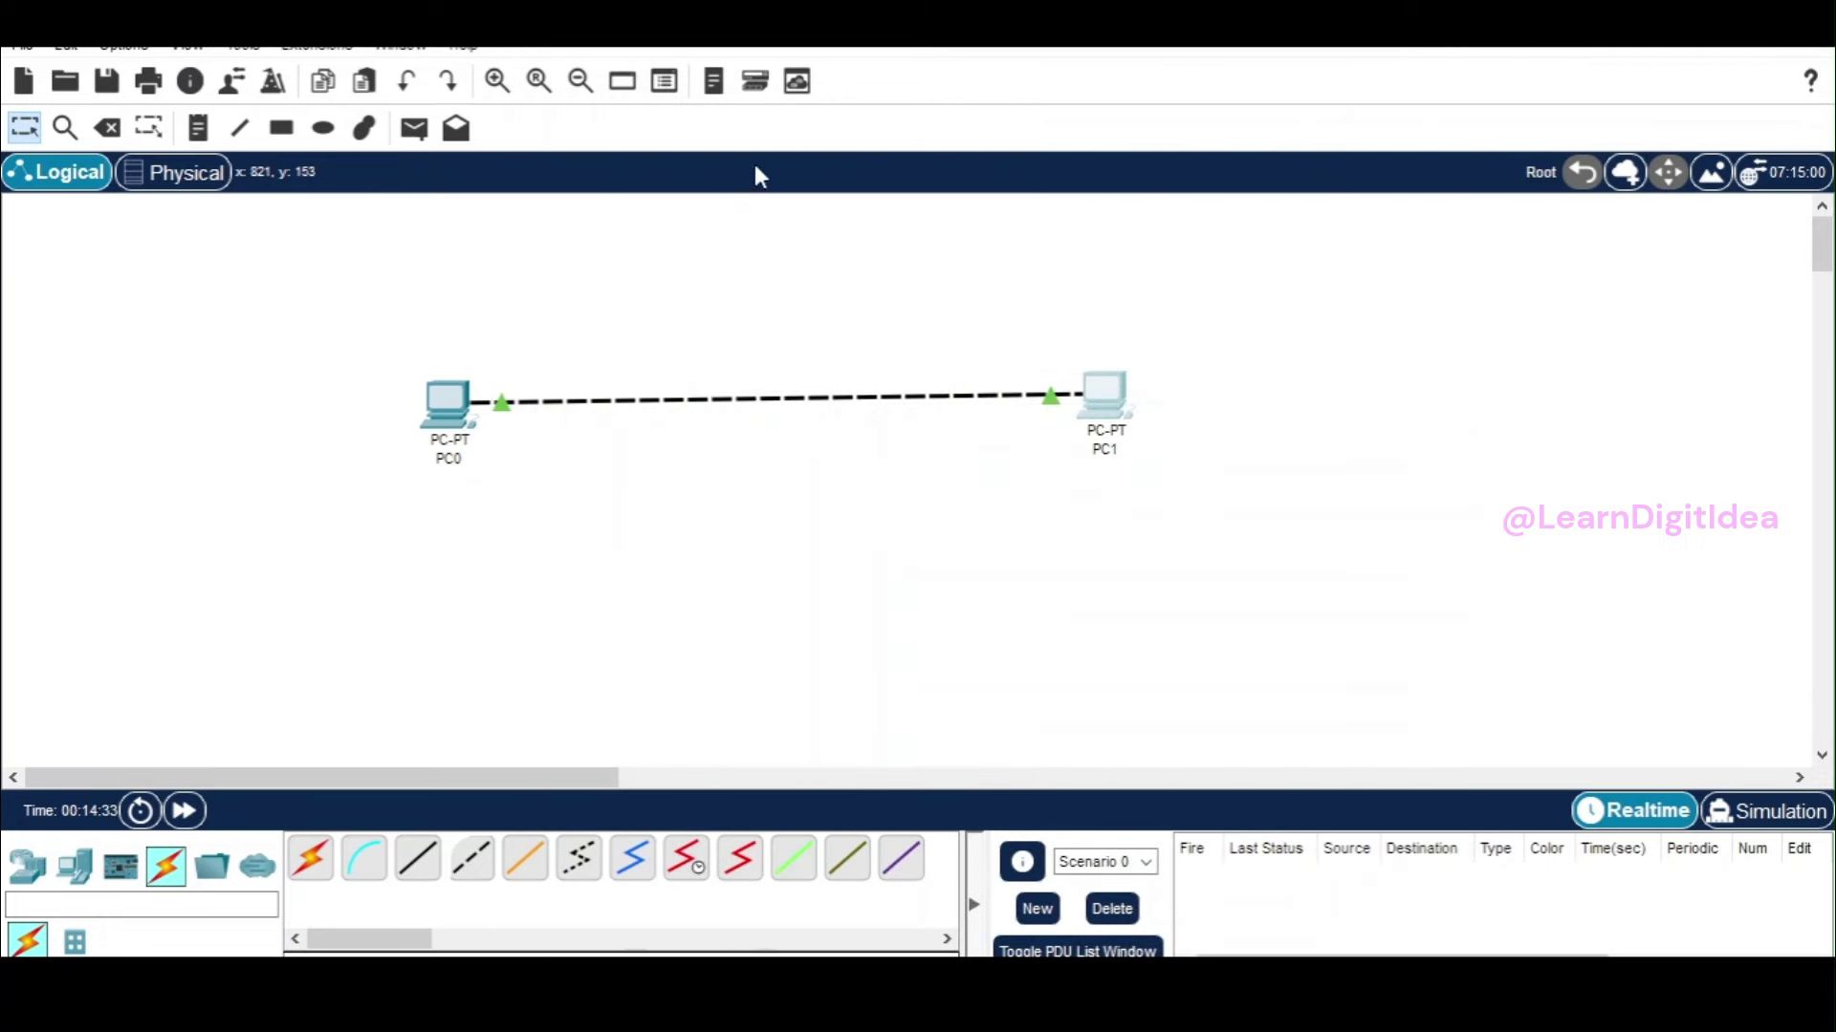
Place a text note reading 192.168.10.1 in the workspace just below PC0.
{"action": "left_click", "coordinate": [201, 132]}
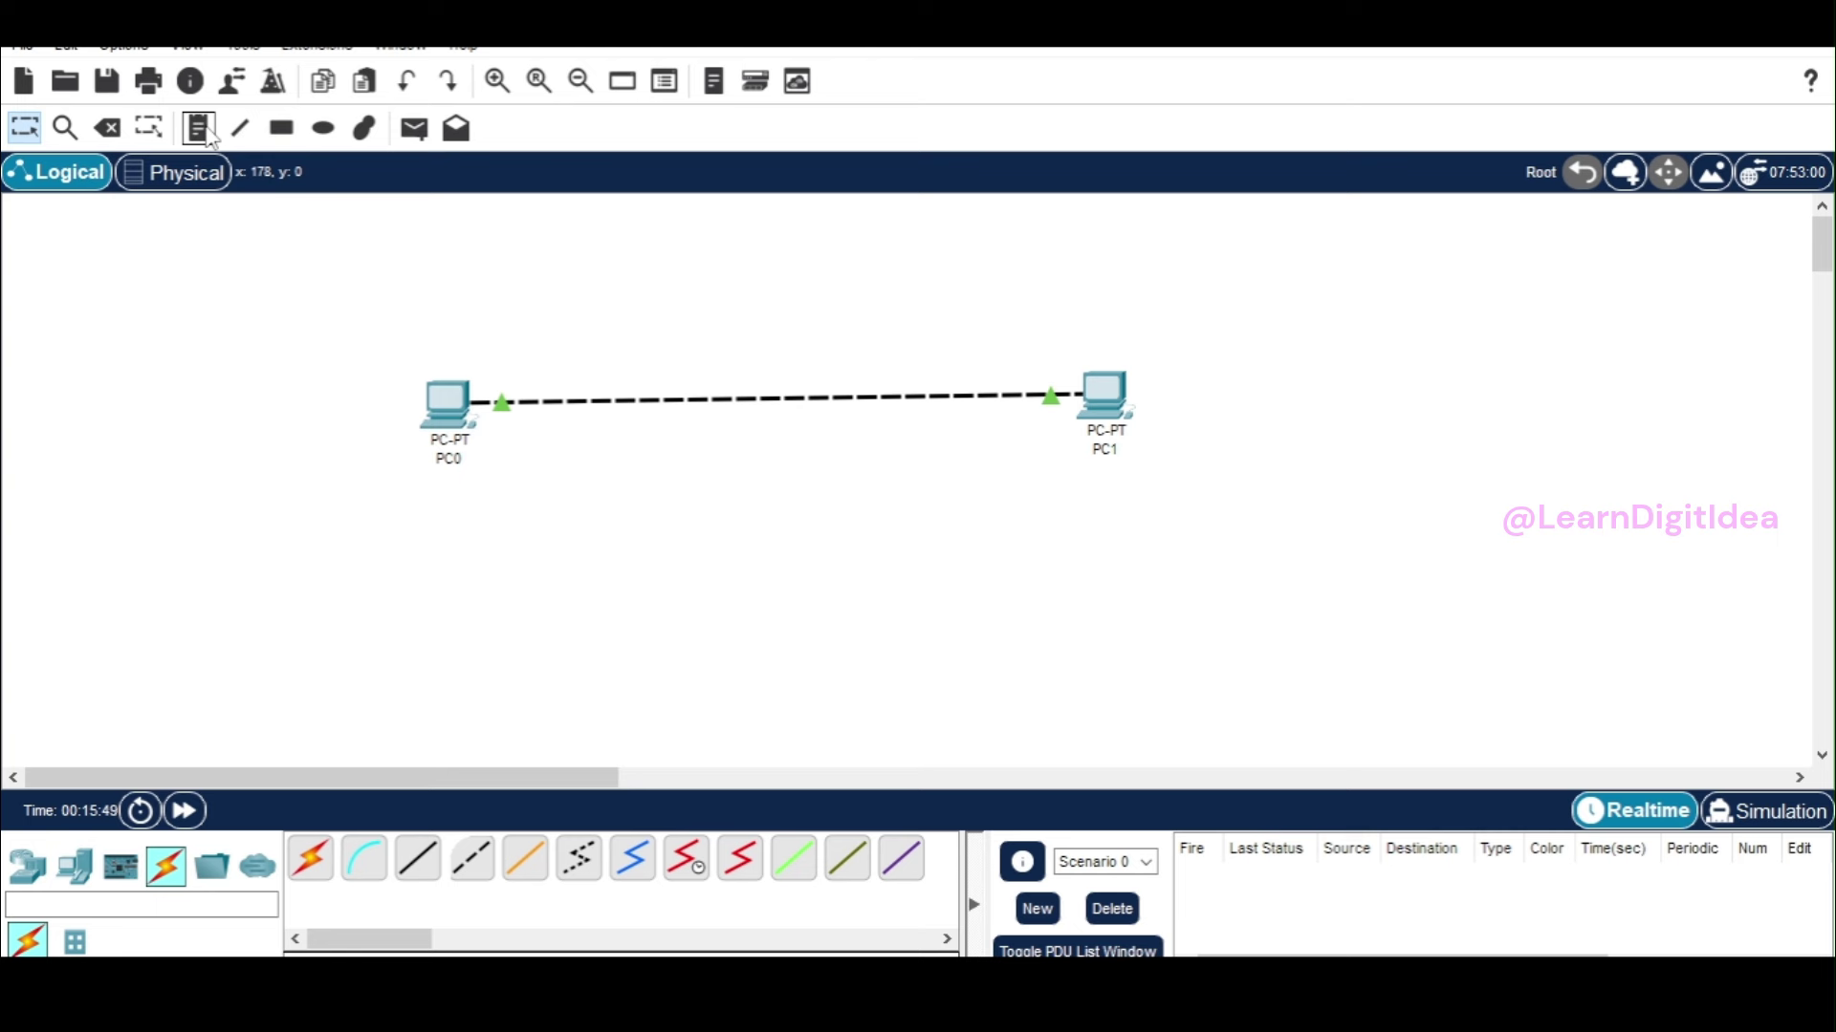
{"action": "left_click", "coordinate": [416, 500]}
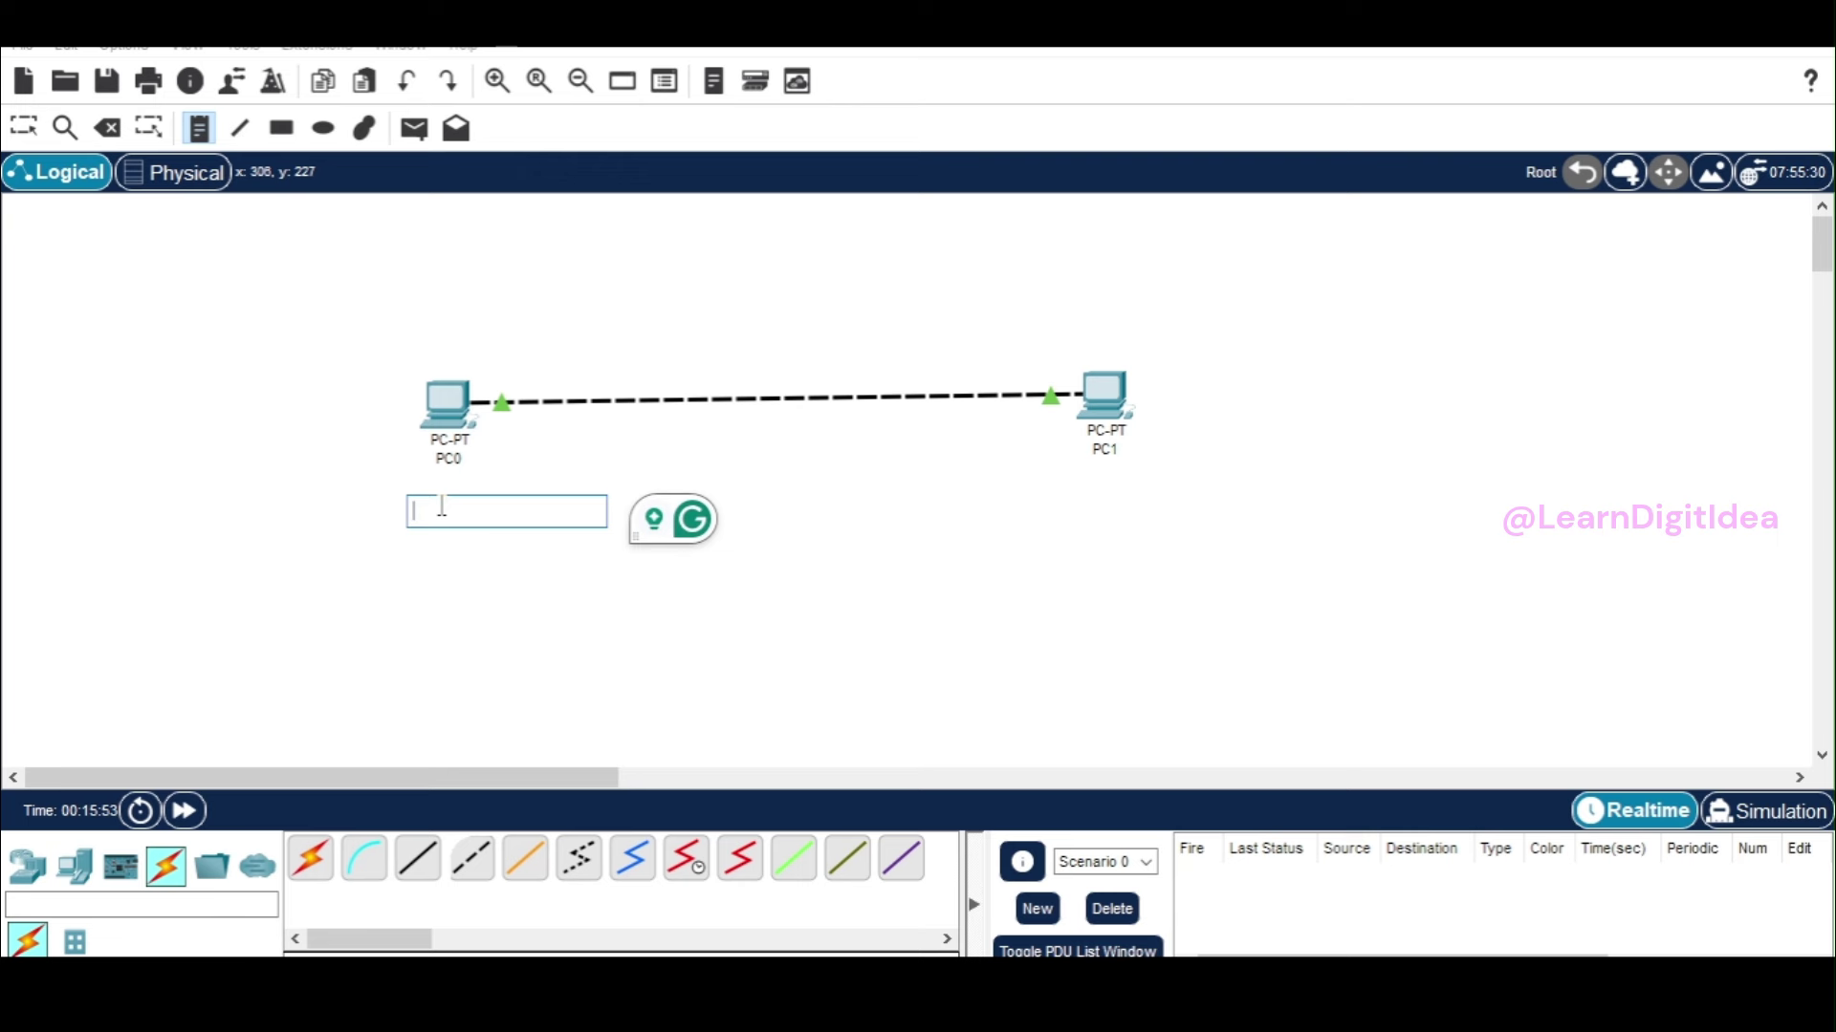
{"action": "type", "text": "192."}
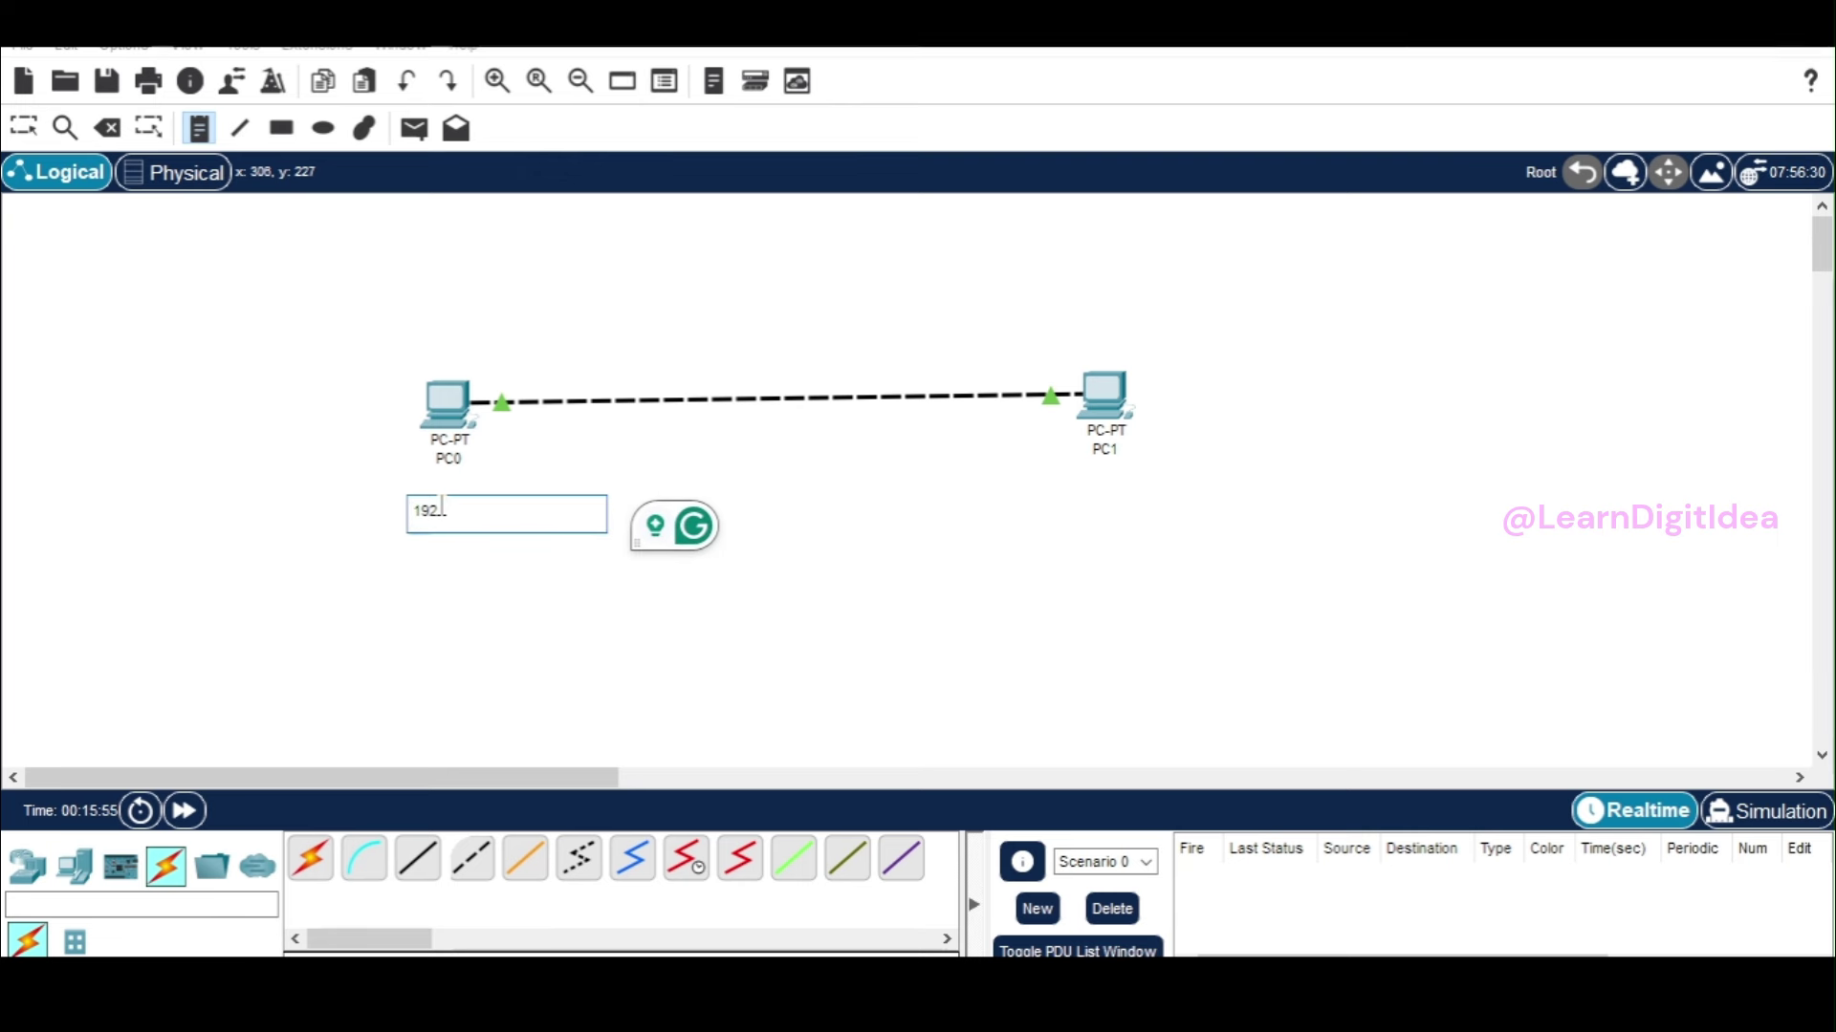
{"action": "type", "text": "168"}
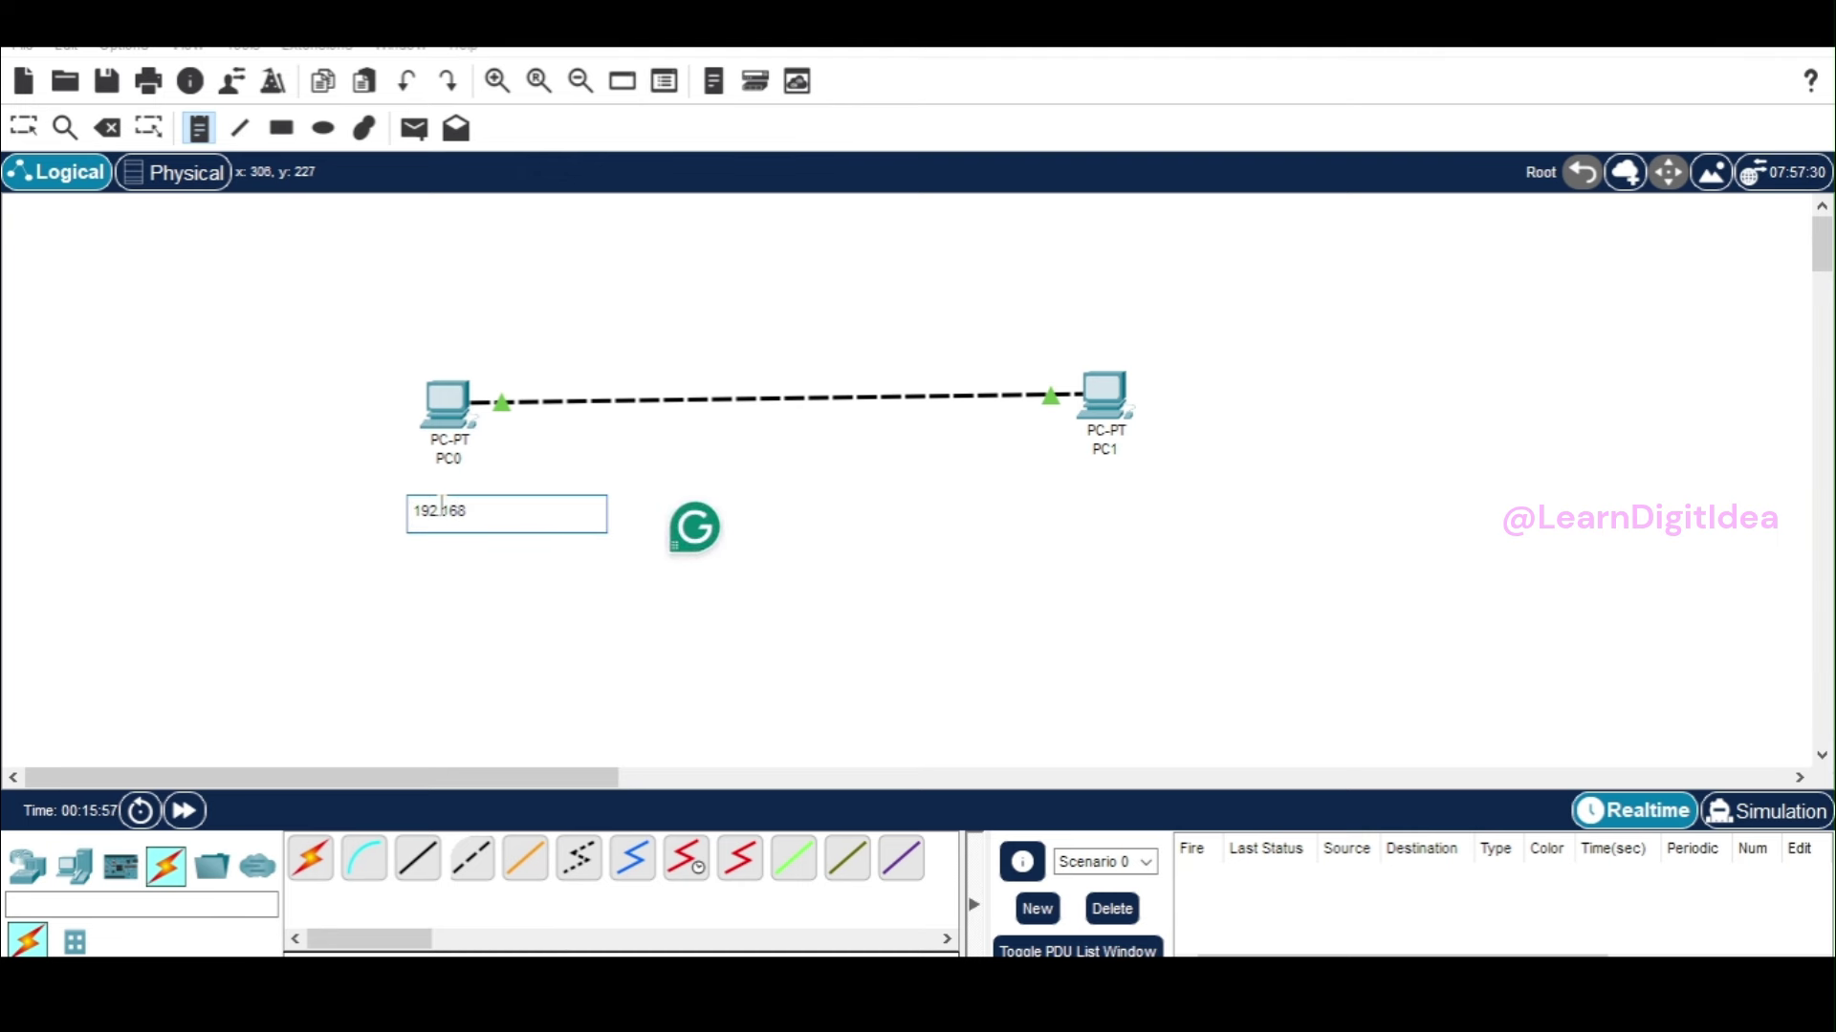
{"action": "type", "text": ".10."}
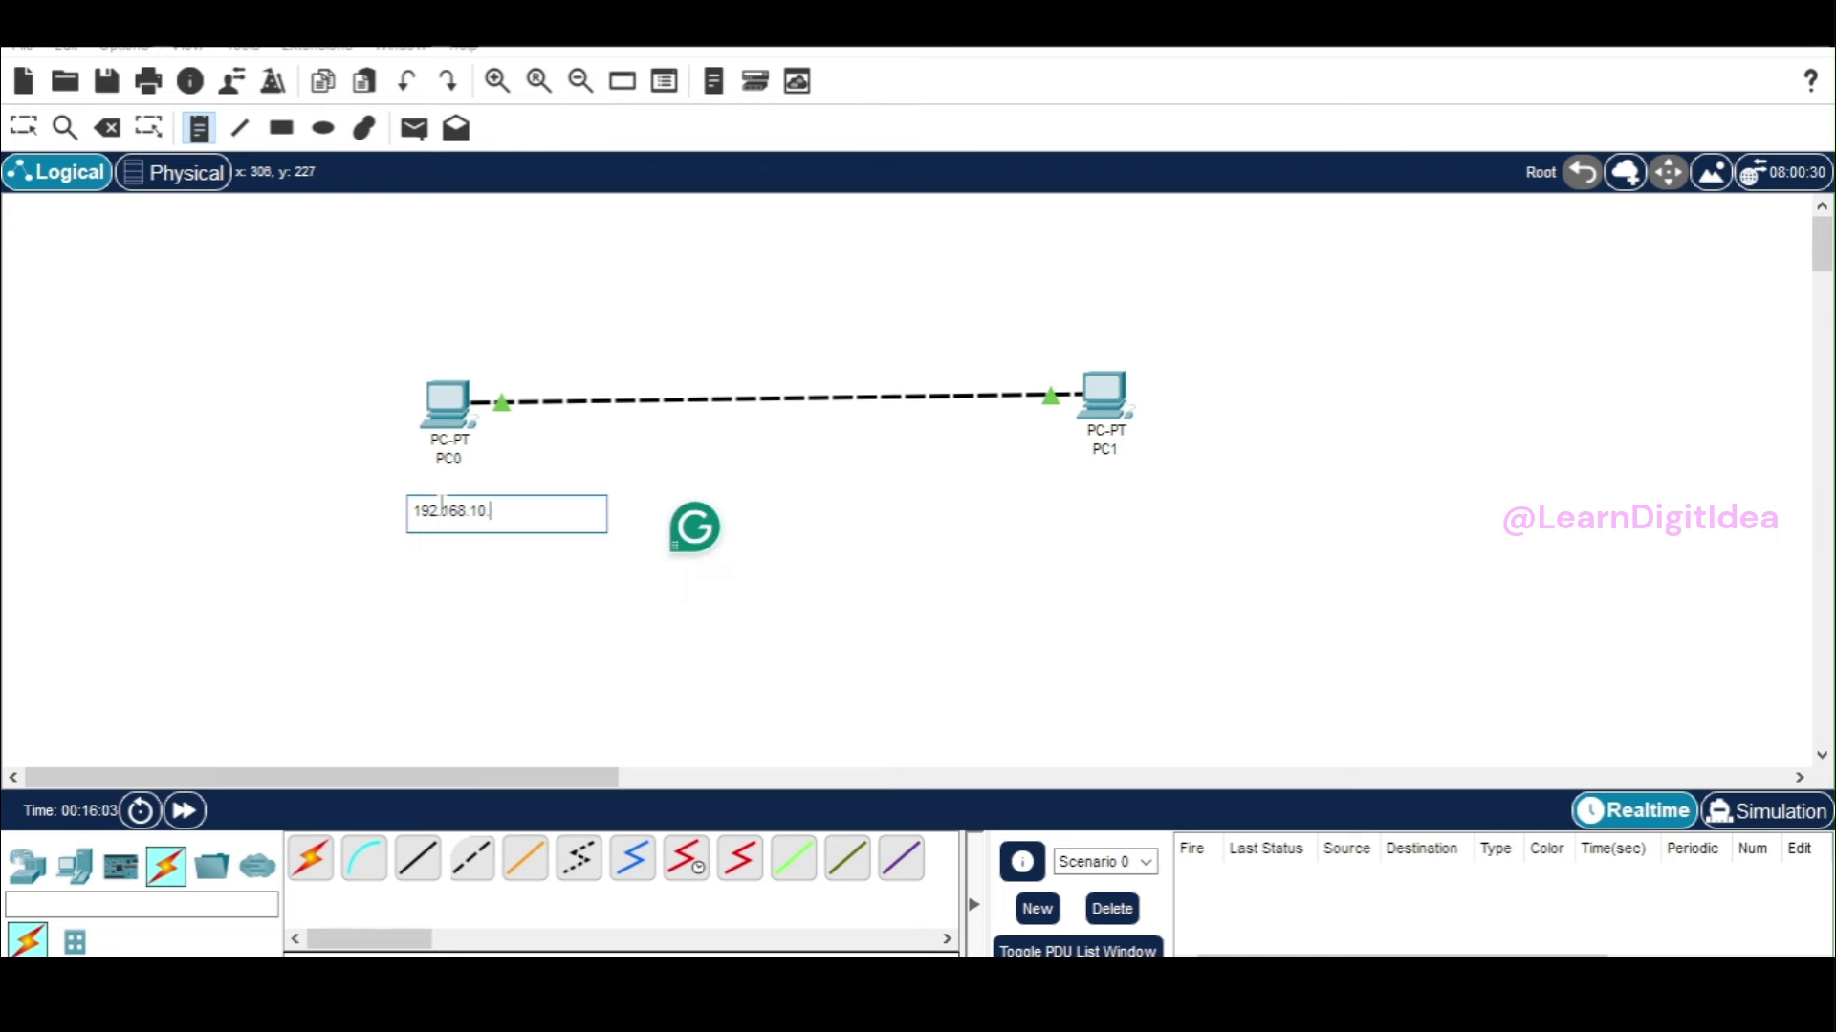
{"action": "type", "text": "1"}
Place a text note reading 192.168.10.20 in the workspace below PC1.
{"action": "left_click", "coordinate": [1086, 519]}
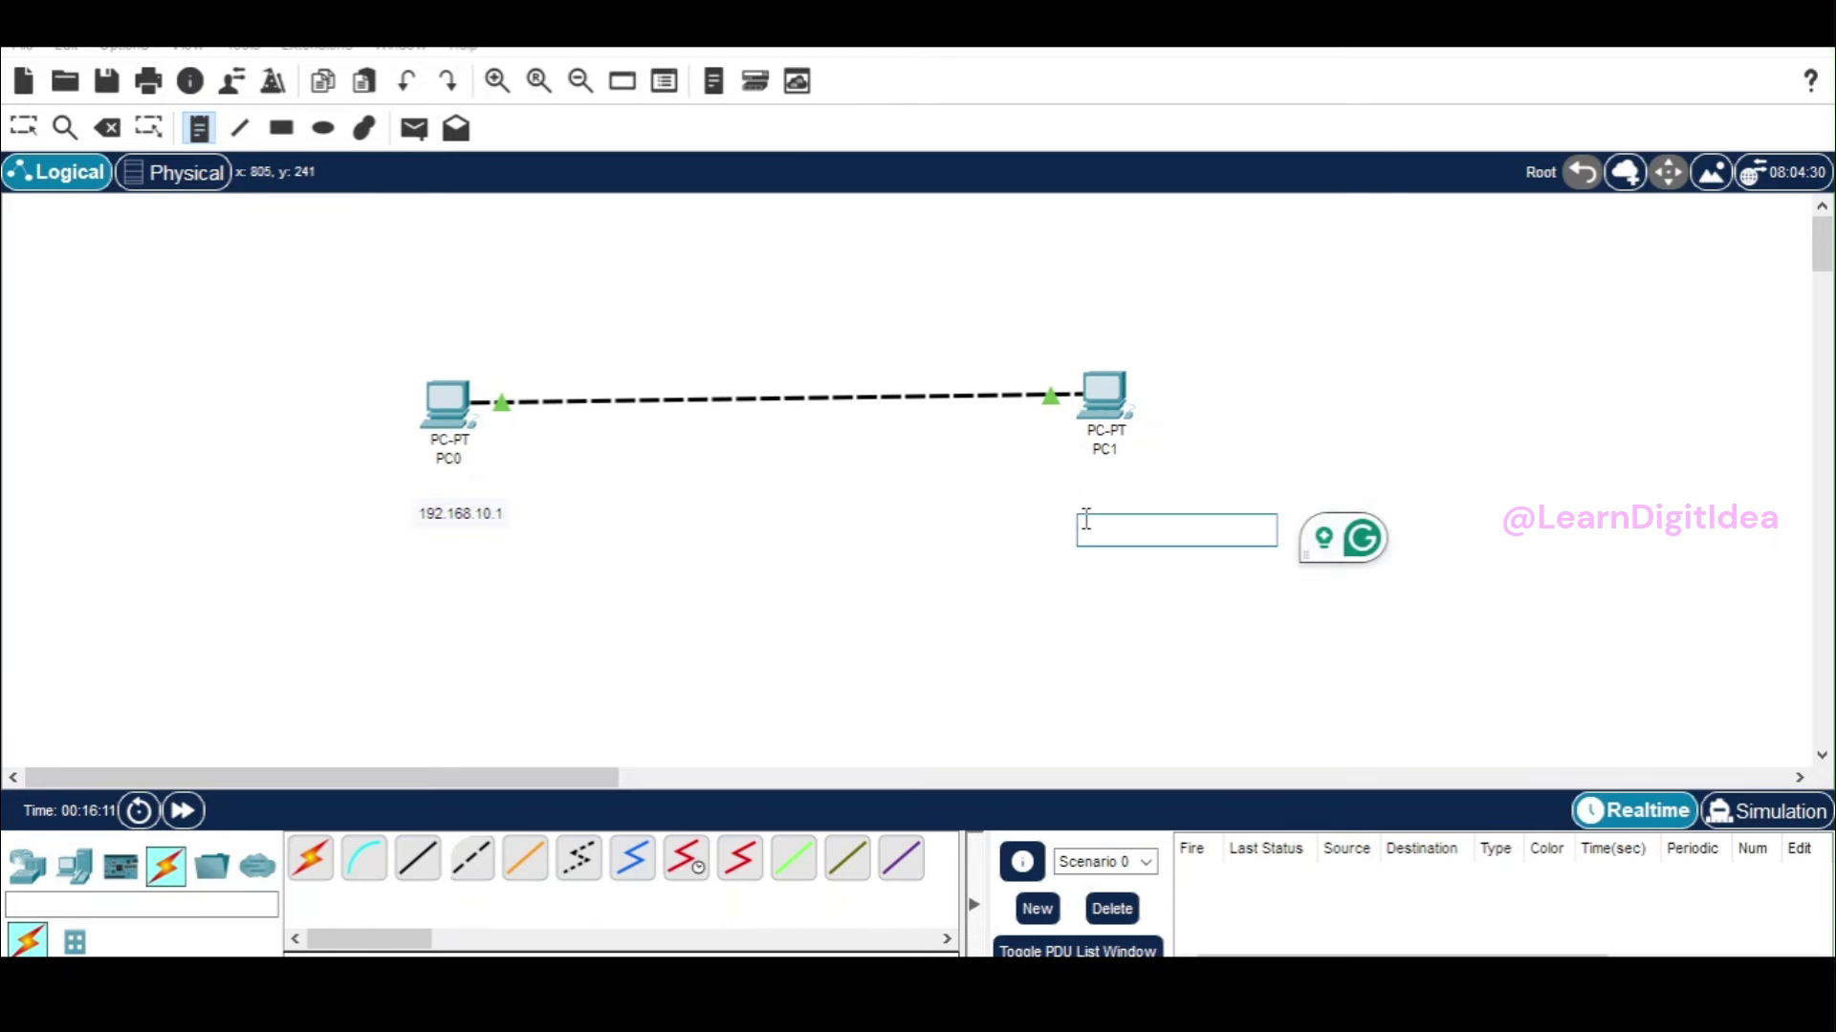
{"action": "type", "text": "19"}
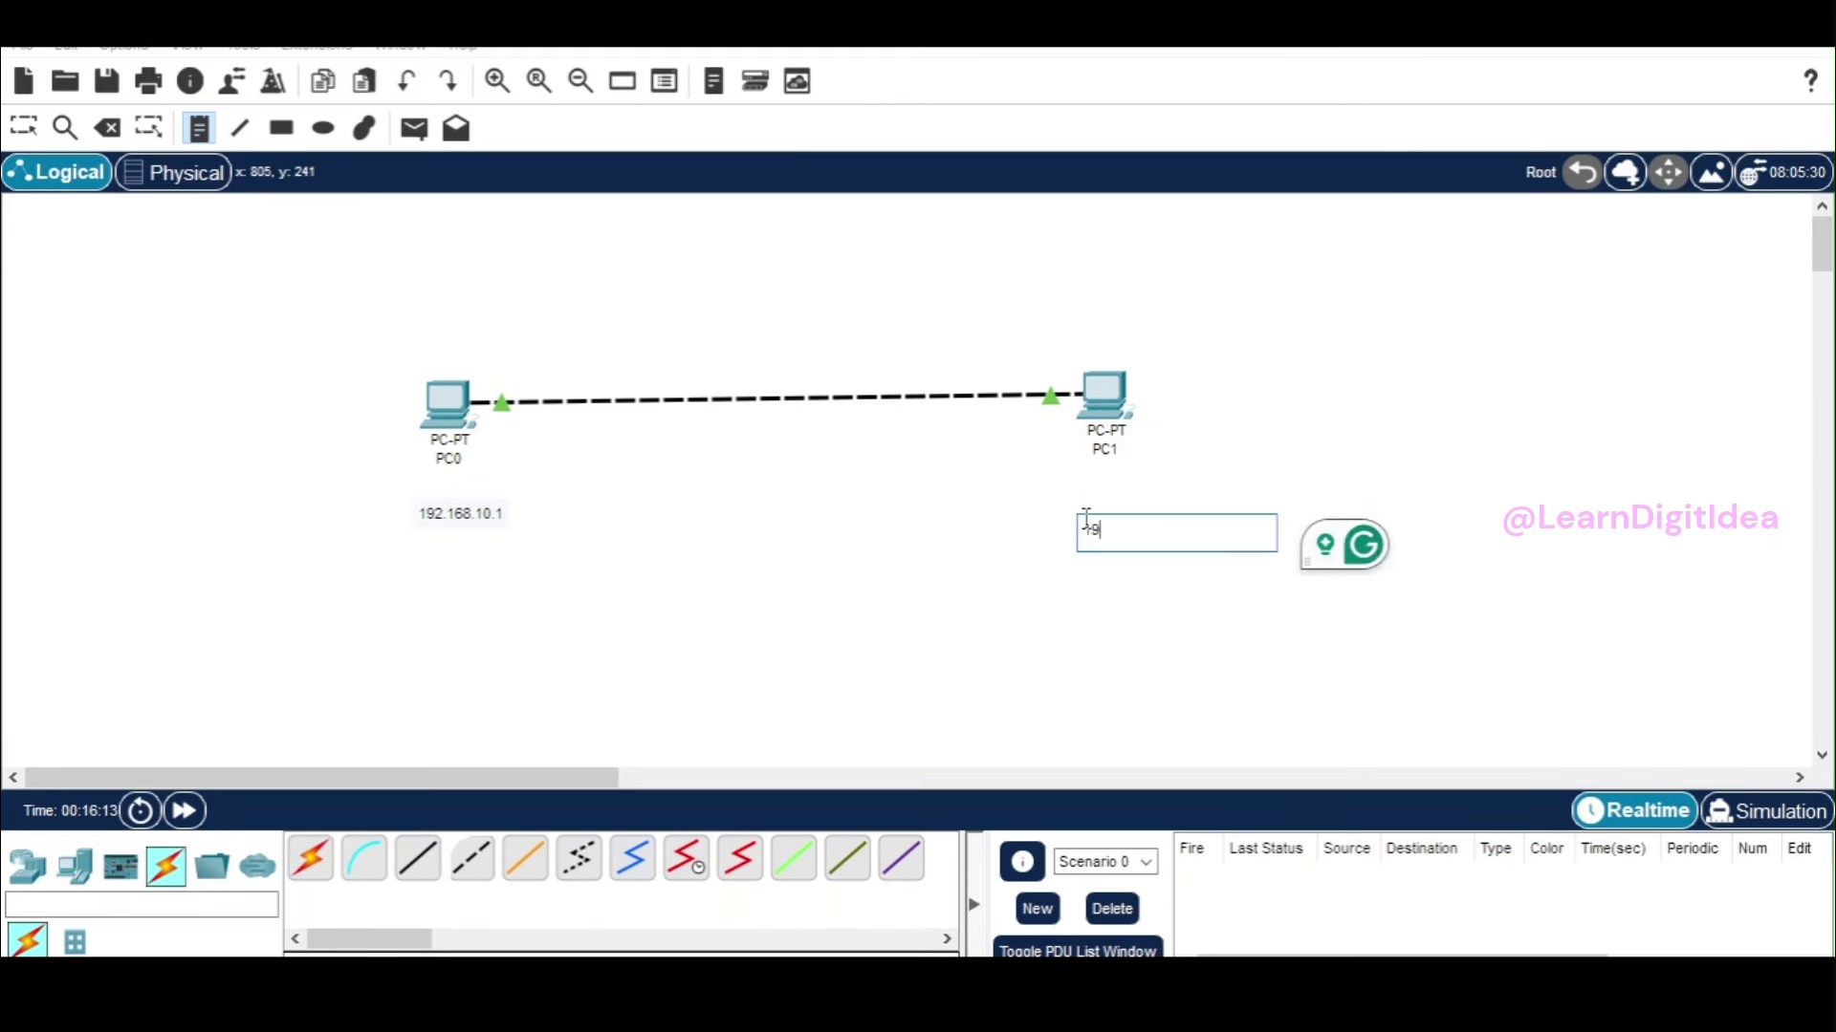
{"action": "type", "text": "2"}
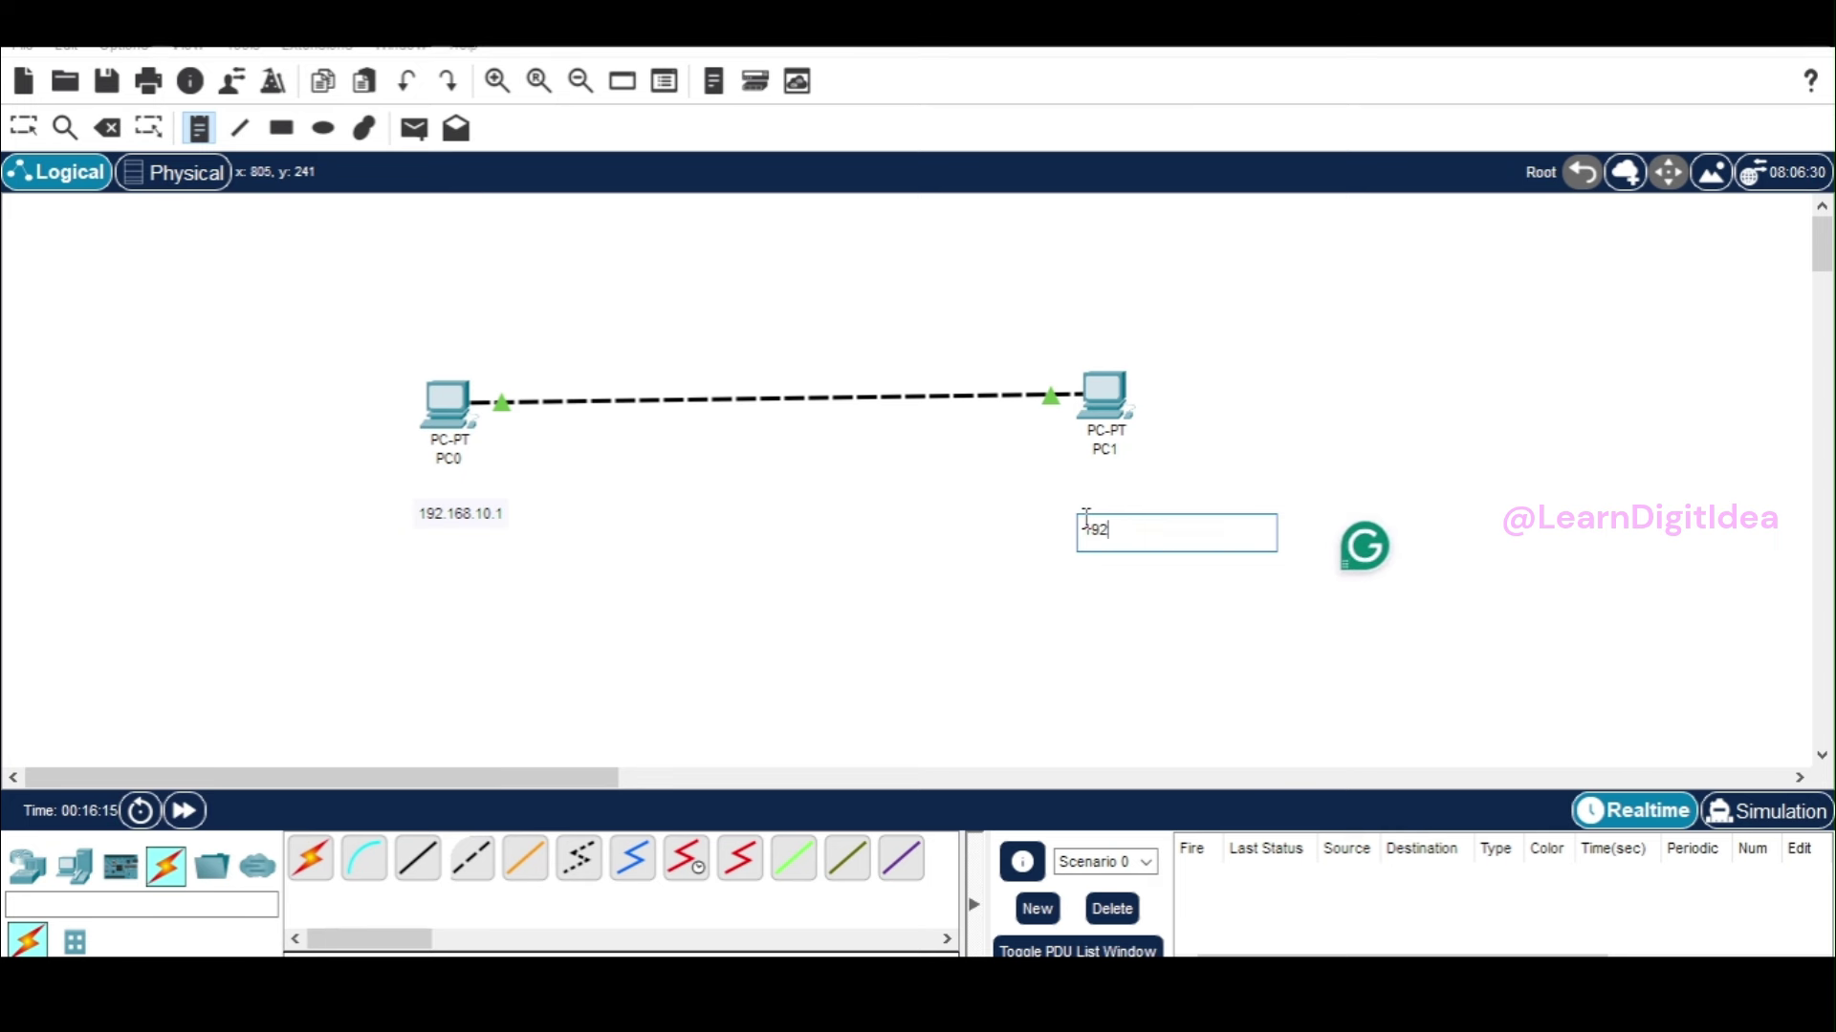
{"action": "type", "text": ".168.10"}
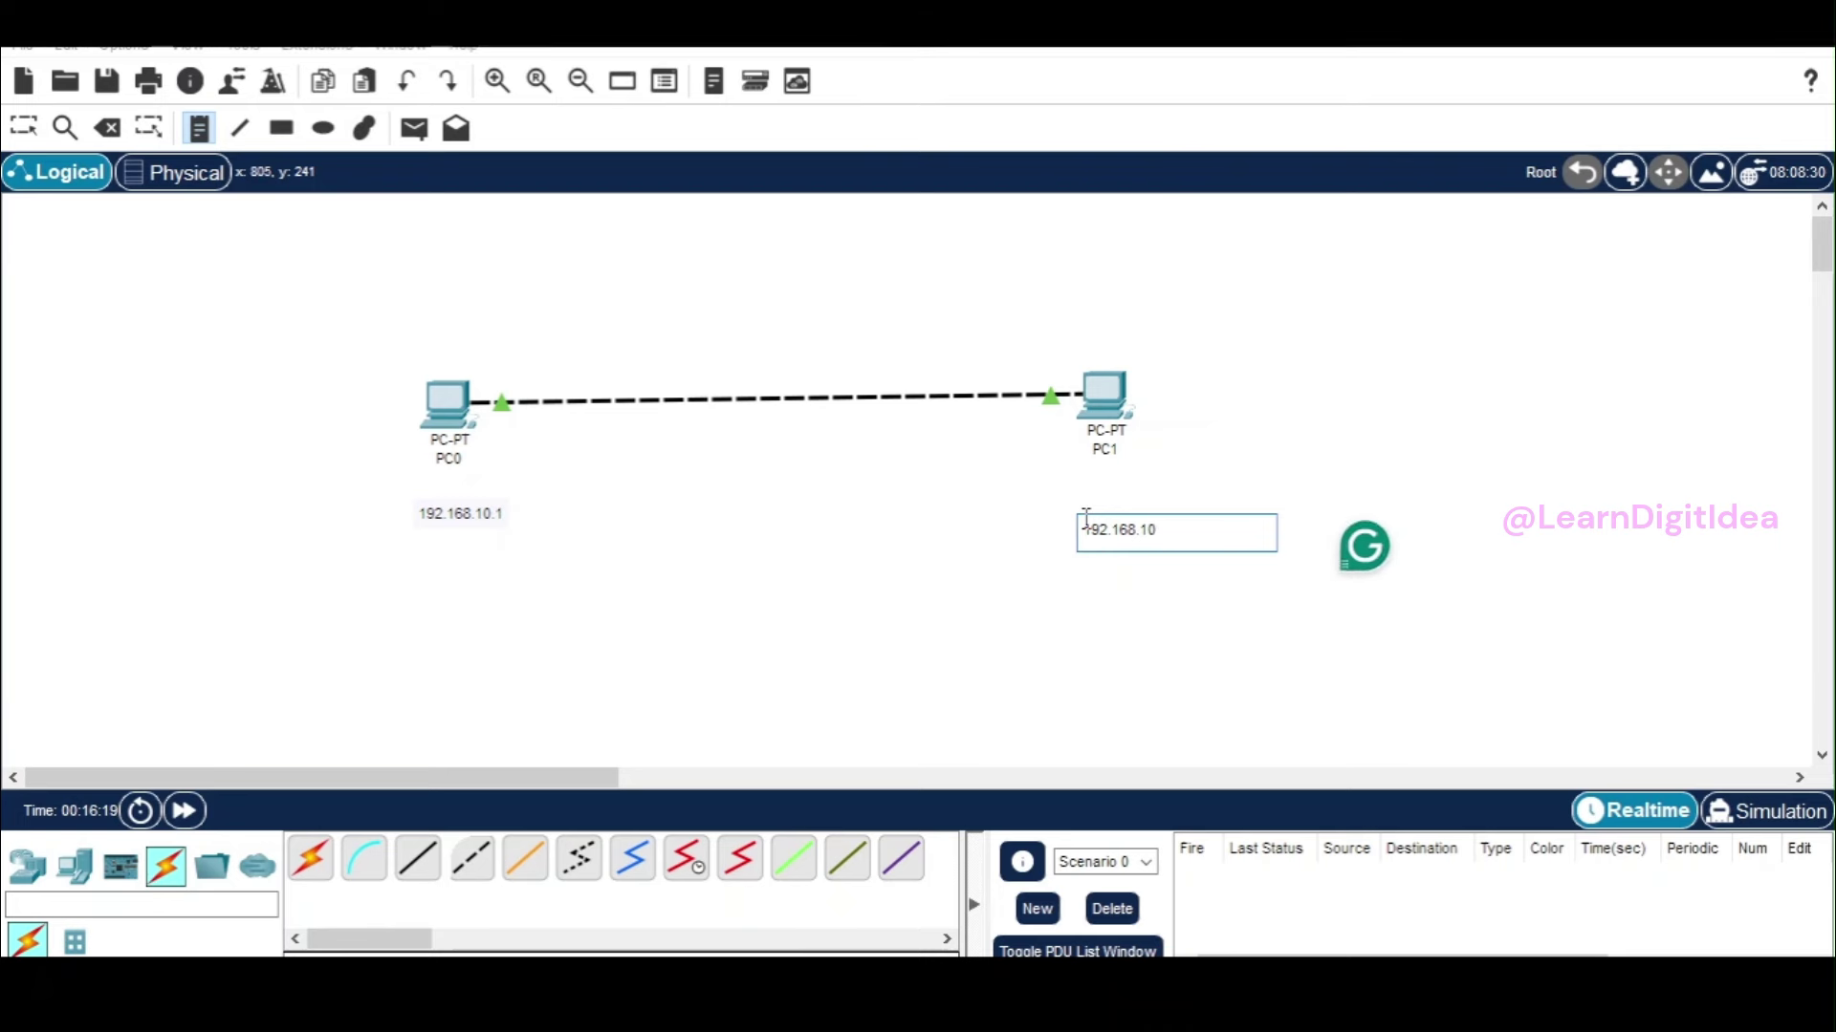
{"action": "type", "text": ".20"}
{"action": "left_click", "coordinate": [975, 565]}
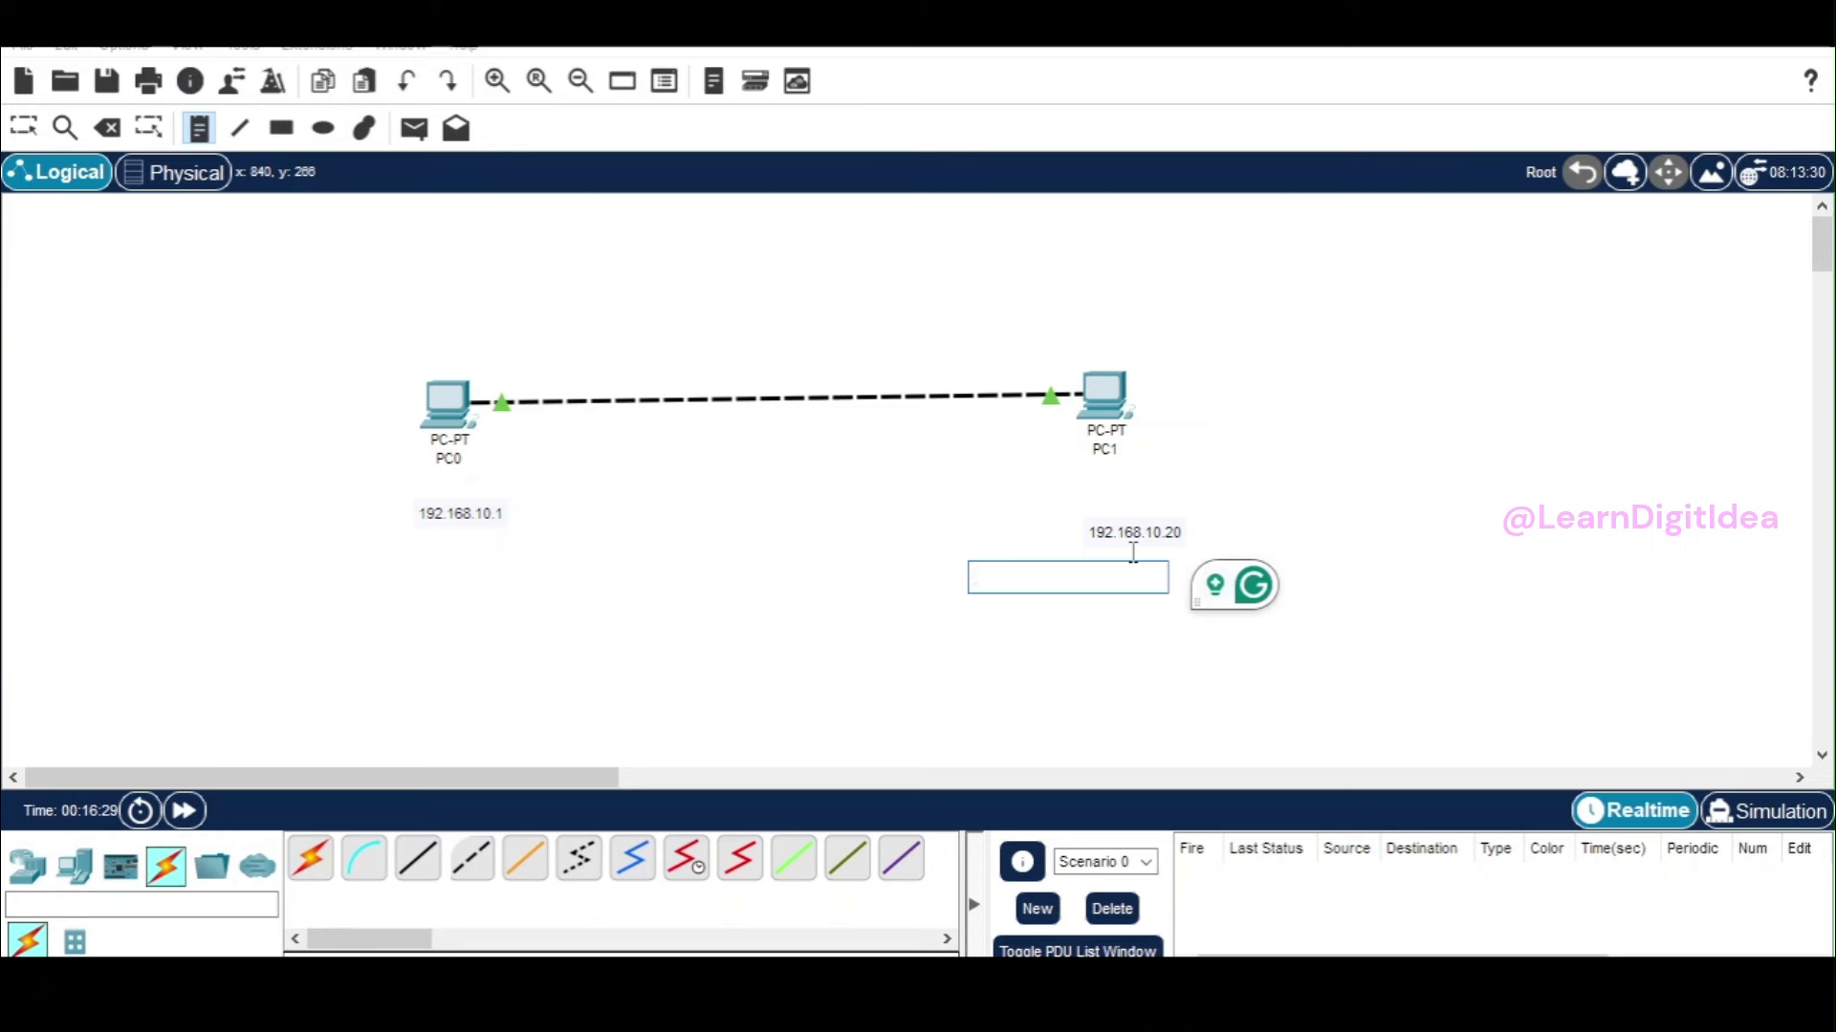
Move the two IP address notes closer so each sits directly beneath its PC's name label.
{"action": "left_click", "coordinate": [24, 127]}
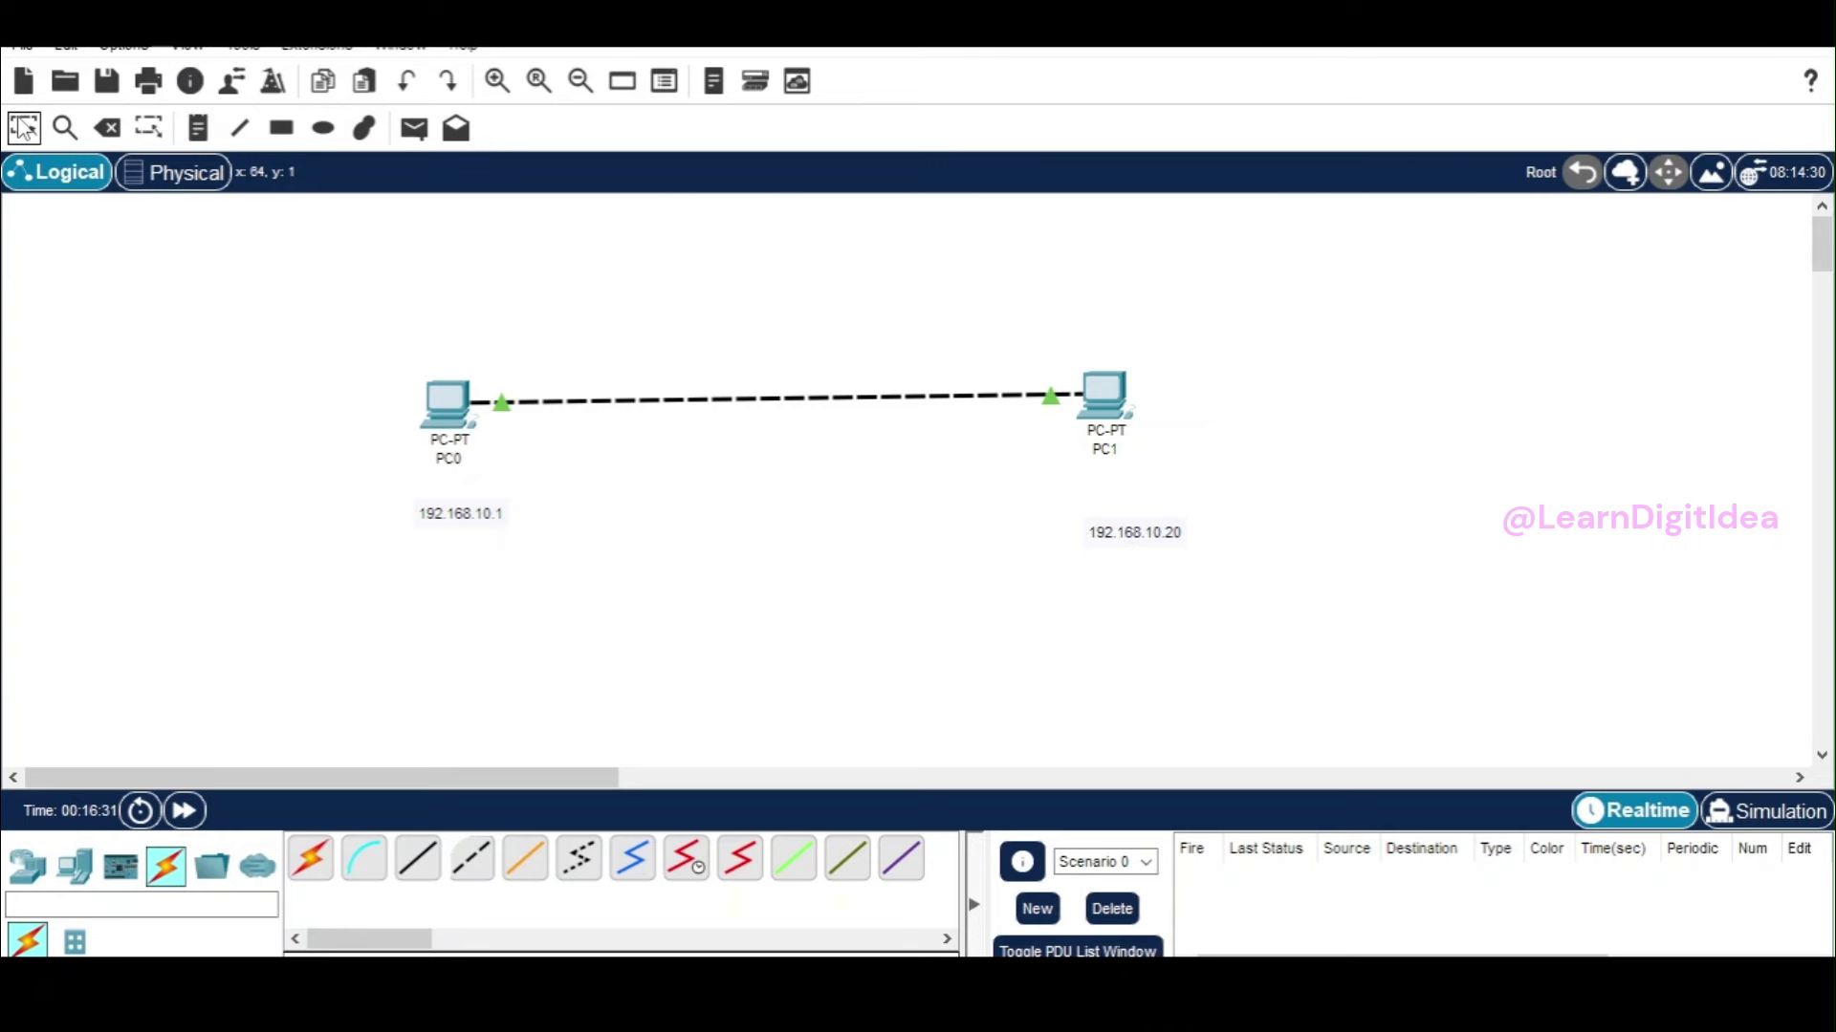
{"action": "left_click_drag", "start_coordinate": [1107, 539], "coordinate": [1068, 499]}
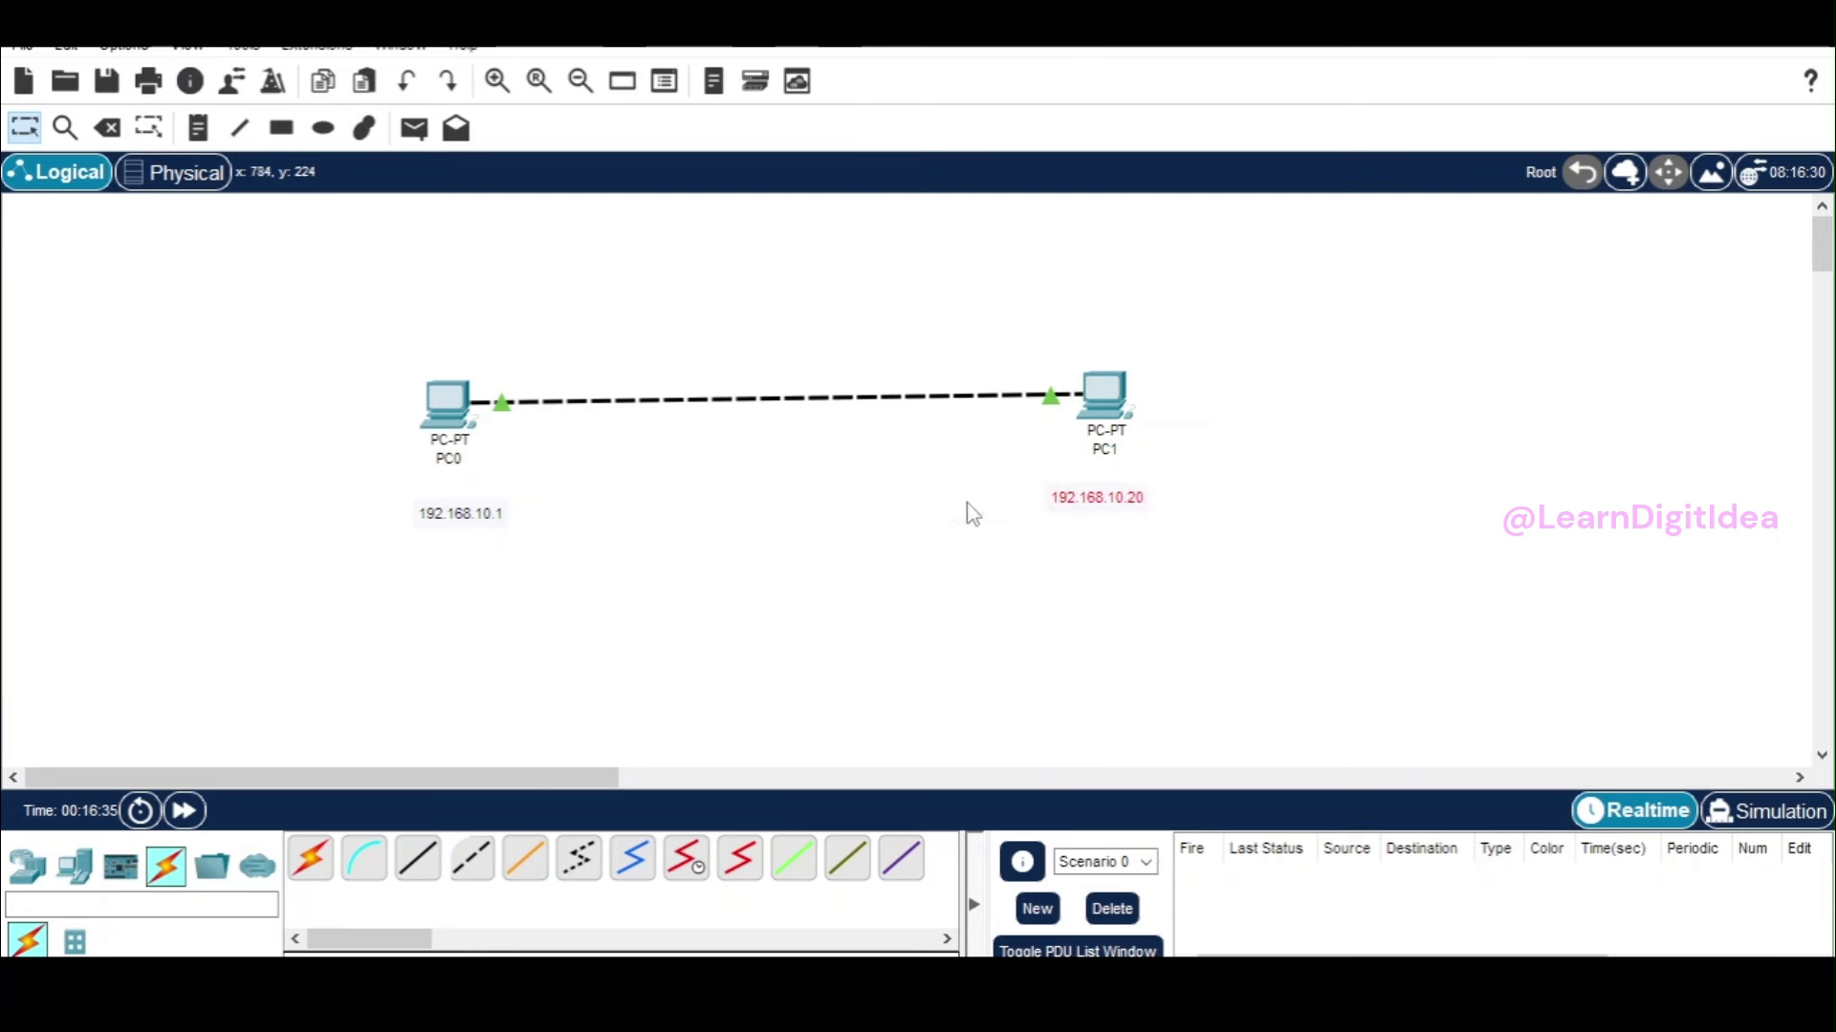
{"action": "left_click", "coordinate": [462, 517]}
{"action": "left_click_drag", "start_coordinate": [461, 516], "coordinate": [454, 494]}
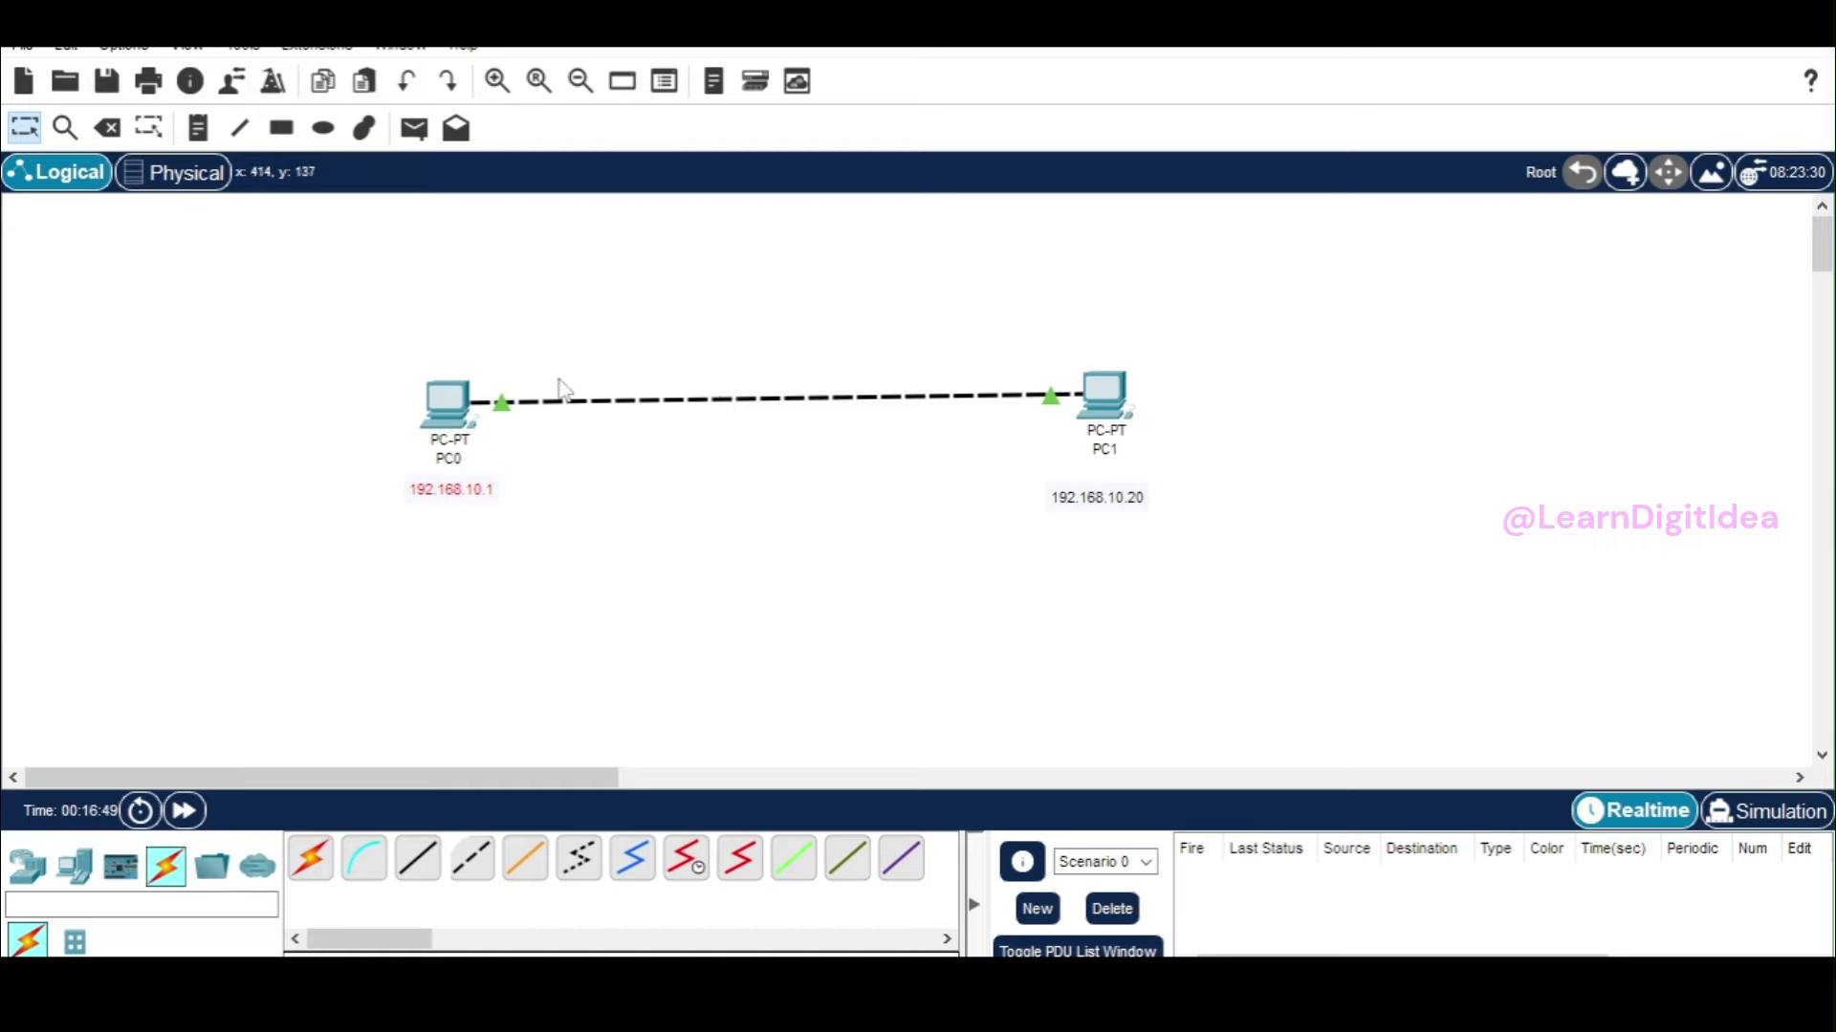
Ping 192.168.10.20 from PC0's Command Prompt and close PC0's device window.
{"action": "left_click", "coordinate": [444, 411]}
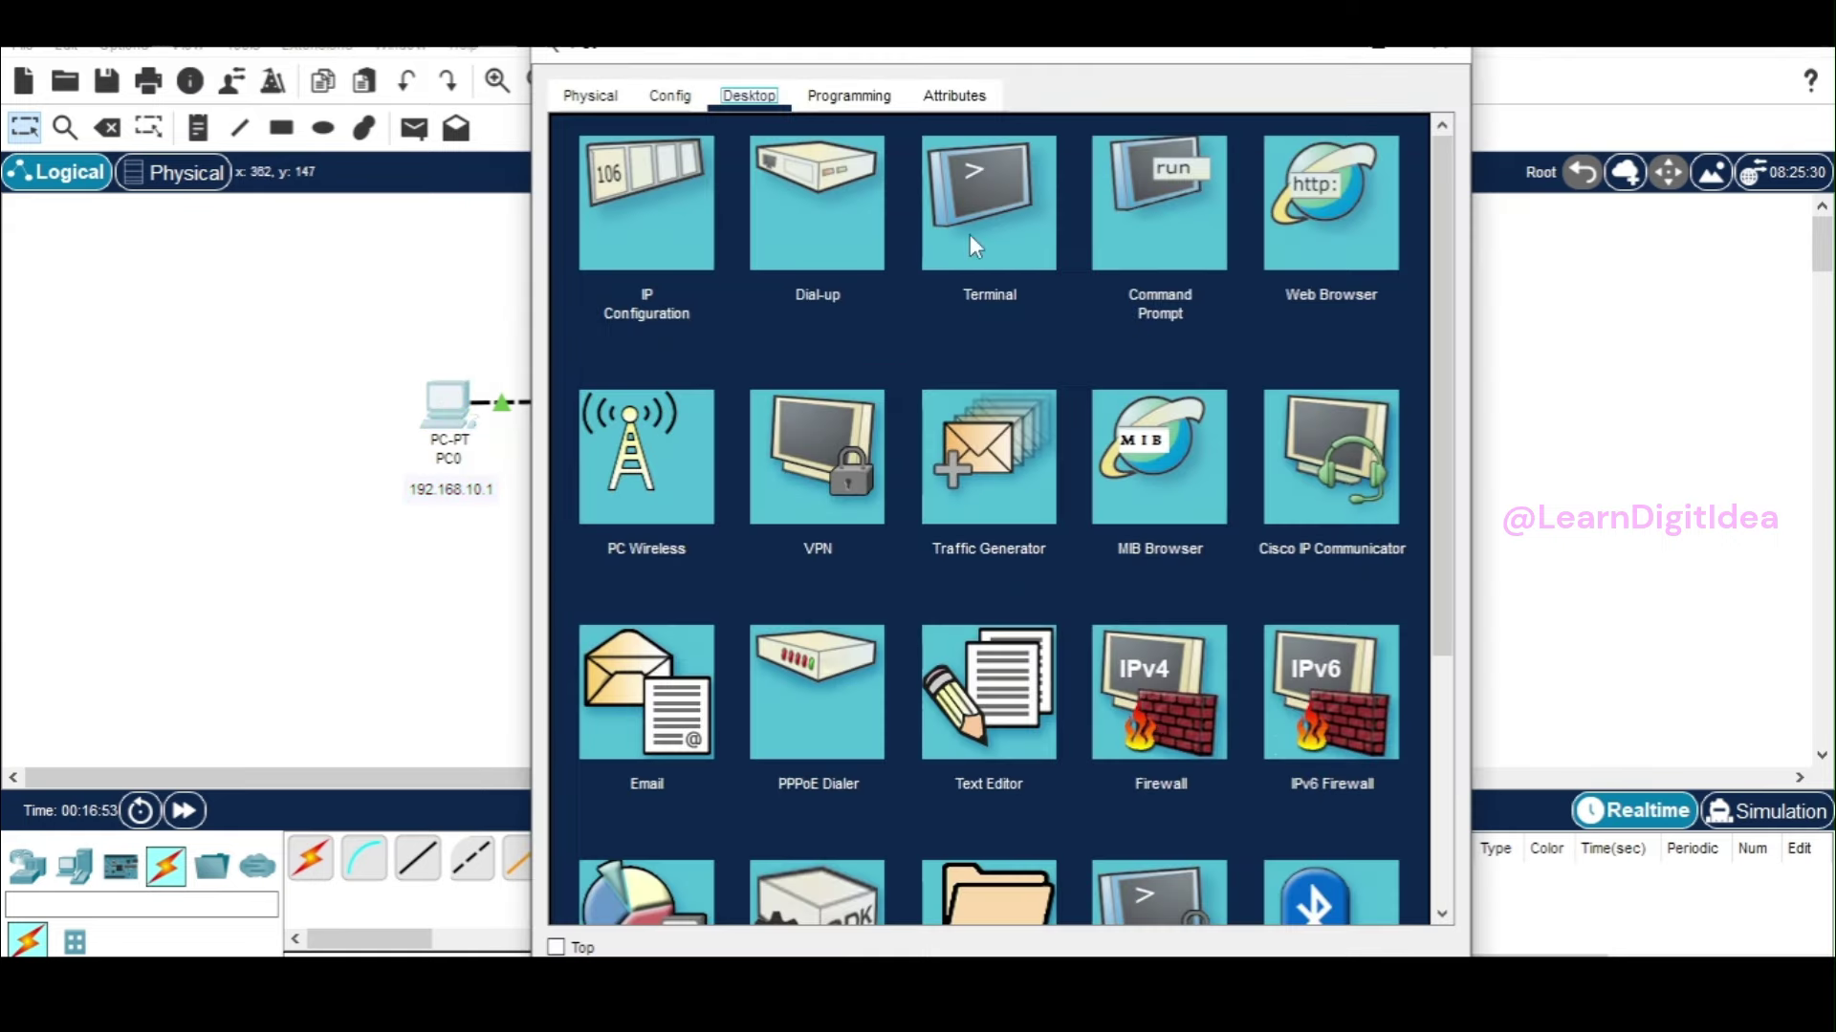
{"action": "left_click", "coordinate": [1168, 205]}
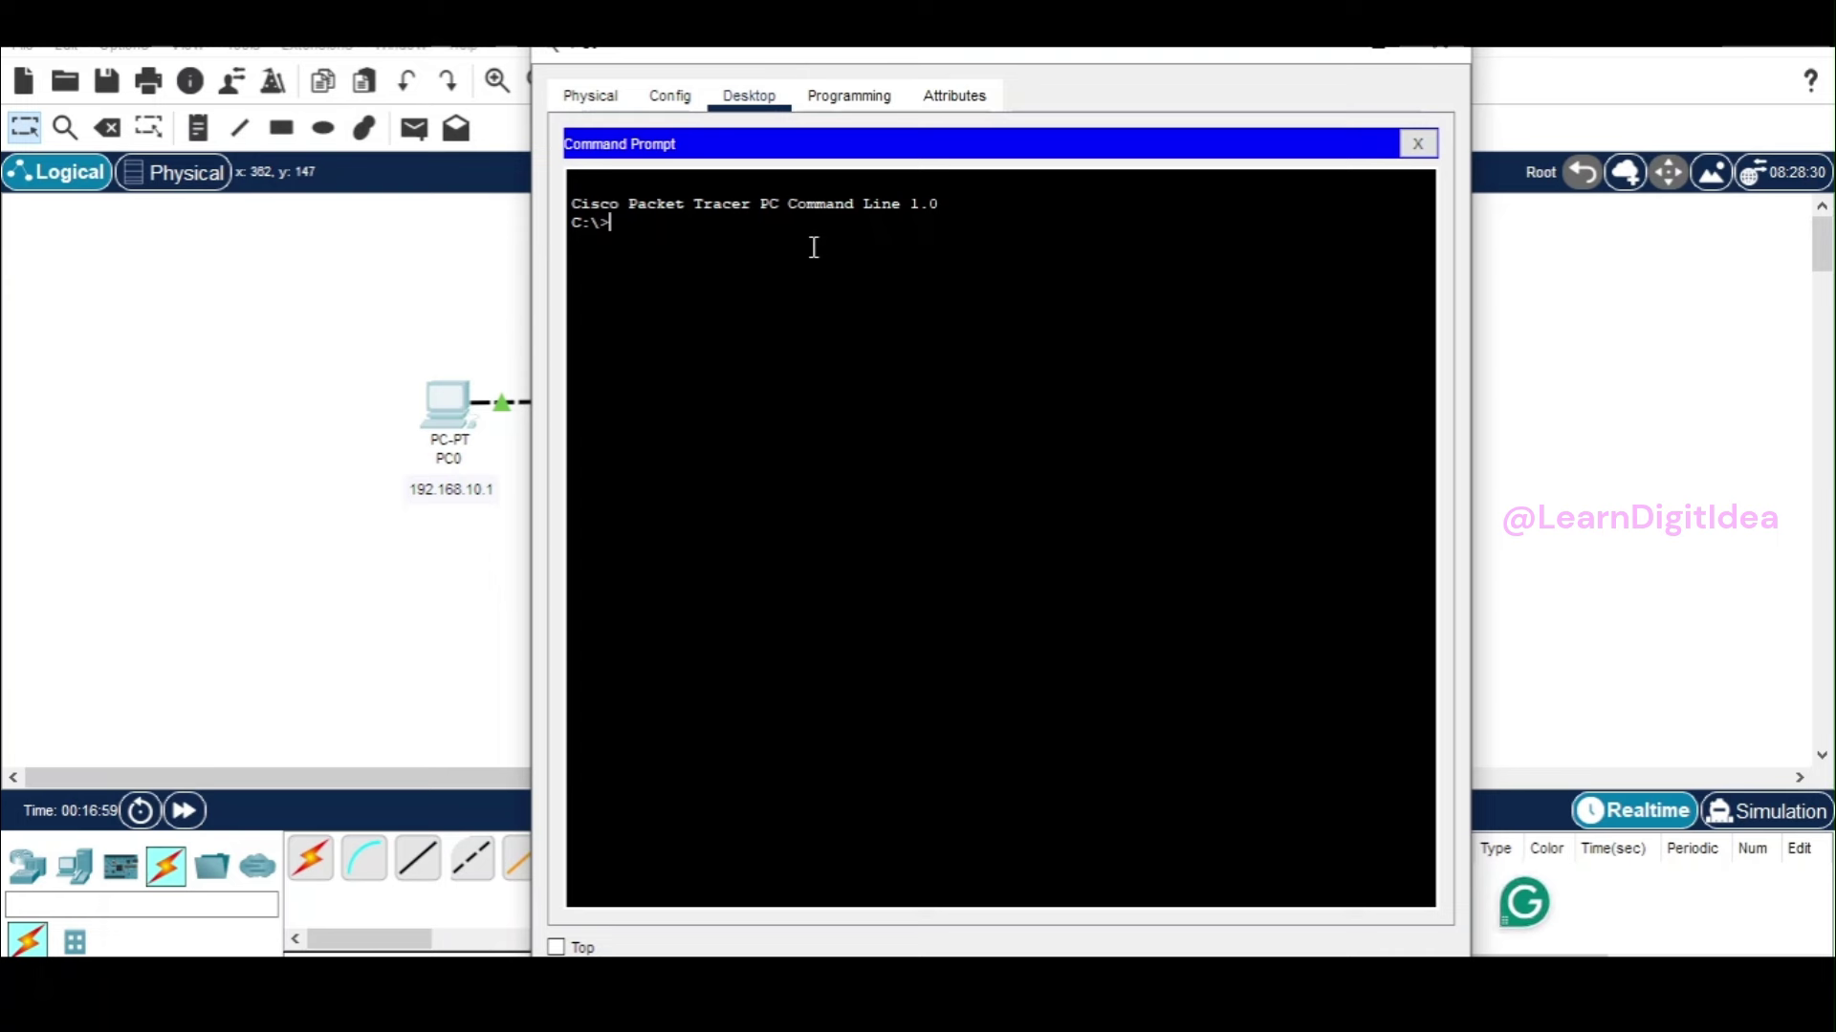
{"action": "type", "text": "pin"}
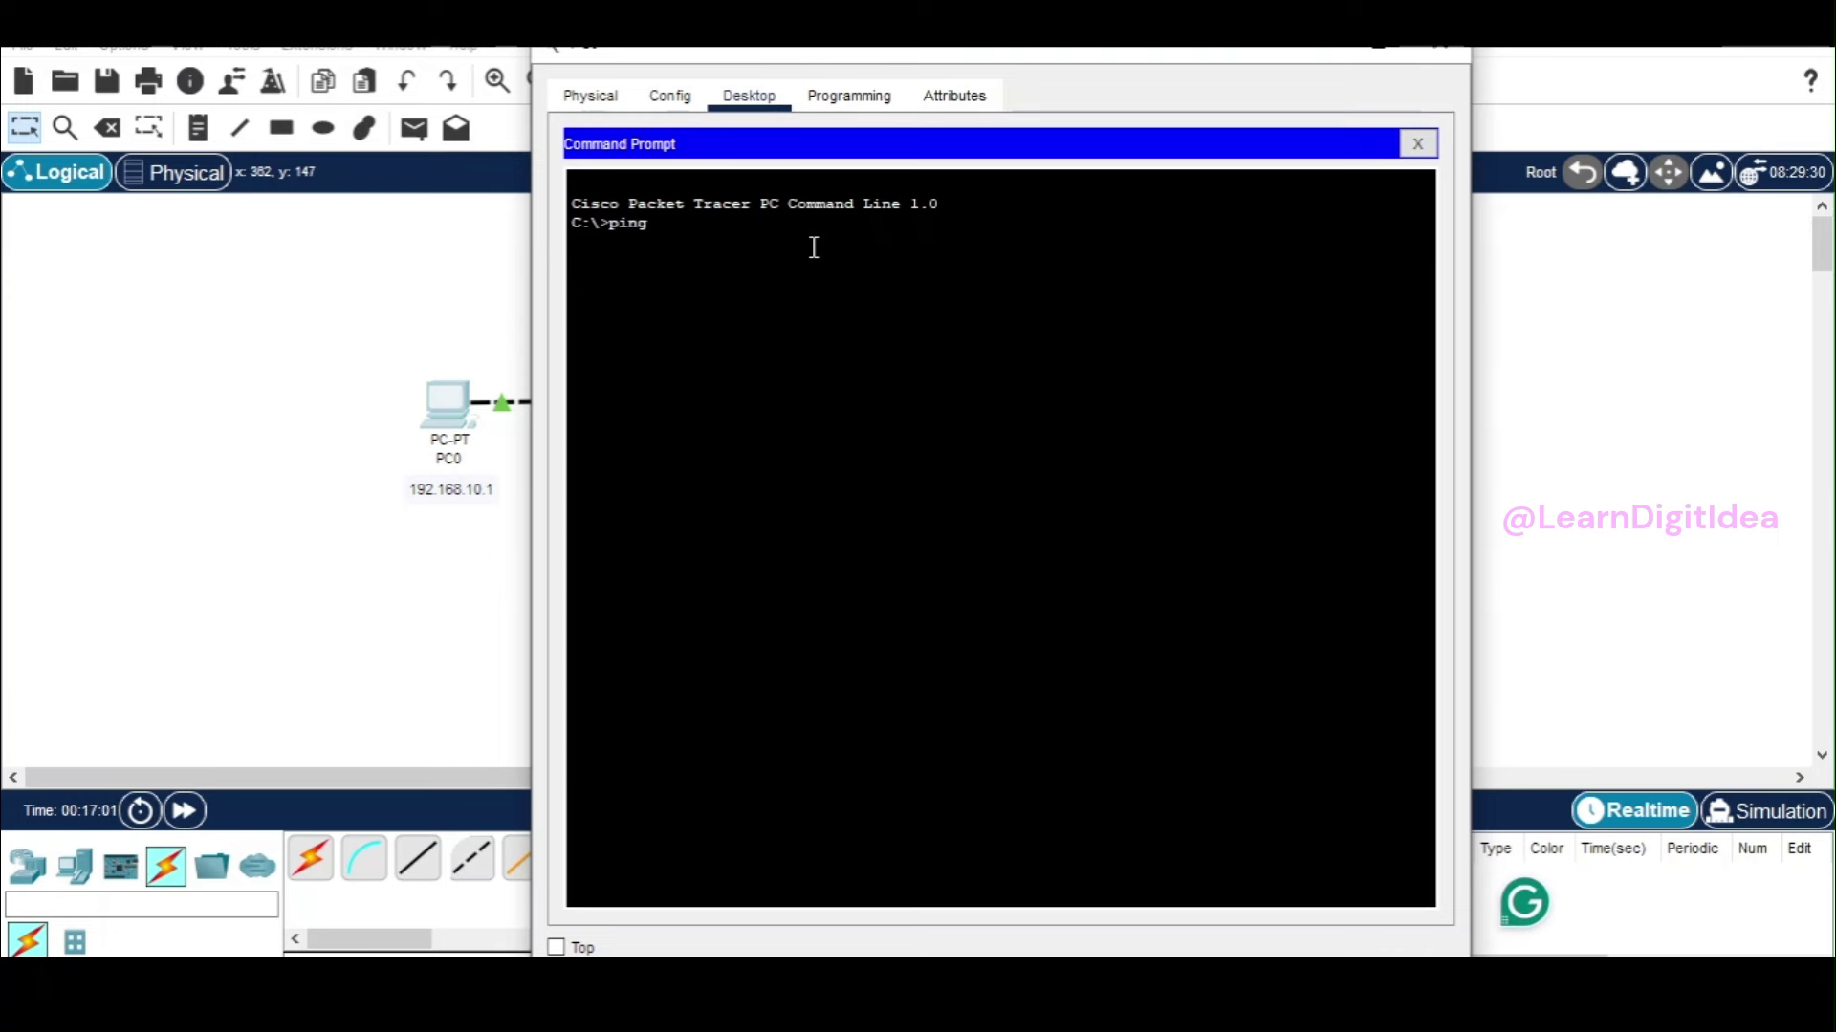
{"action": "type", "text": "g "}
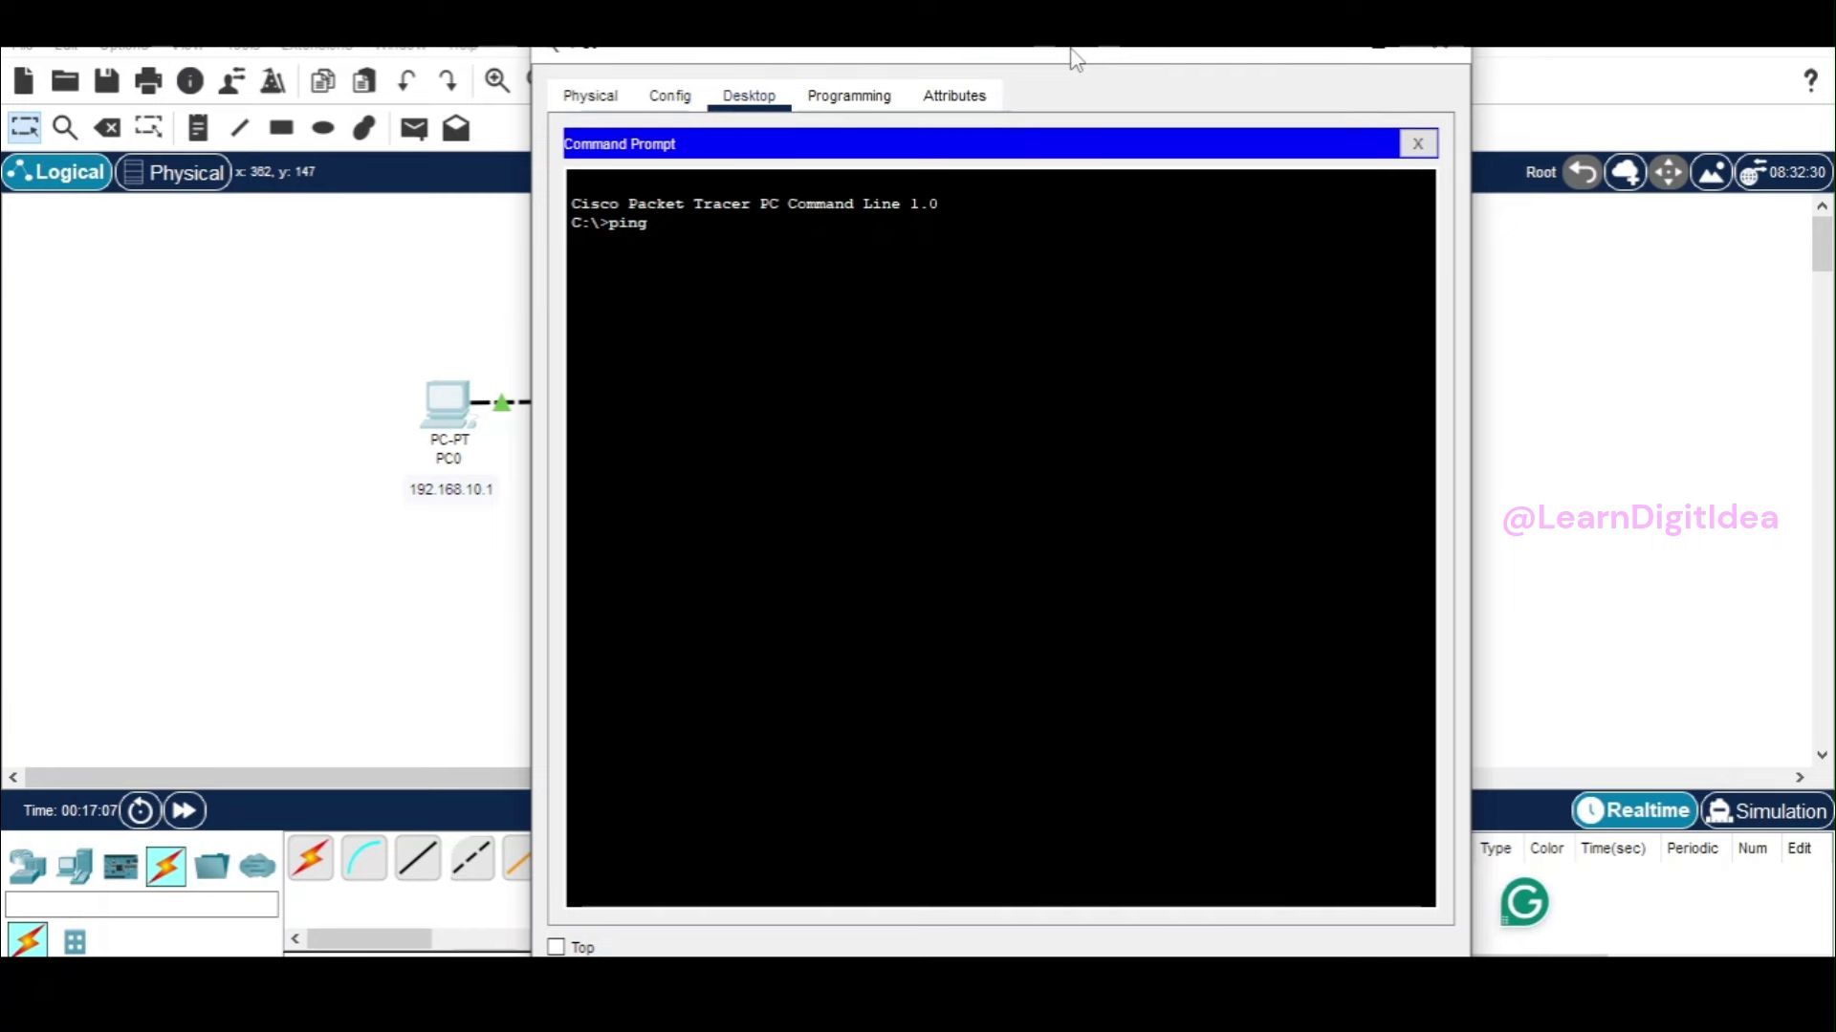
{"action": "type", "text": "192.1"}
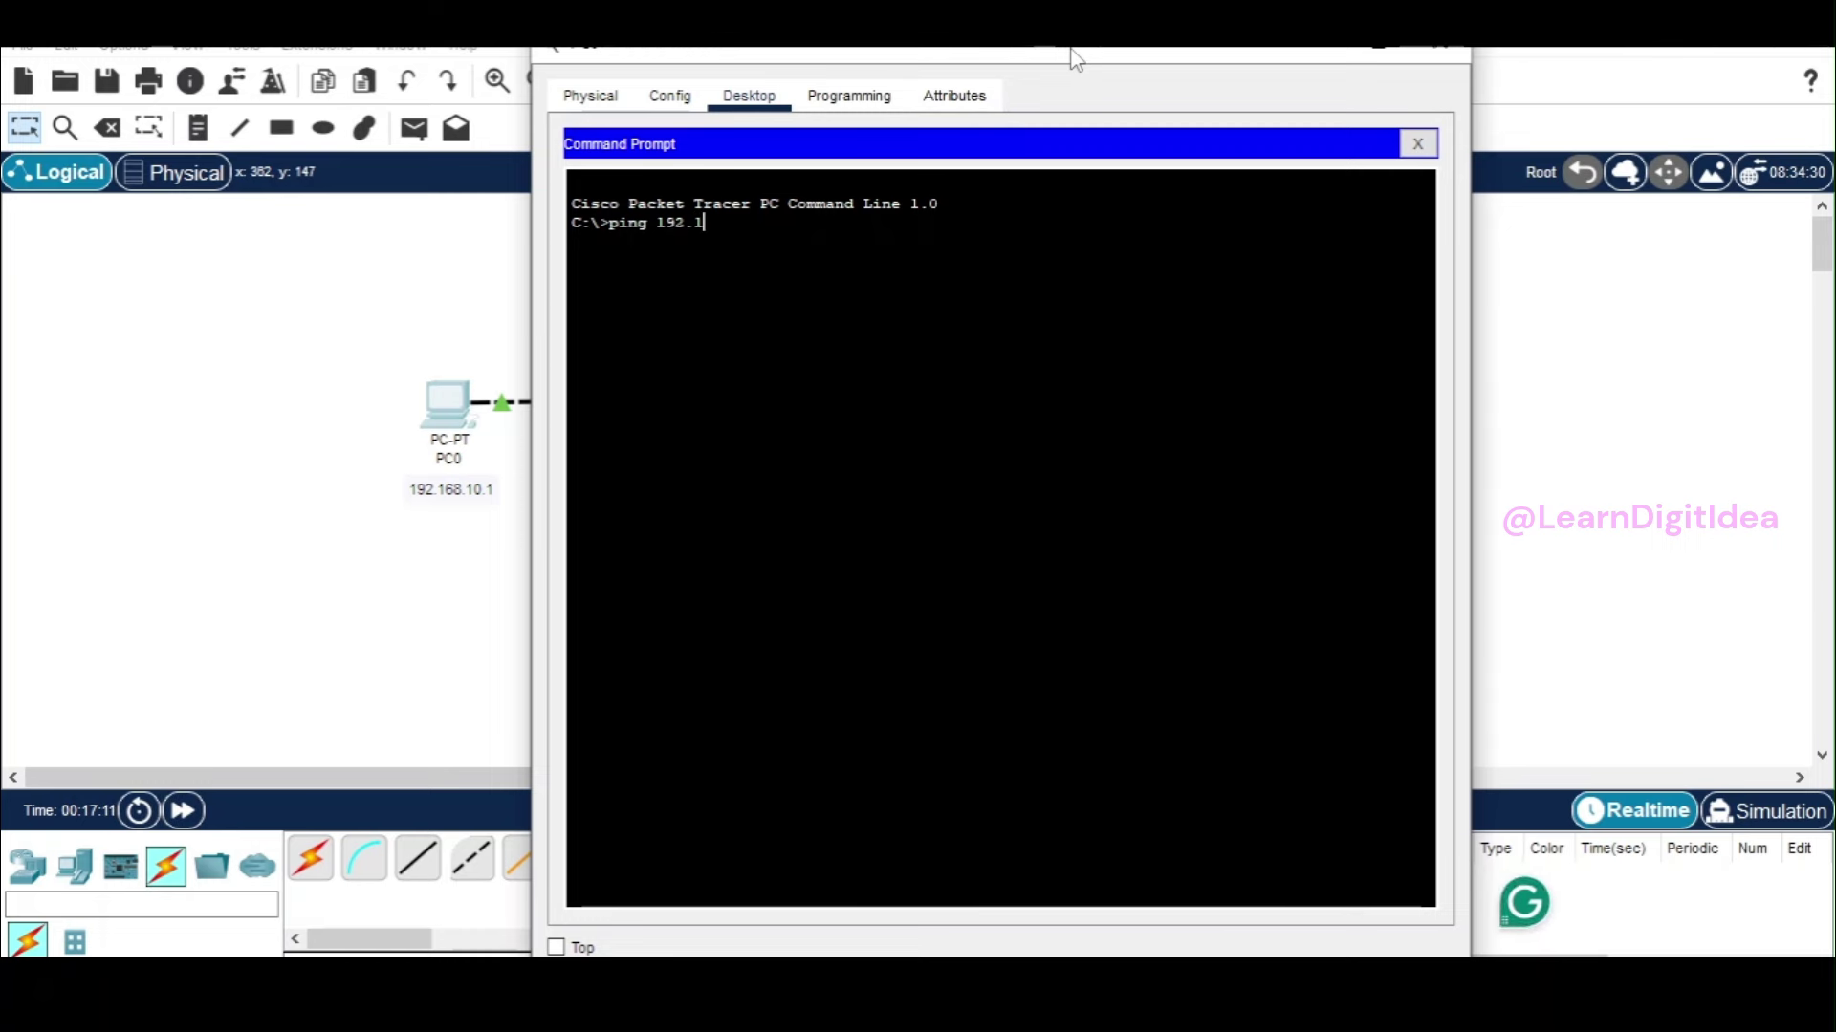
{"action": "type", "text": "68."}
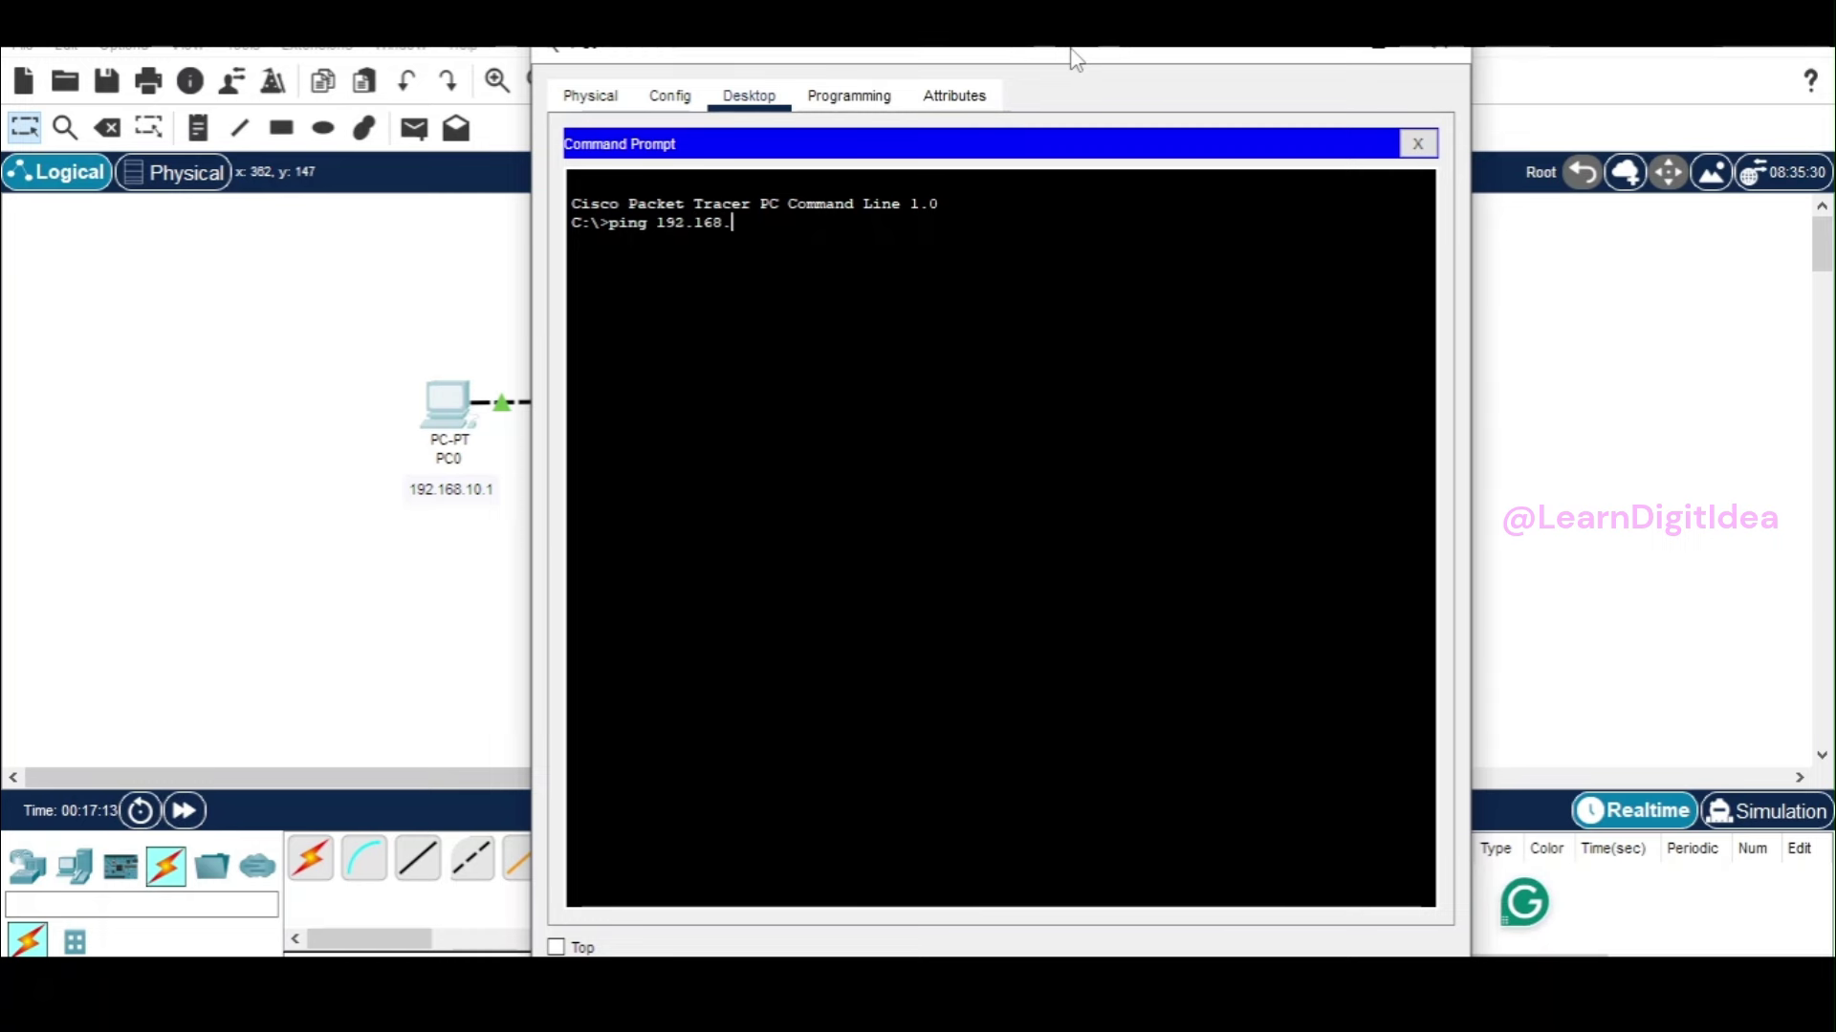
{"action": "type", "text": "10.20"}
{"action": "key", "text": "Return"}
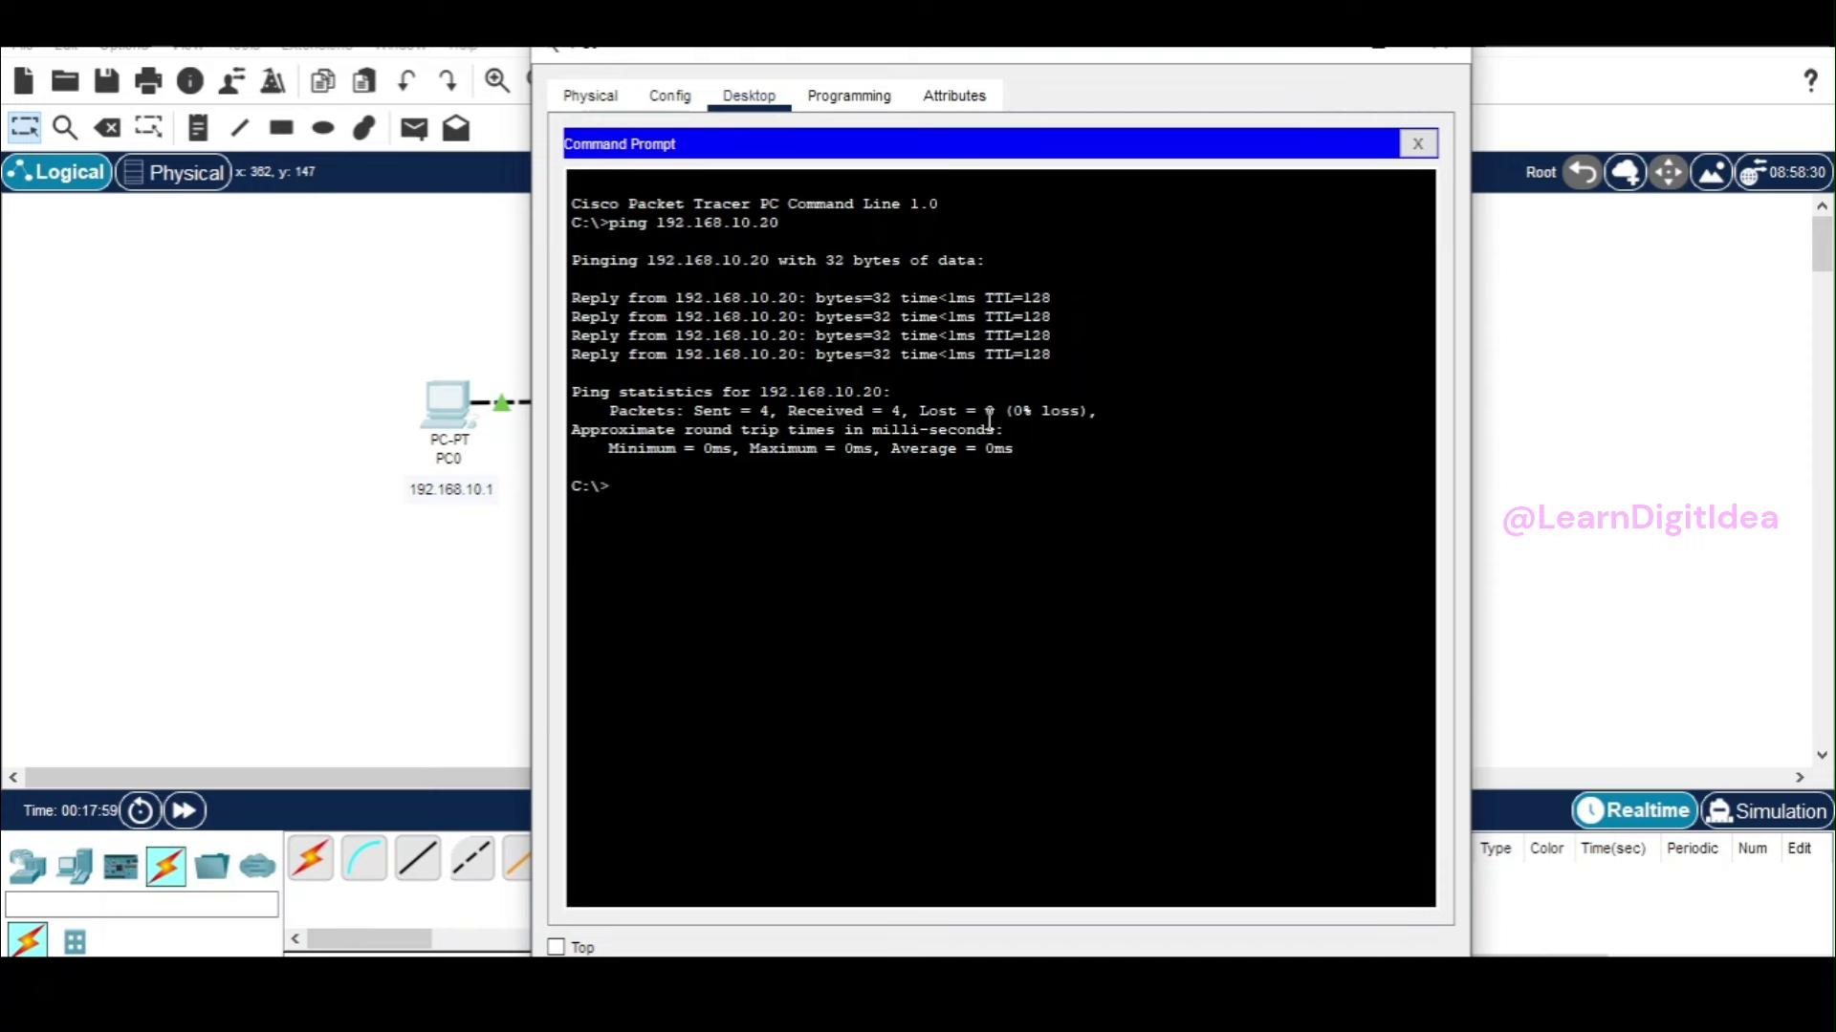
{"action": "left_click", "coordinate": [1311, 57]}
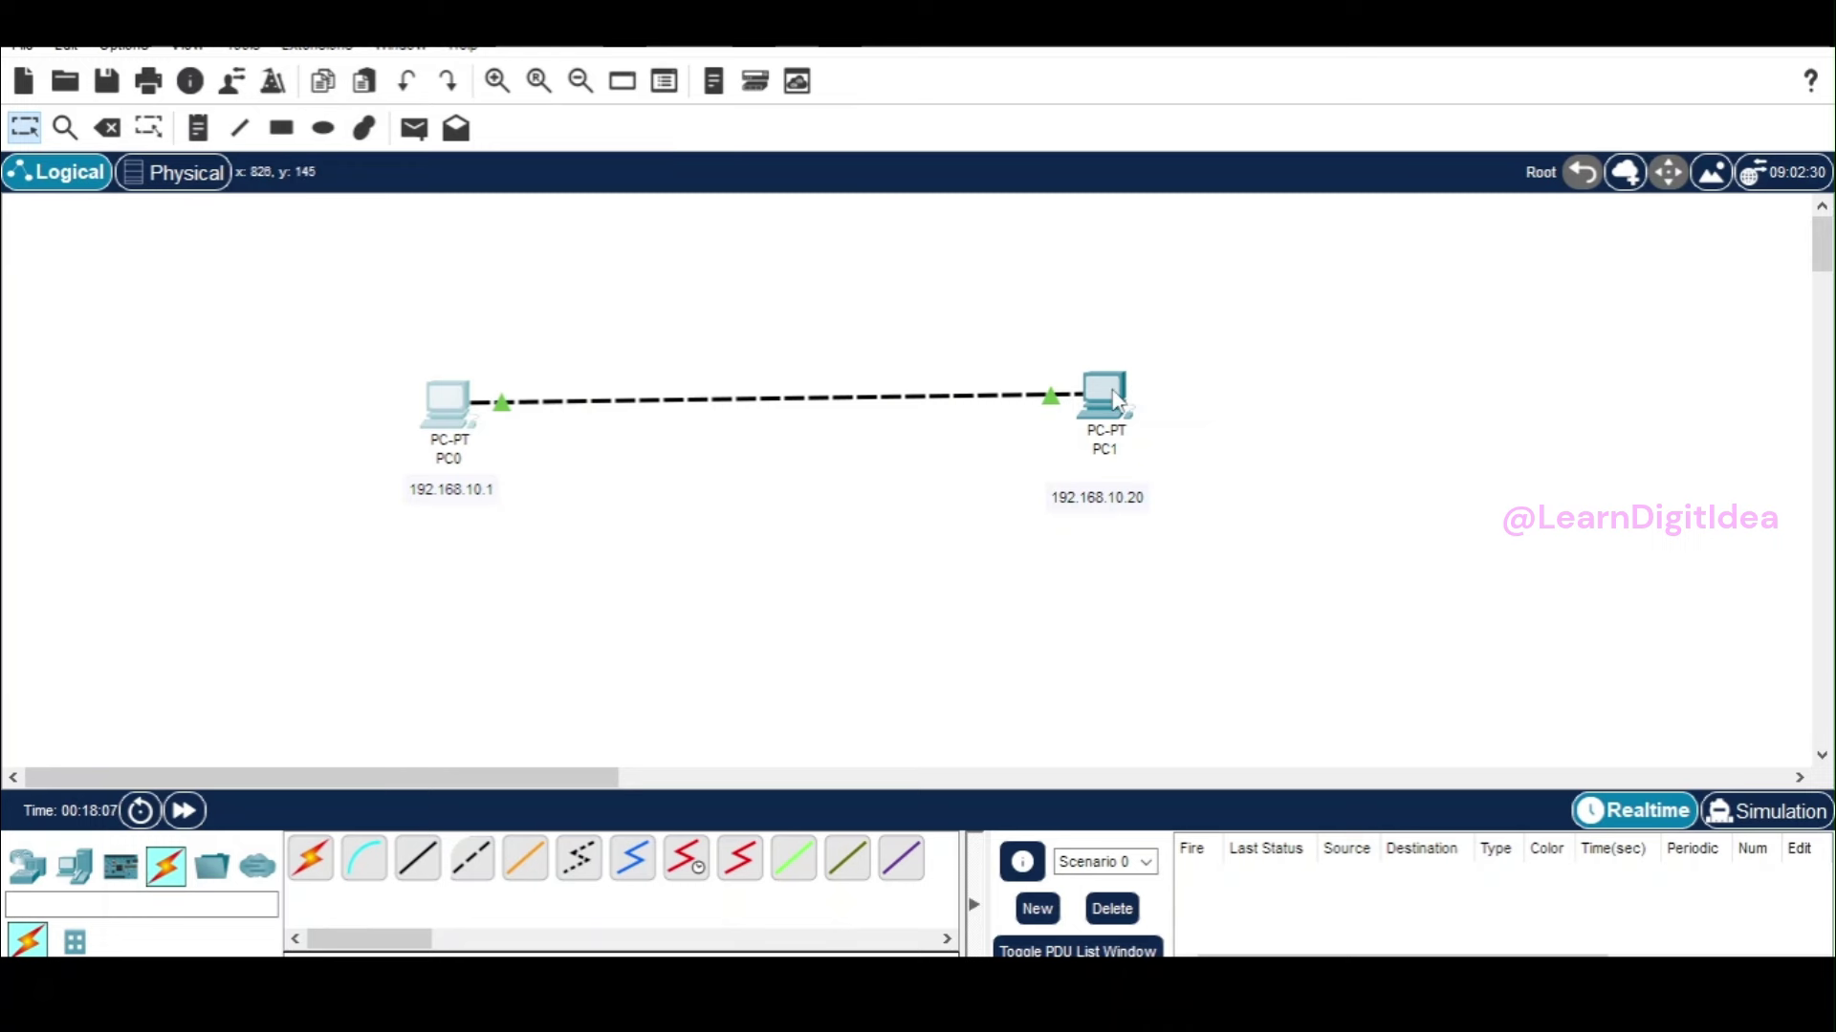
Ping 192.168.10.1 from PC1's Command Prompt and close PC1's device window.
{"action": "mouse_move", "coordinate": [1117, 401]}
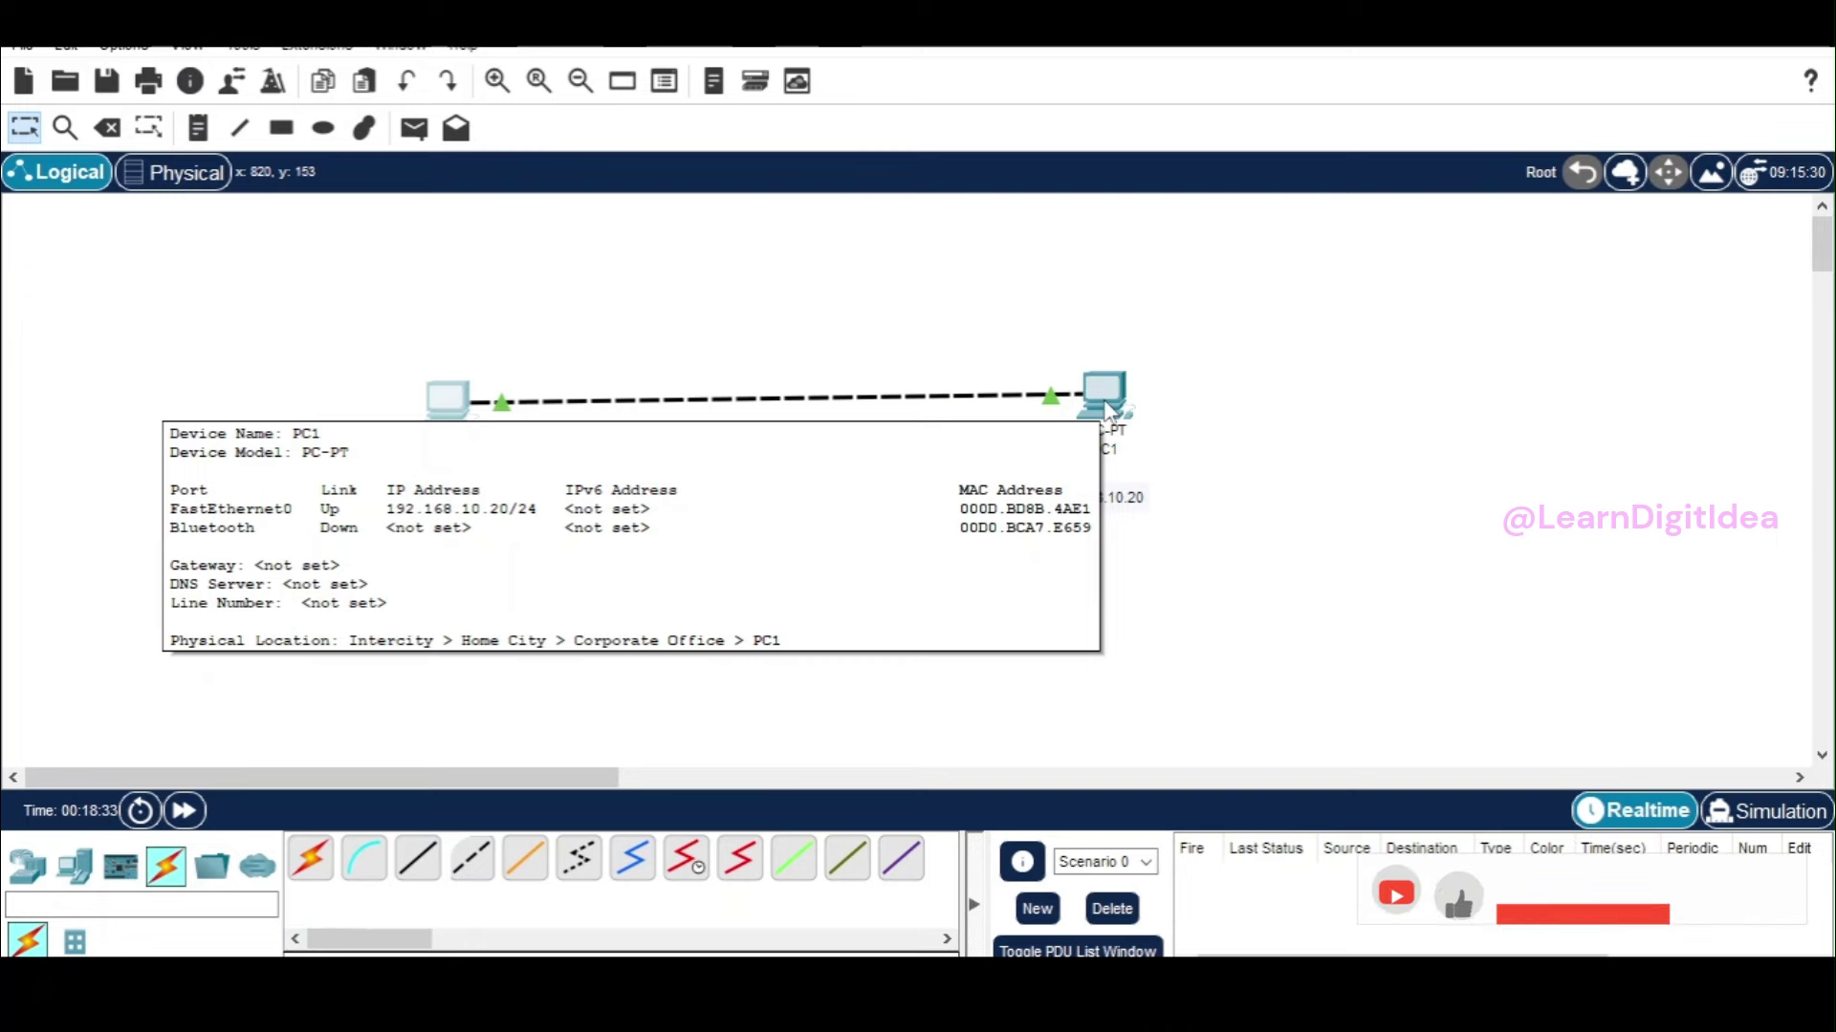
{"action": "left_click", "coordinate": [1106, 409]}
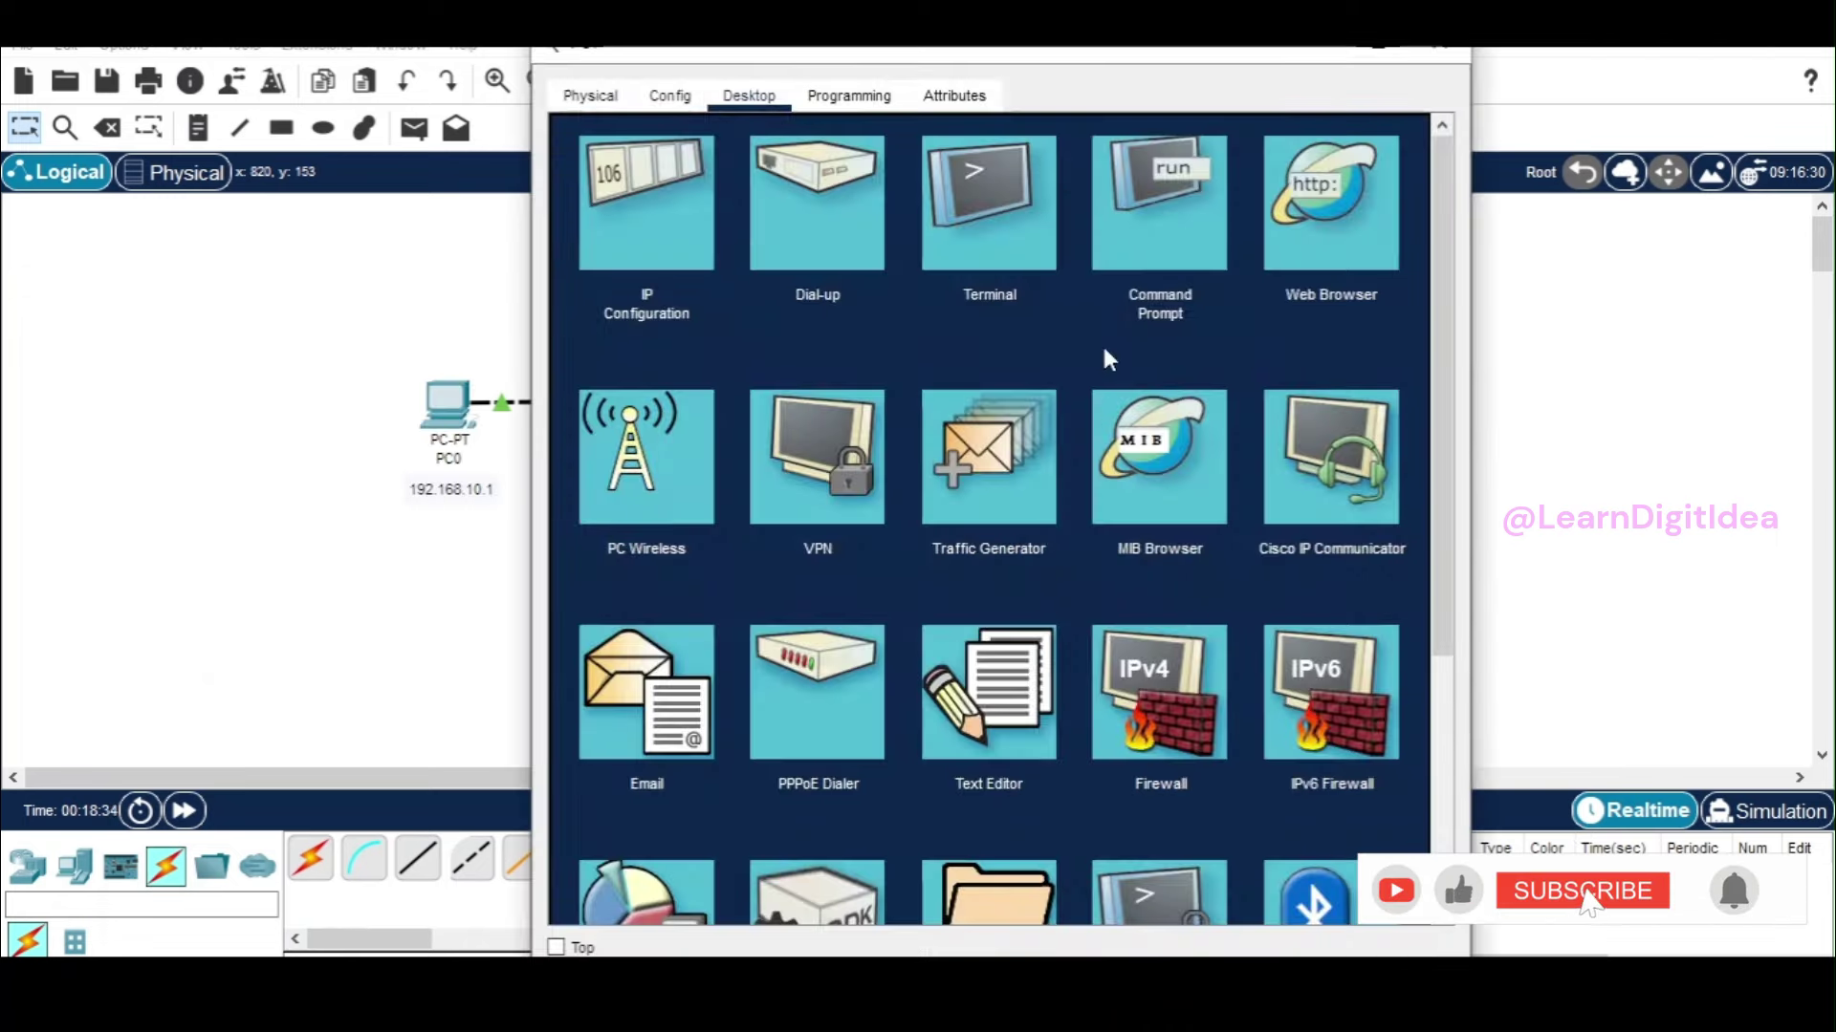
{"action": "left_click", "coordinate": [1161, 227]}
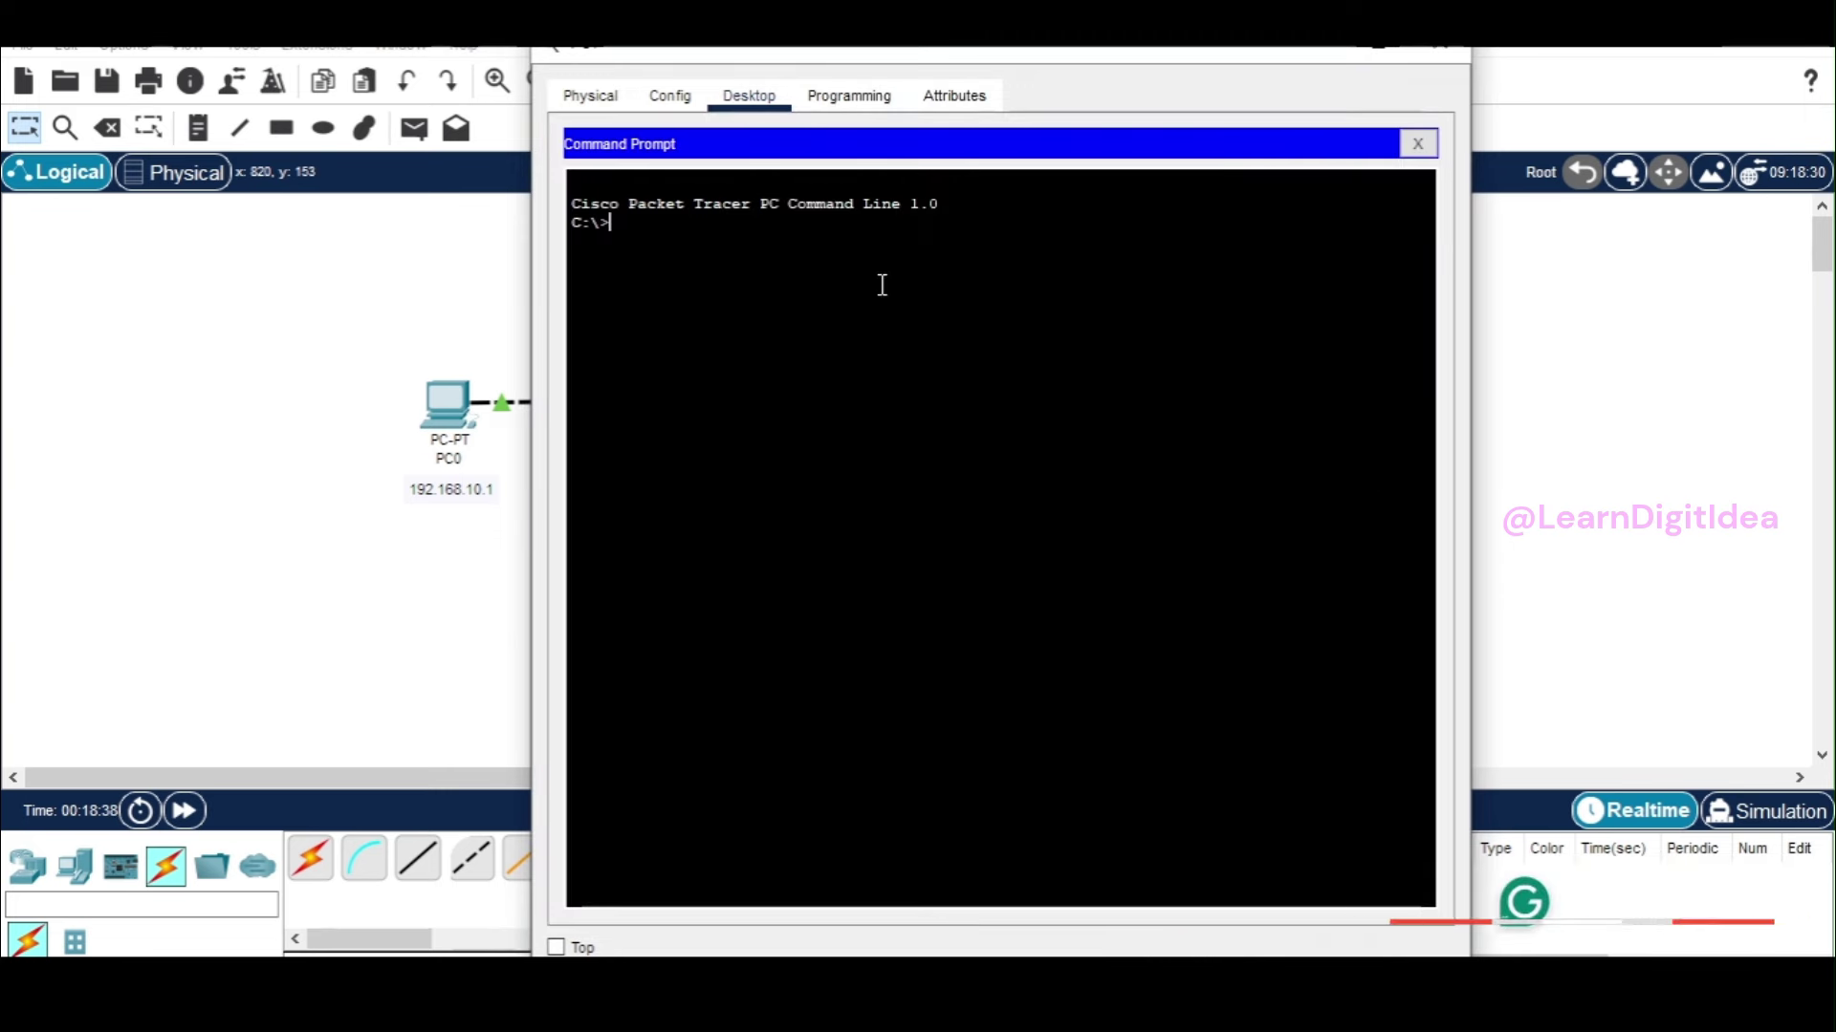
{"action": "type", "text": "ping "}
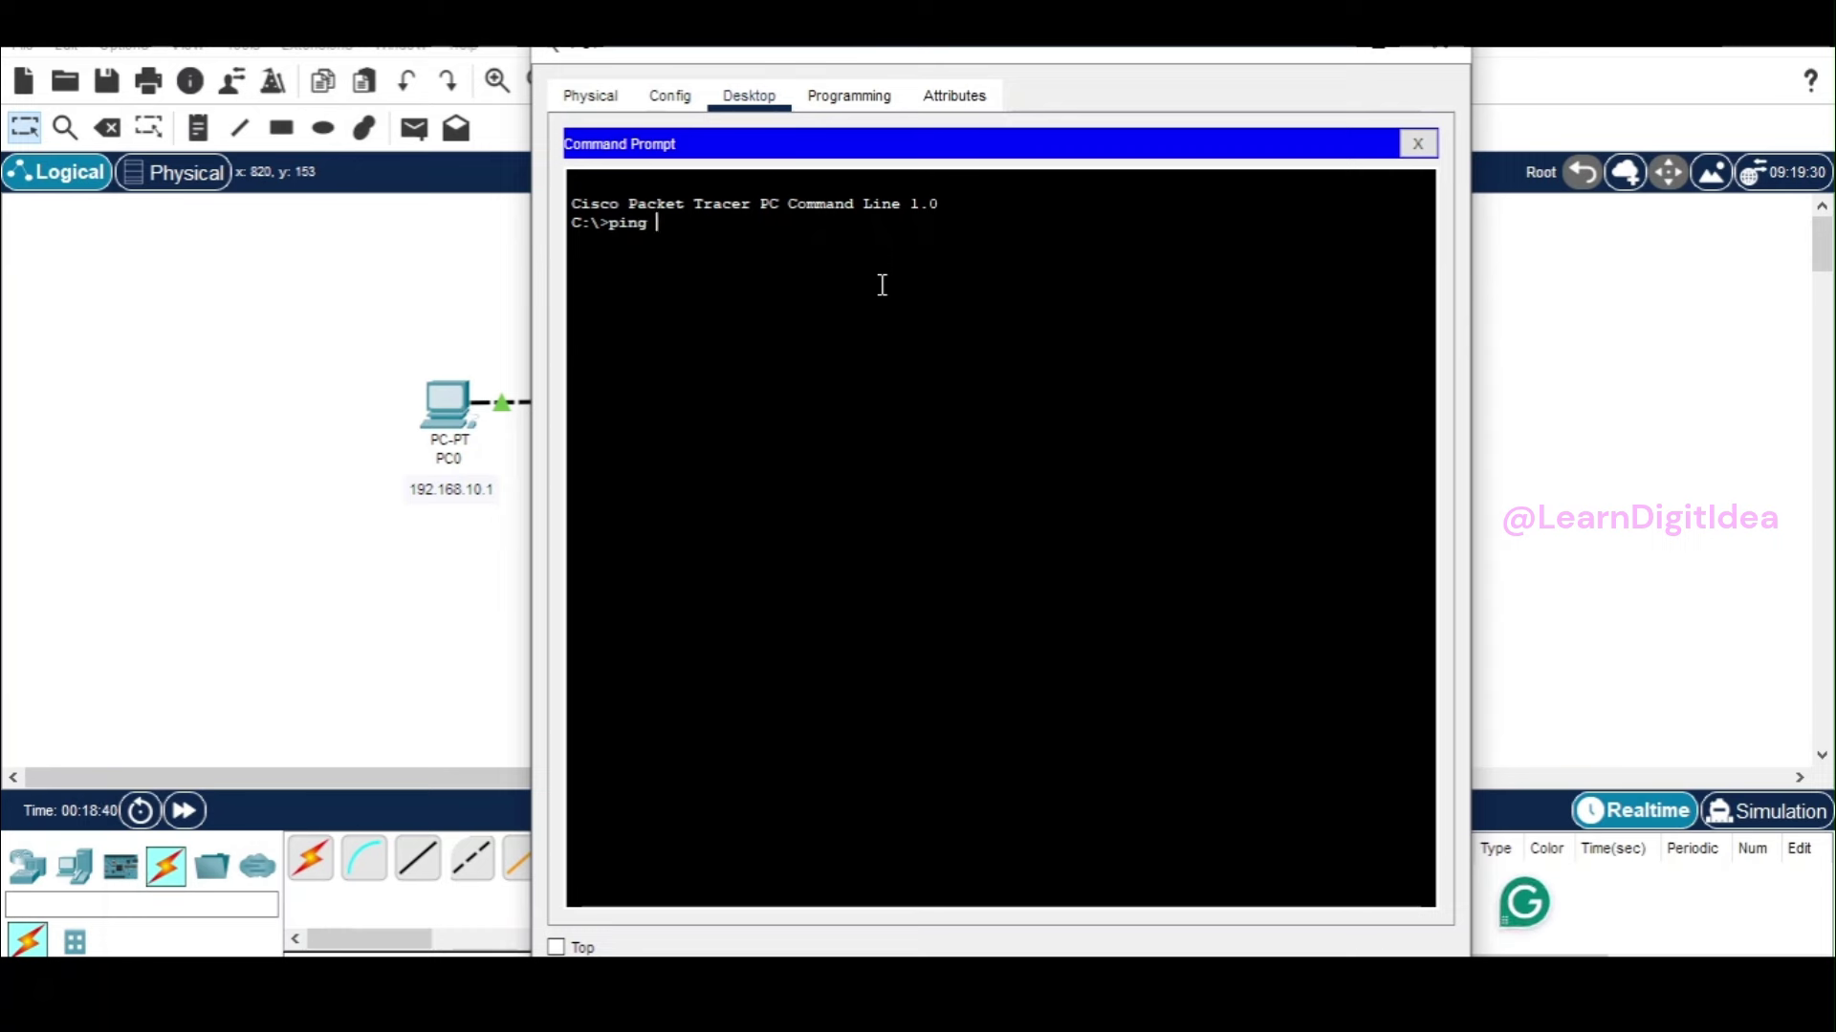
{"action": "type", "text": "192.168"}
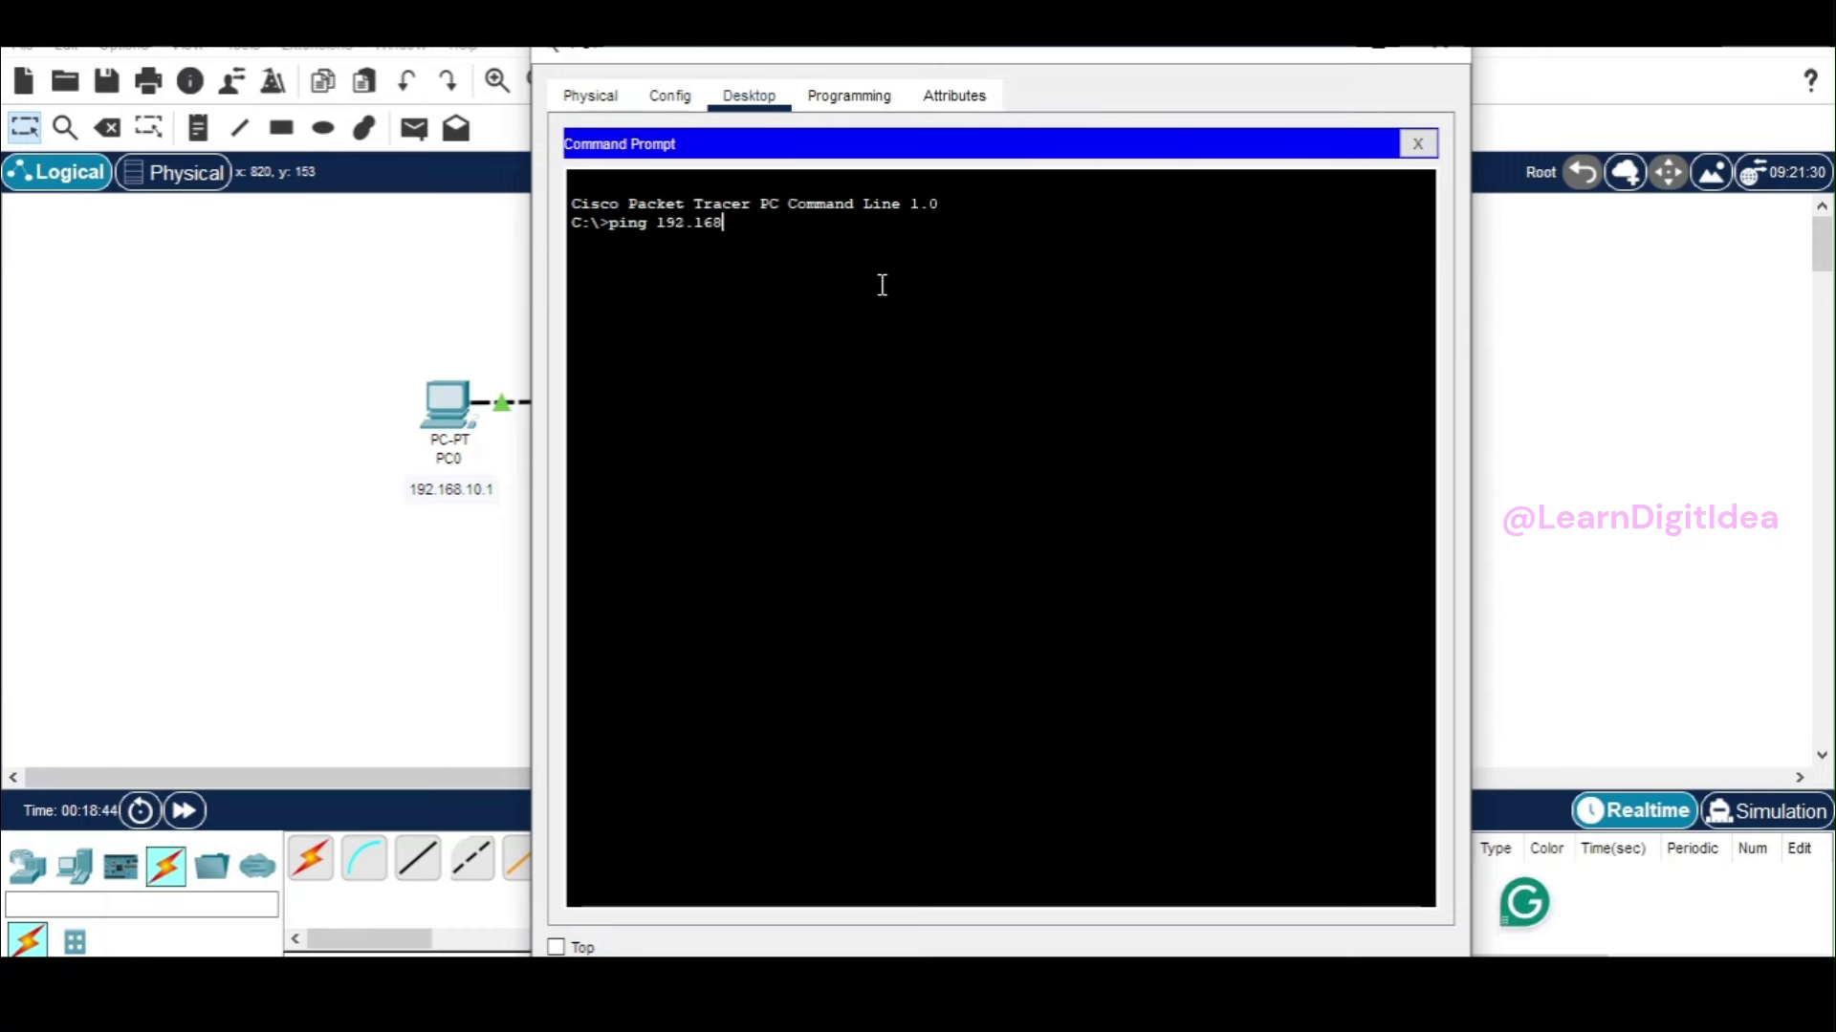
{"action": "type", "text": ".10.1"}
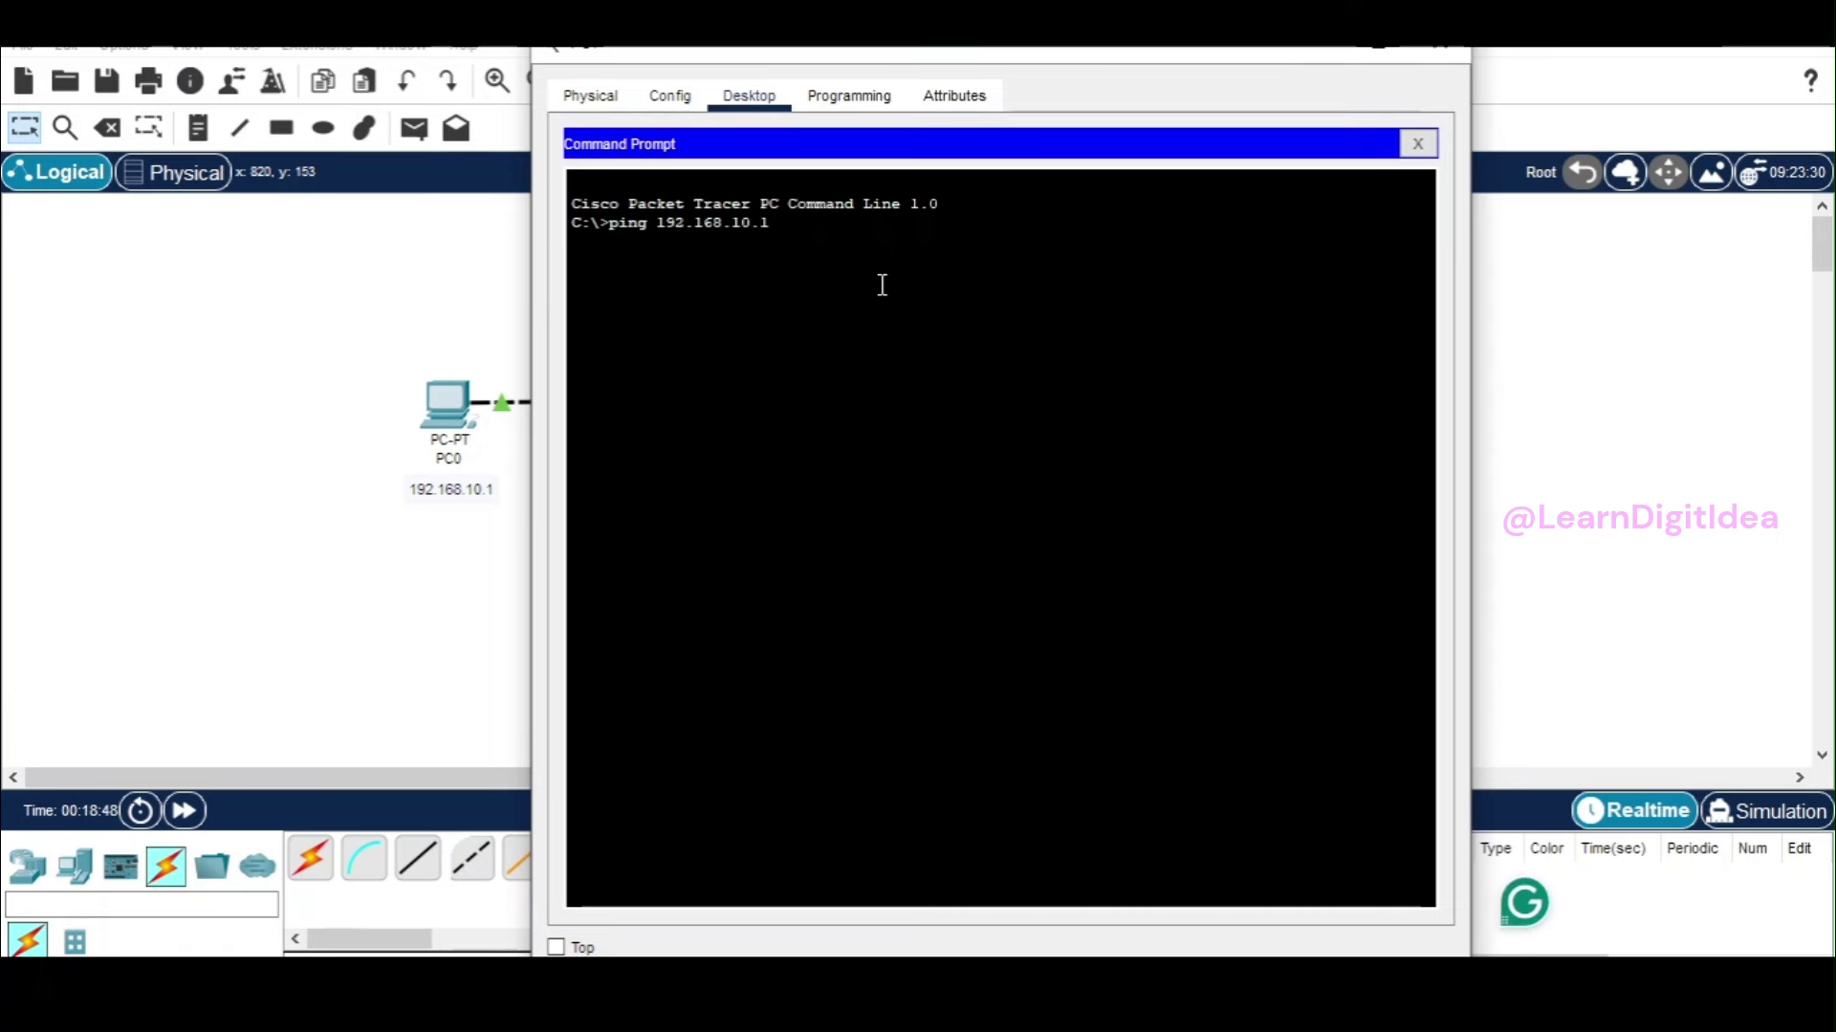
{"action": "key", "text": "Return"}
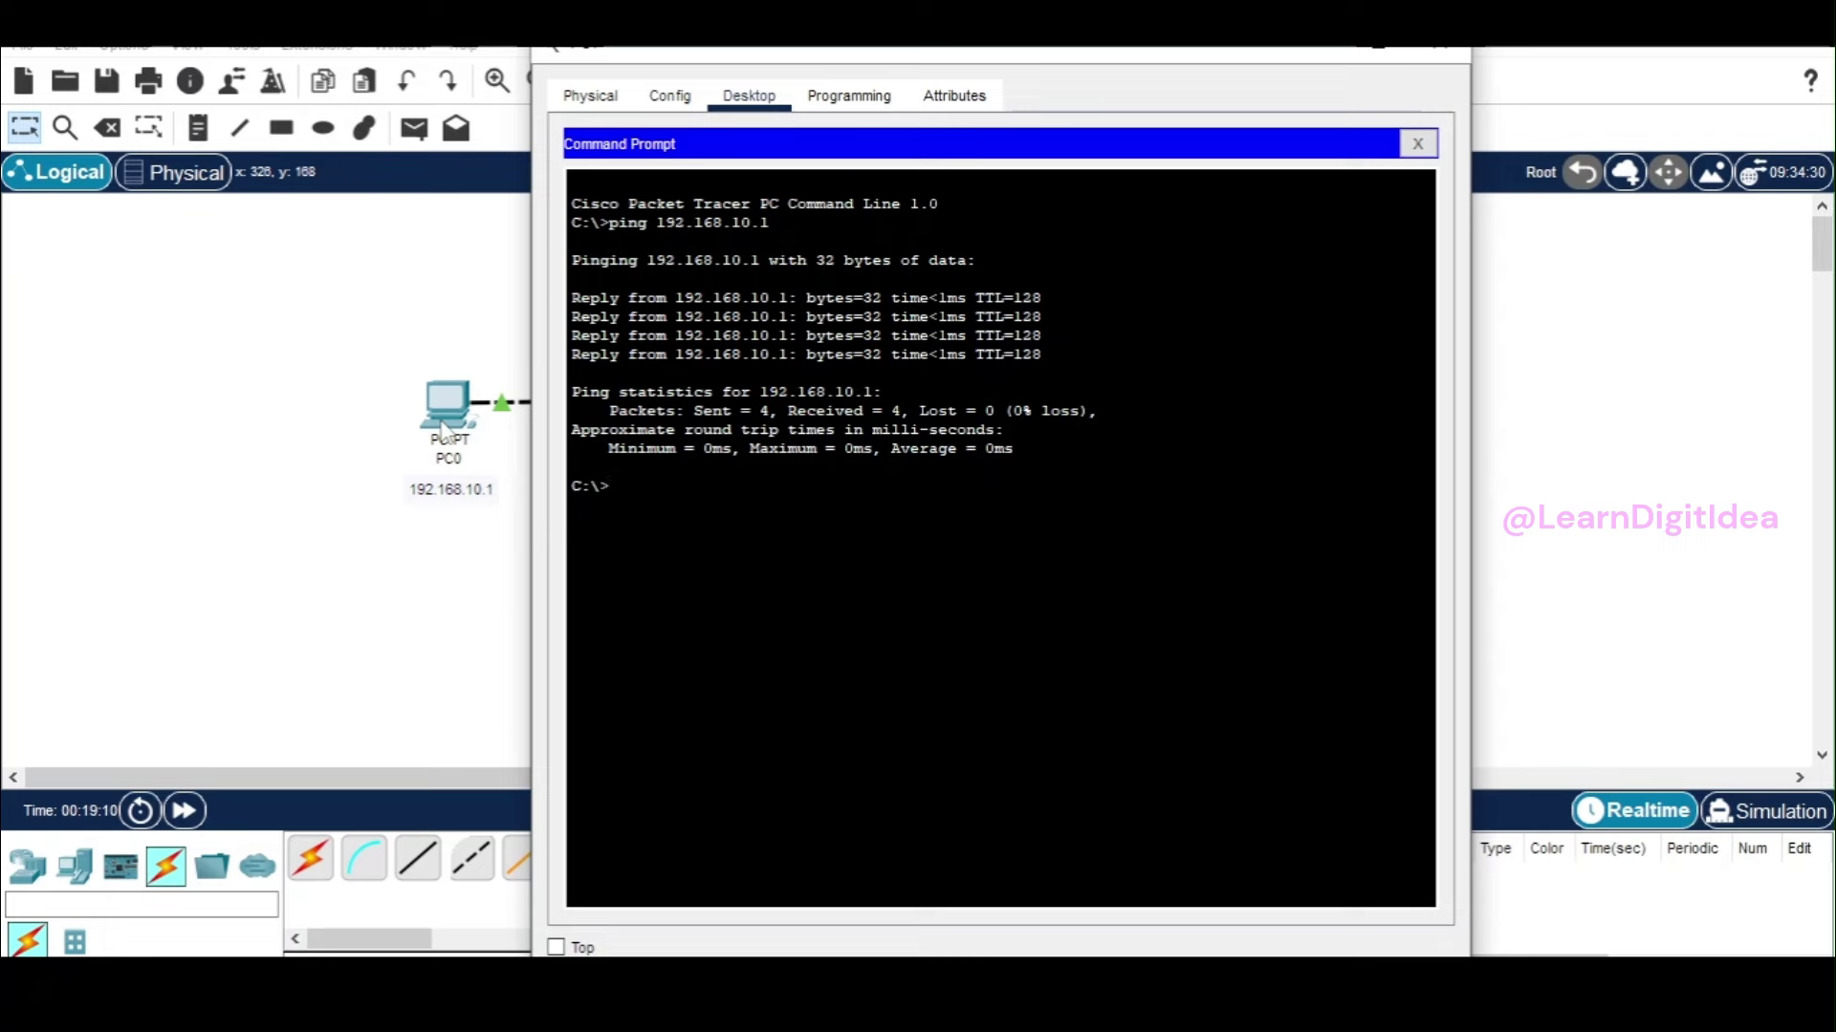
{"action": "left_click", "coordinate": [1314, 55]}
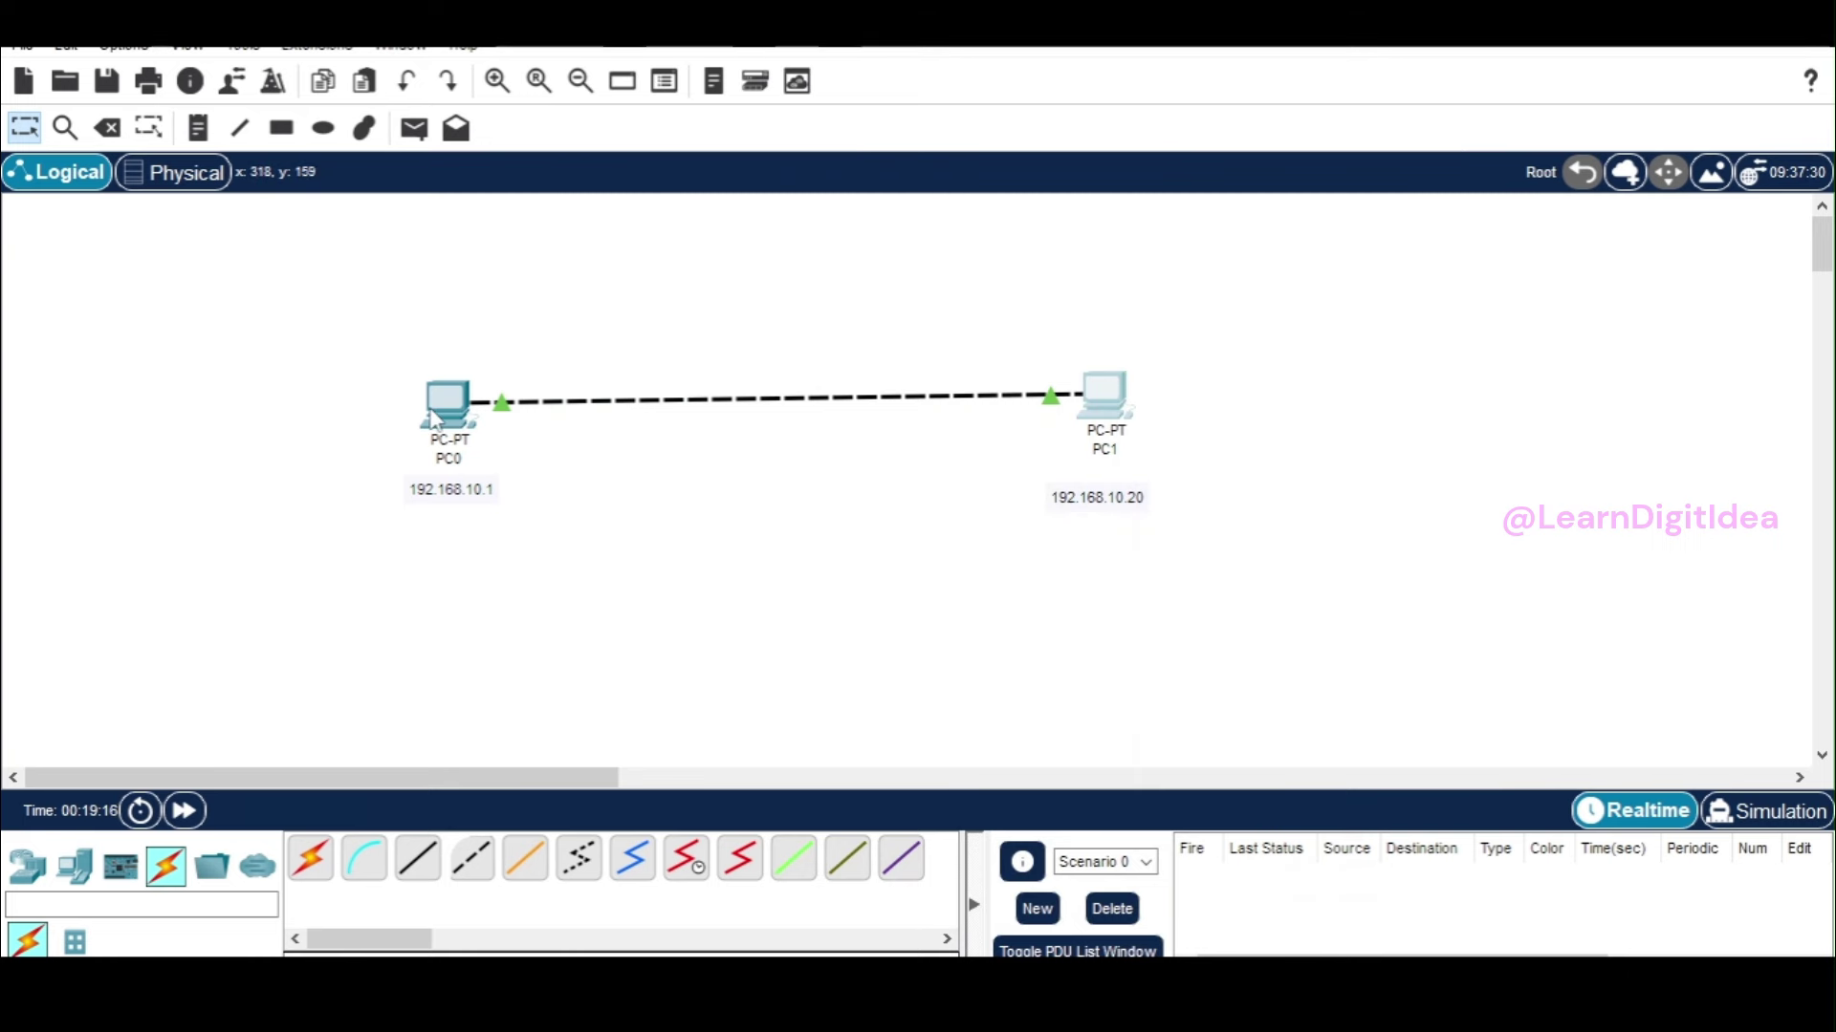
Delete the cable between PC0 and PC1, keeping both PCs by declining the deletion of PC1.
{"action": "mouse_move", "coordinate": [432, 419]}
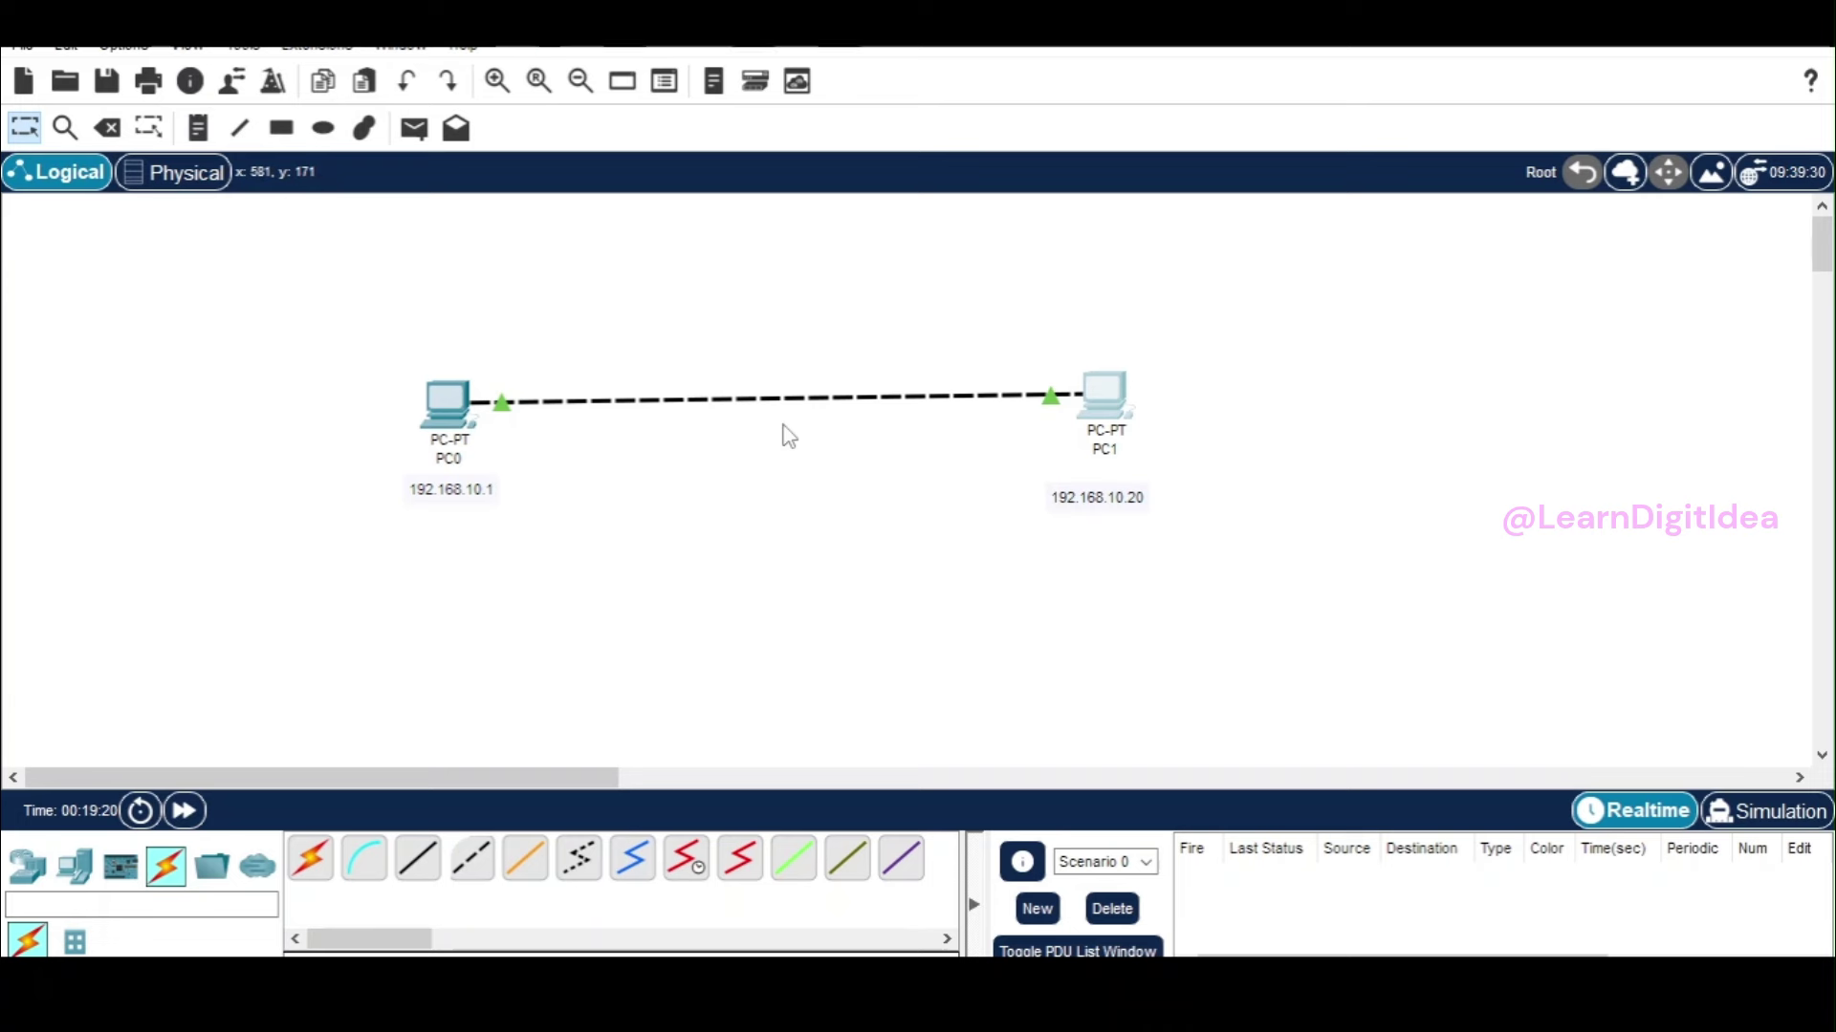
{"action": "mouse_move", "coordinate": [780, 416]}
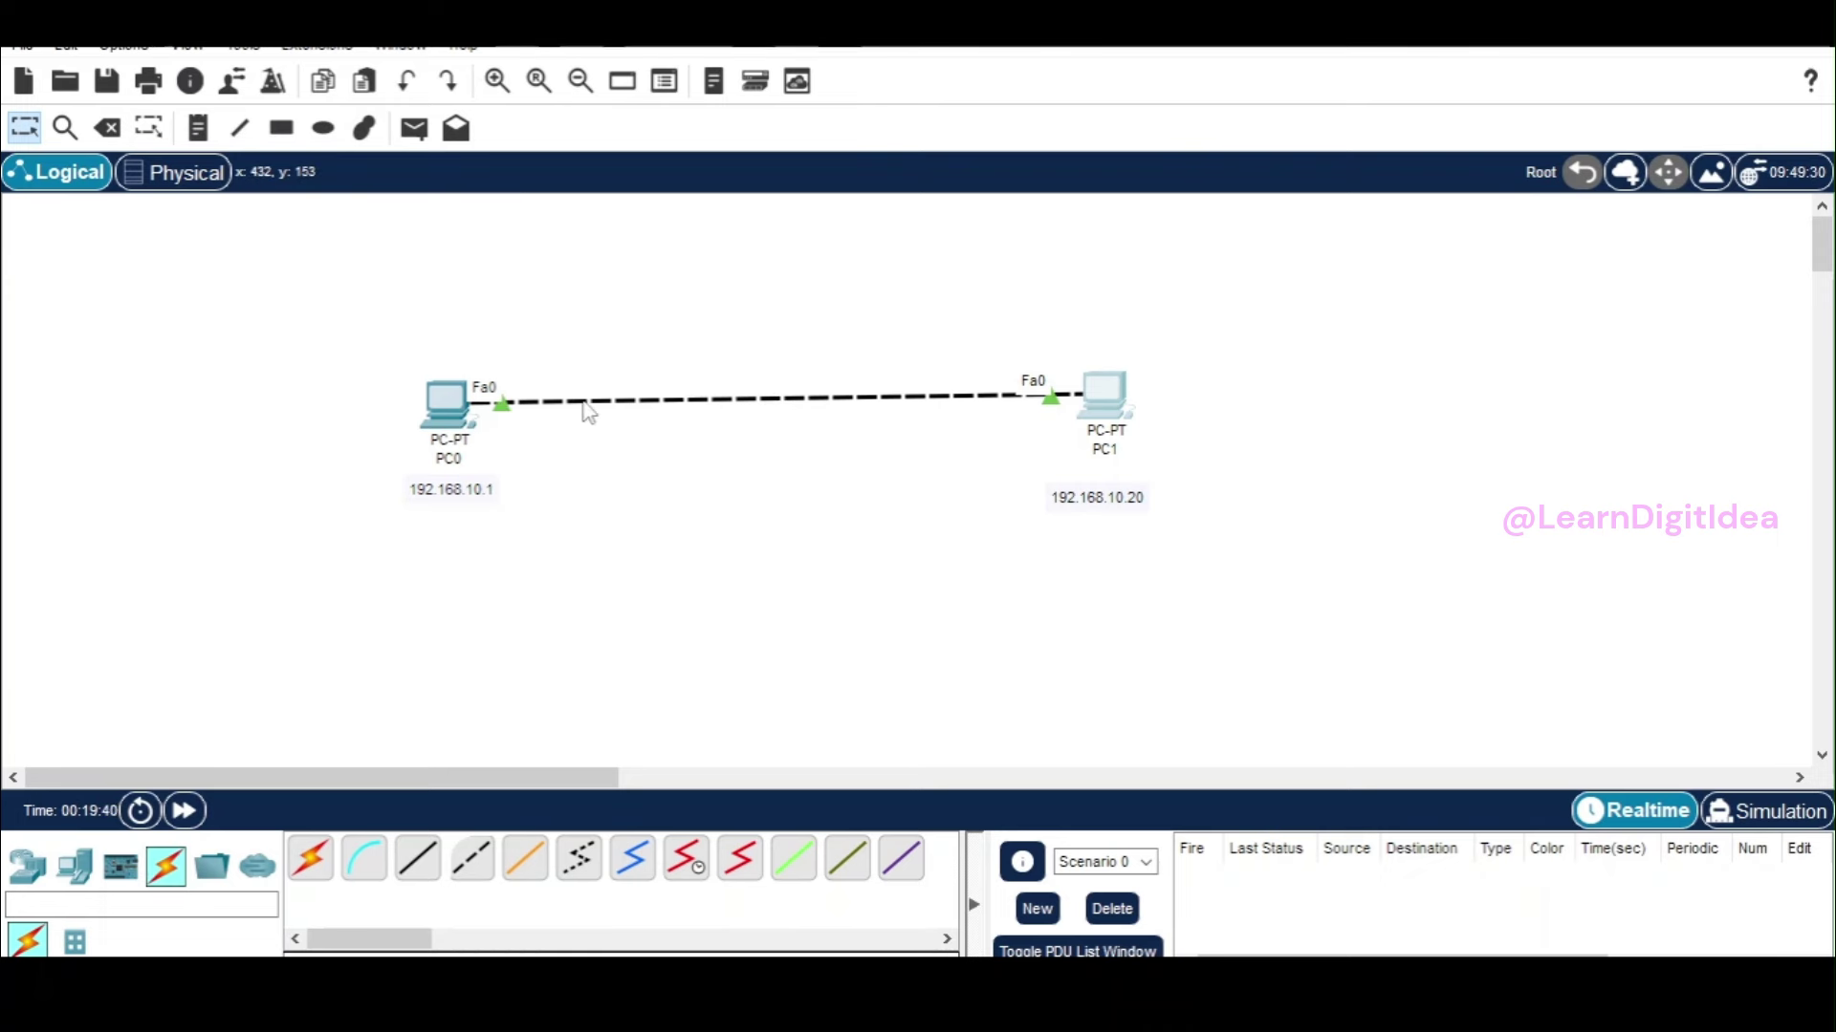
{"action": "left_click", "coordinate": [107, 131]}
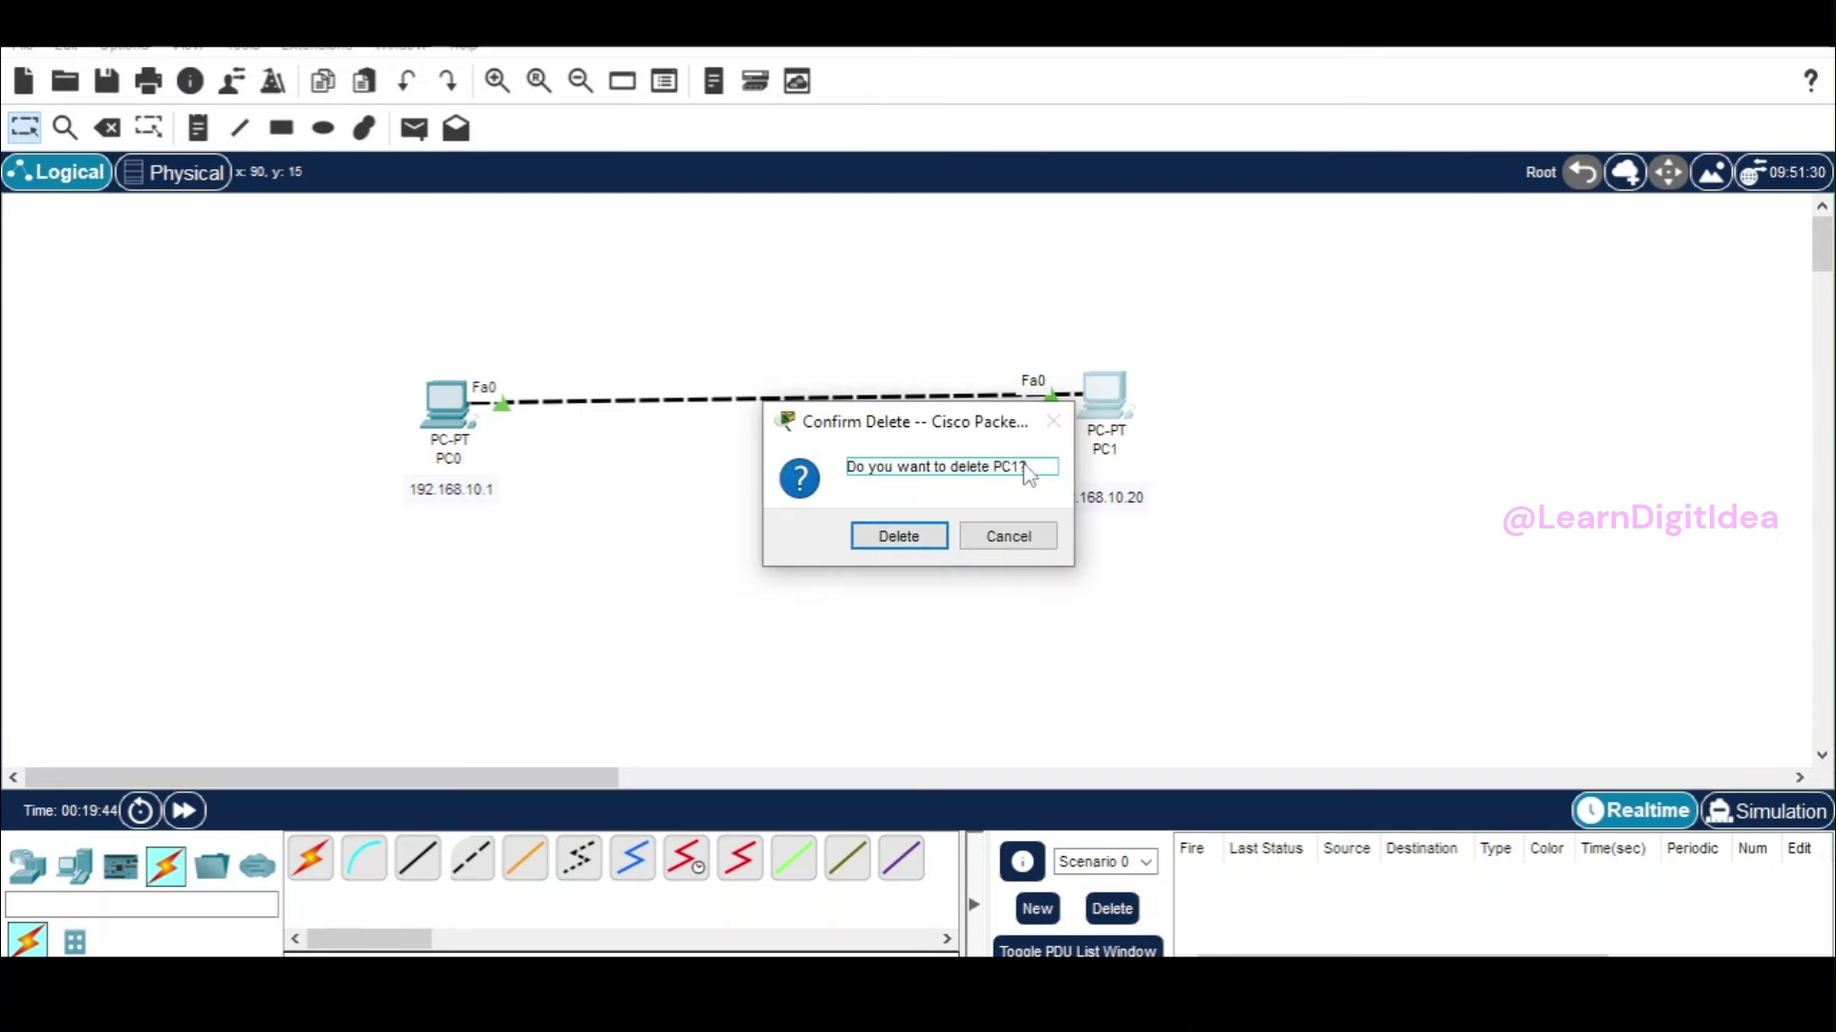
{"action": "left_click", "coordinate": [1018, 535]}
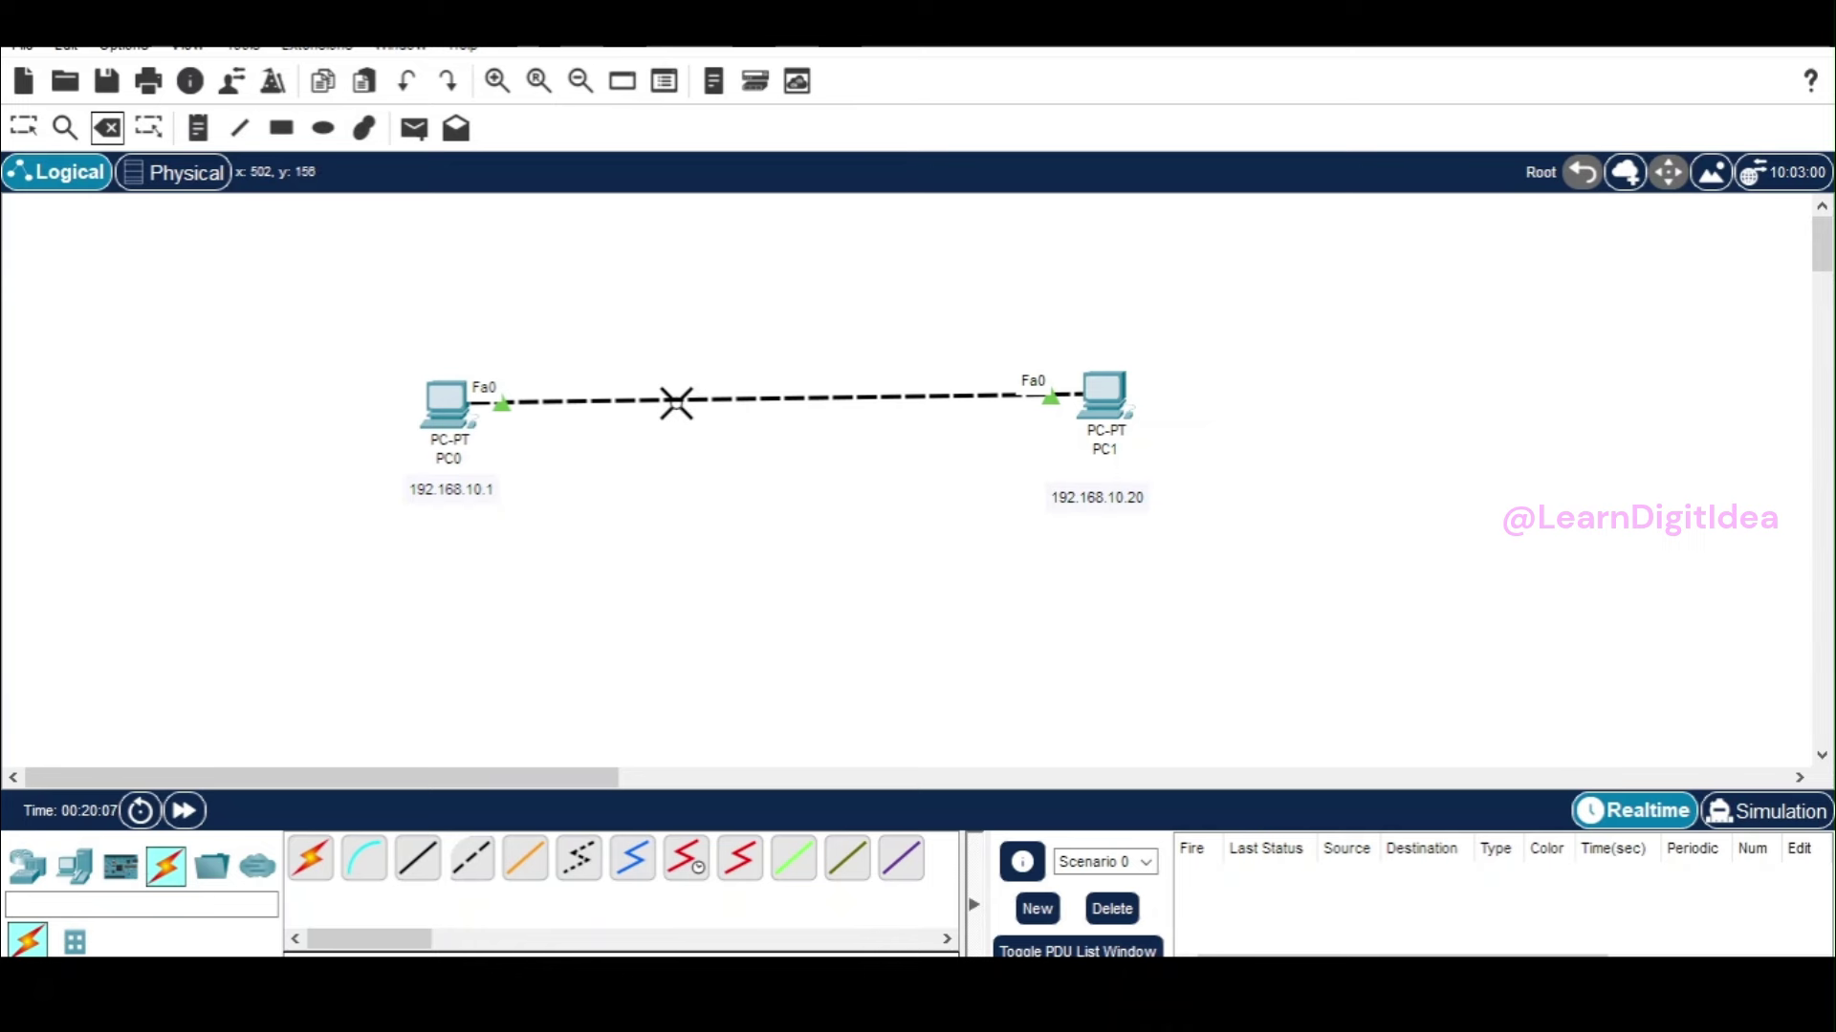
{"action": "left_click", "coordinate": [676, 402]}
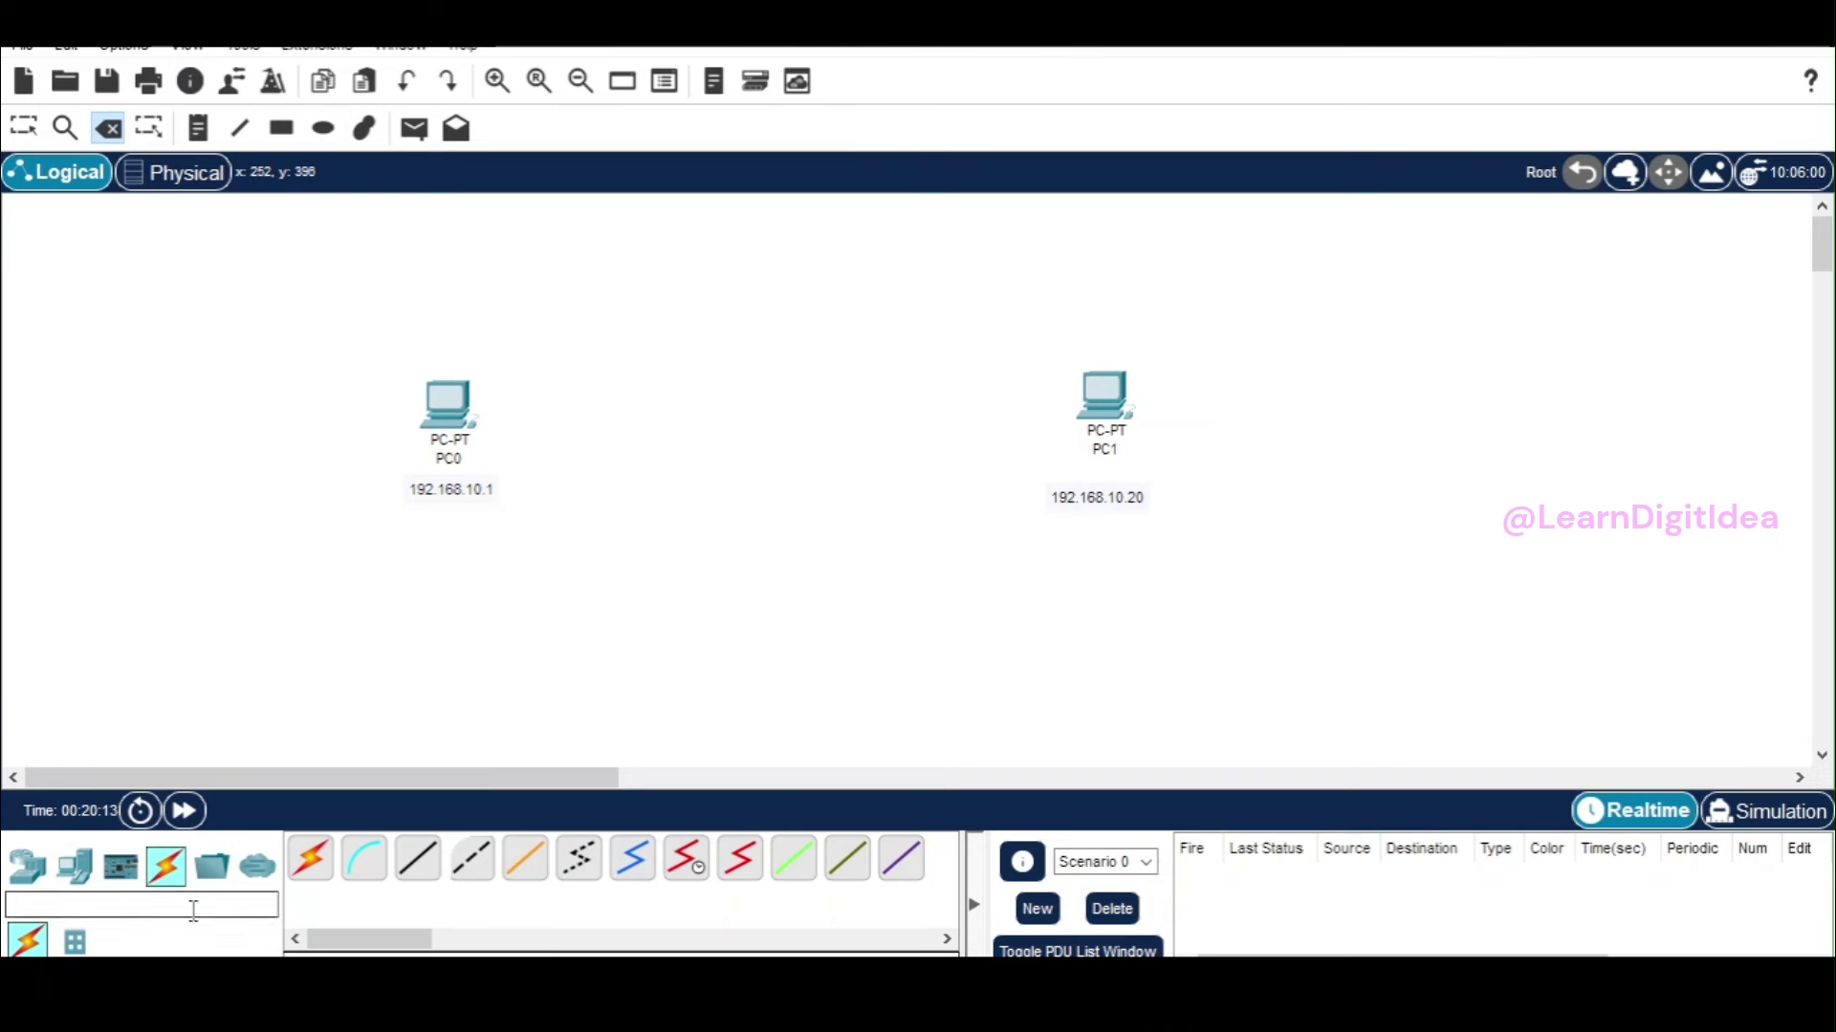
Place a 2960 switch in the workspace between PC0 and PC1.
{"action": "left_click", "coordinate": [28, 870]}
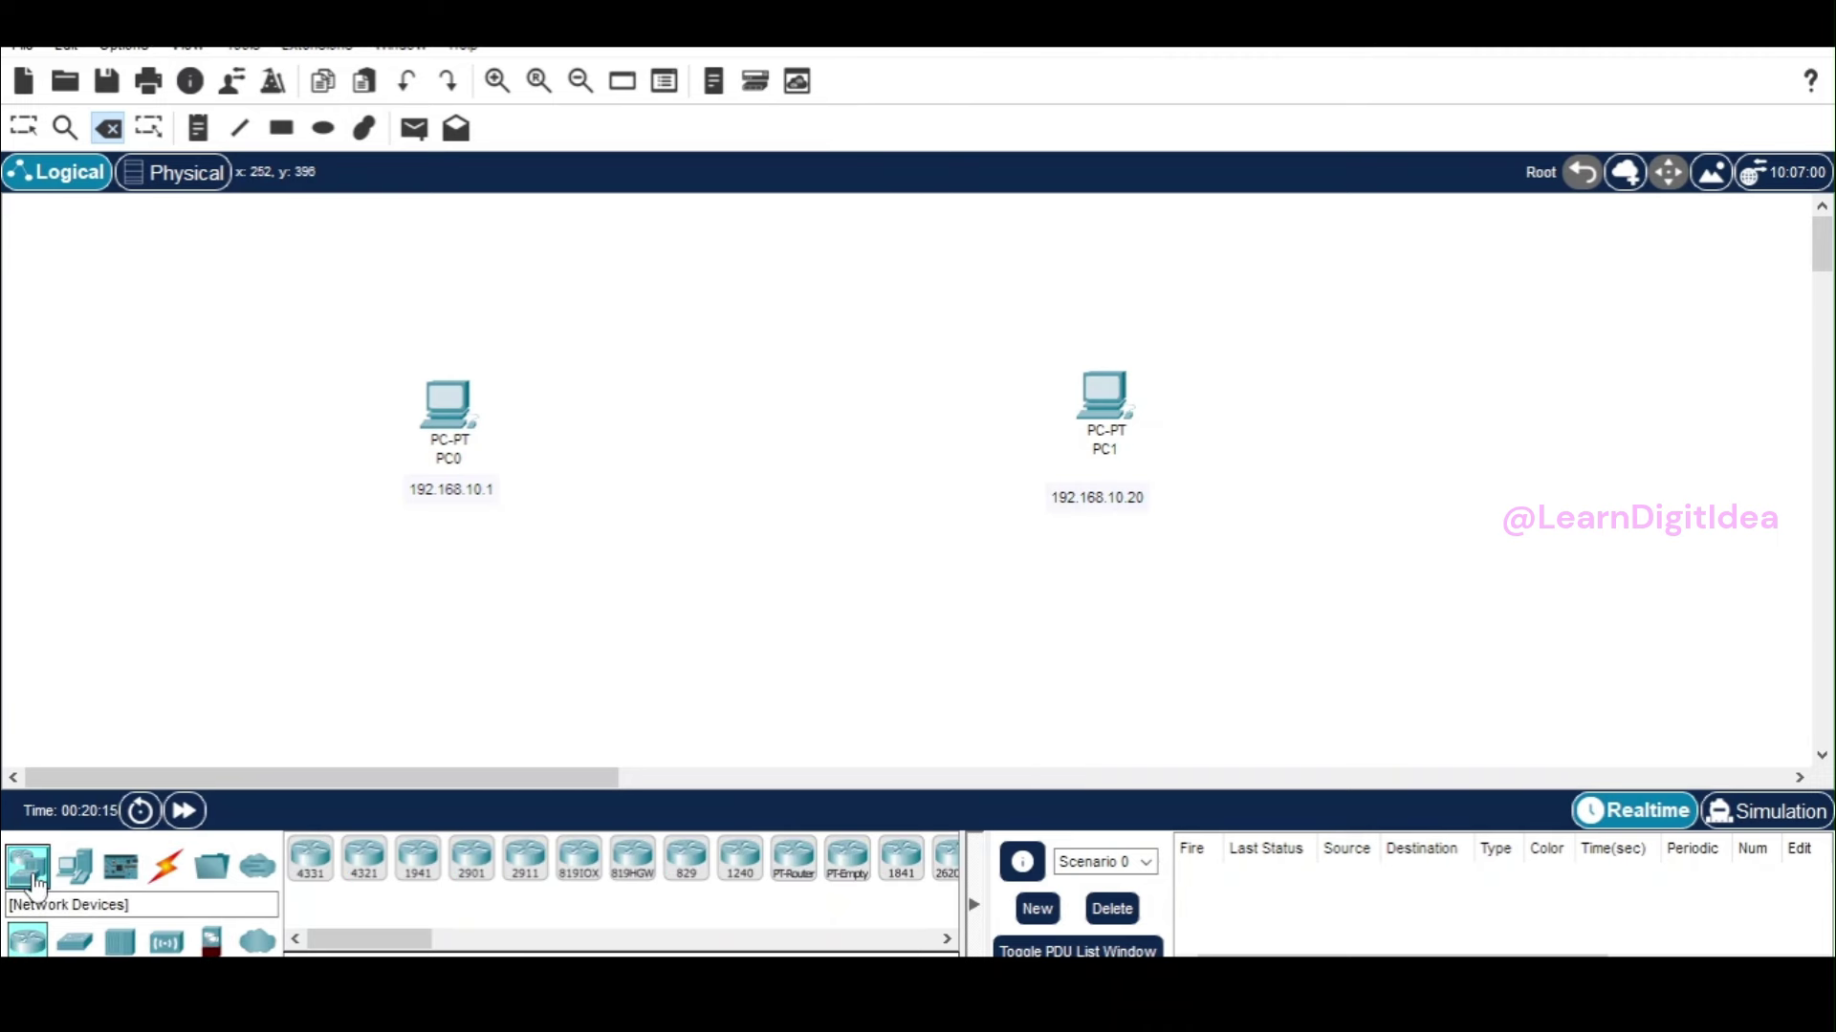
{"action": "left_click", "coordinate": [72, 943]}
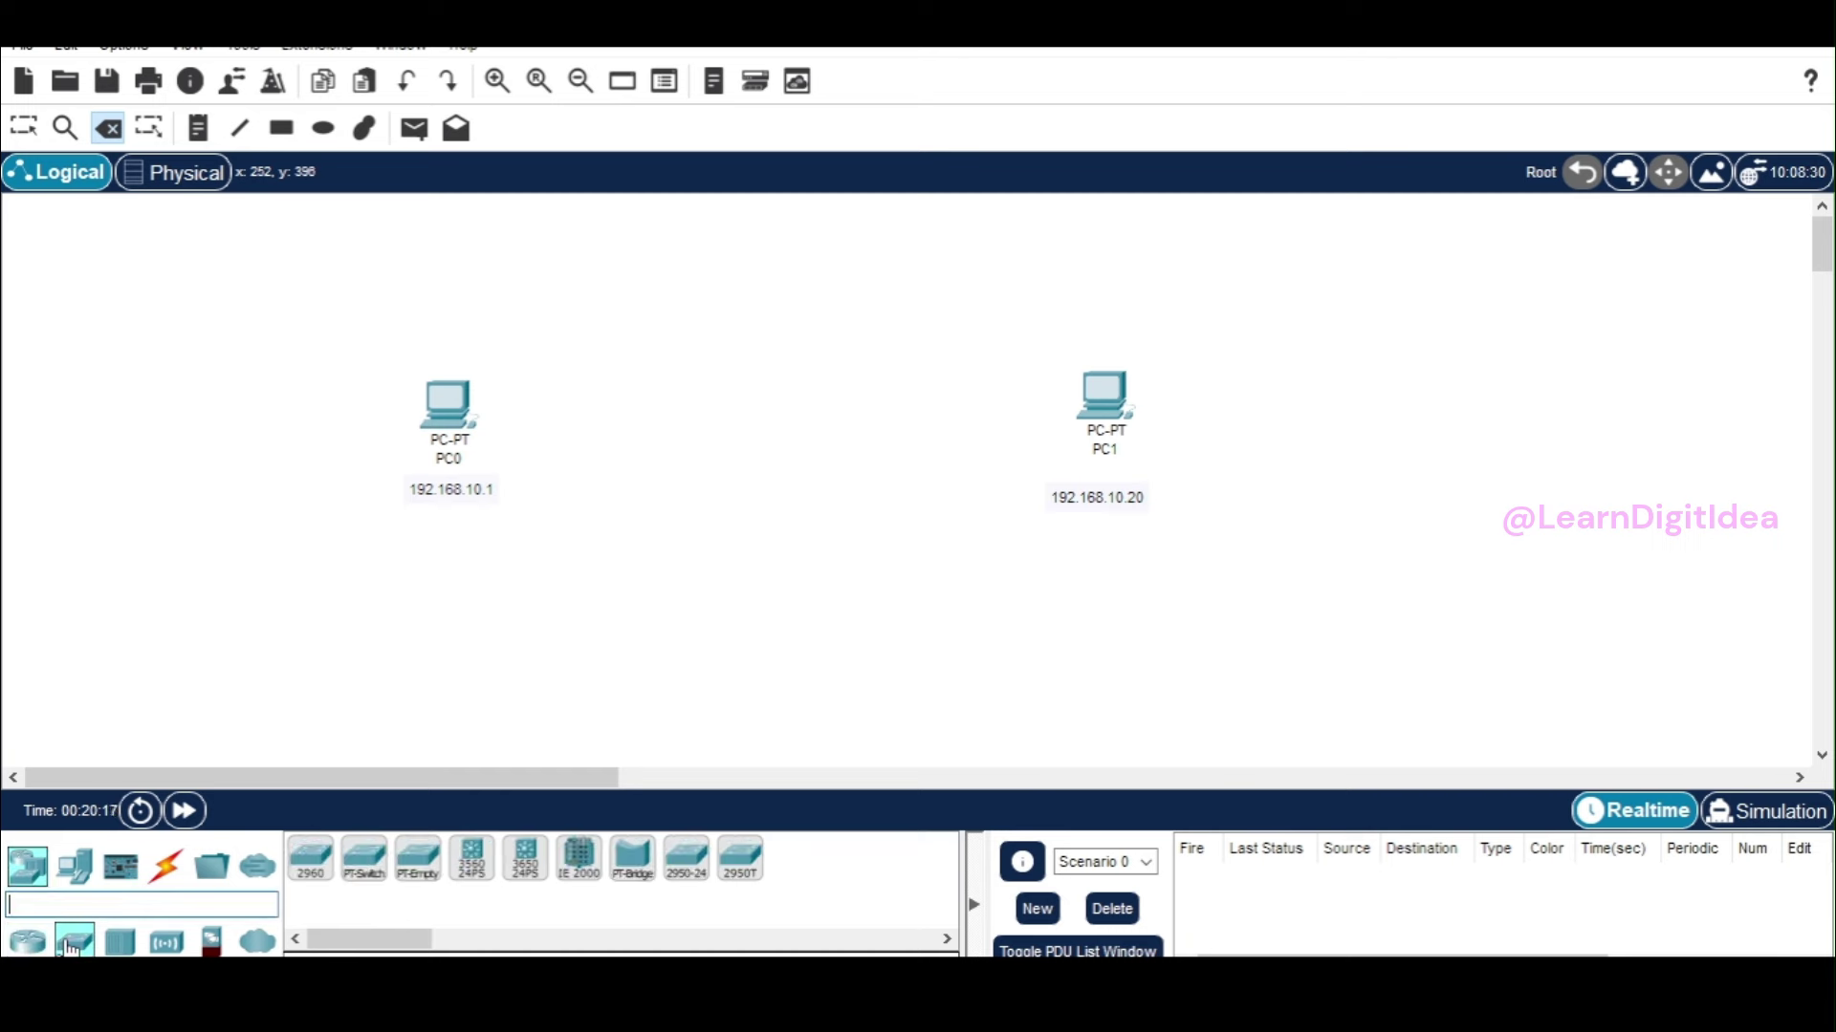
{"action": "left_click", "coordinate": [316, 876]}
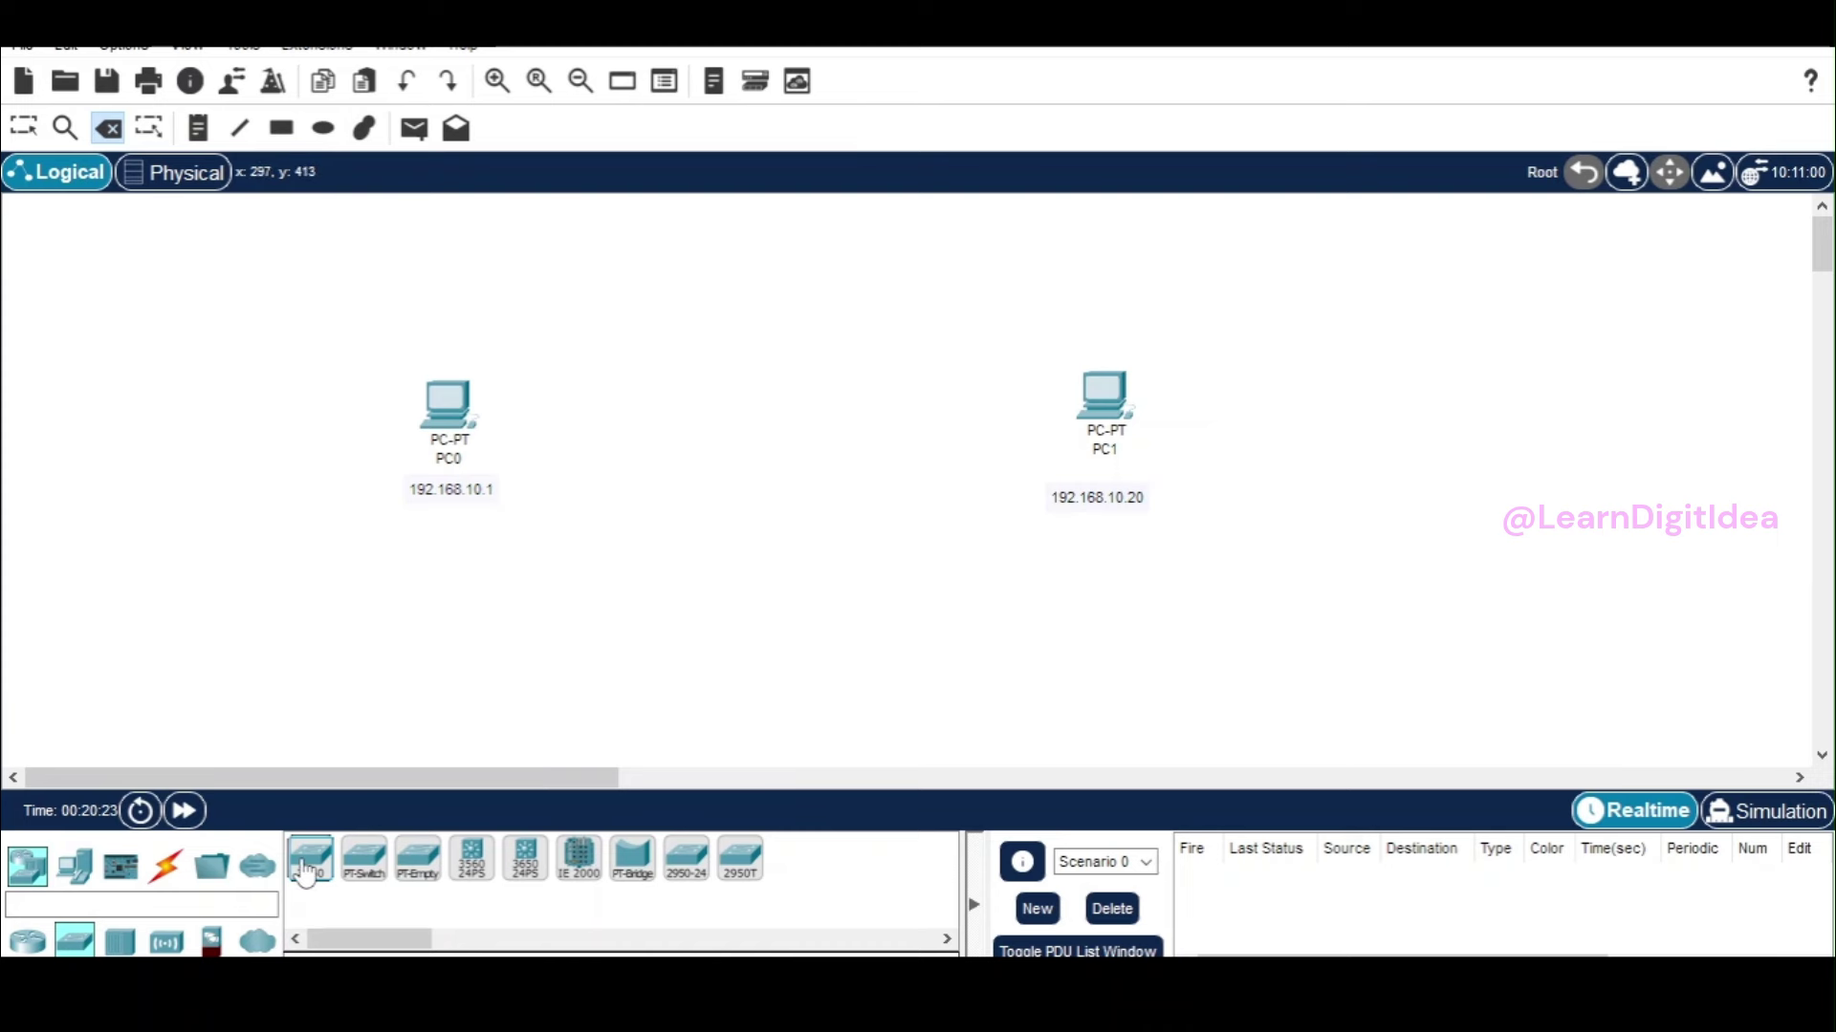
{"action": "left_click", "coordinate": [308, 865]}
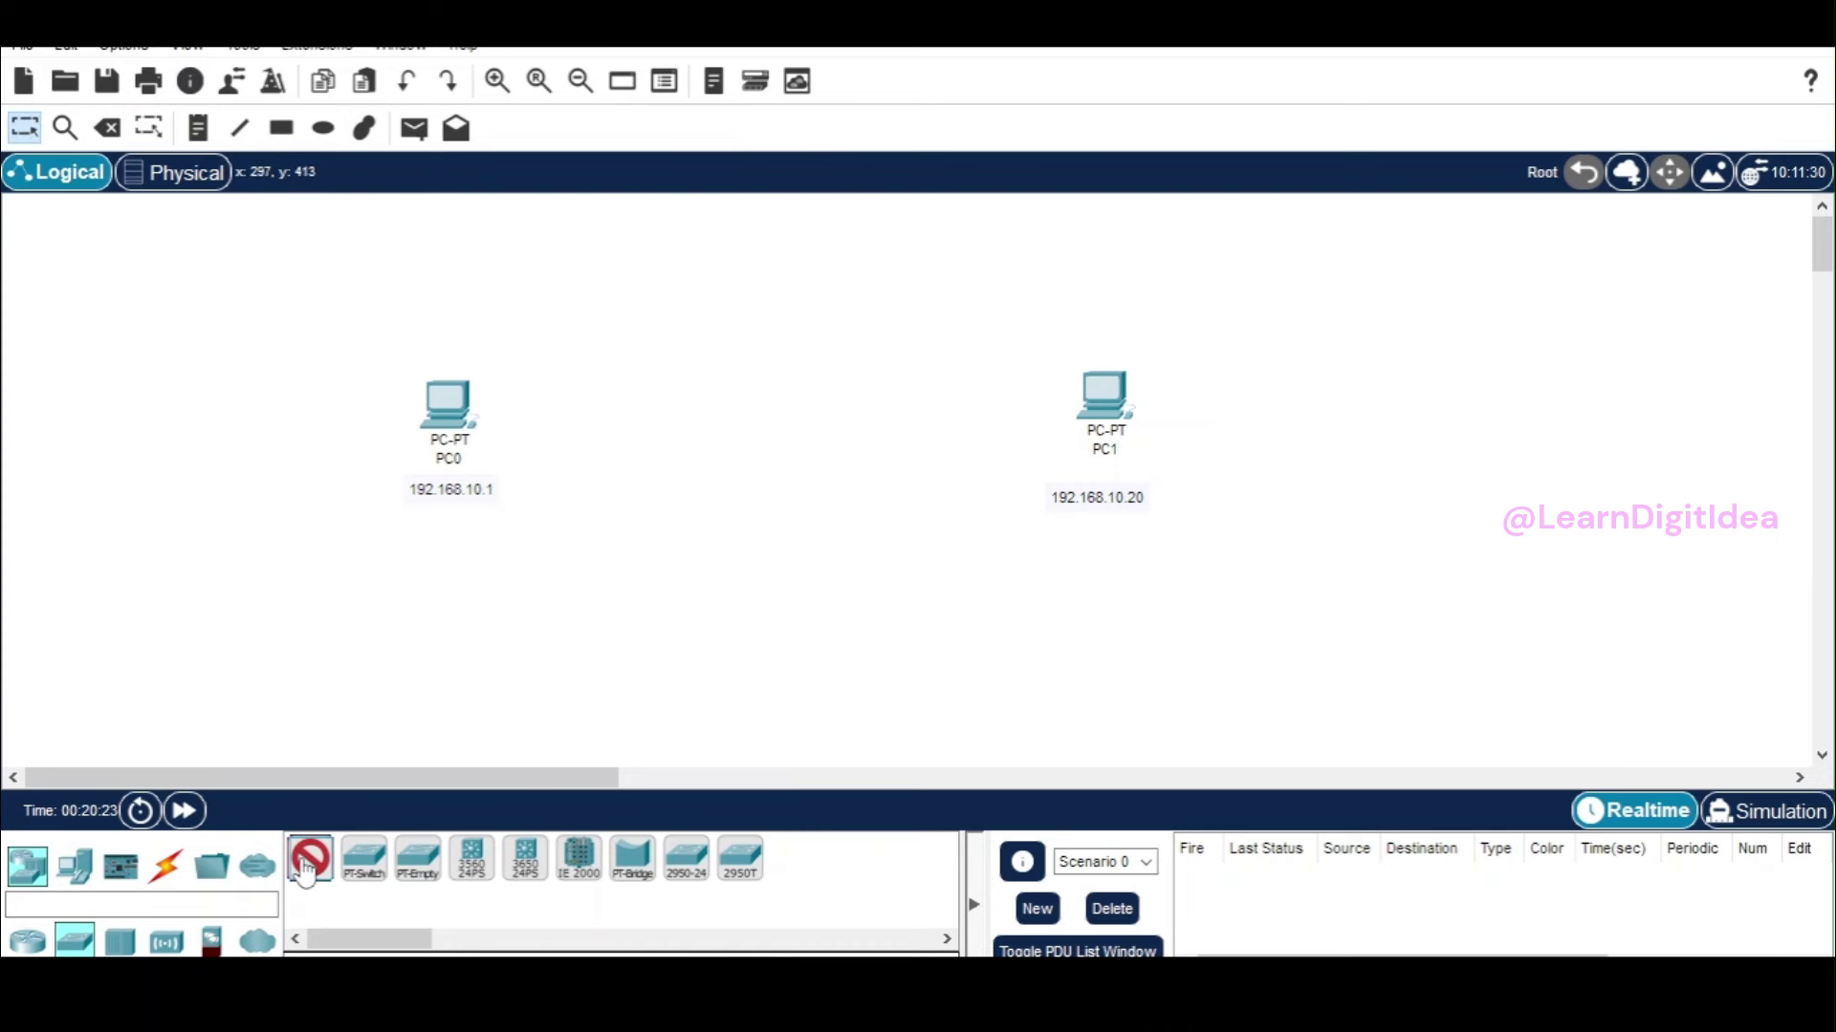
{"action": "left_click", "coordinate": [726, 436]}
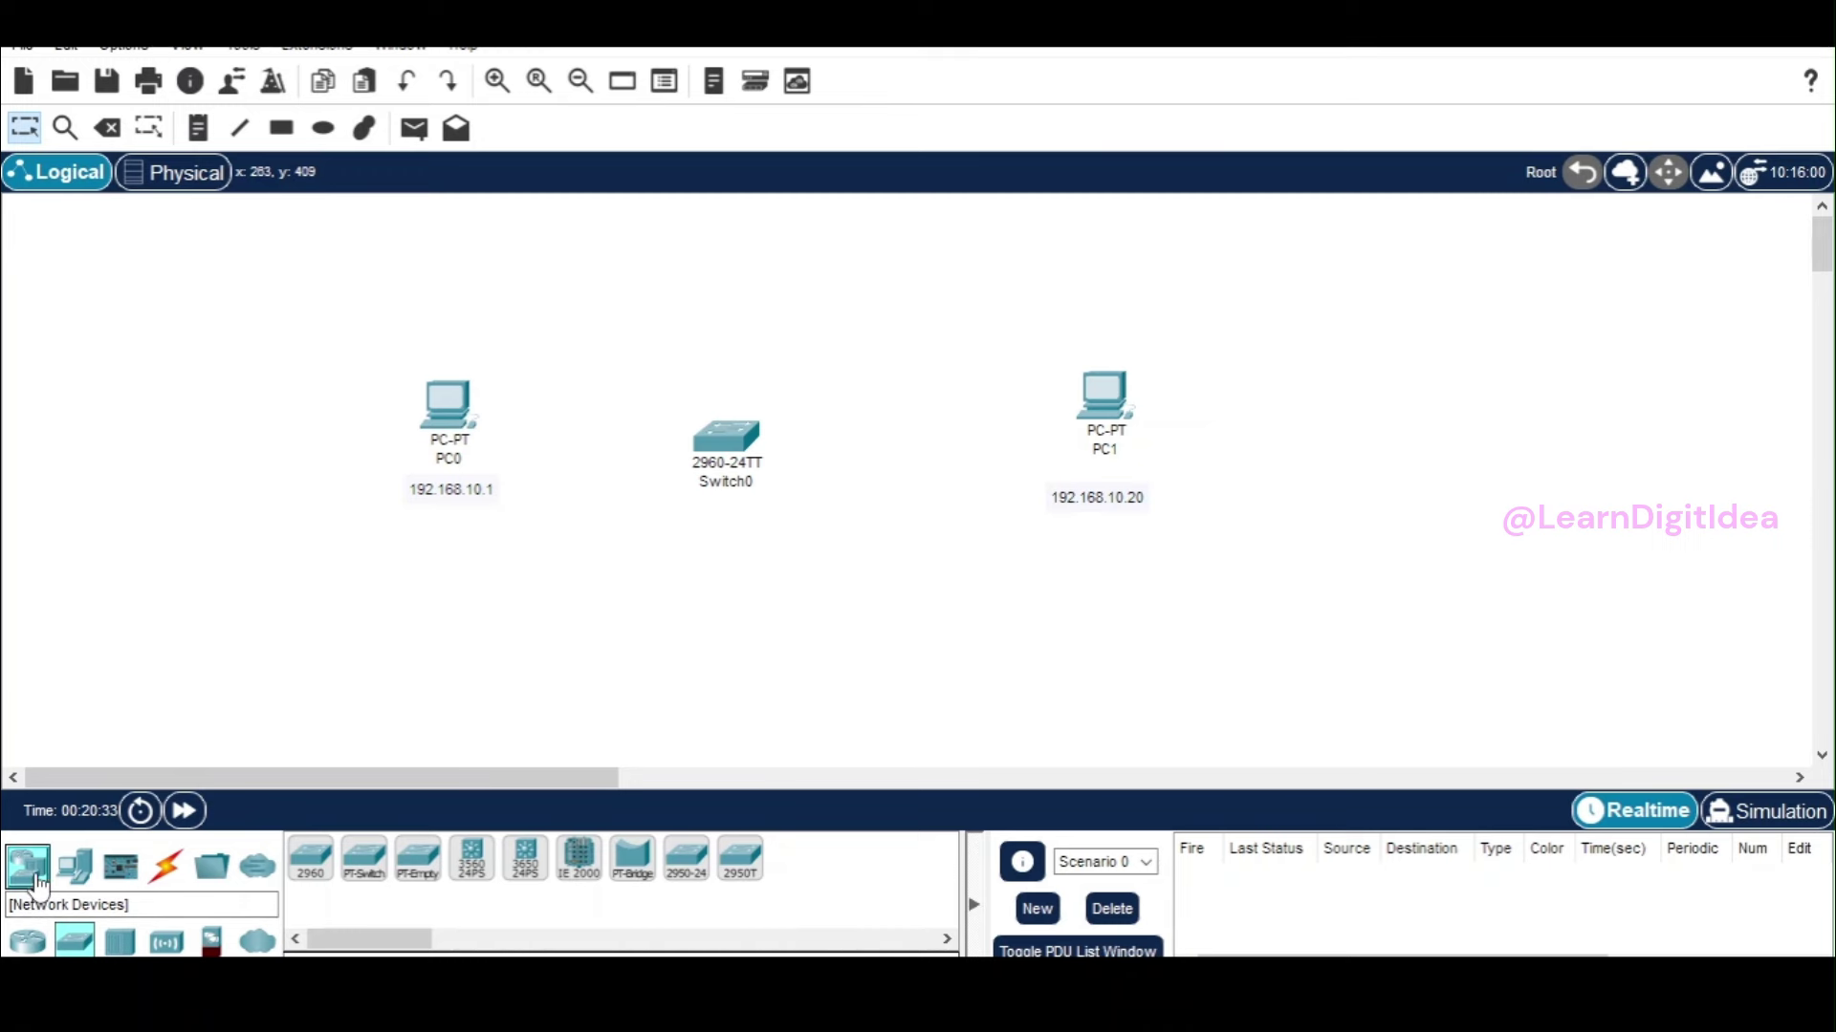
Add a third PC to the workspace below the switch.
{"action": "left_click", "coordinate": [75, 870]}
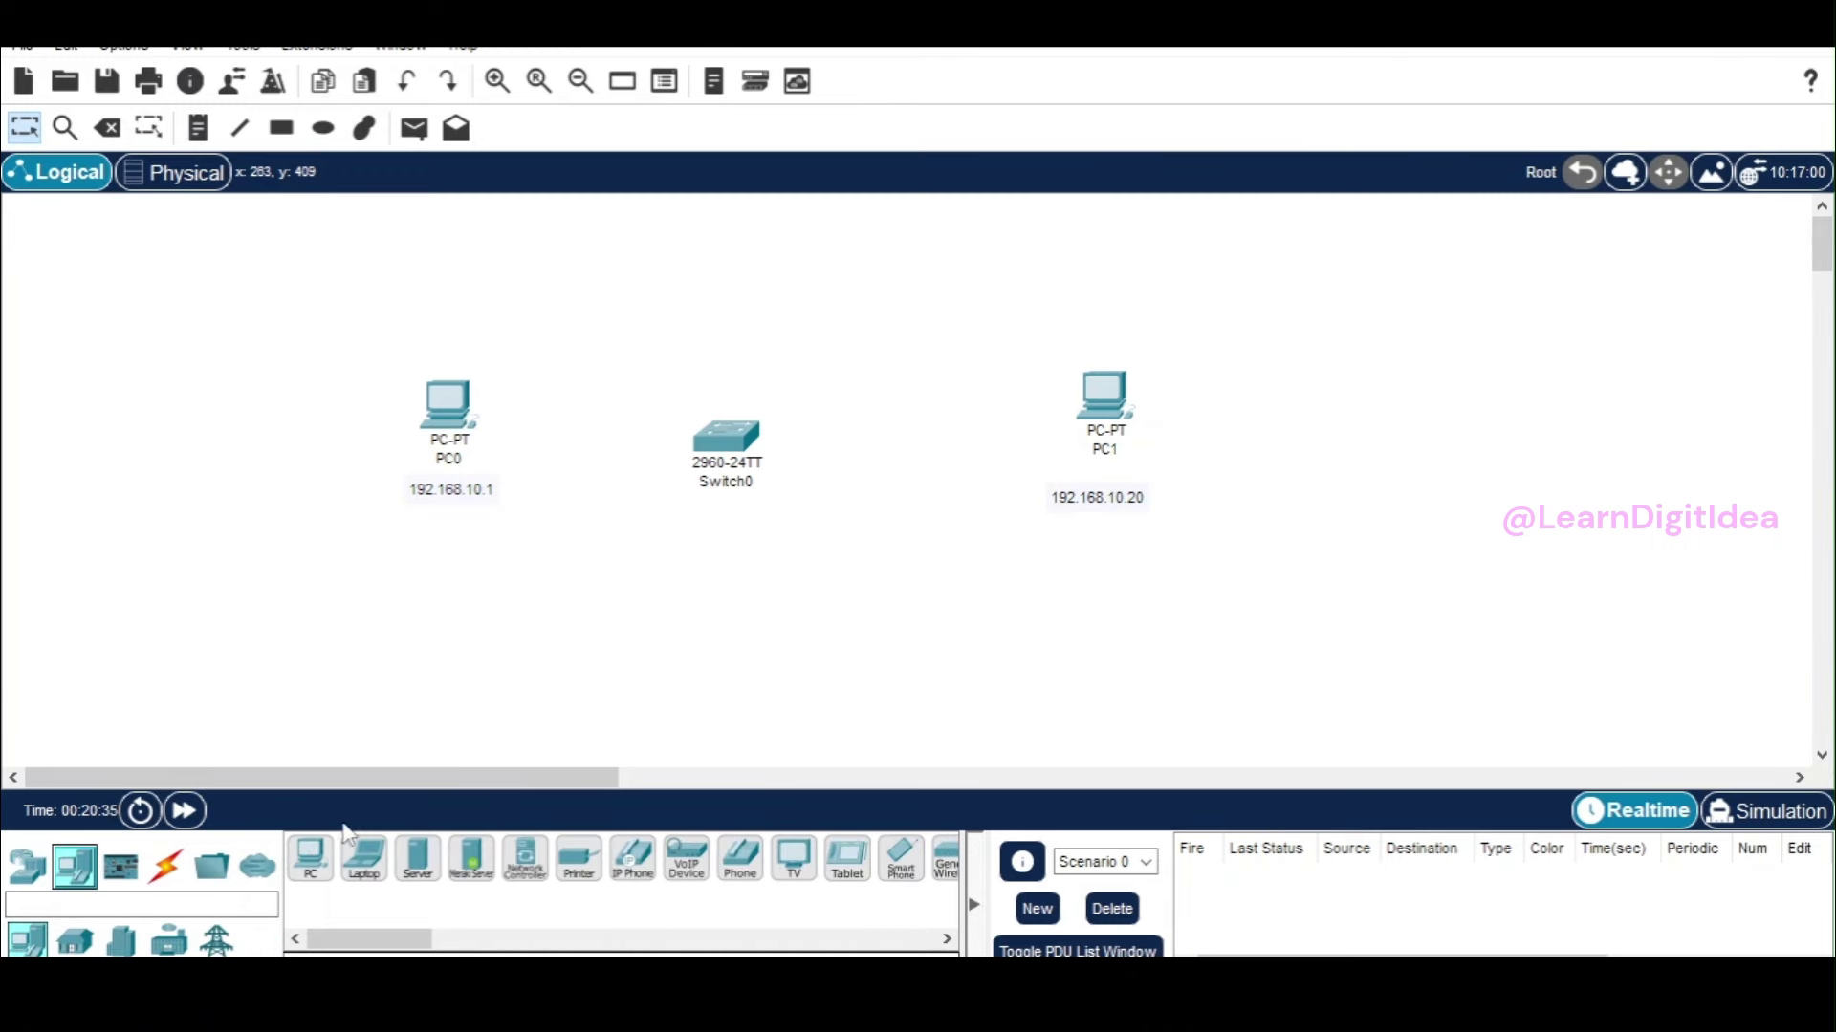
{"action": "left_click", "coordinate": [310, 858]}
{"action": "left_click", "coordinate": [696, 649]}
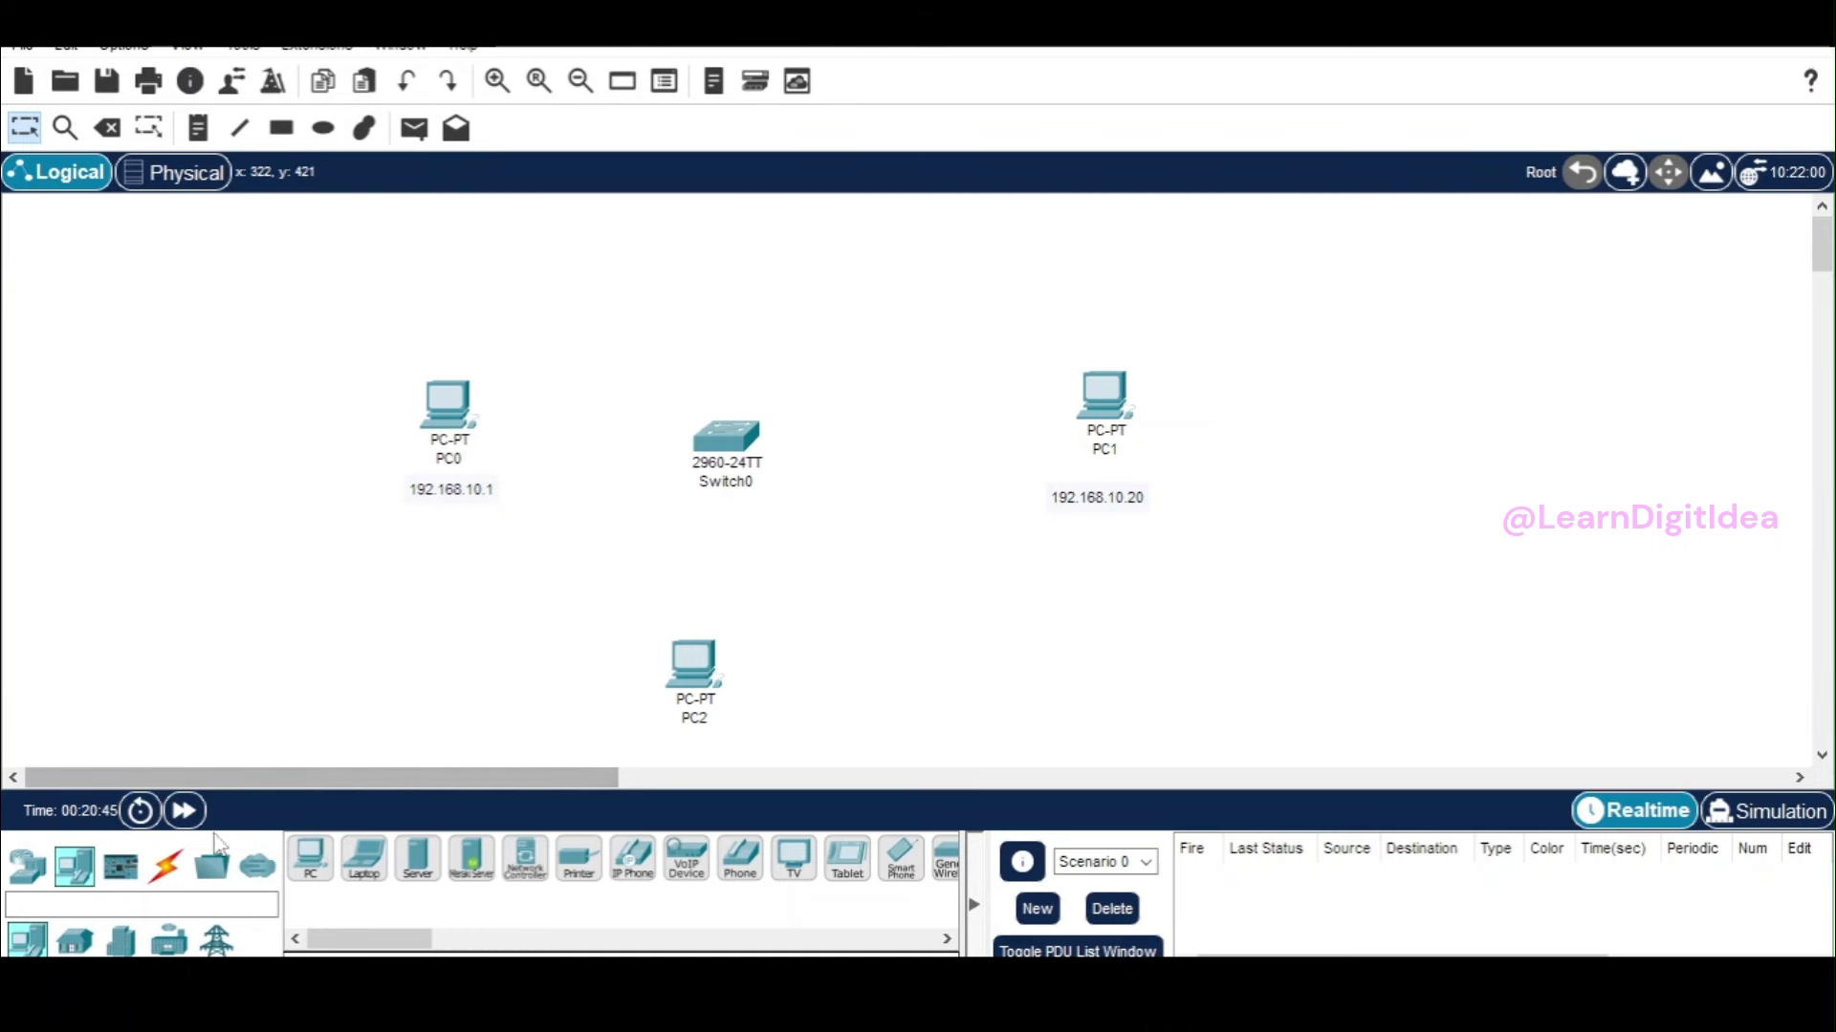
Connect PC0, PC2 and PC1 to the switch, each with an automatically chosen connection type.
{"action": "left_click", "coordinate": [163, 875]}
{"action": "left_click", "coordinate": [310, 858]}
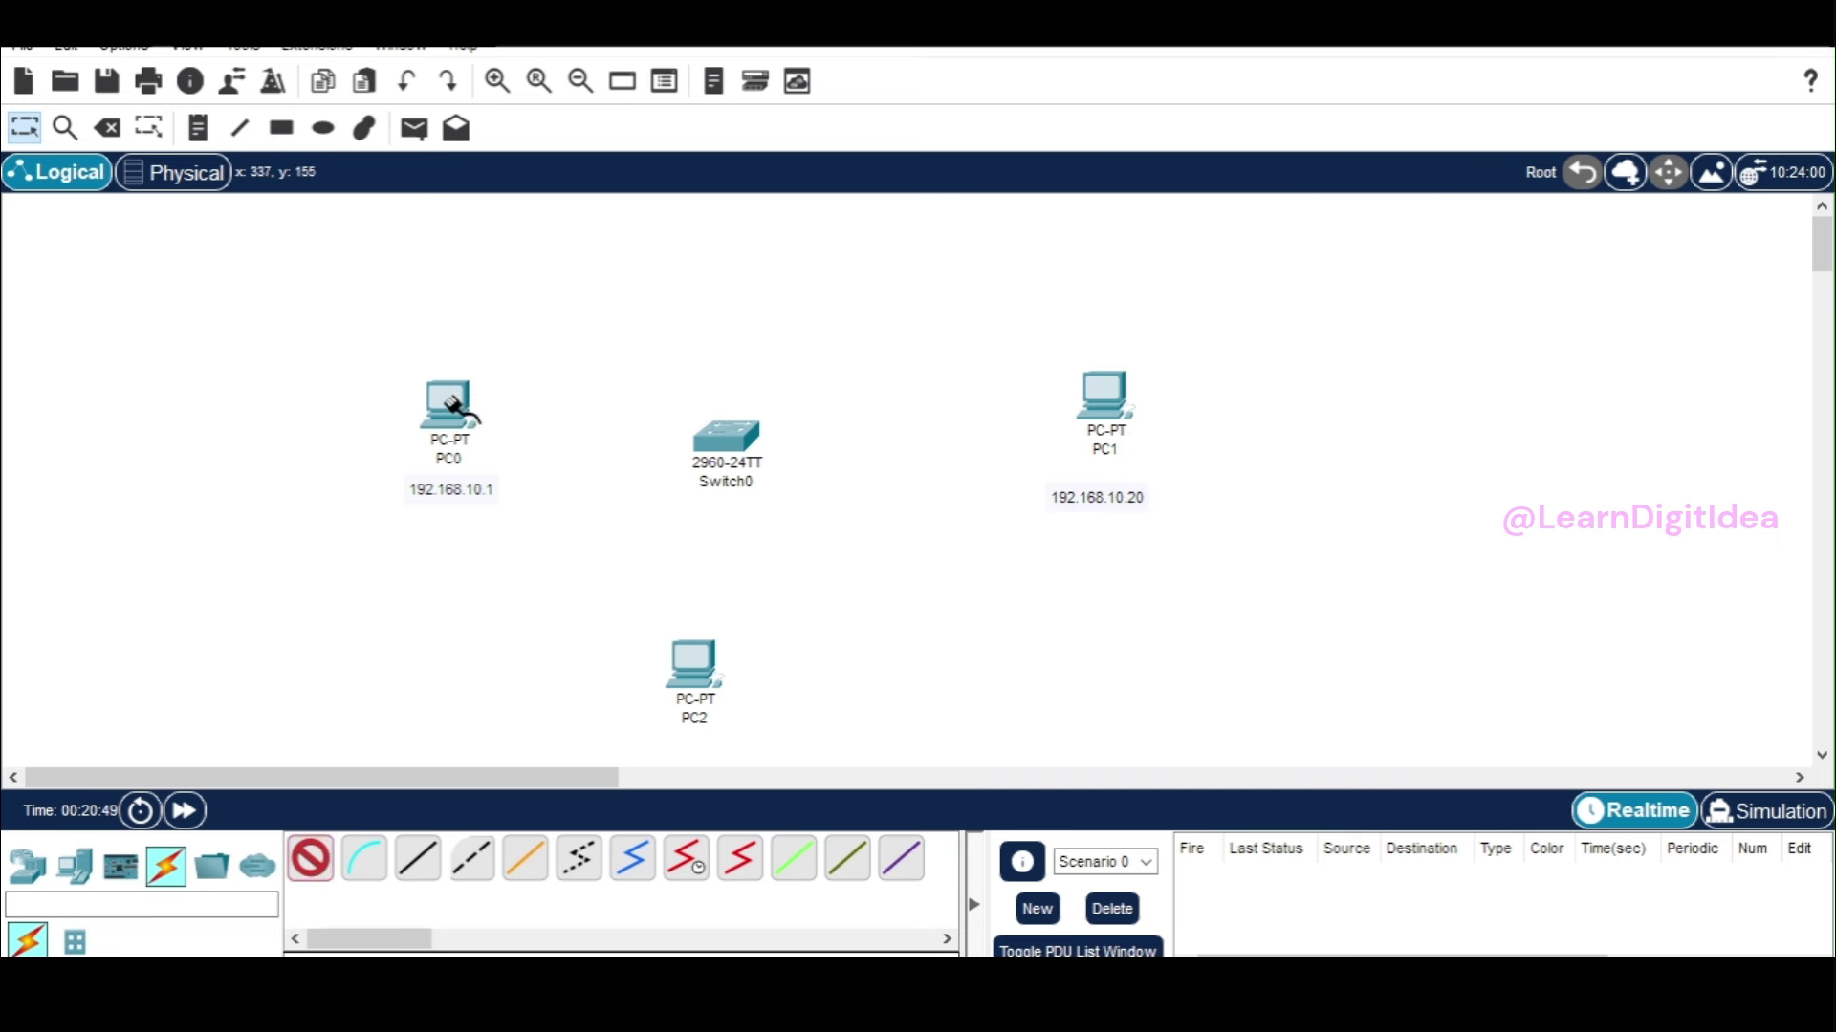
{"action": "left_click", "coordinate": [452, 406]}
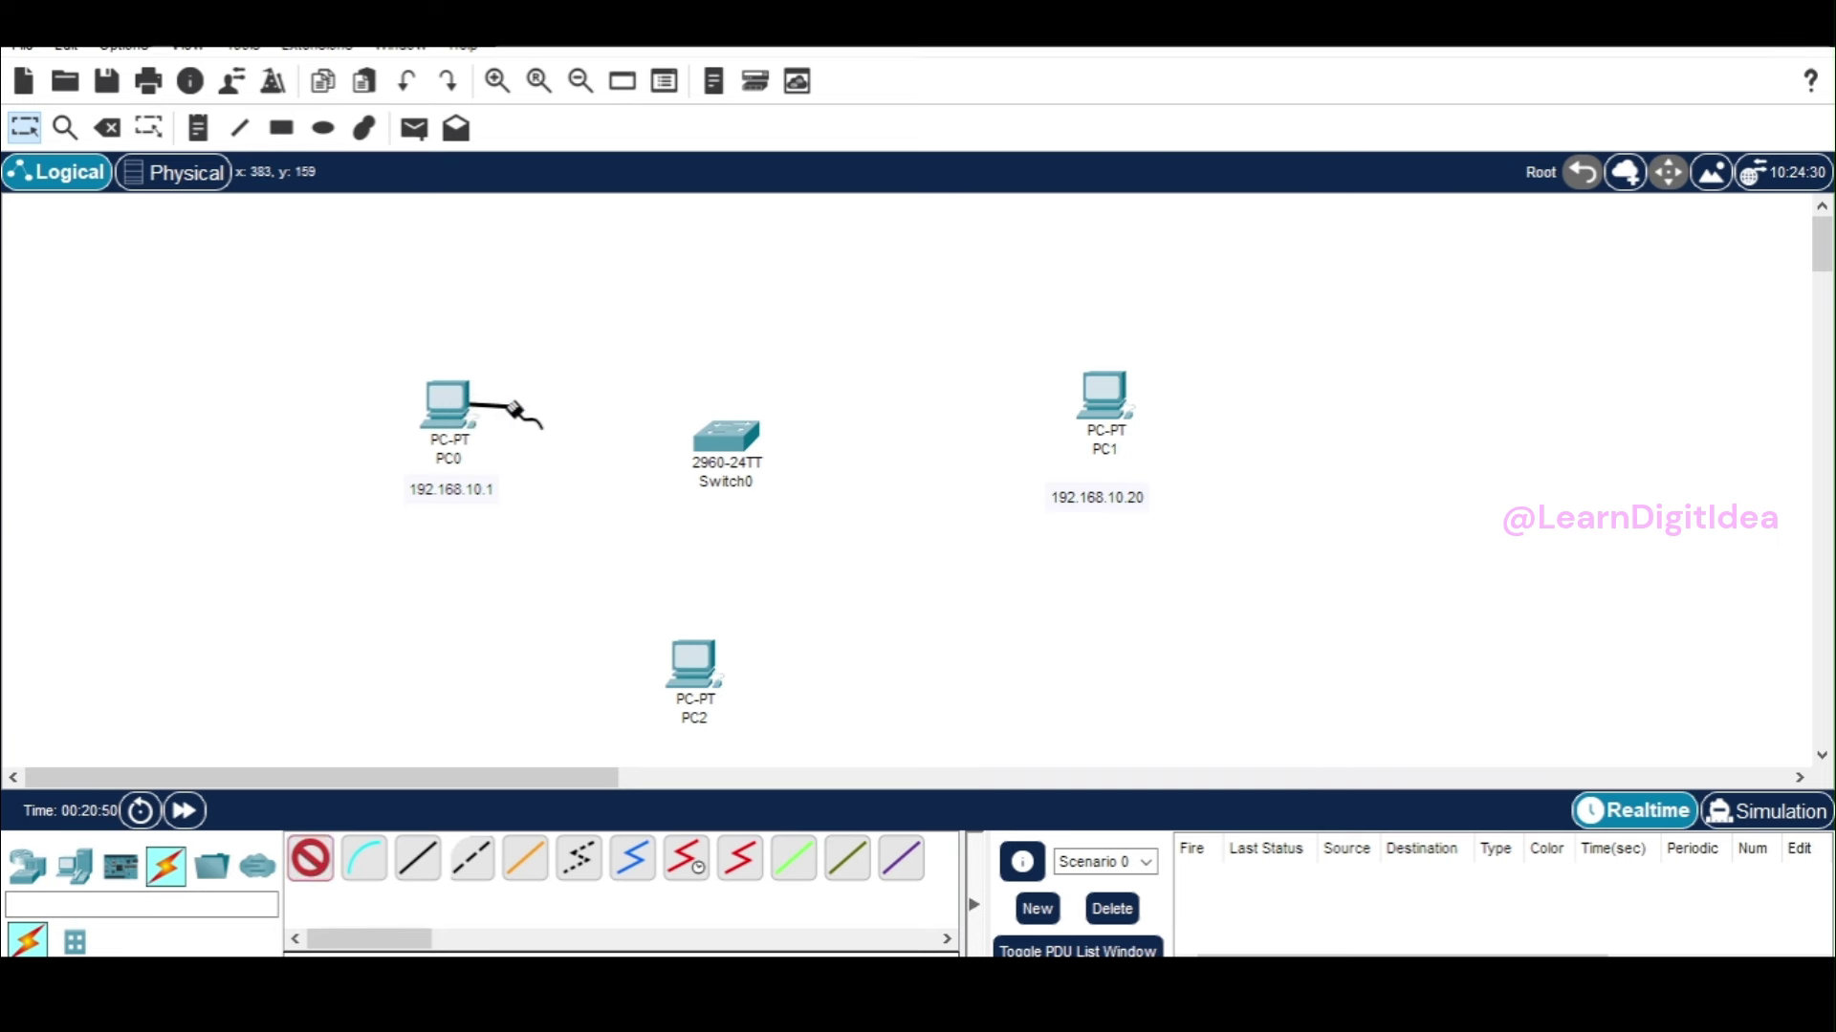
{"action": "left_click", "coordinate": [712, 440]}
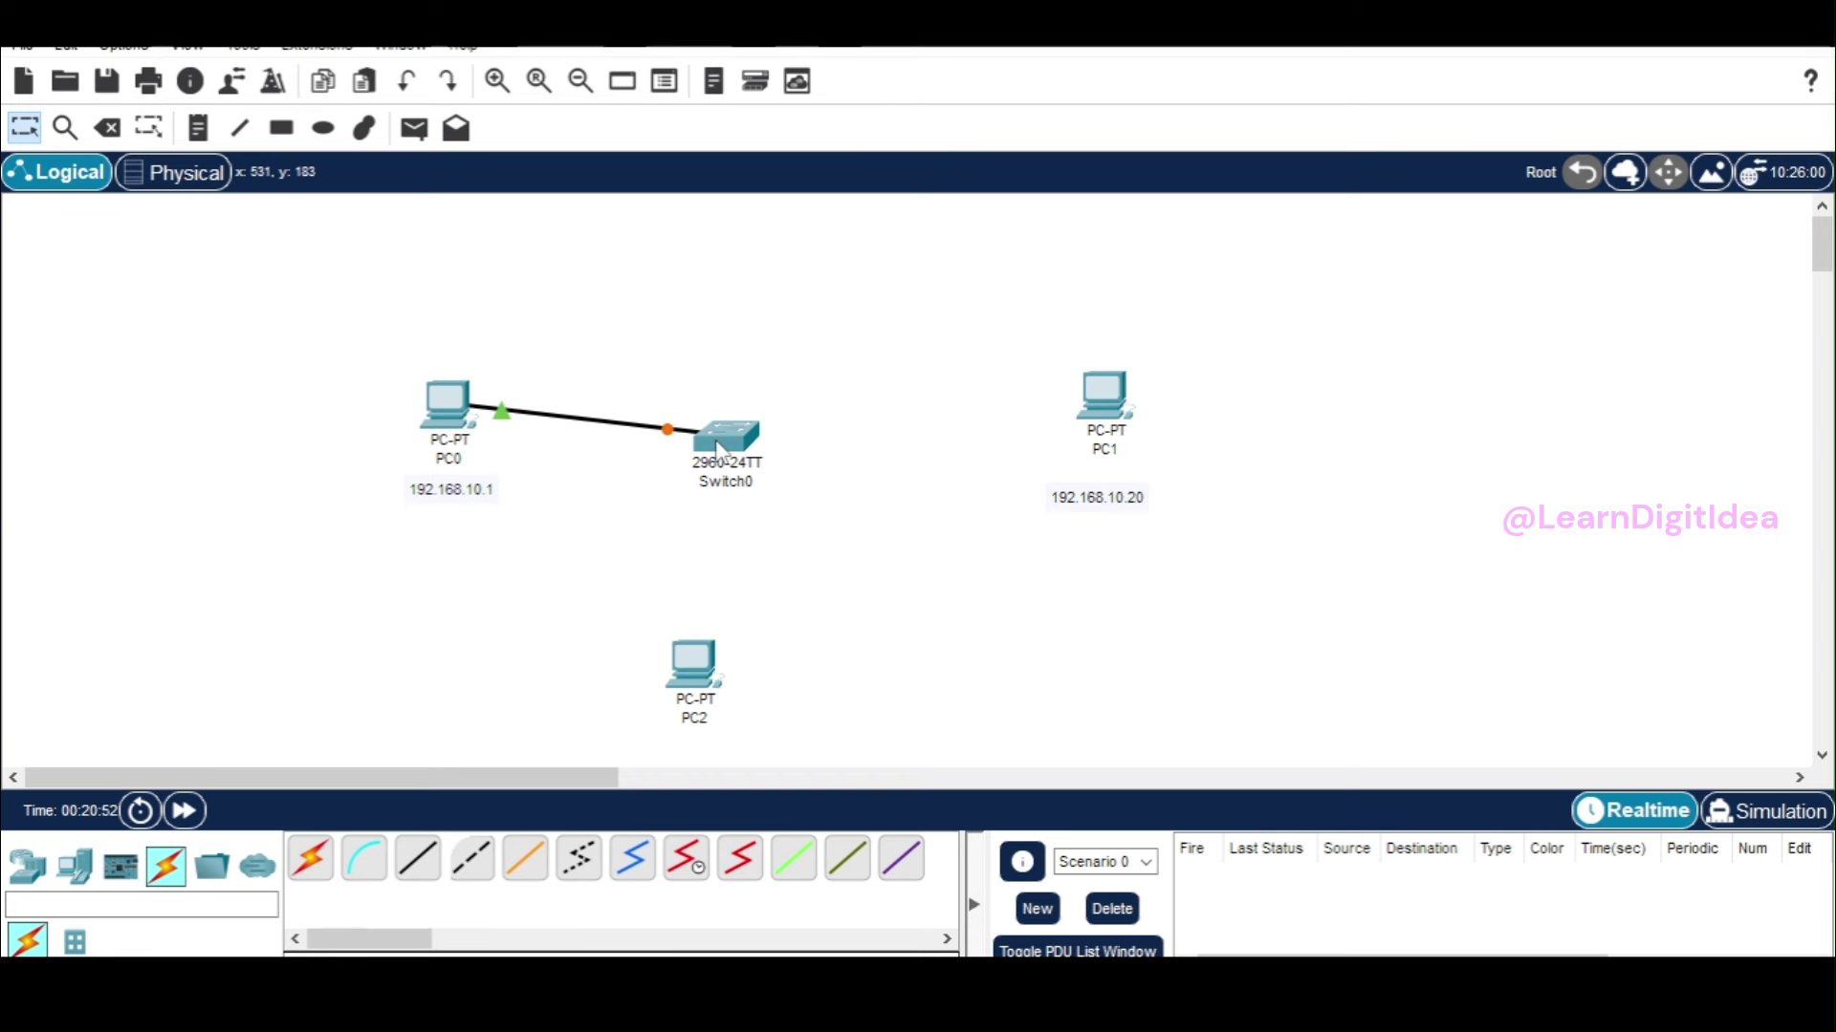
{"action": "left_click", "coordinate": [311, 859]}
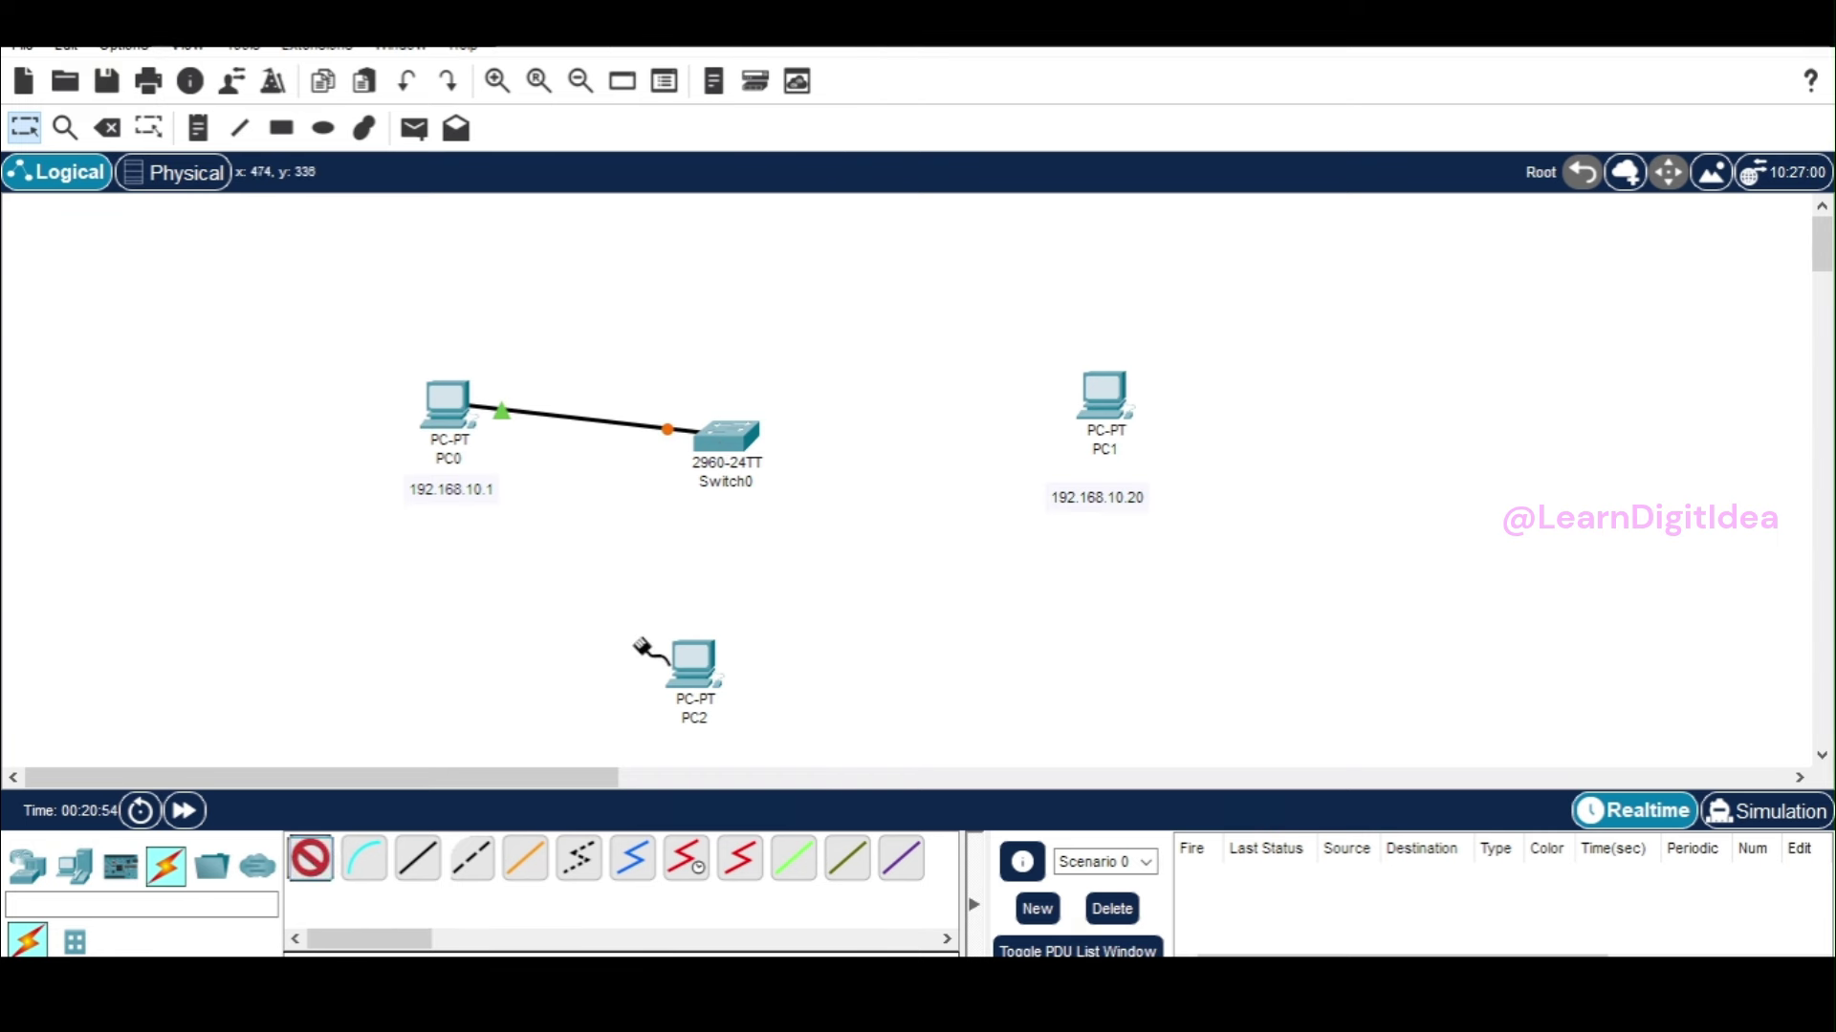
{"action": "left_click", "coordinate": [701, 669]}
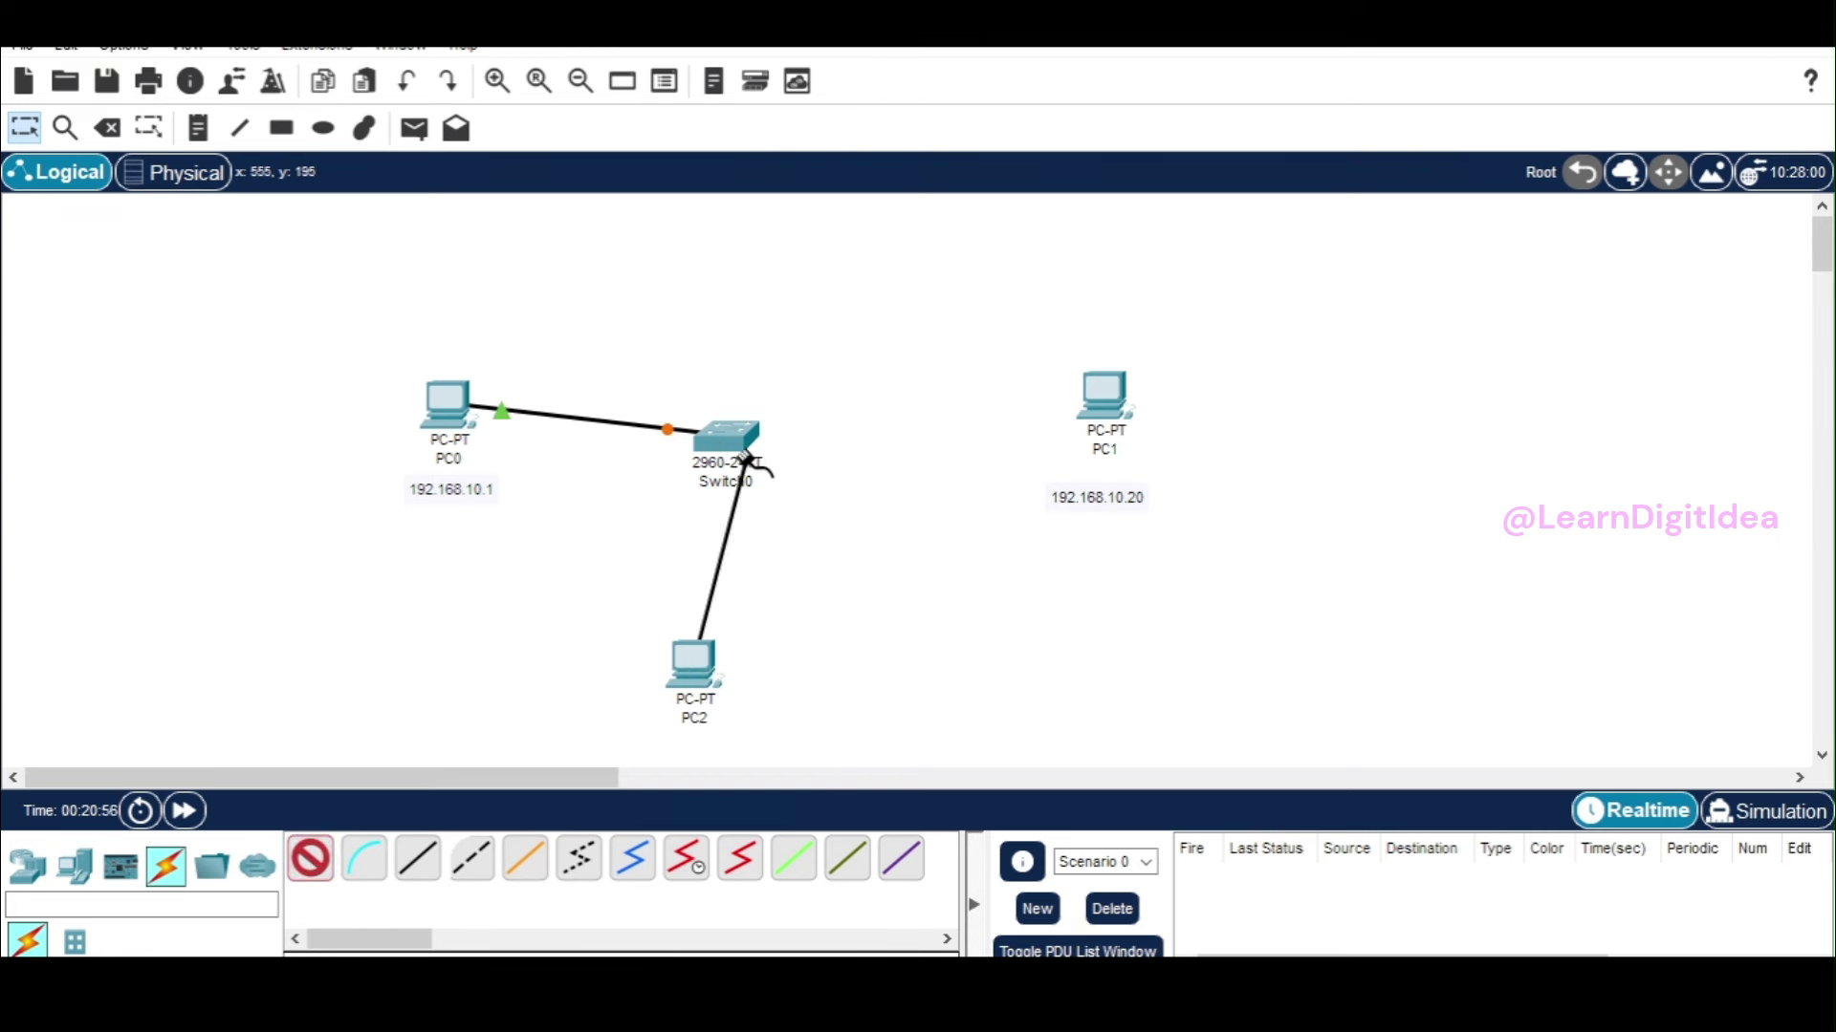
{"action": "left_click", "coordinate": [735, 451]}
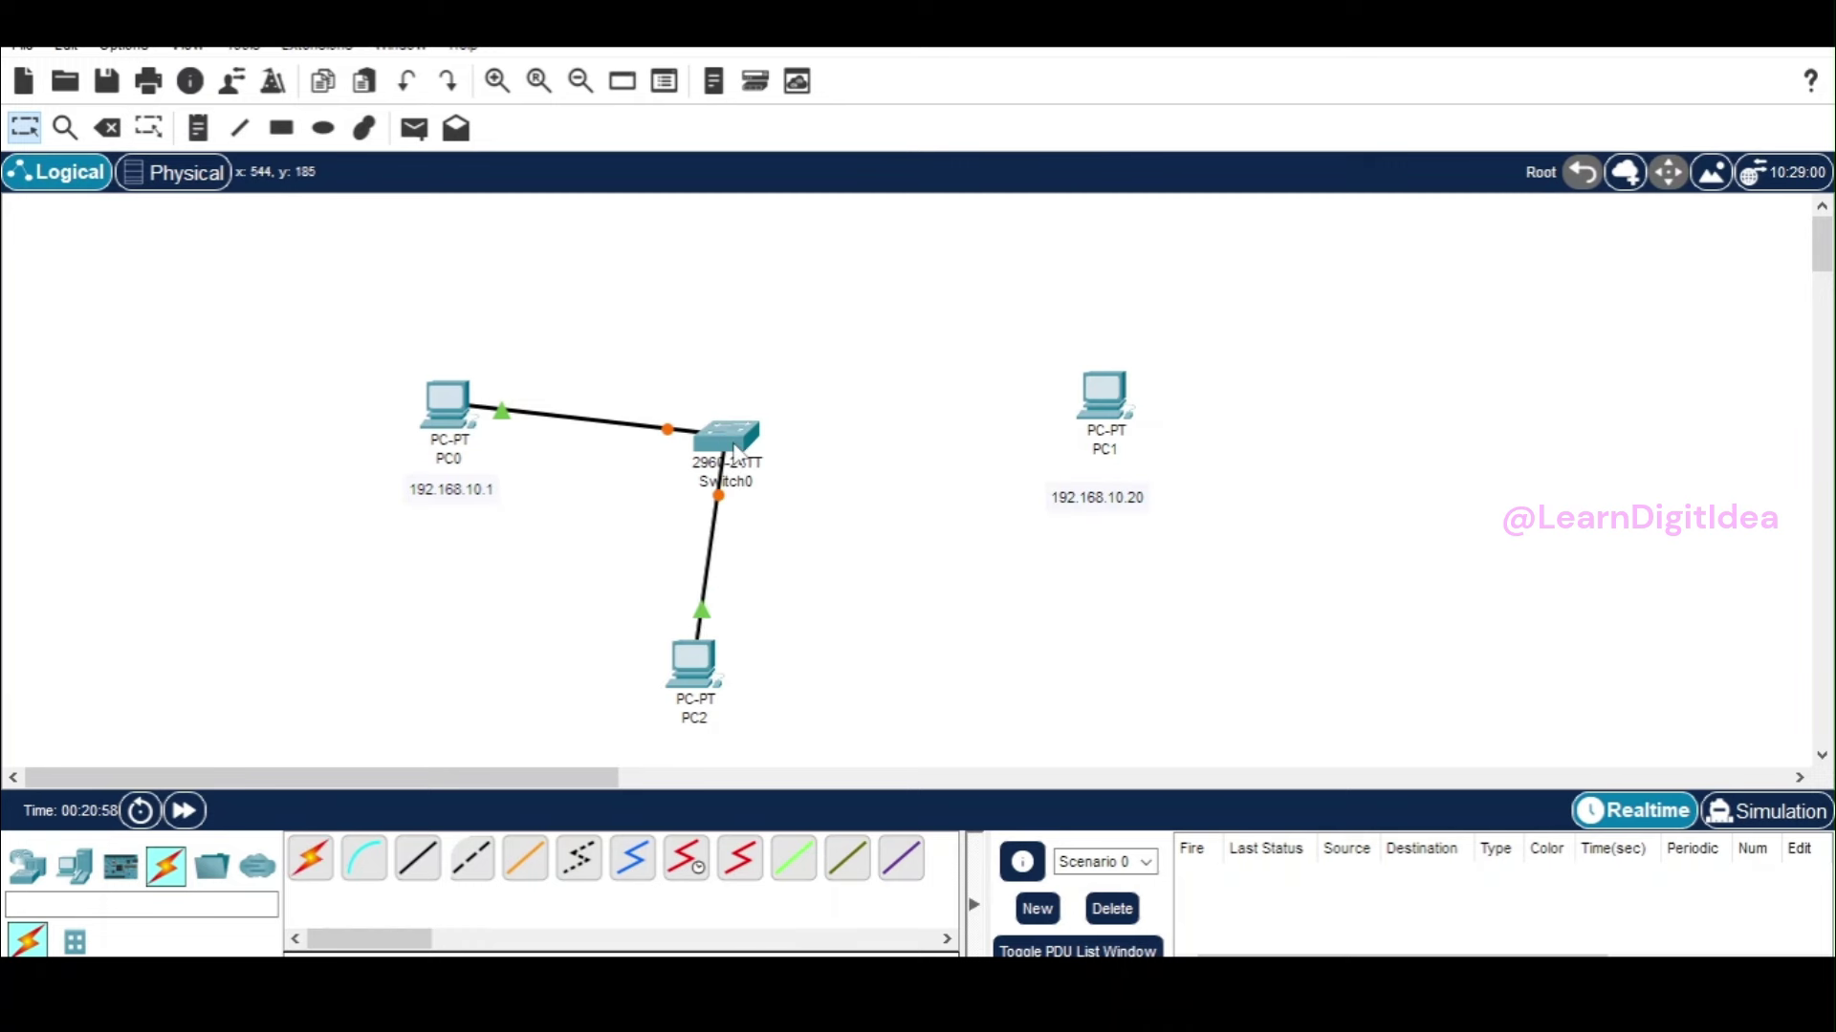
{"action": "mouse_move", "coordinate": [723, 458]}
{"action": "left_click", "coordinate": [306, 865]}
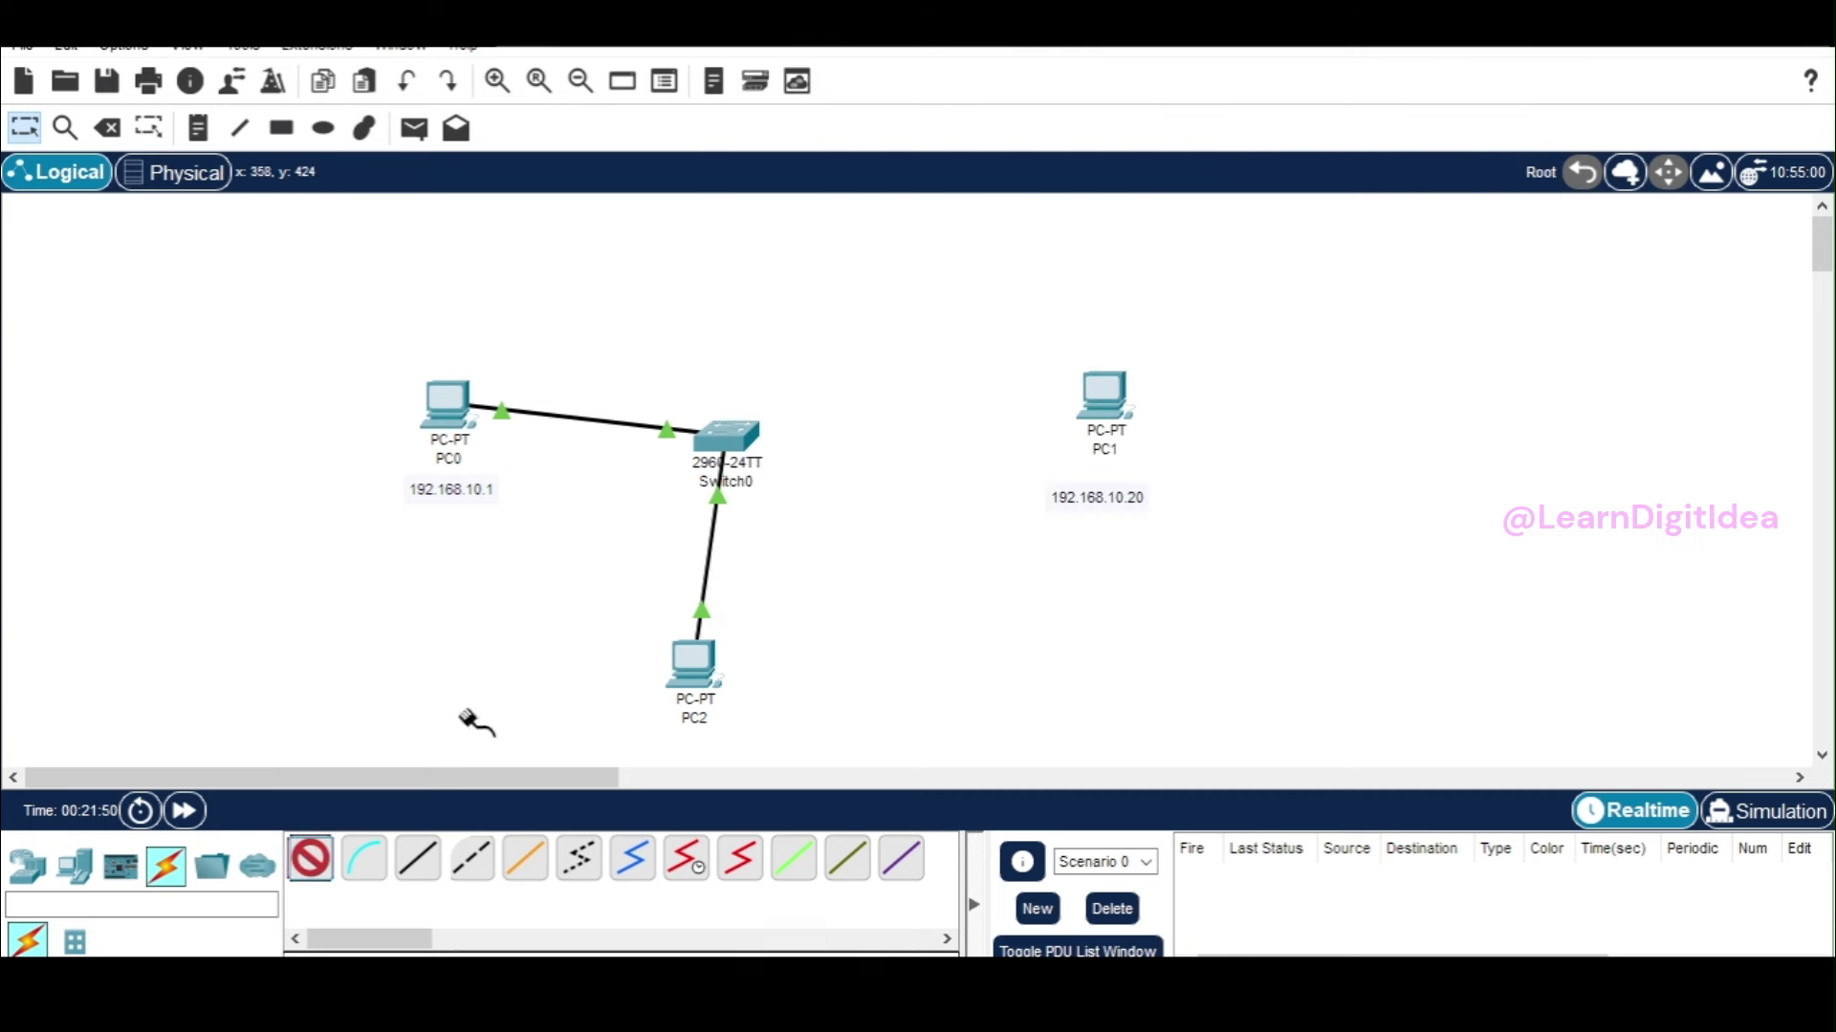
{"action": "left_click", "coordinate": [1097, 398]}
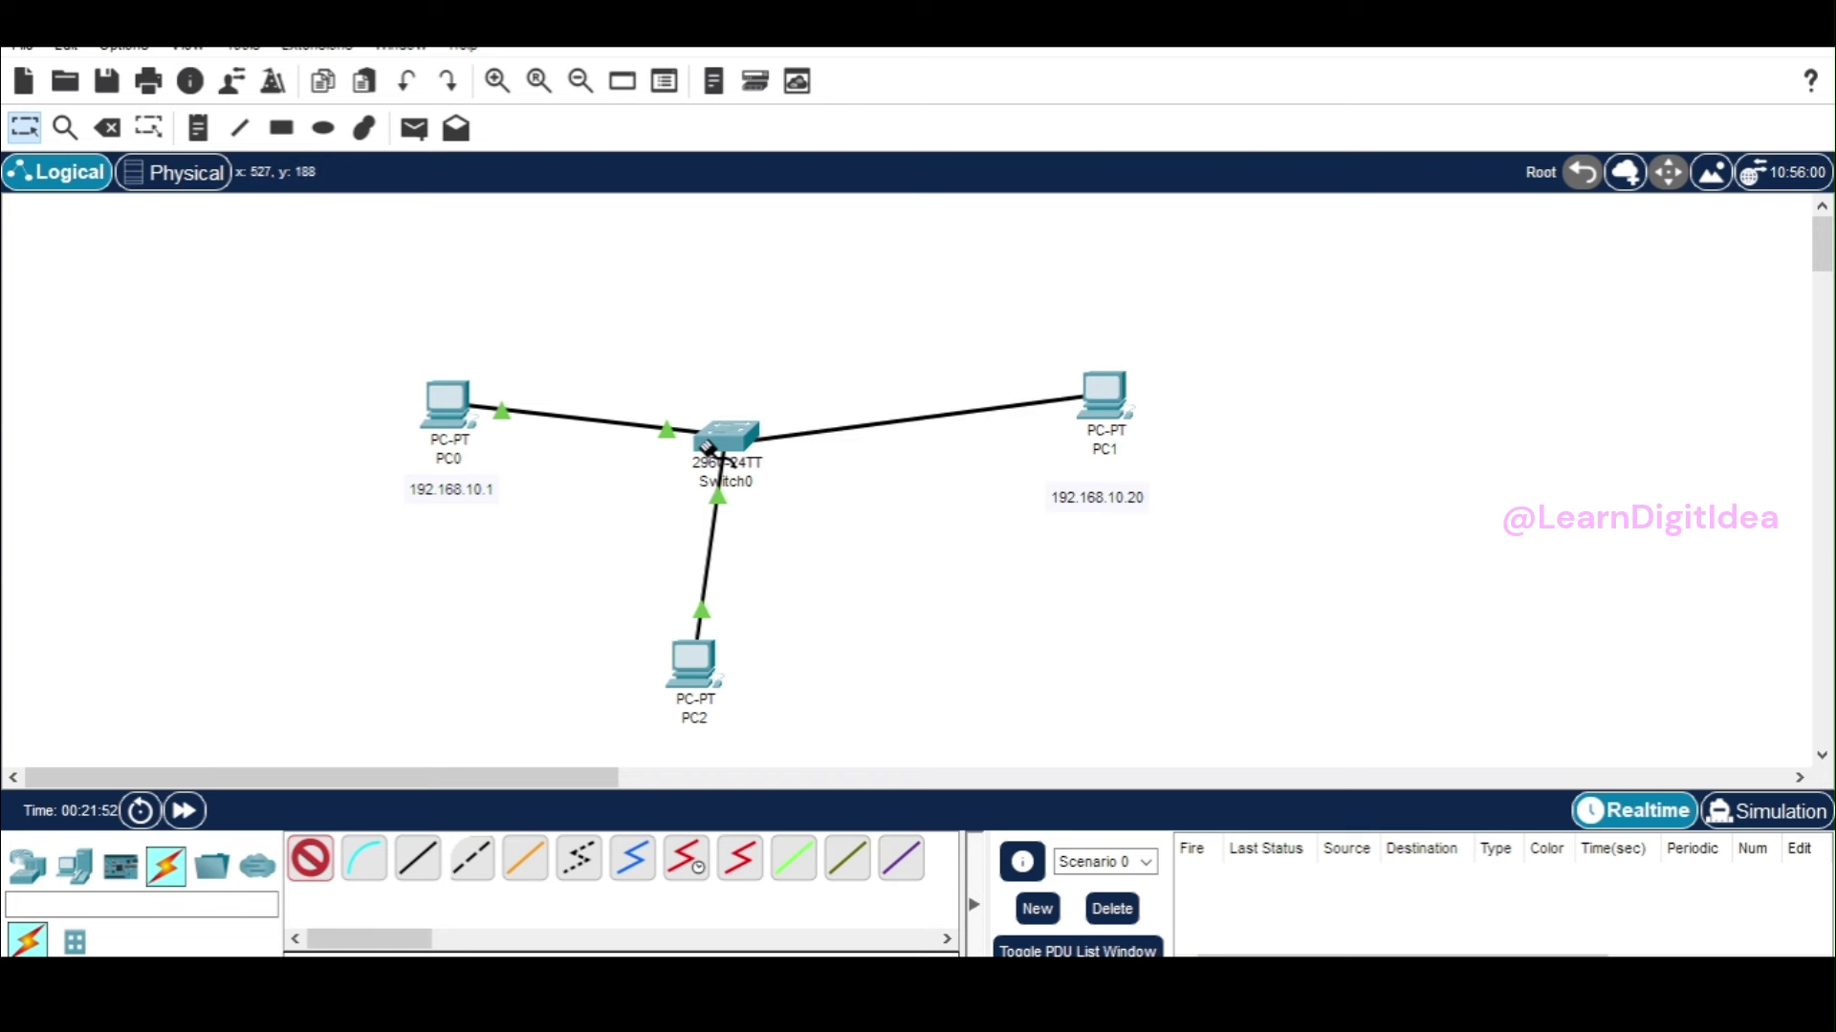
{"action": "left_click", "coordinate": [741, 442]}
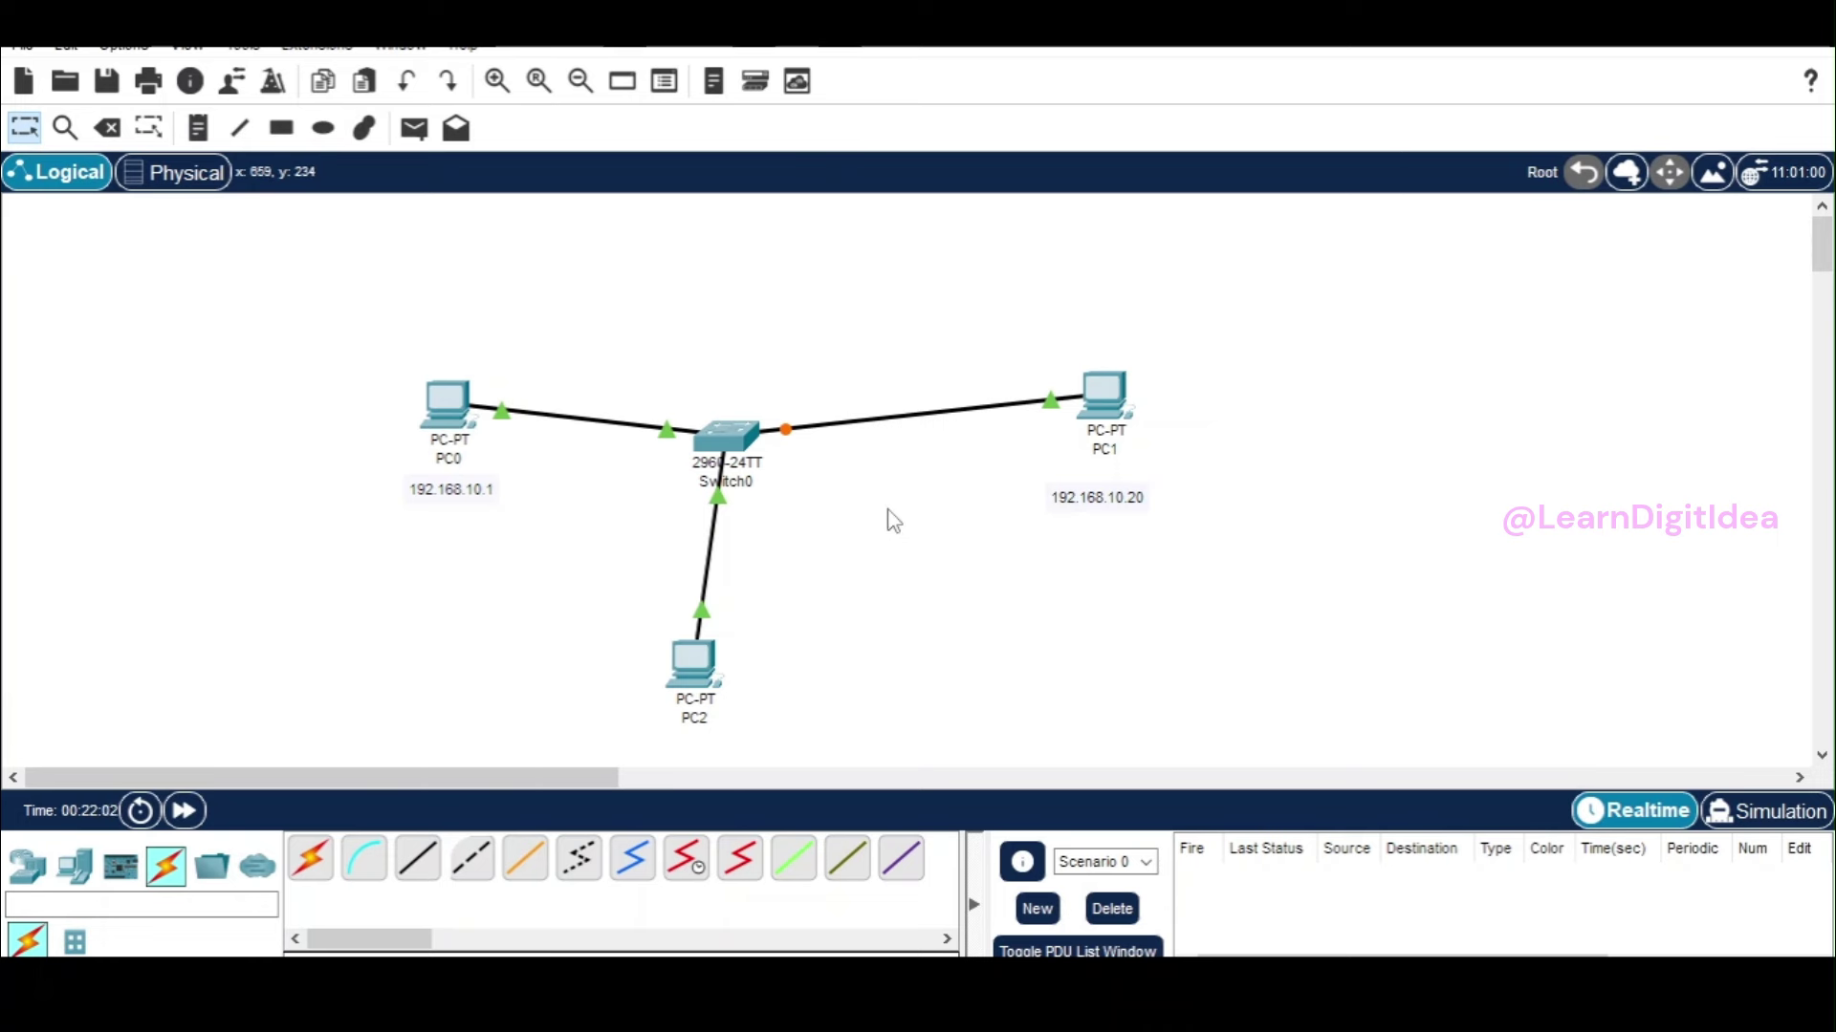
Give PC2 the static IPv4 address 192.168.10.15 with the default subnet mask and close its device window.
{"action": "left_click", "coordinate": [703, 674]}
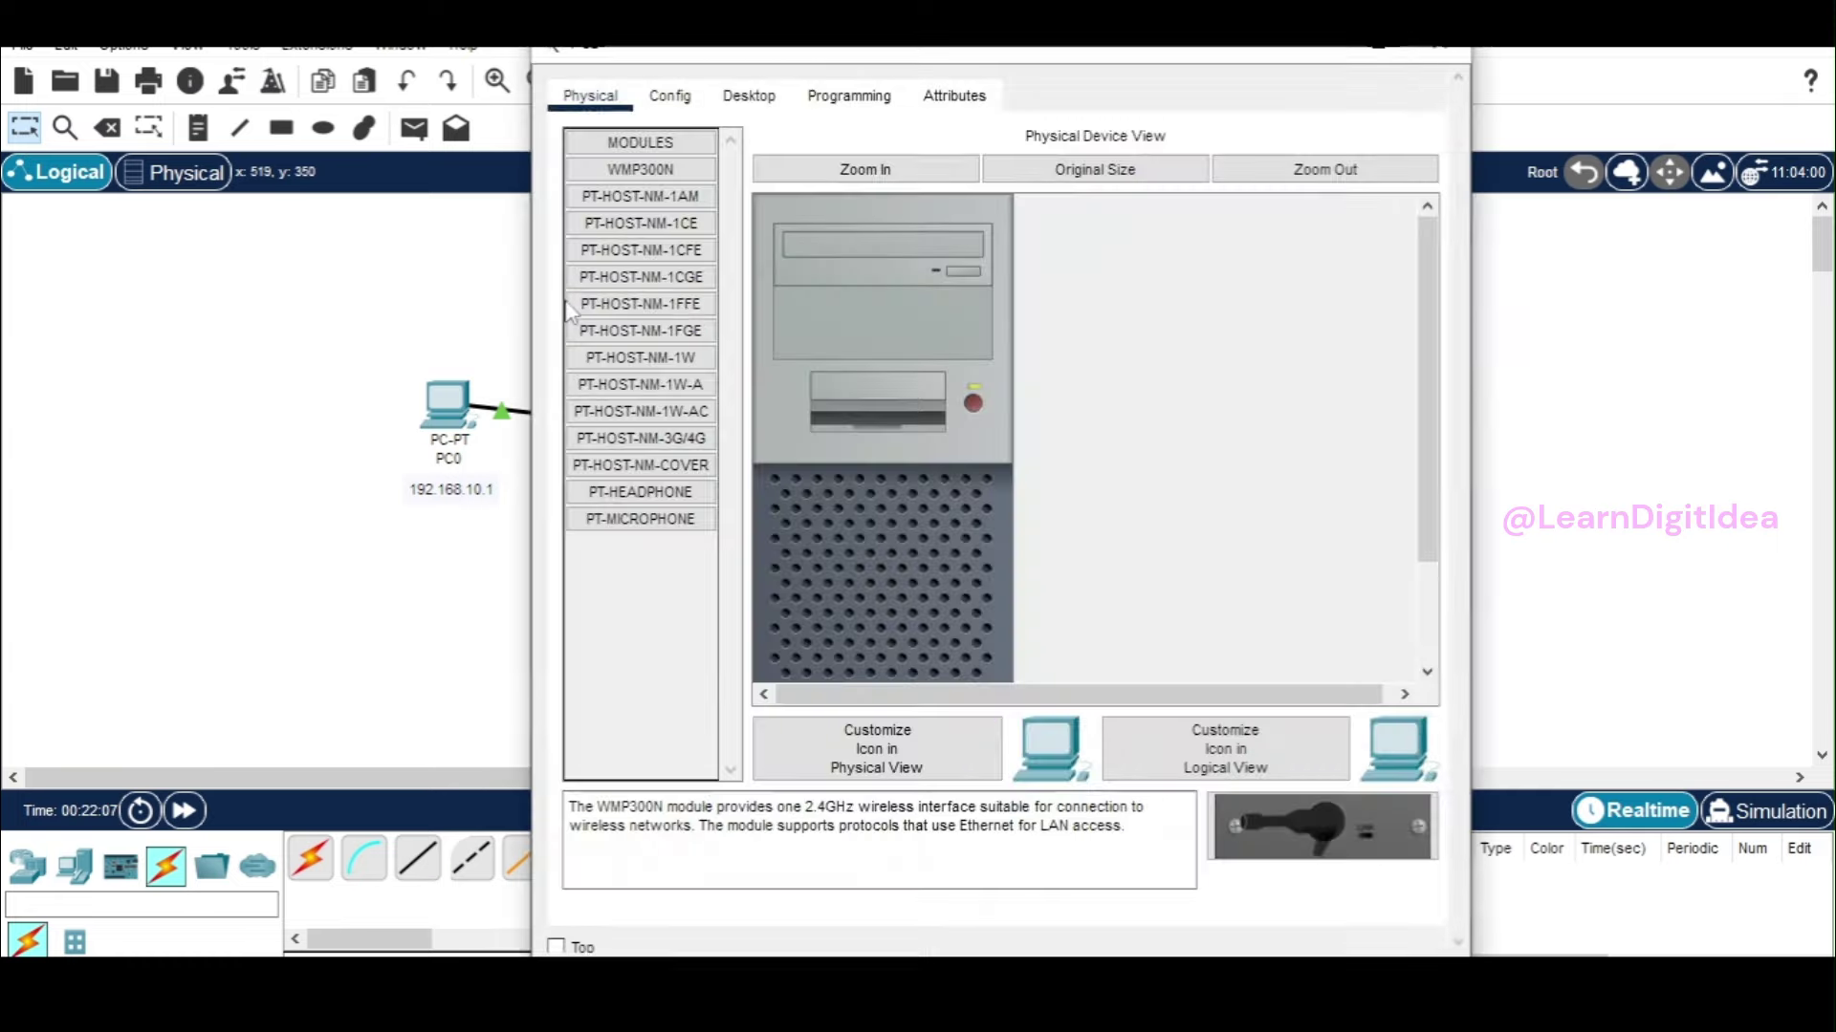
{"action": "left_click", "coordinate": [753, 97]}
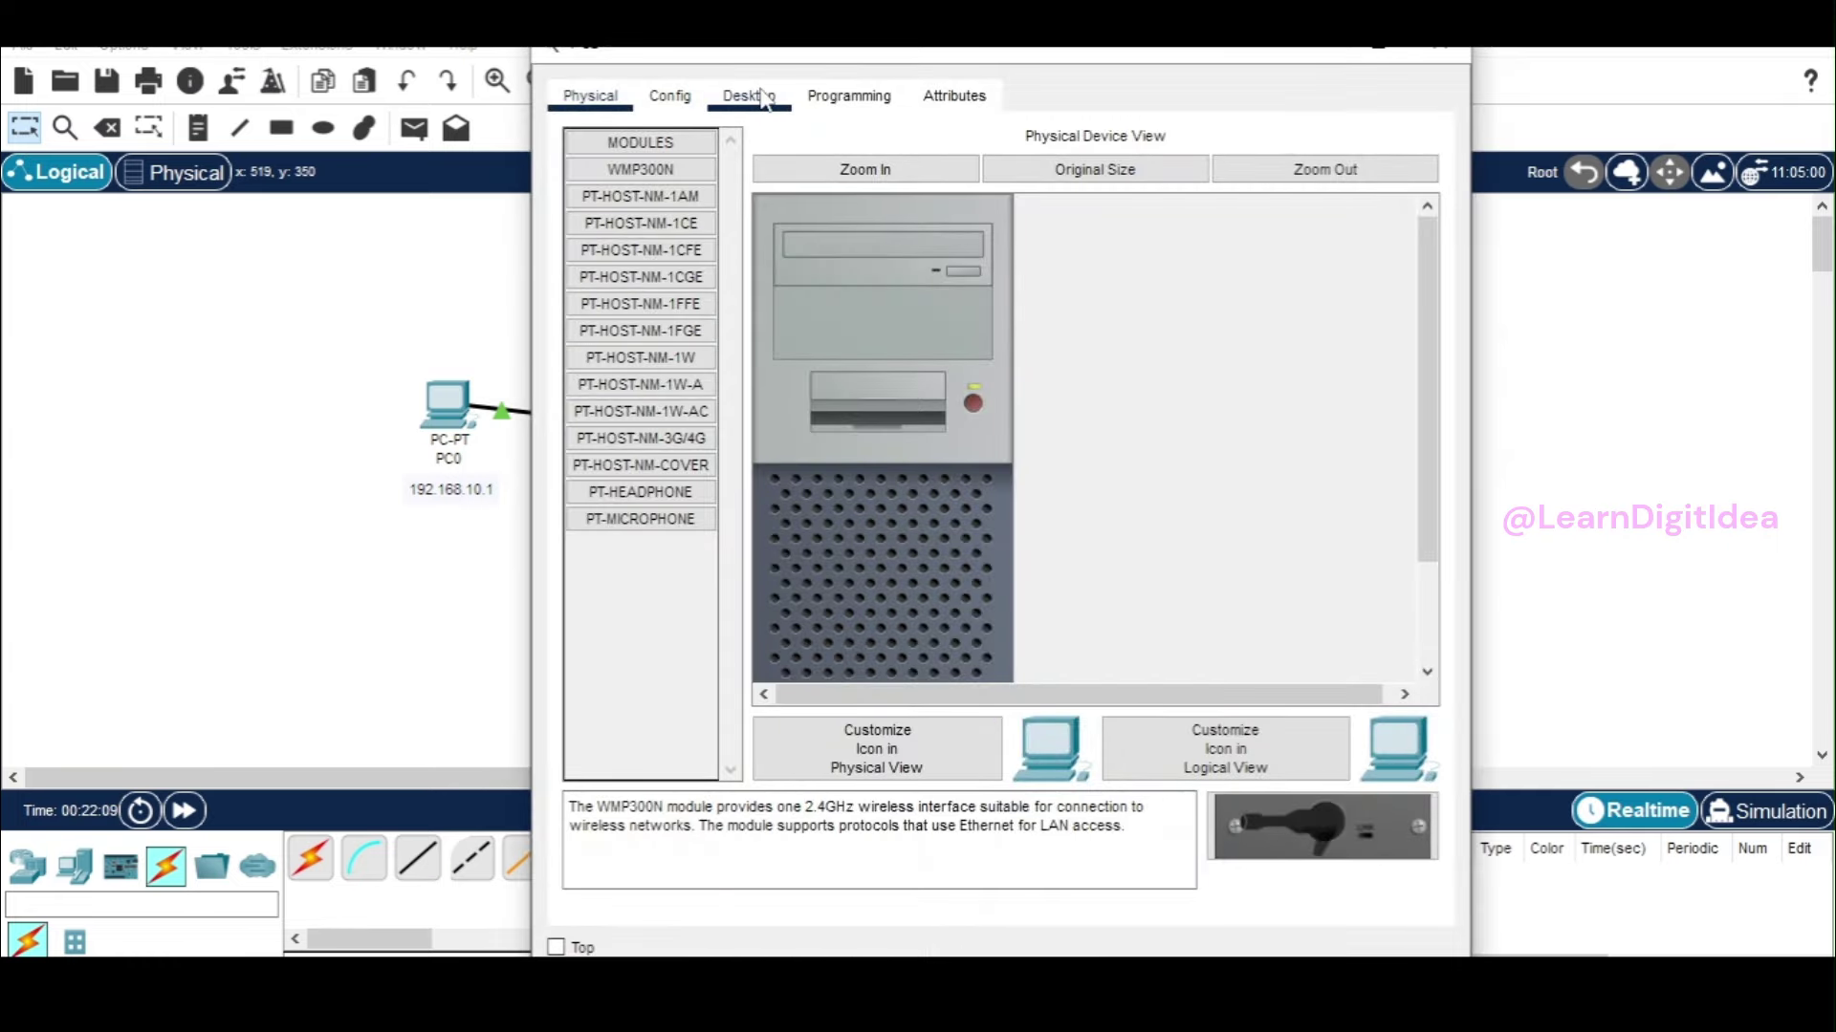
{"action": "left_click", "coordinate": [691, 185]}
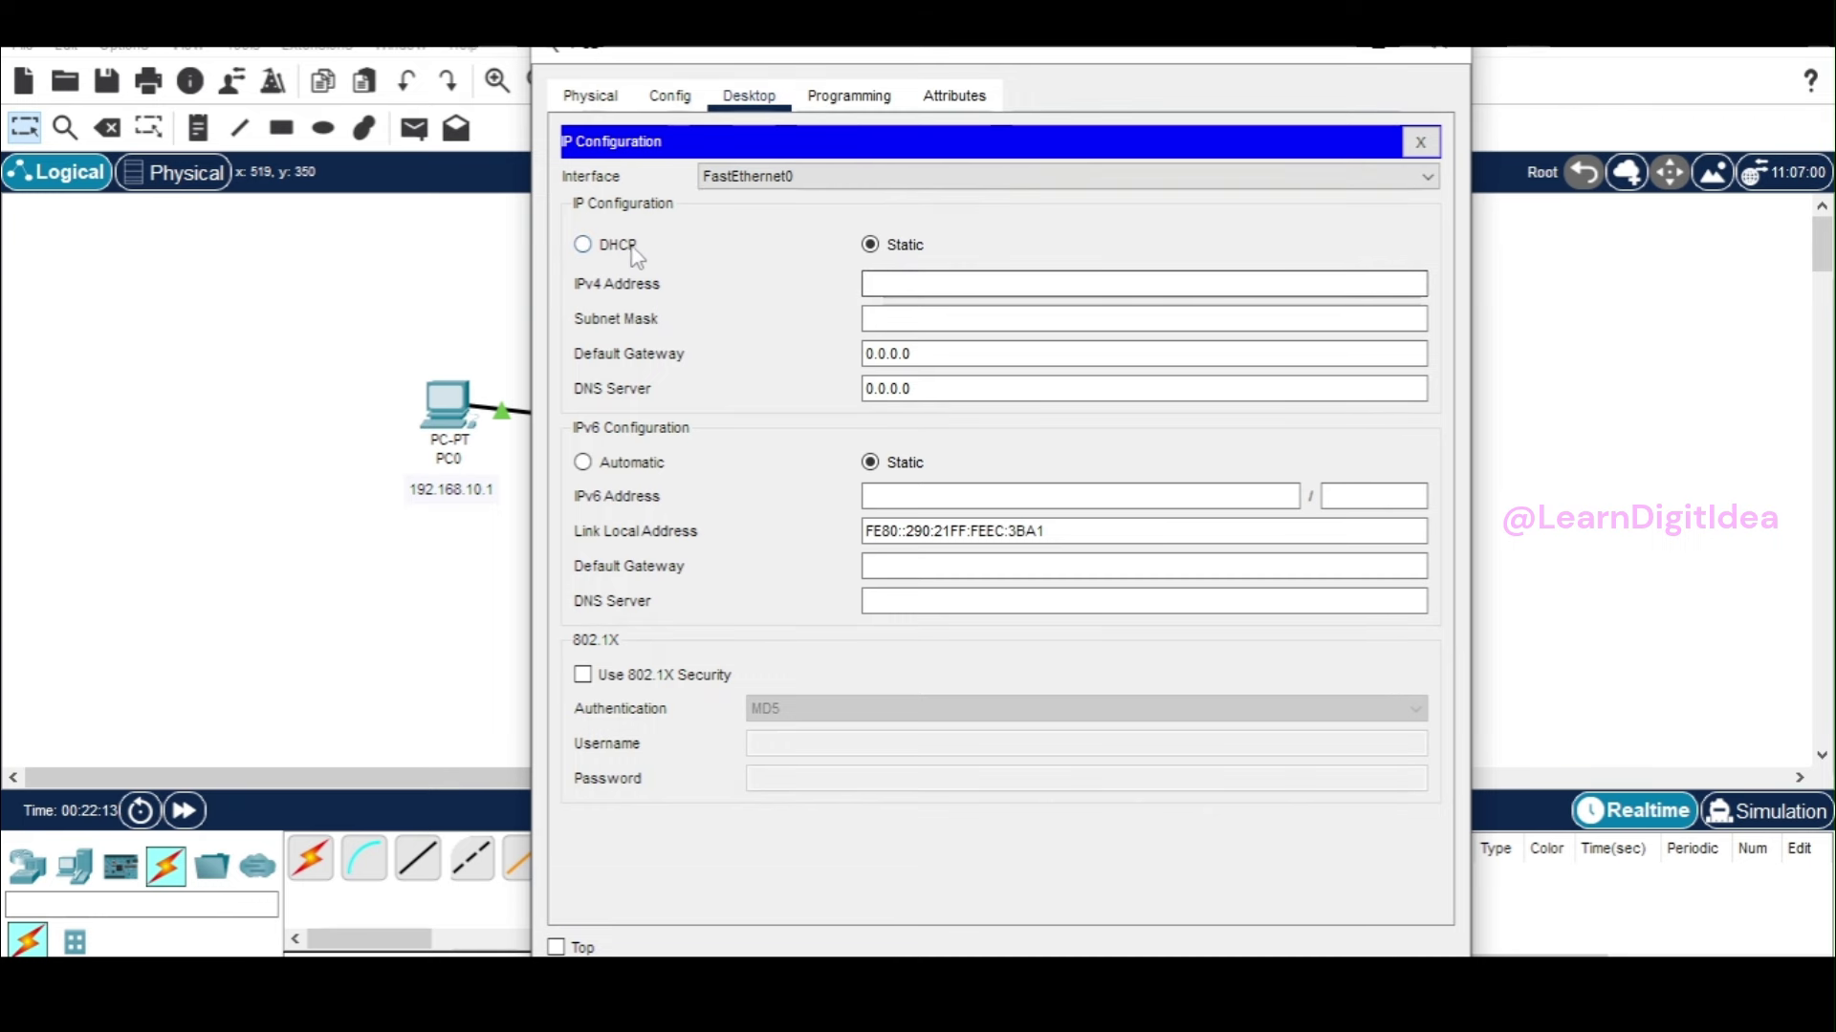
{"action": "left_click", "coordinate": [904, 285]}
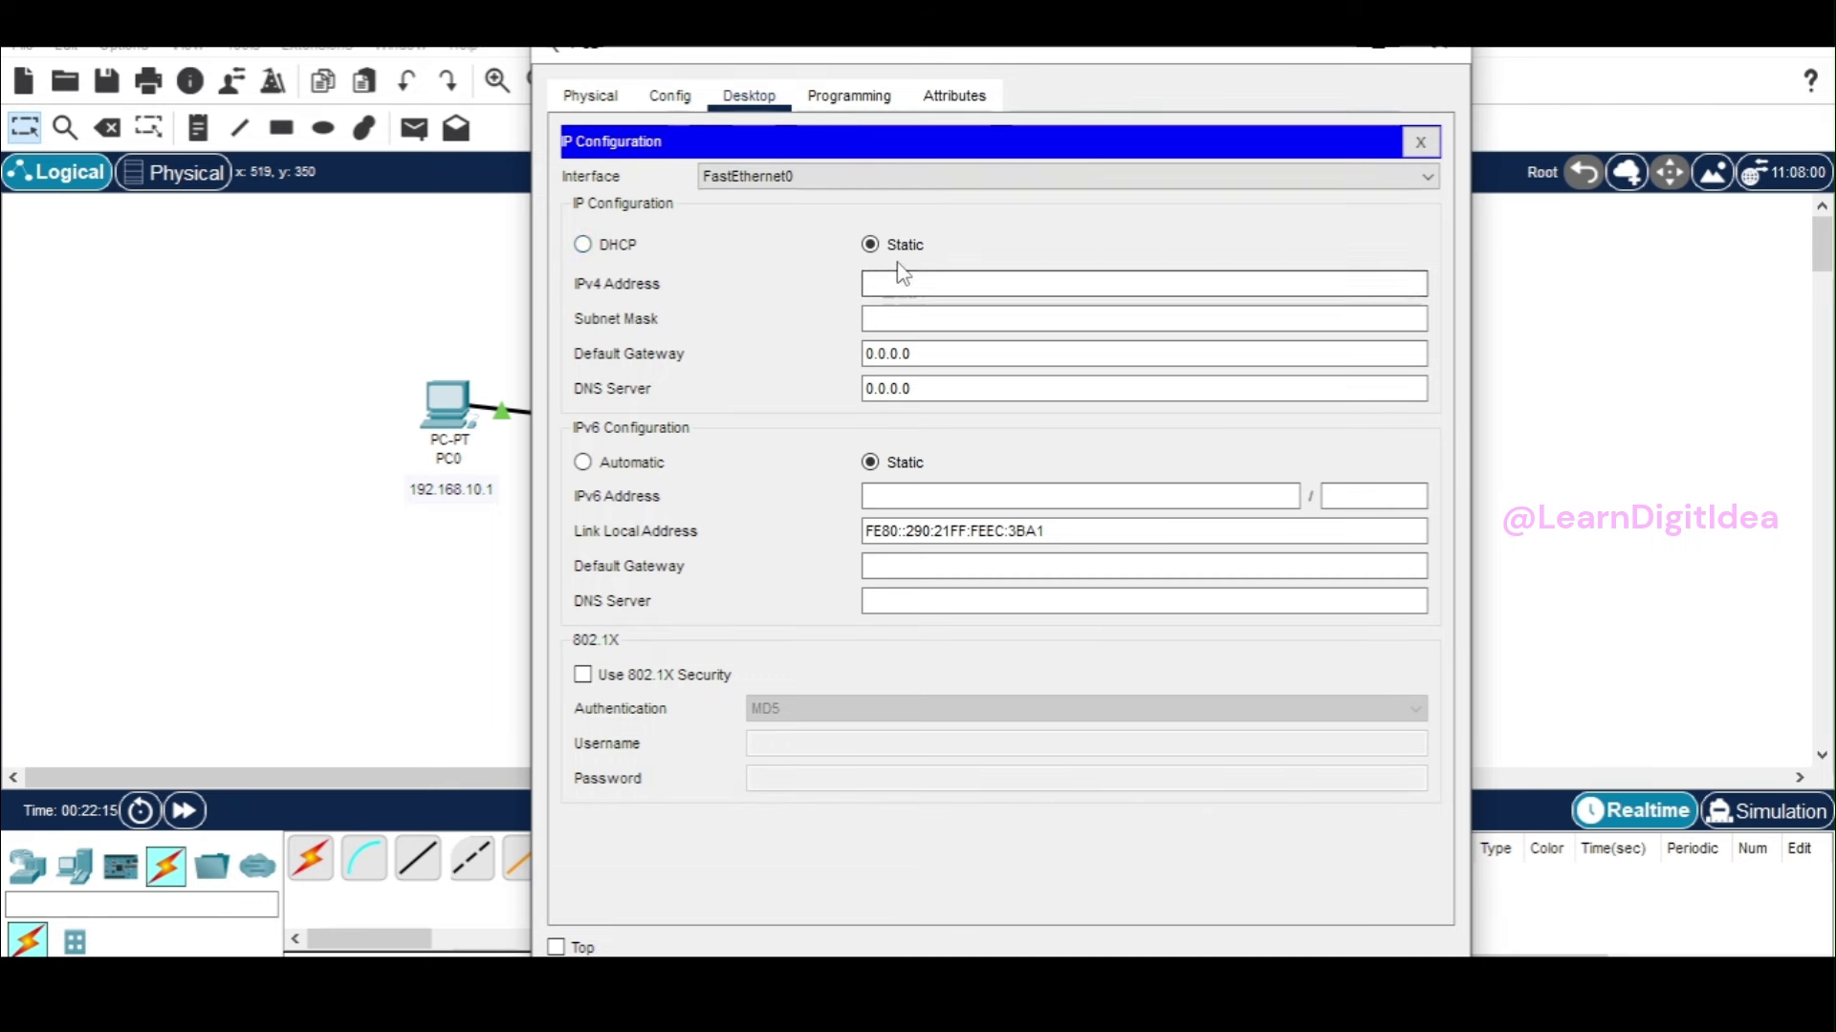
{"action": "left_click", "coordinate": [899, 285]}
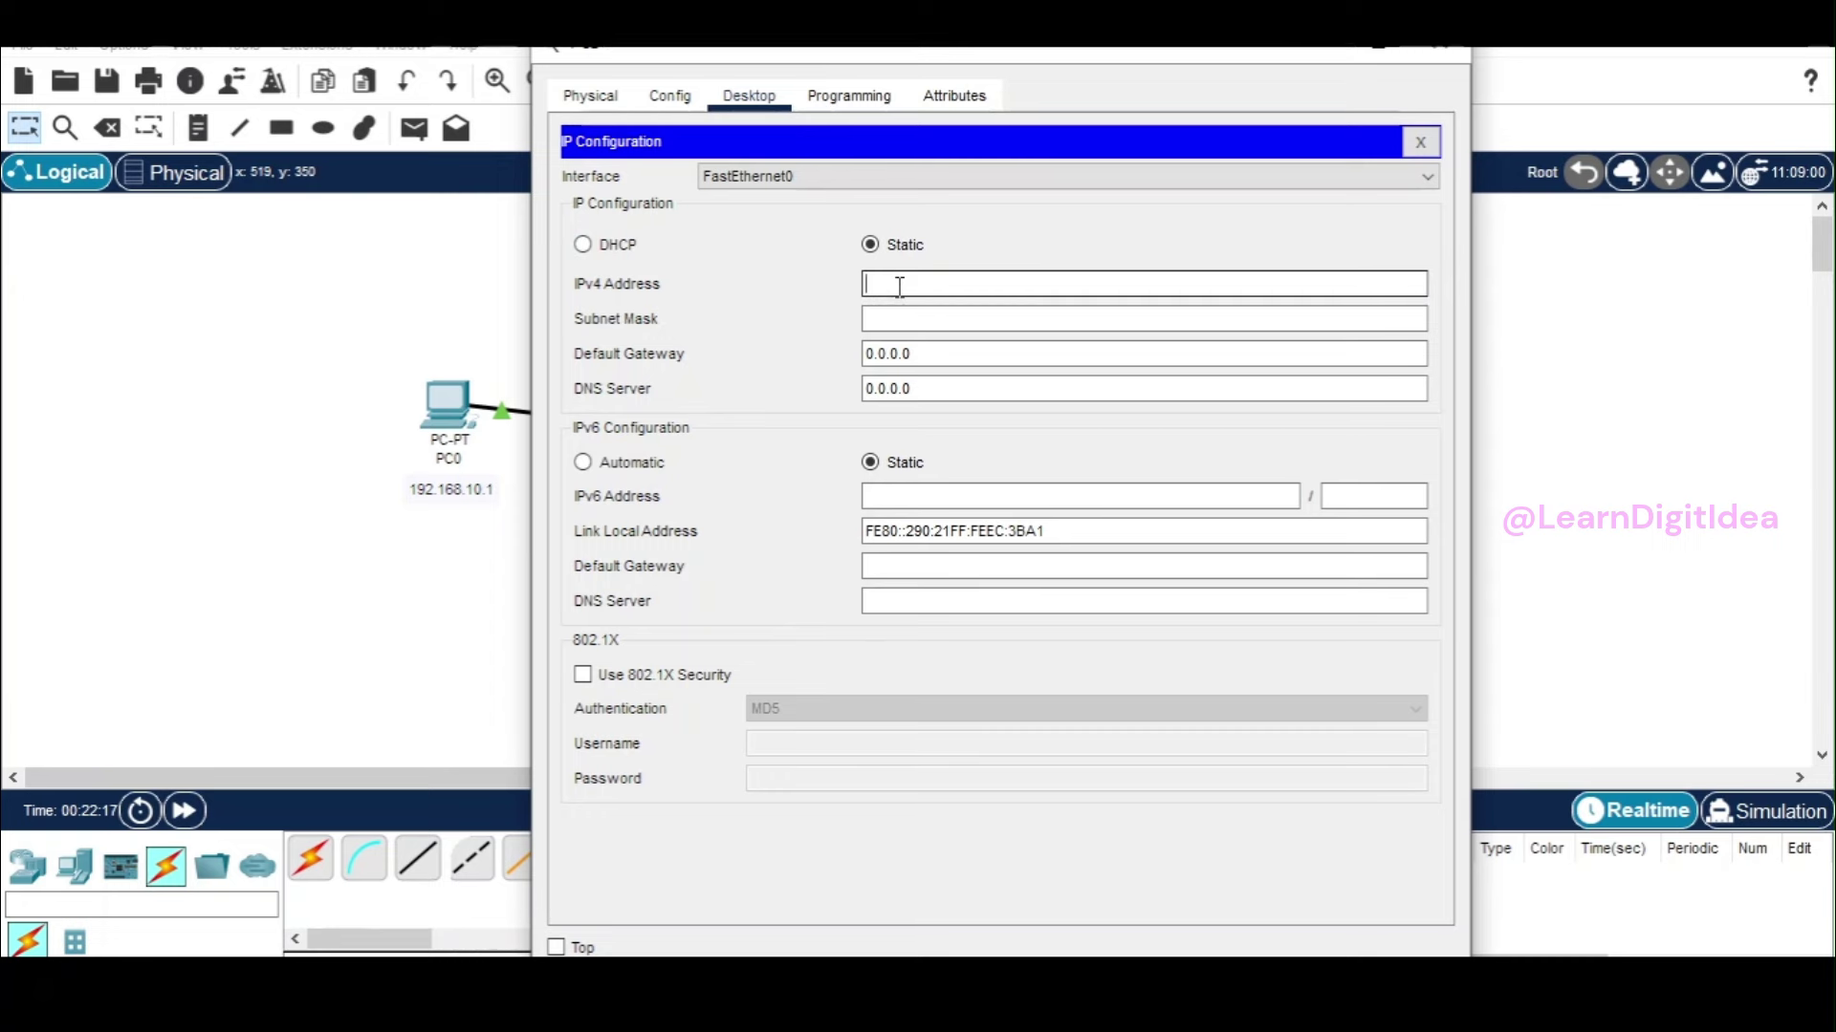
{"action": "type", "text": "192."}
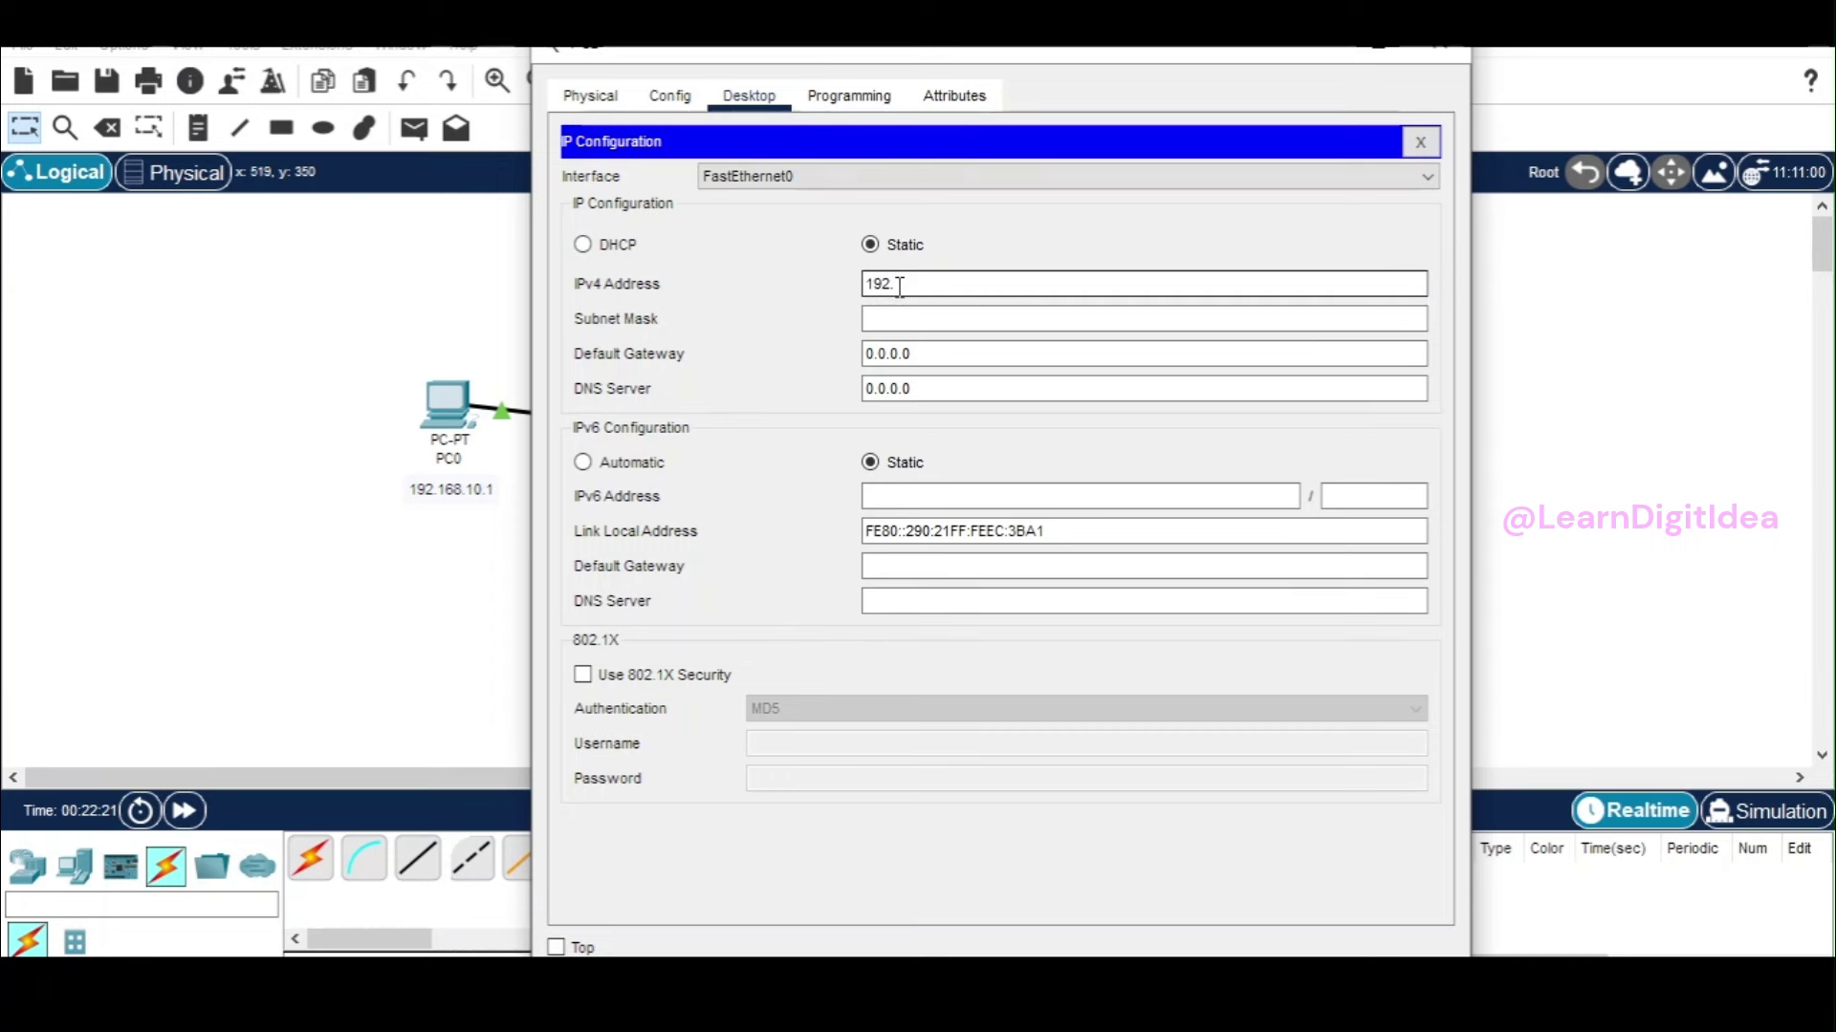
{"action": "type", "text": "168"}
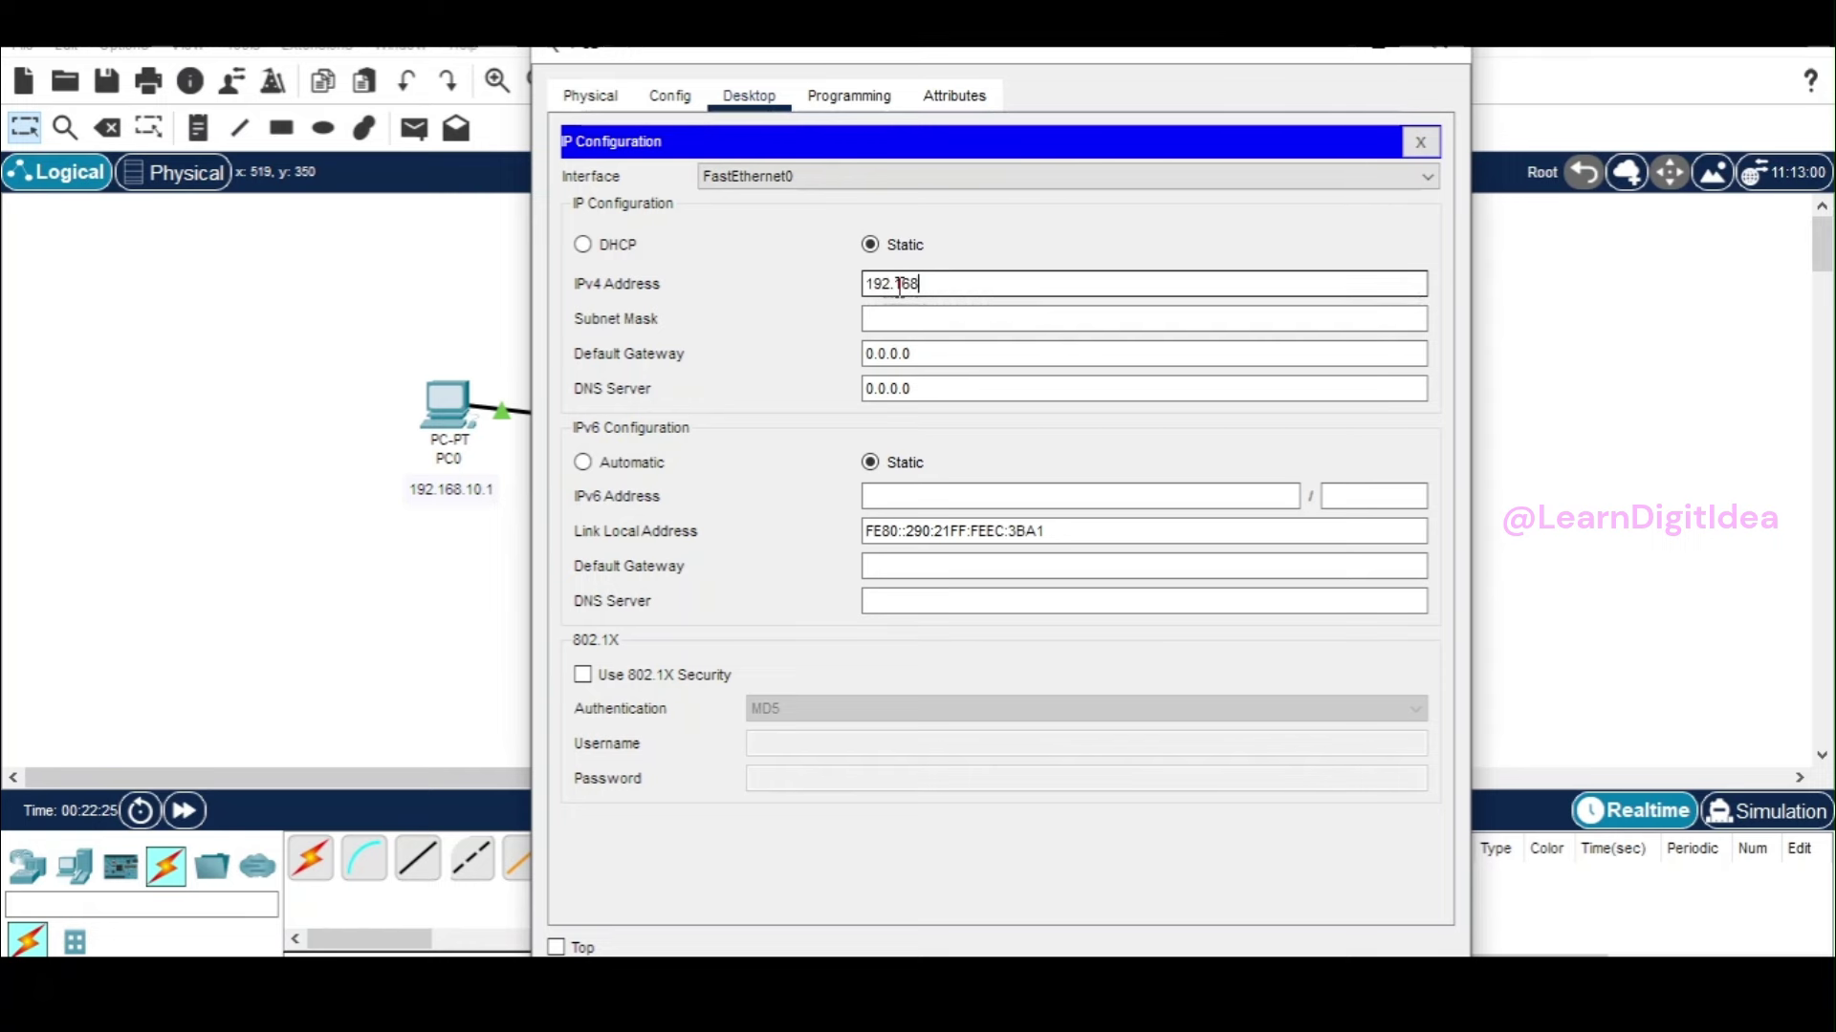
{"action": "type", "text": ".10."}
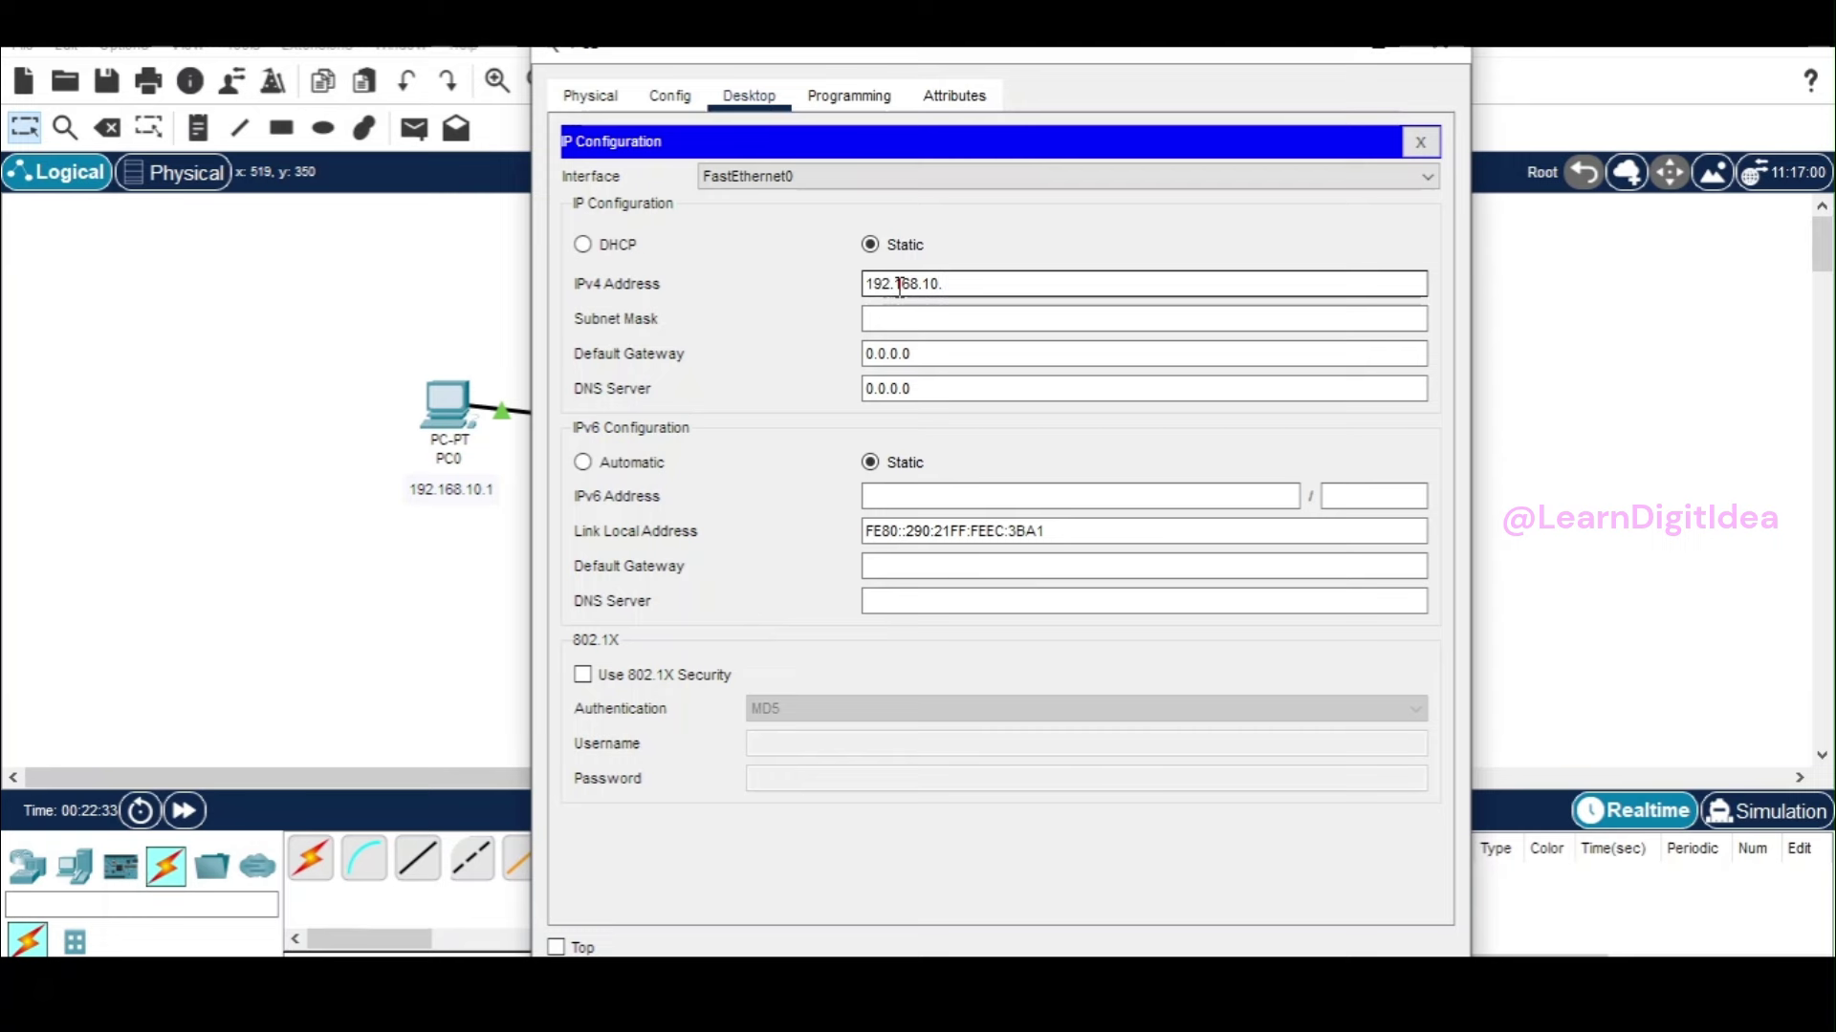
{"action": "type", "text": "15"}
{"action": "left_click", "coordinate": [910, 319]}
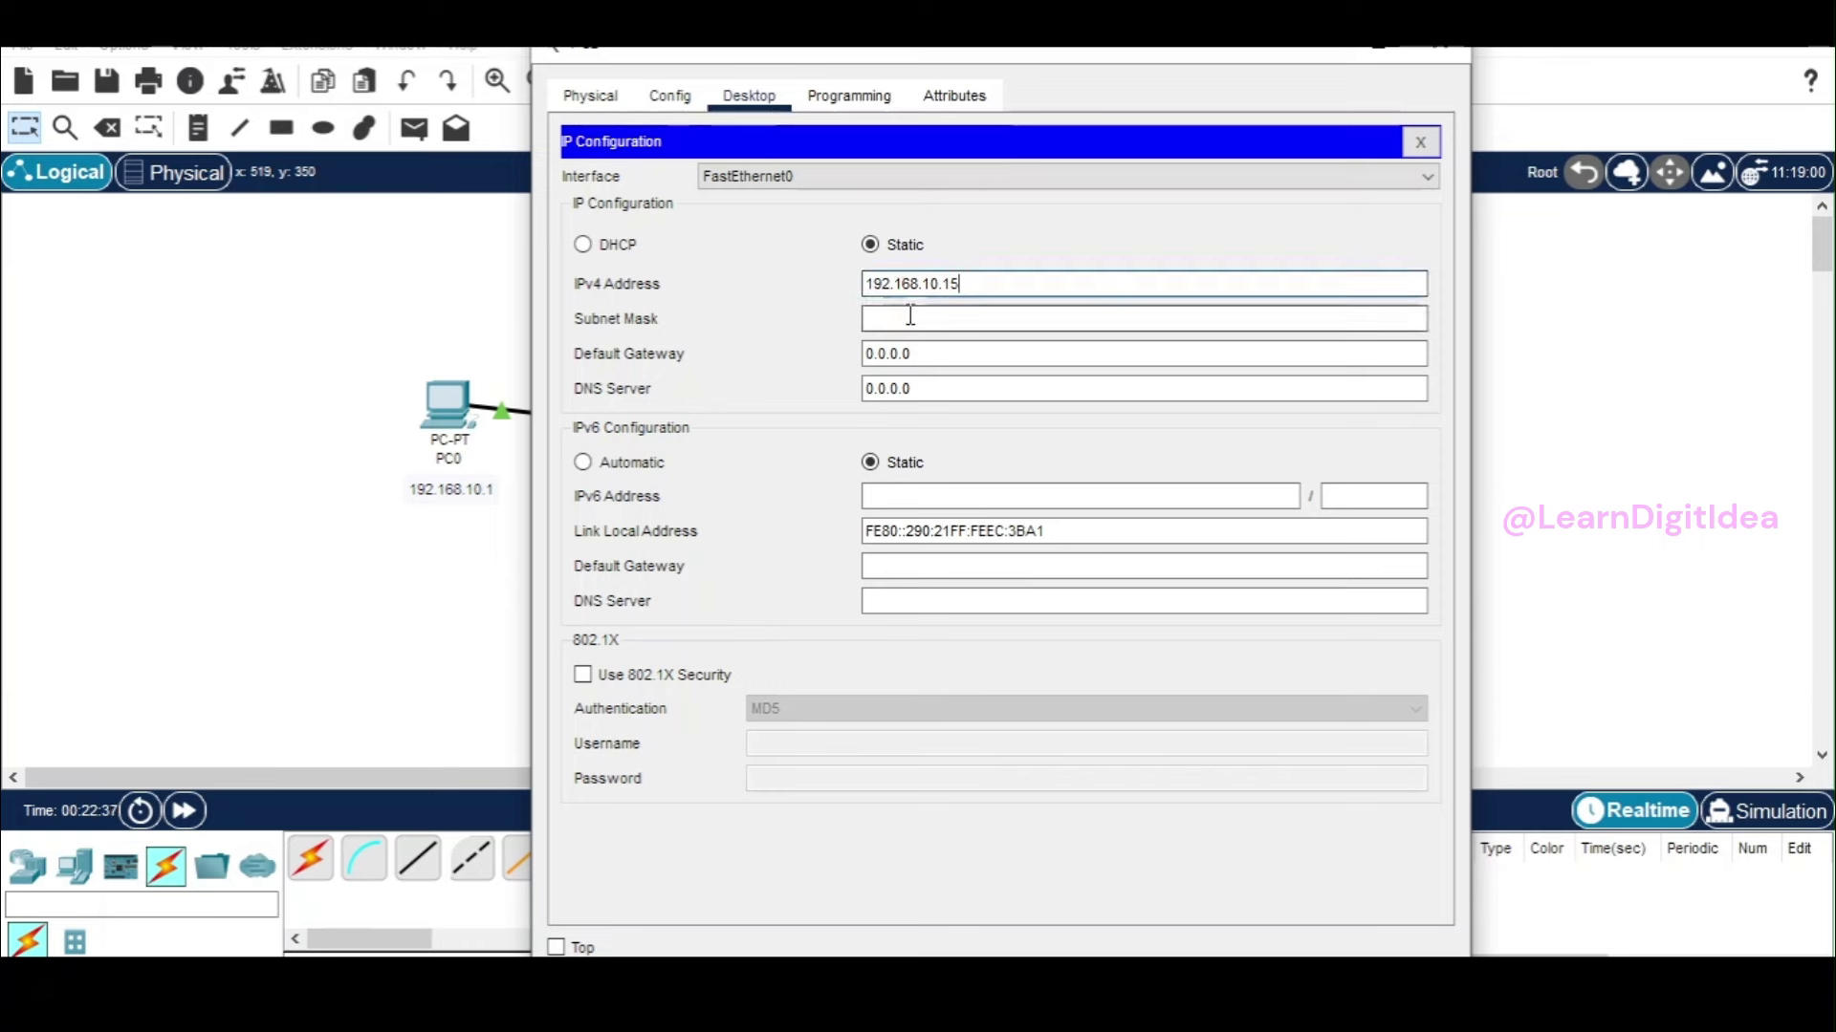
{"action": "left_click", "coordinate": [1439, 53]}
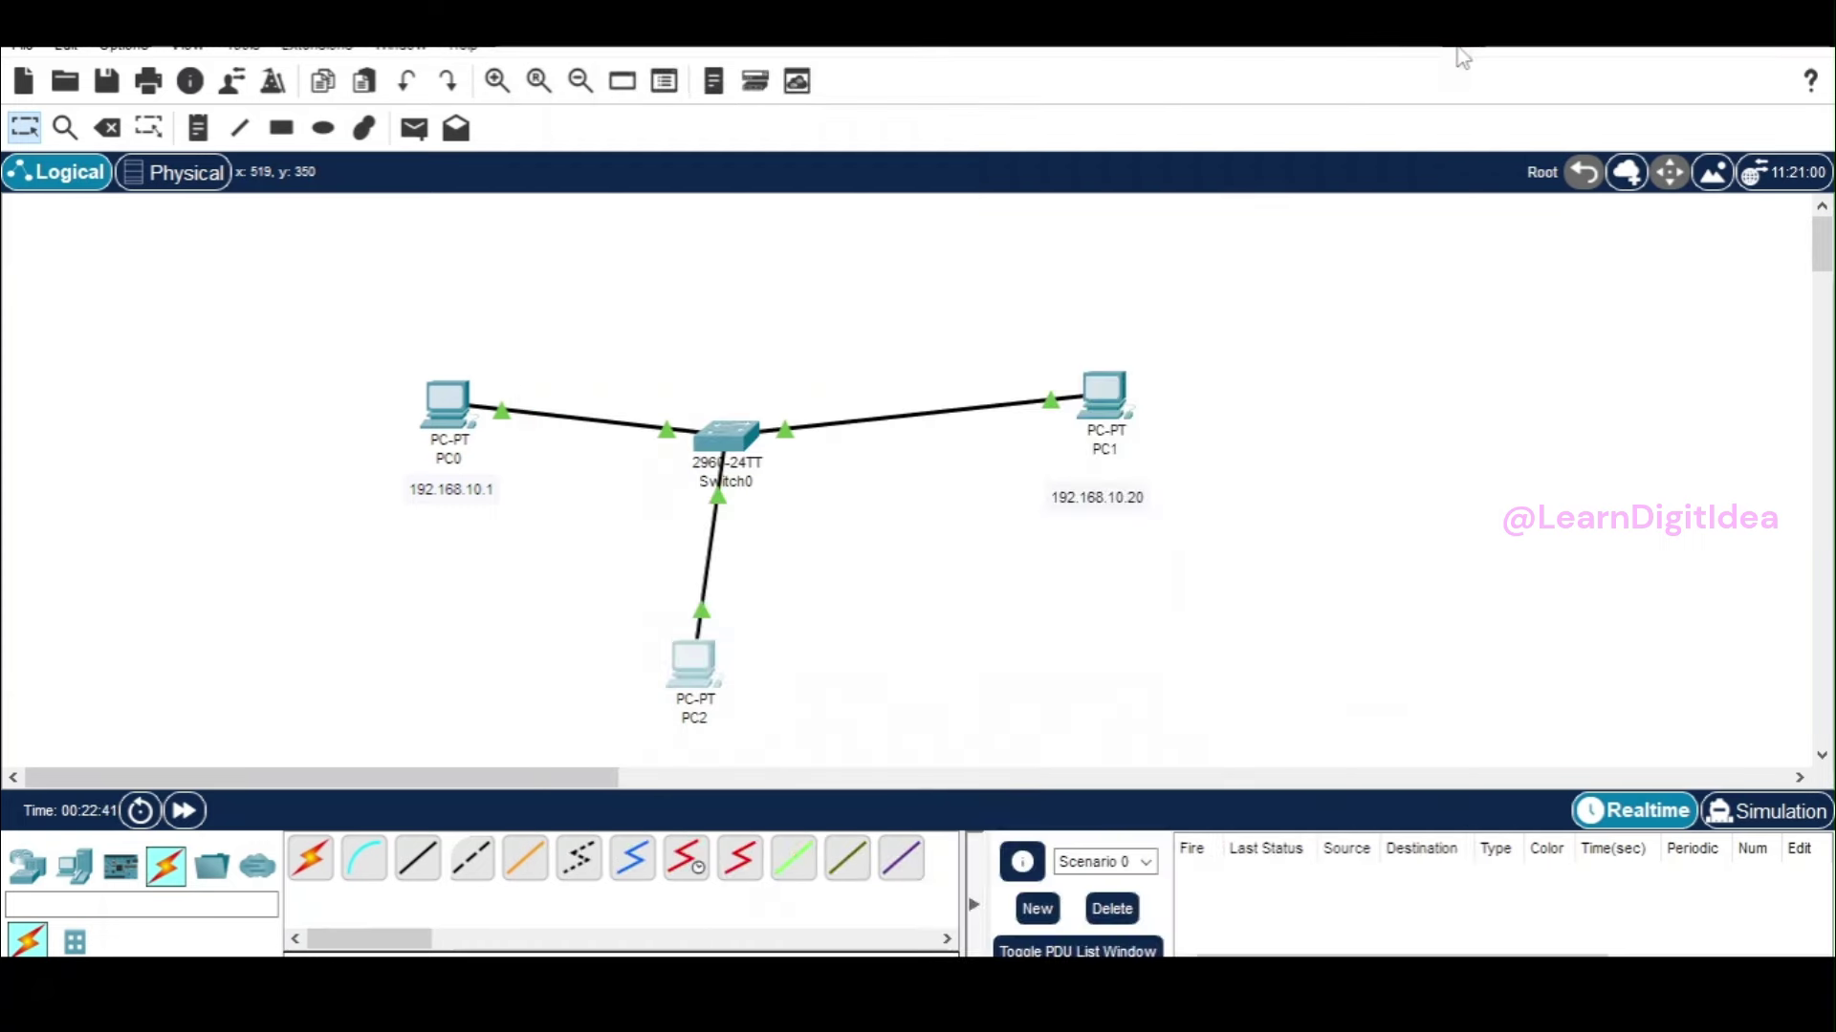
Add a note reading 192.168.10.15 beside PC2's name label.
{"action": "left_click", "coordinate": [198, 129]}
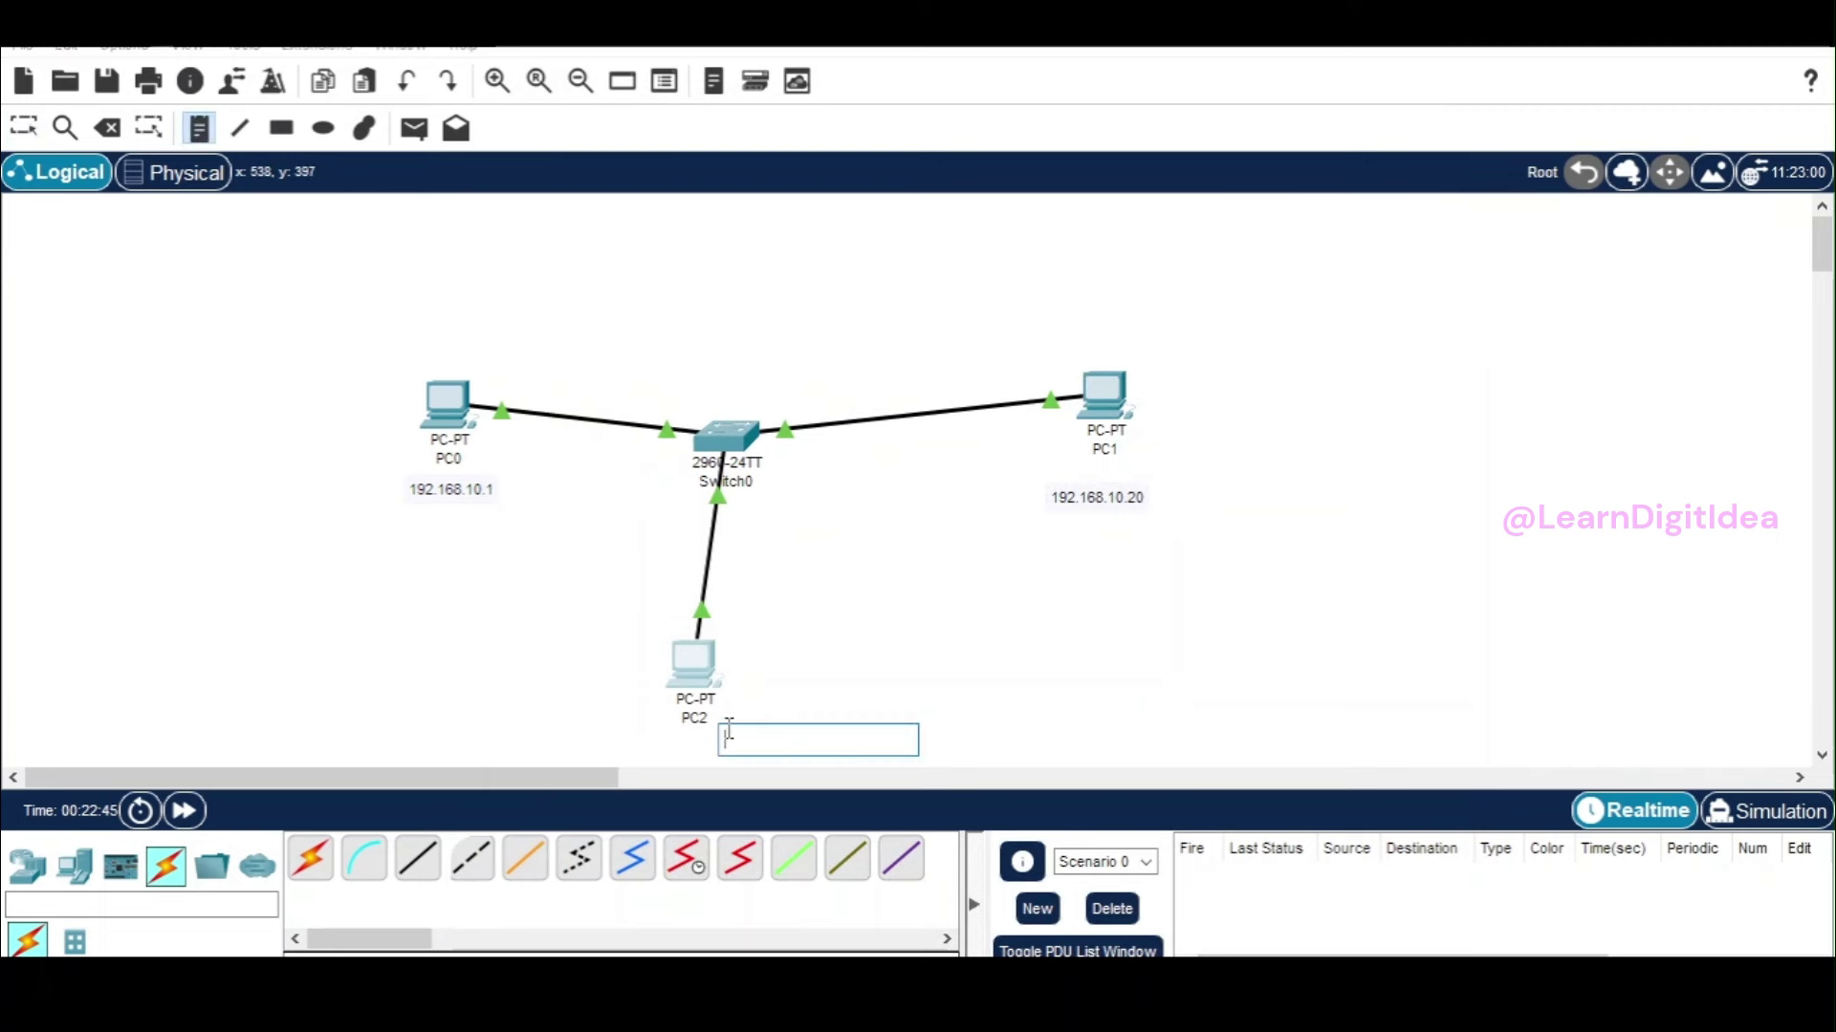
{"action": "left_click", "coordinate": [728, 729]}
{"action": "type", "text": "+92"}
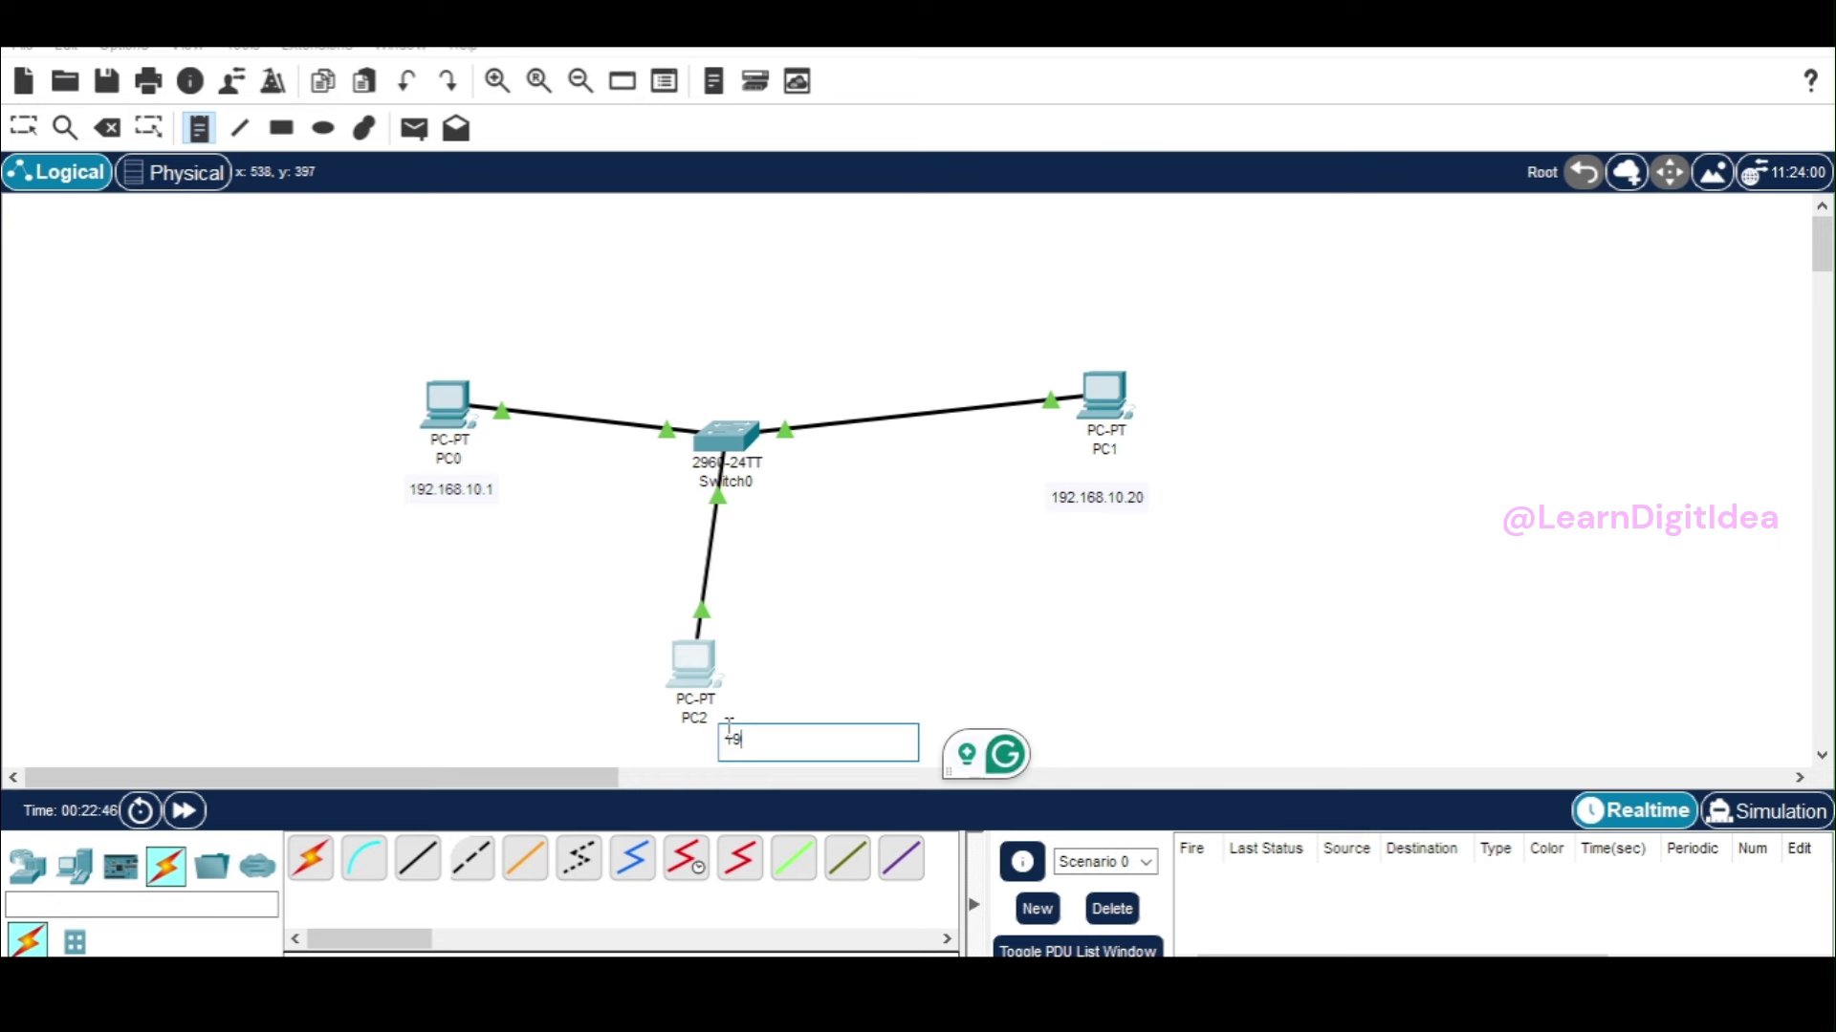
{"action": "type", "text": ".168"}
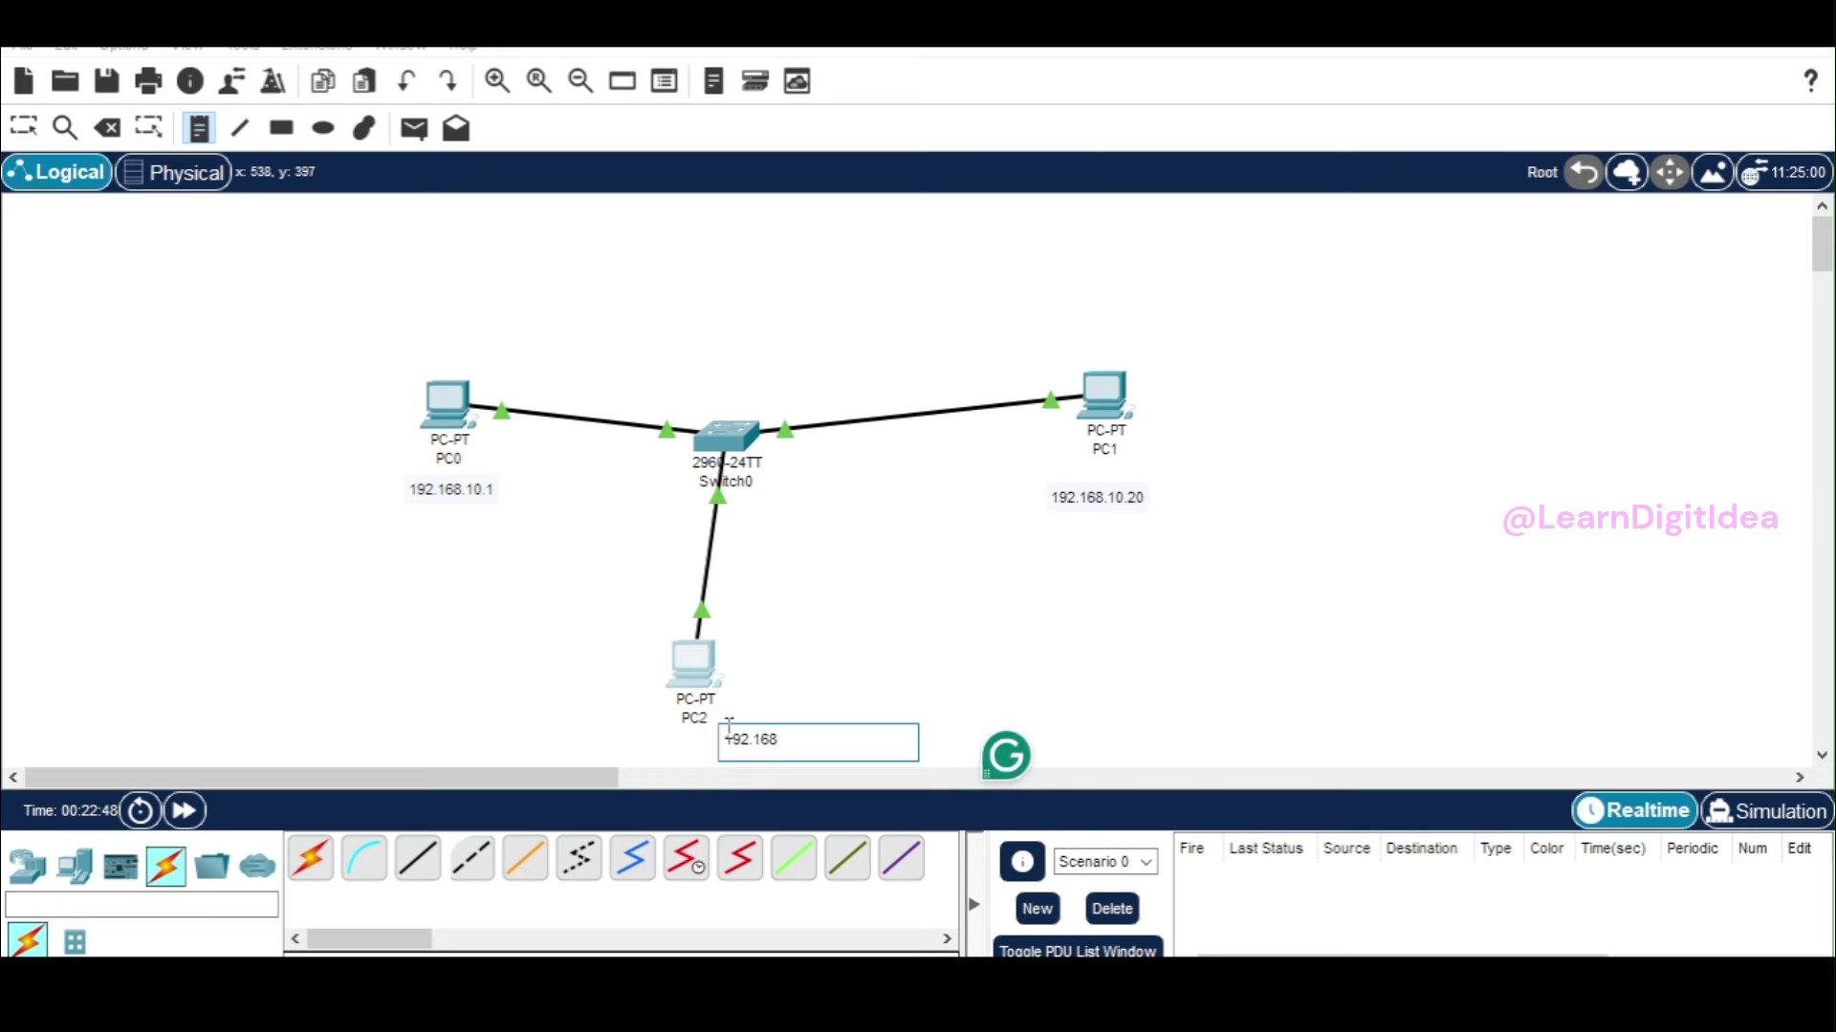
{"action": "type", "text": ".10"}
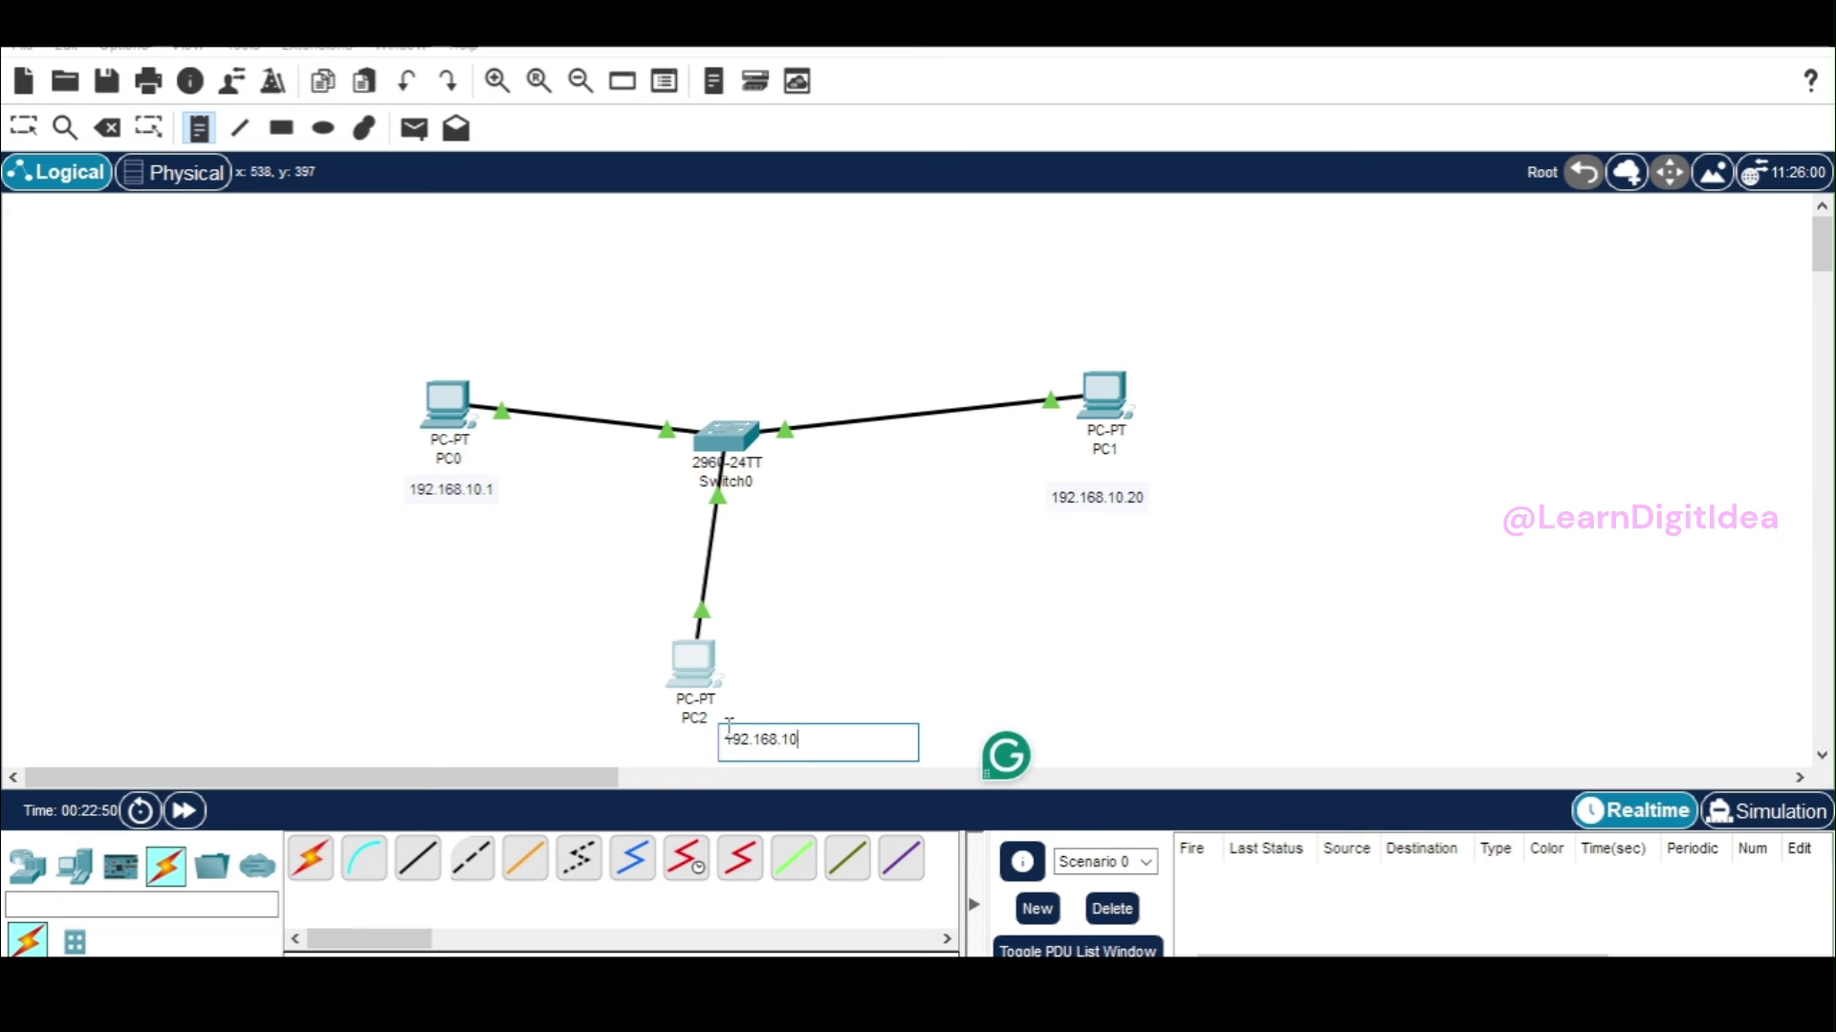
{"action": "type", "text": ".15"}
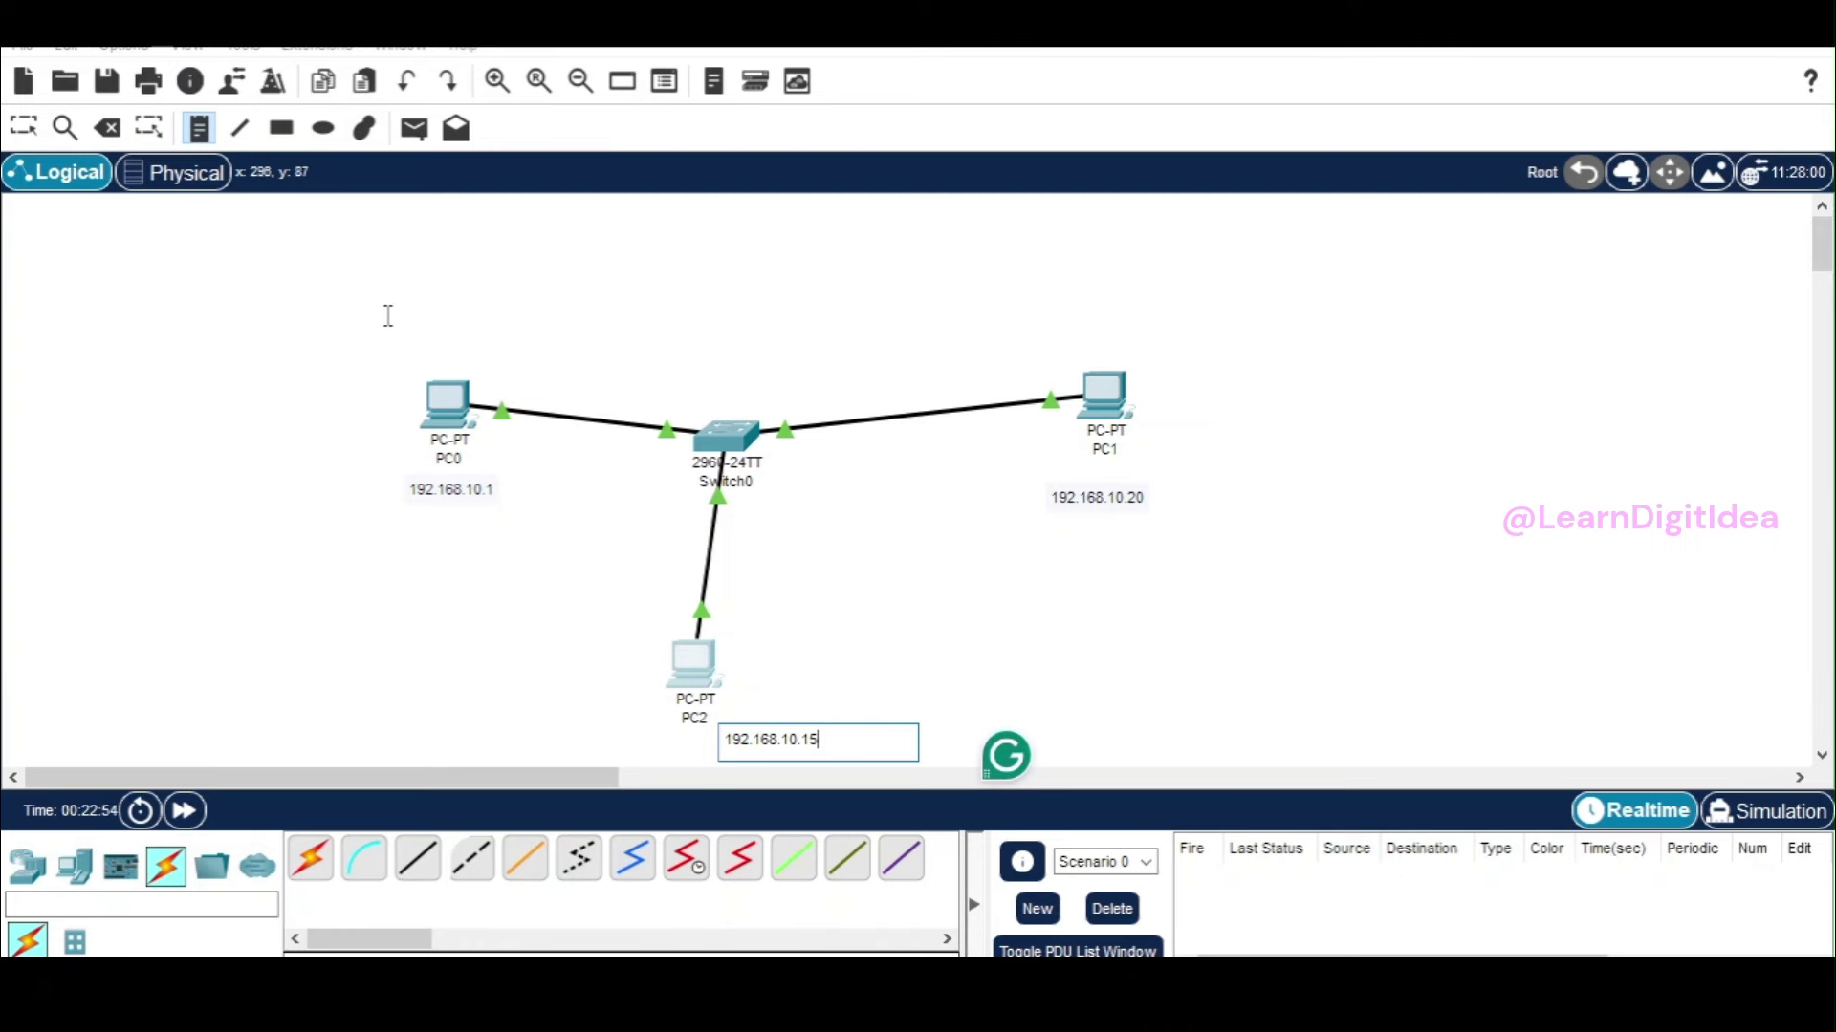
{"action": "left_click", "coordinate": [912, 541]}
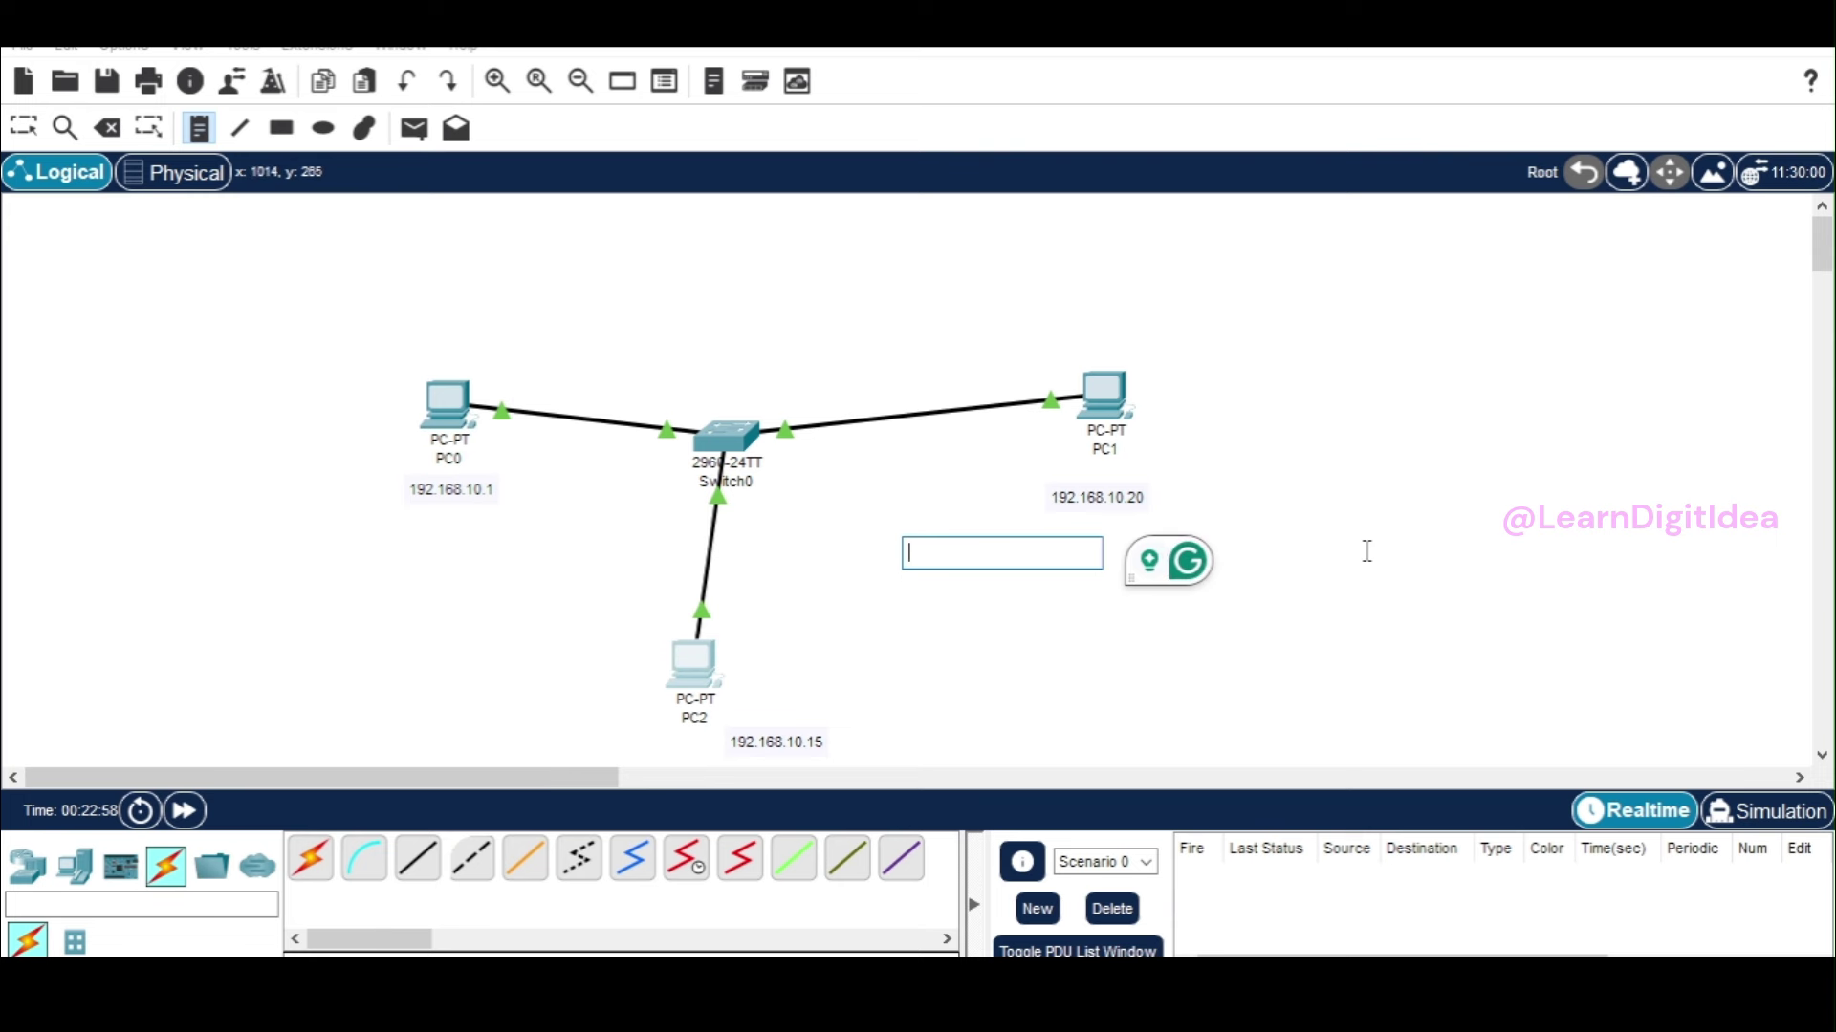
Add a note reading "LAN Topology" in the empty area above and to the left of PC0.
{"action": "left_click", "coordinate": [128, 283]}
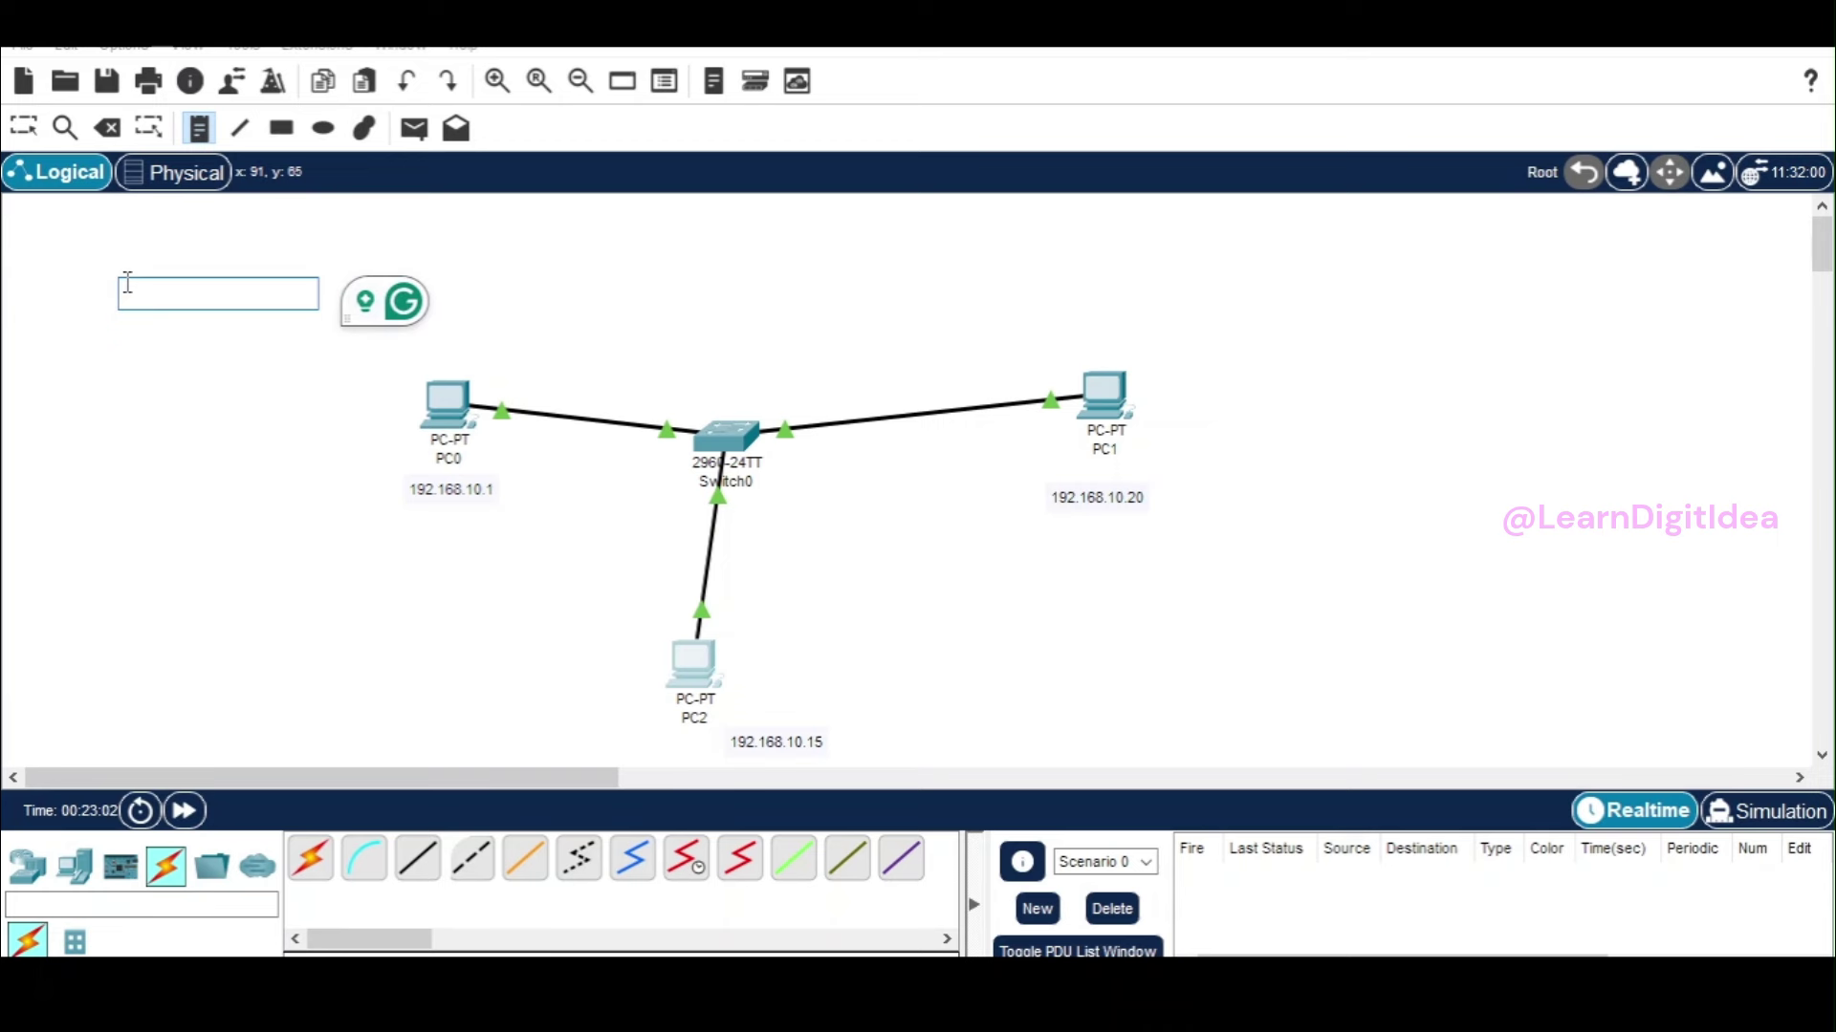
{"action": "type", "text": "t"}
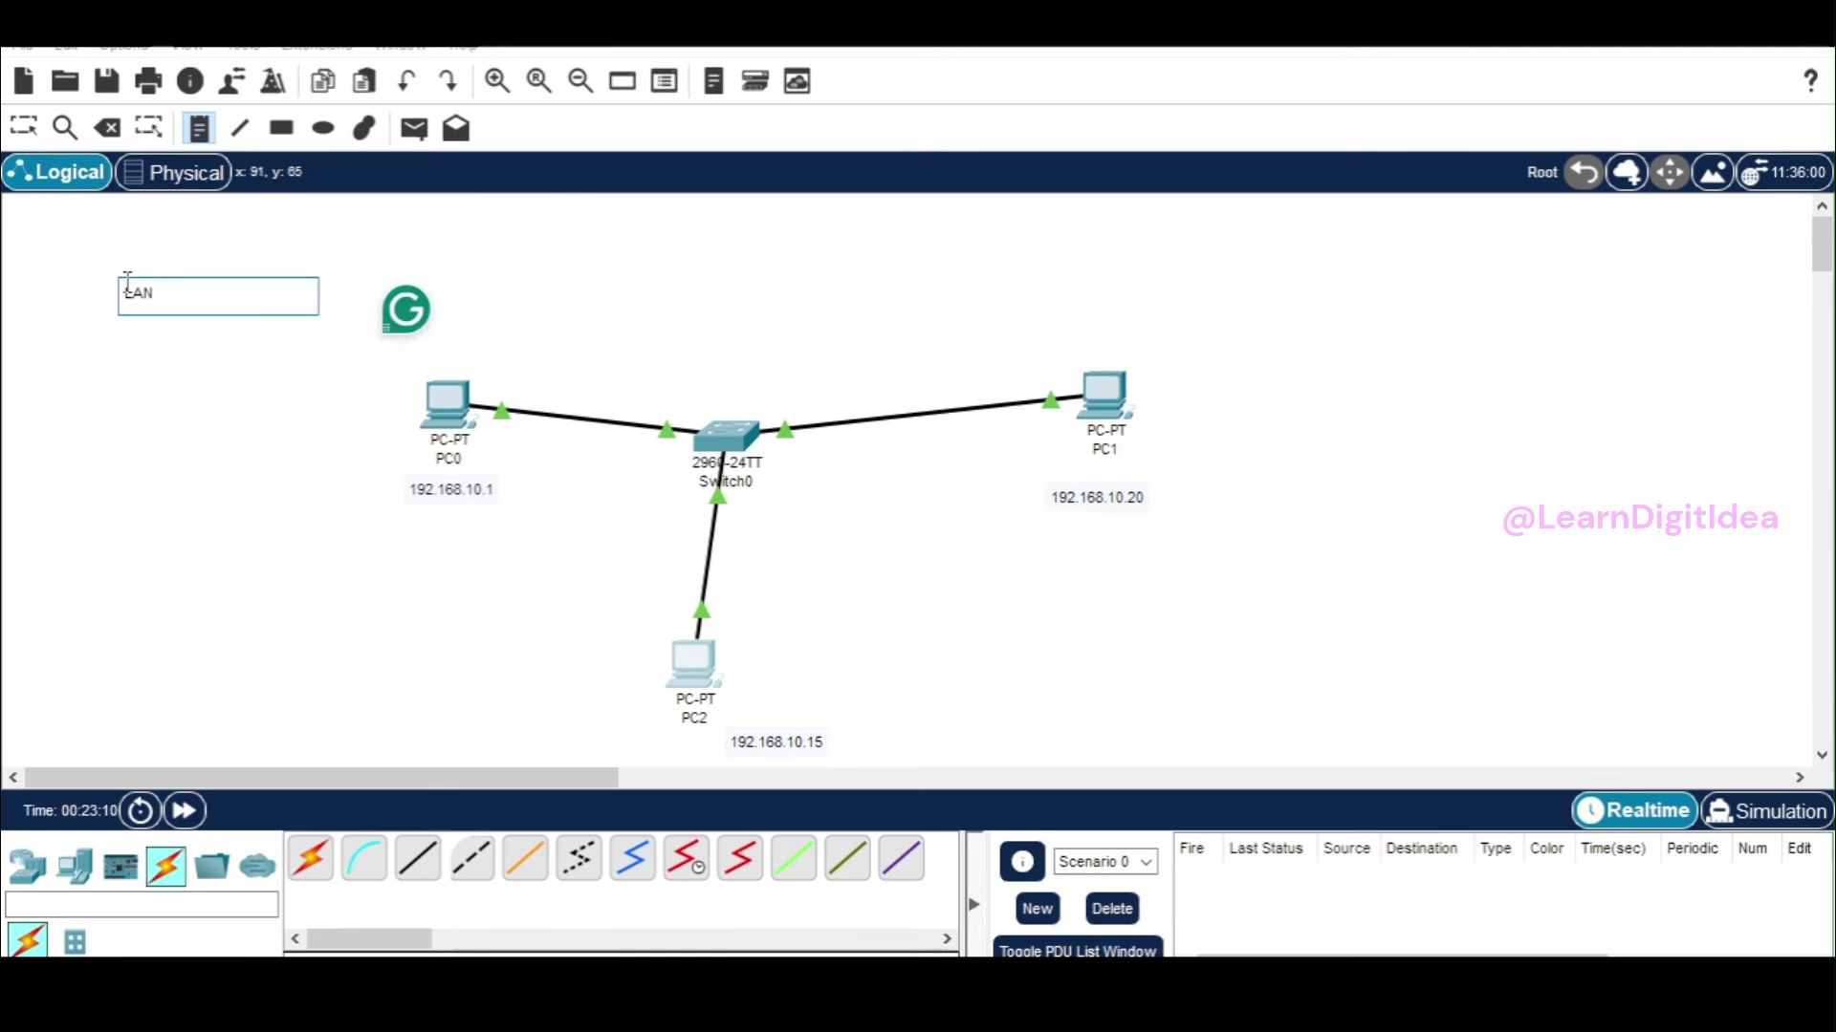
{"action": "type", "text": "opology"}
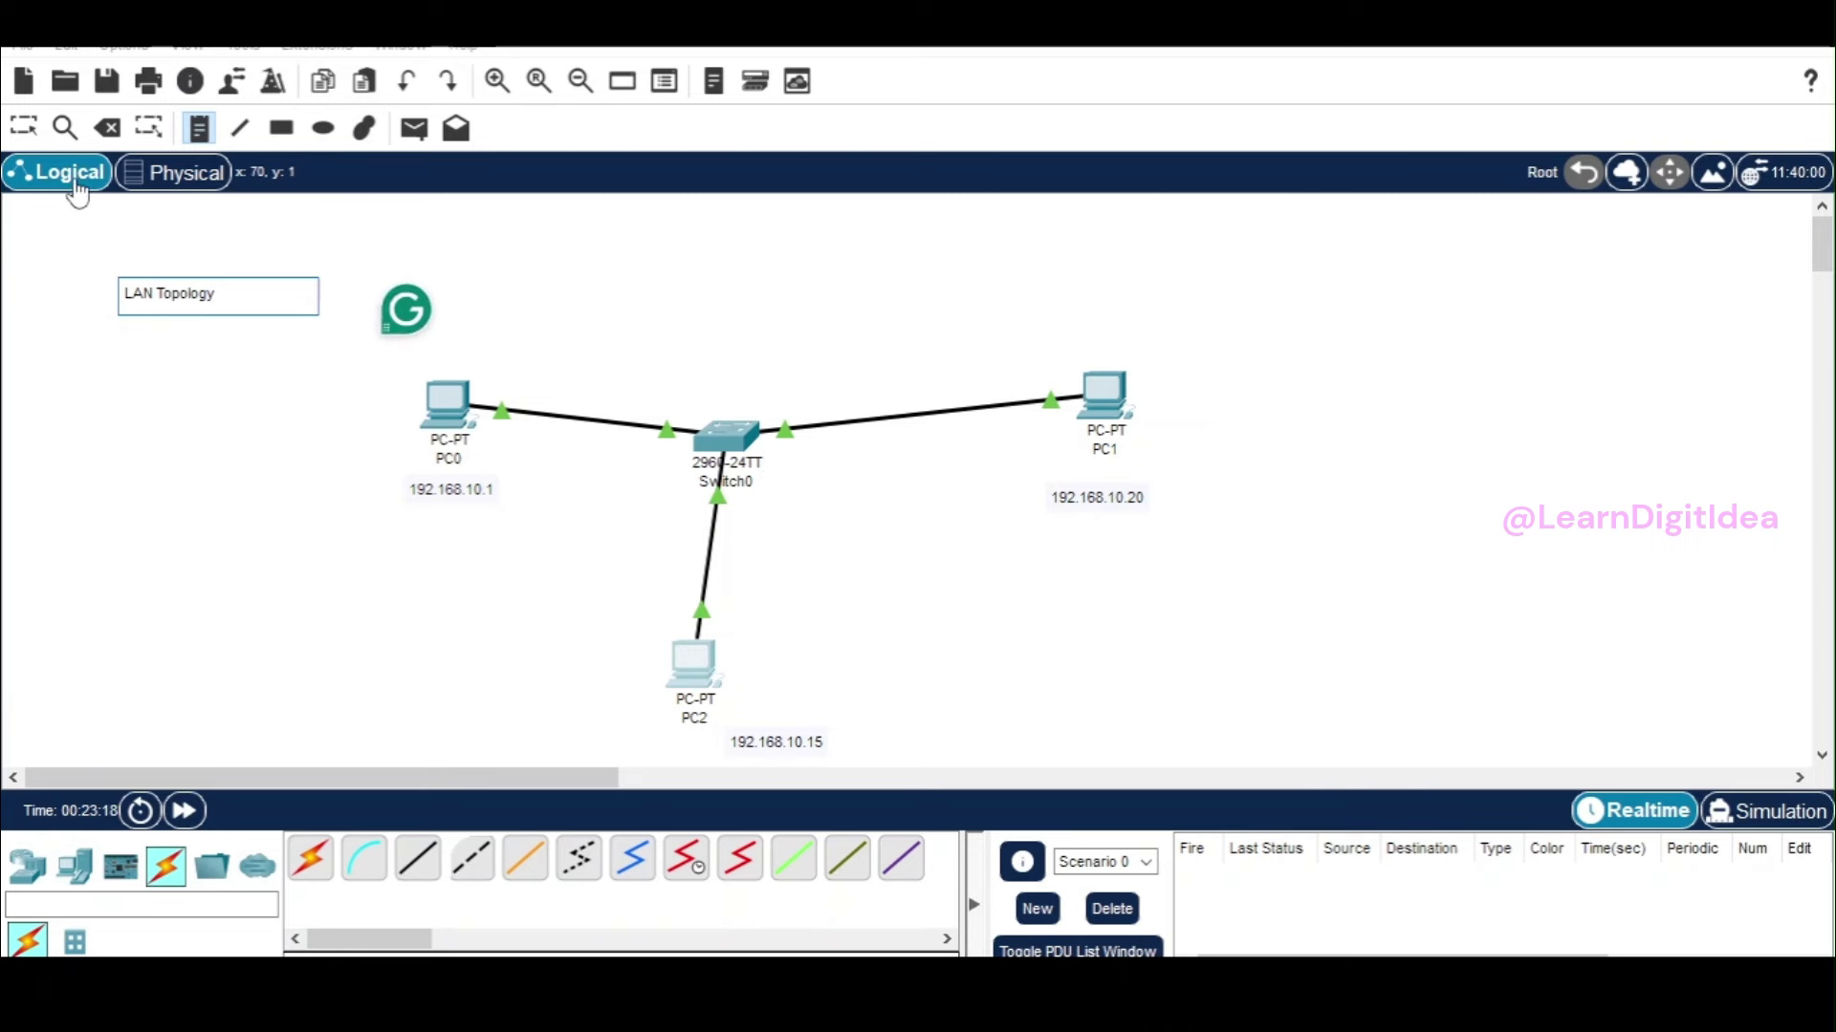
Return to the Select tool and inspect the port labels on the links joining the switch to PC0, PC2 and PC1.
{"action": "left_click", "coordinate": [27, 132]}
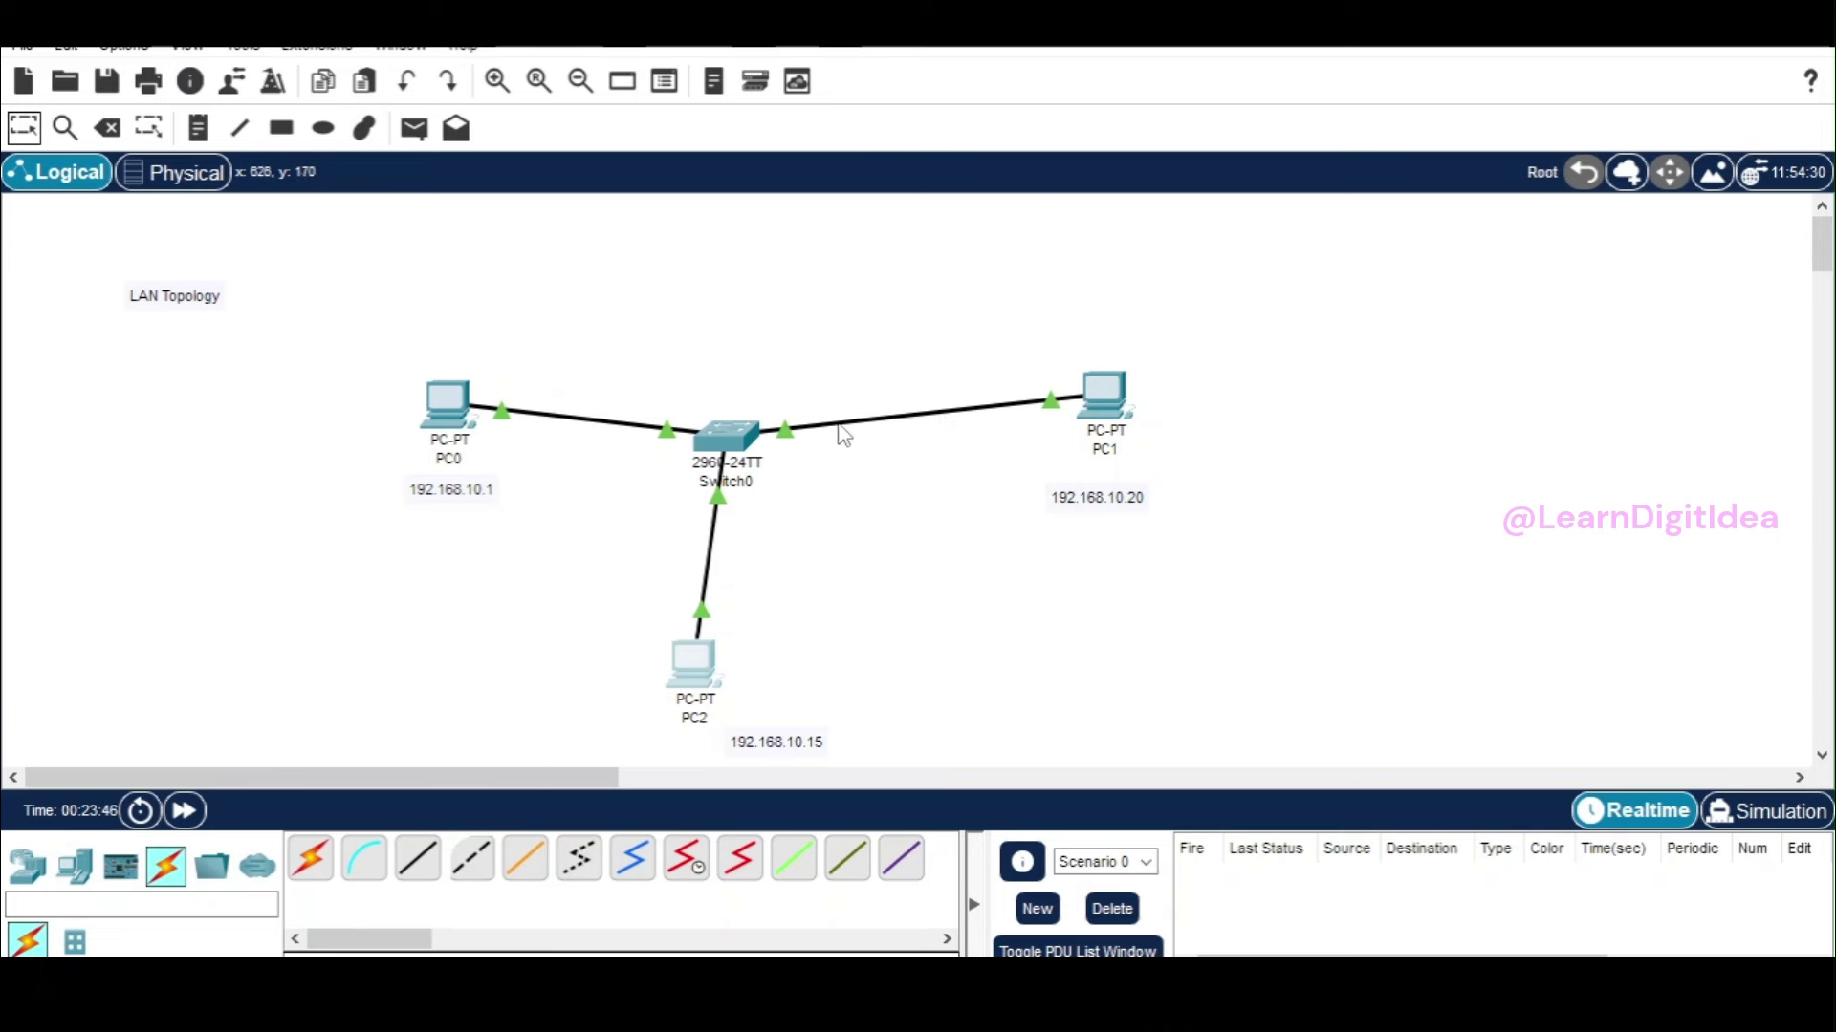
{"action": "mouse_move", "coordinate": [741, 450]}
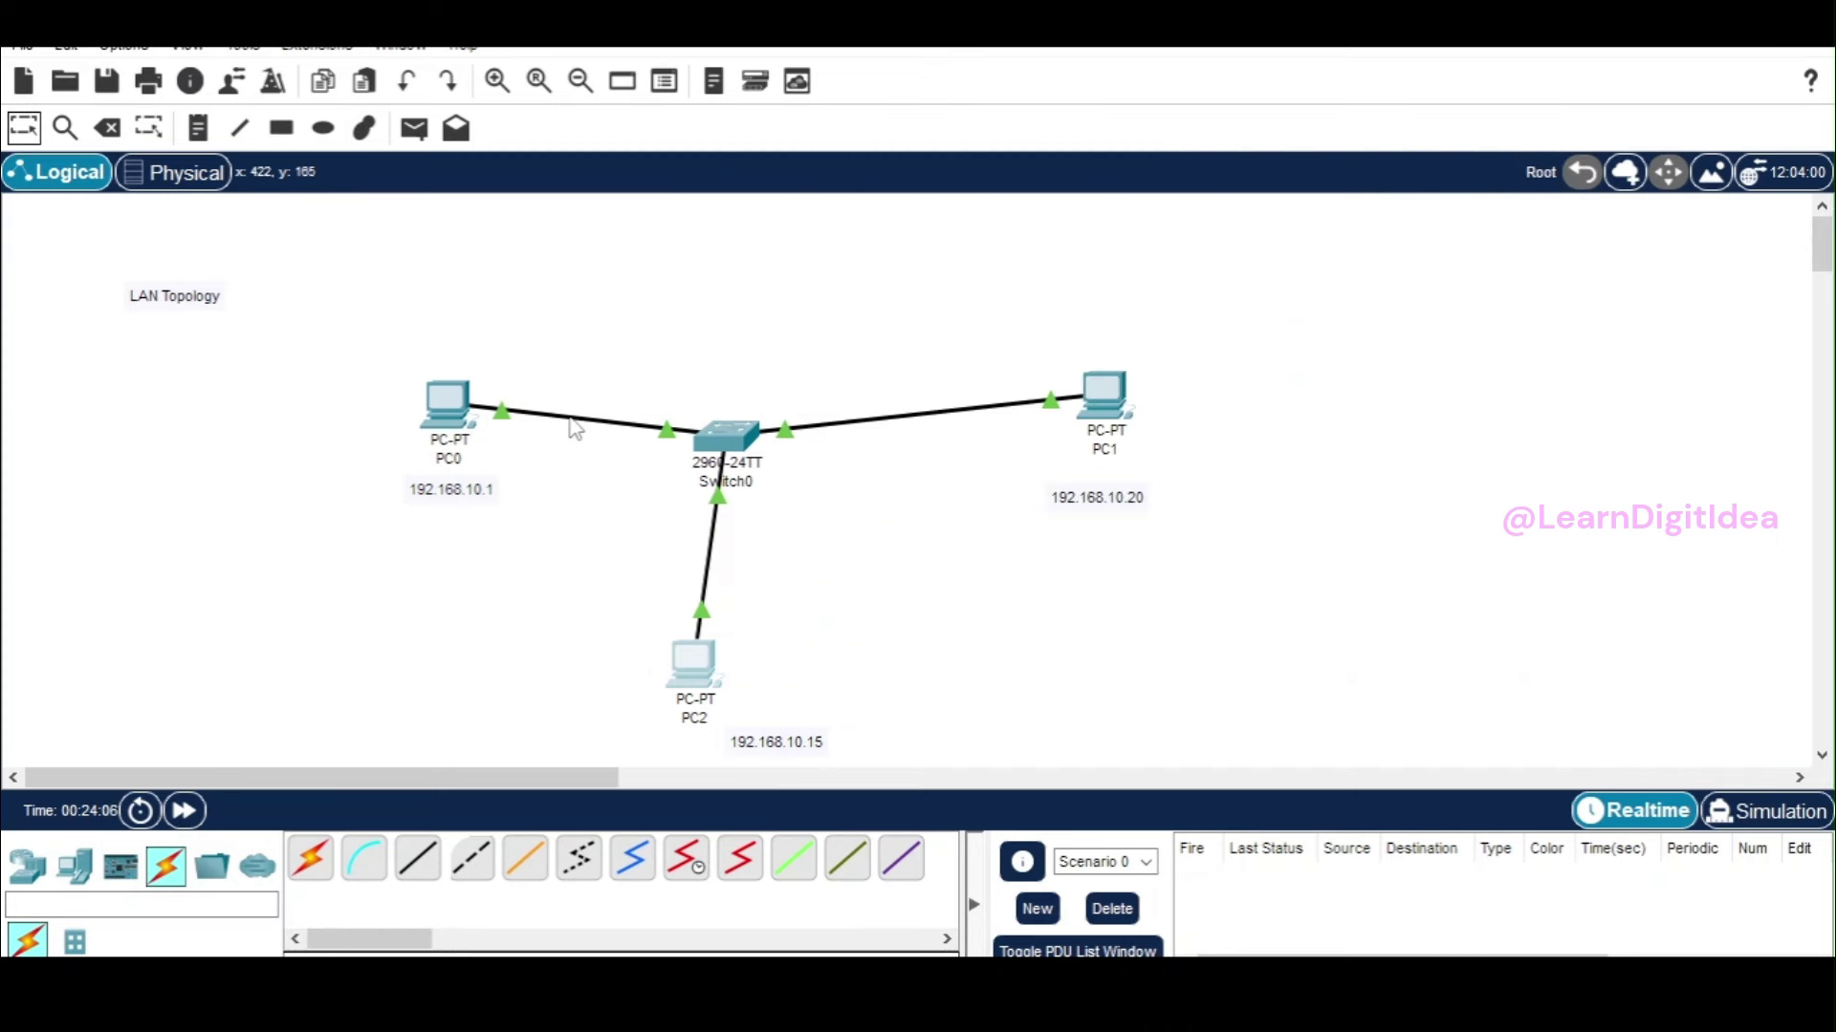
{"action": "mouse_move", "coordinate": [574, 429]}
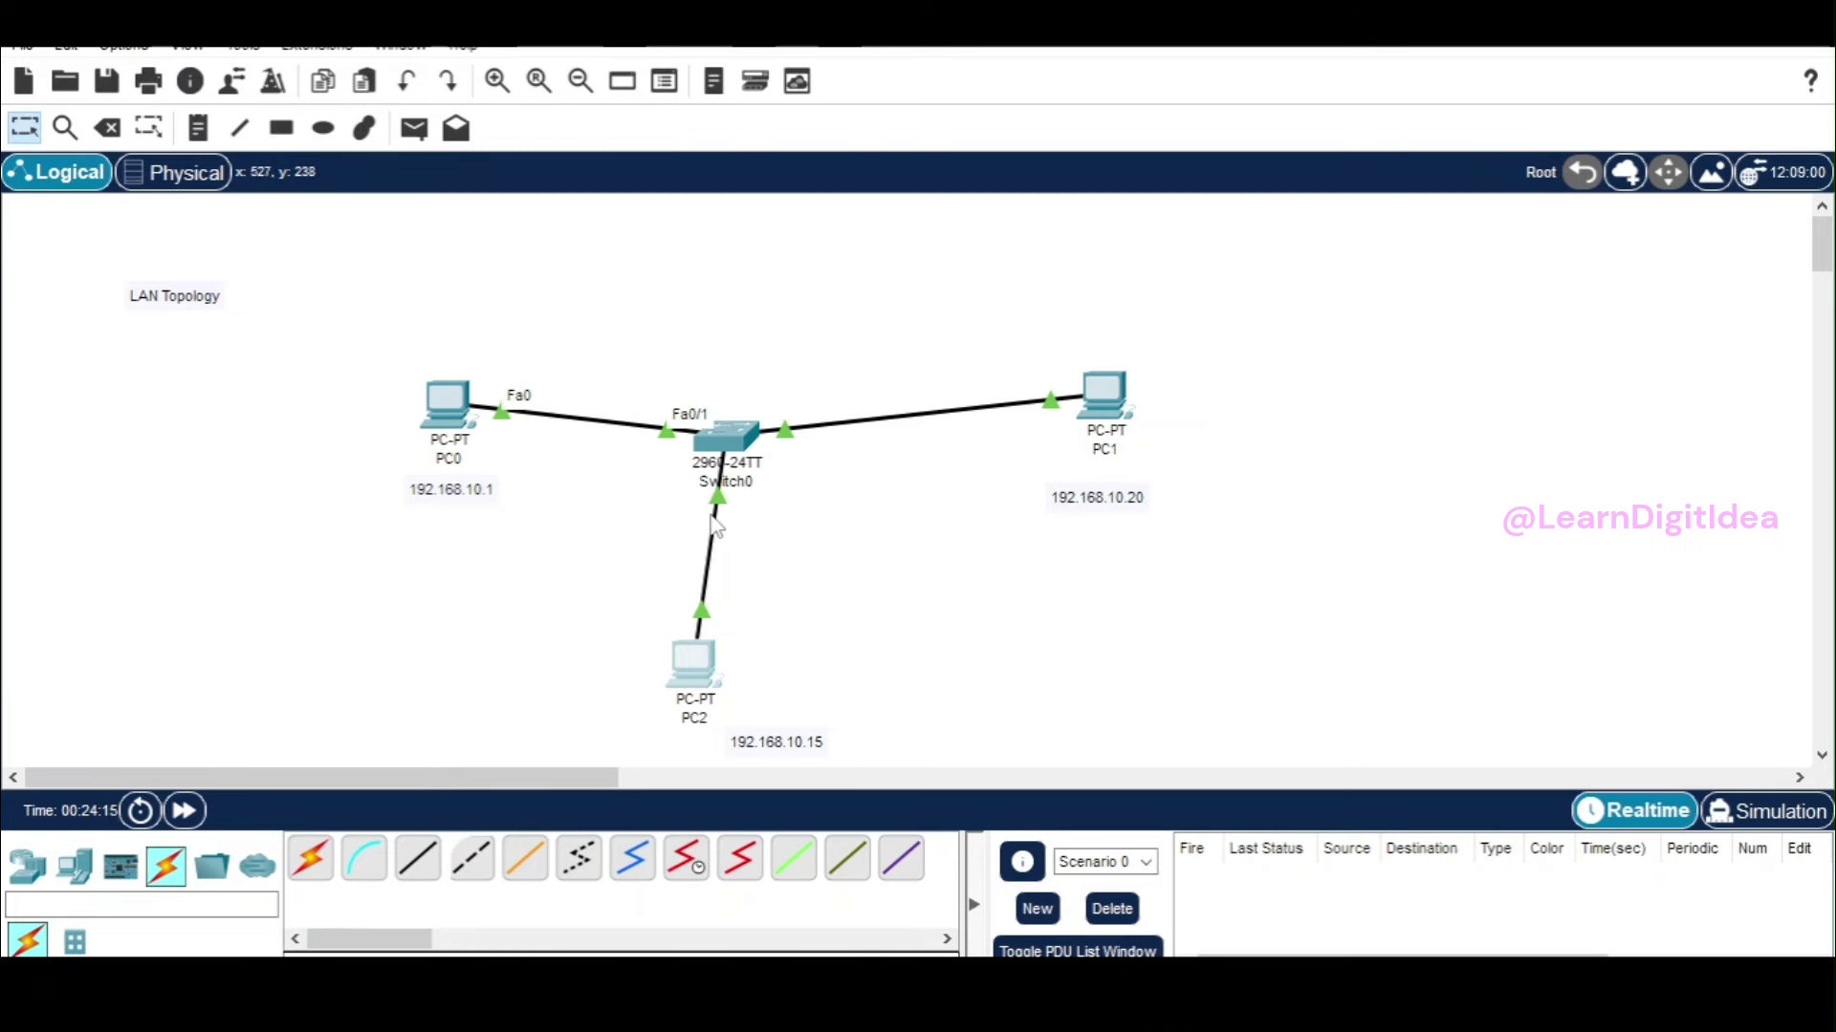
{"action": "mouse_move", "coordinate": [713, 522]}
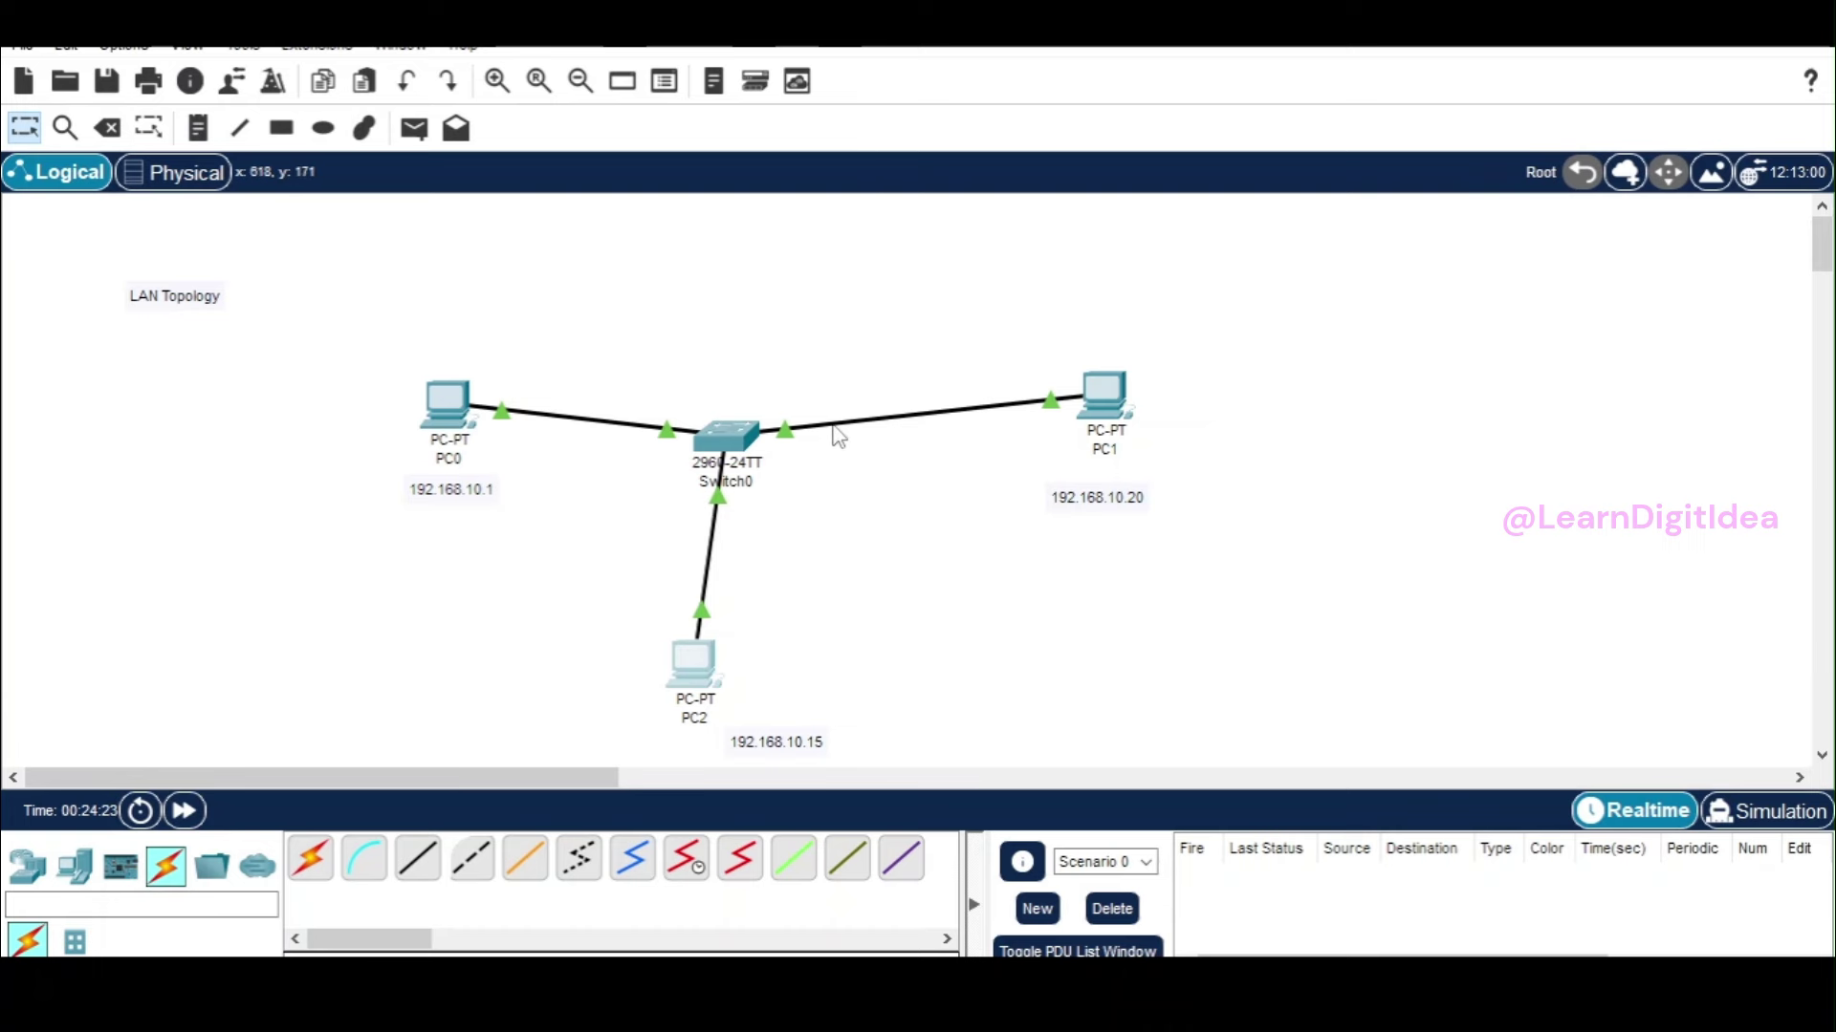
{"action": "mouse_move", "coordinate": [838, 436]}
Review PC2's IP configuration along with its physical and programming pages, and close its device window.
{"action": "mouse_move", "coordinate": [688, 658]}
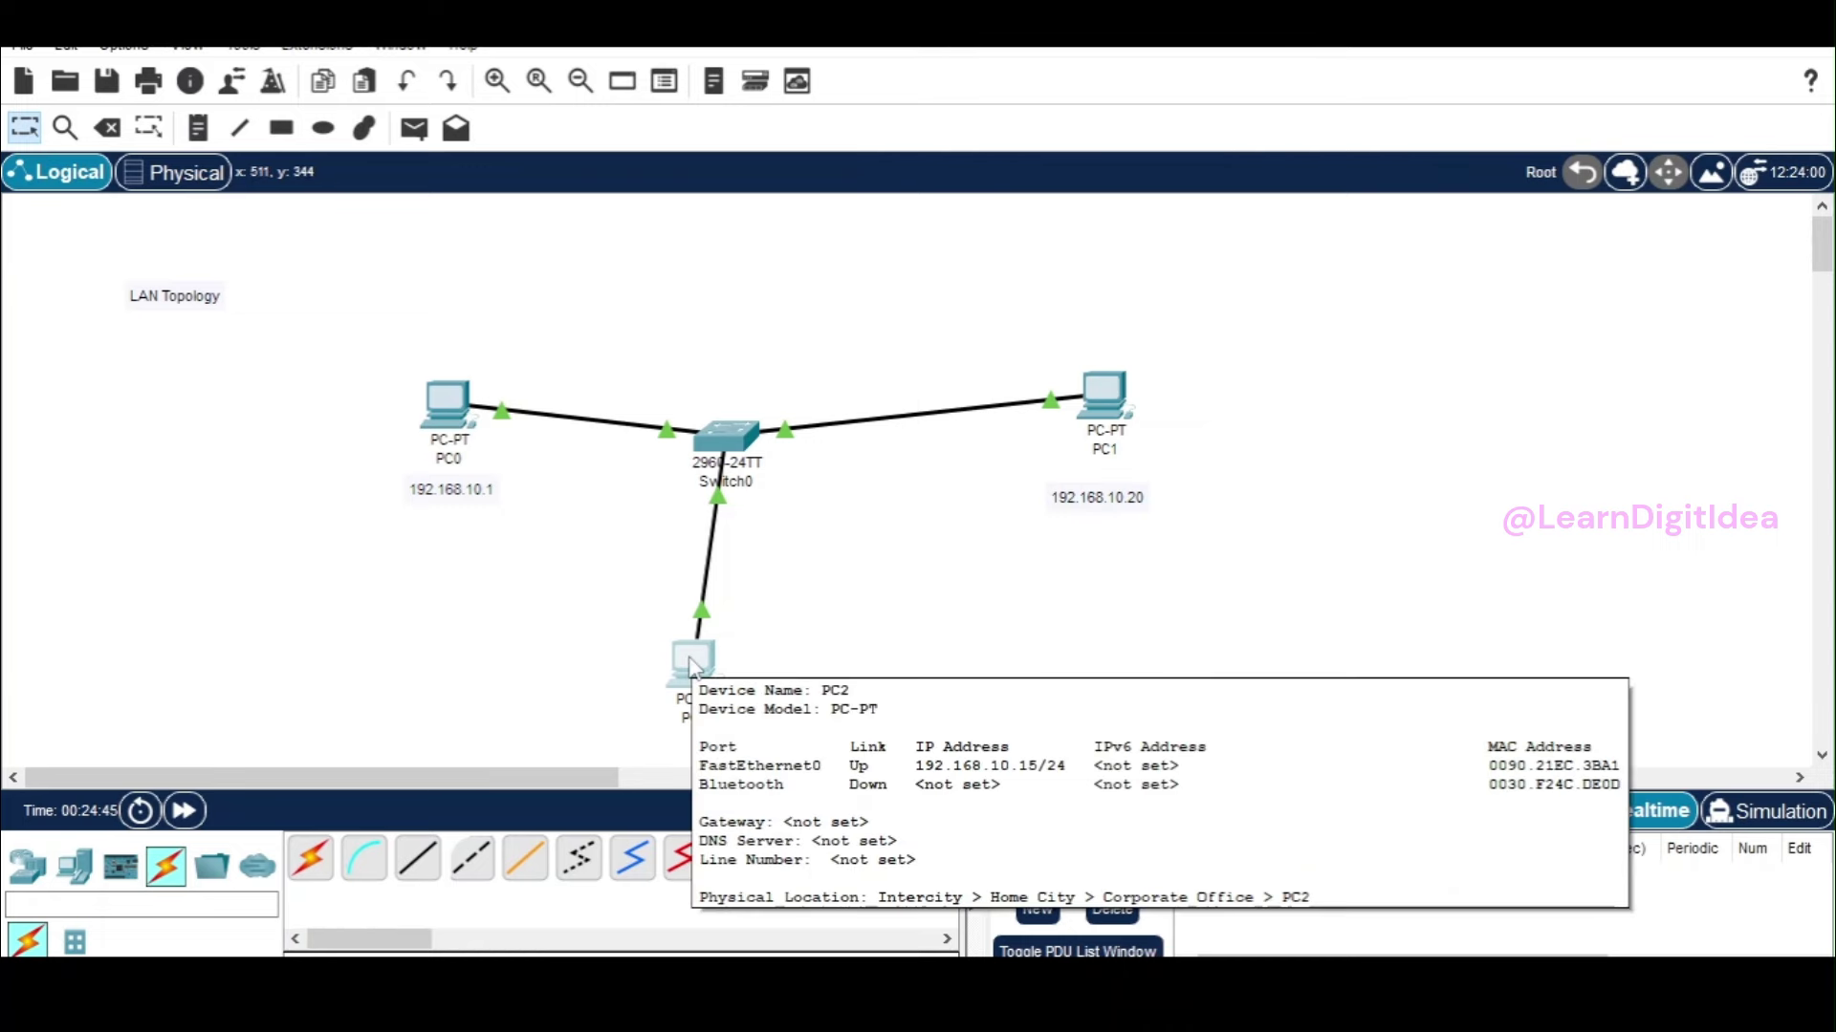
{"action": "left_click", "coordinate": [688, 660]}
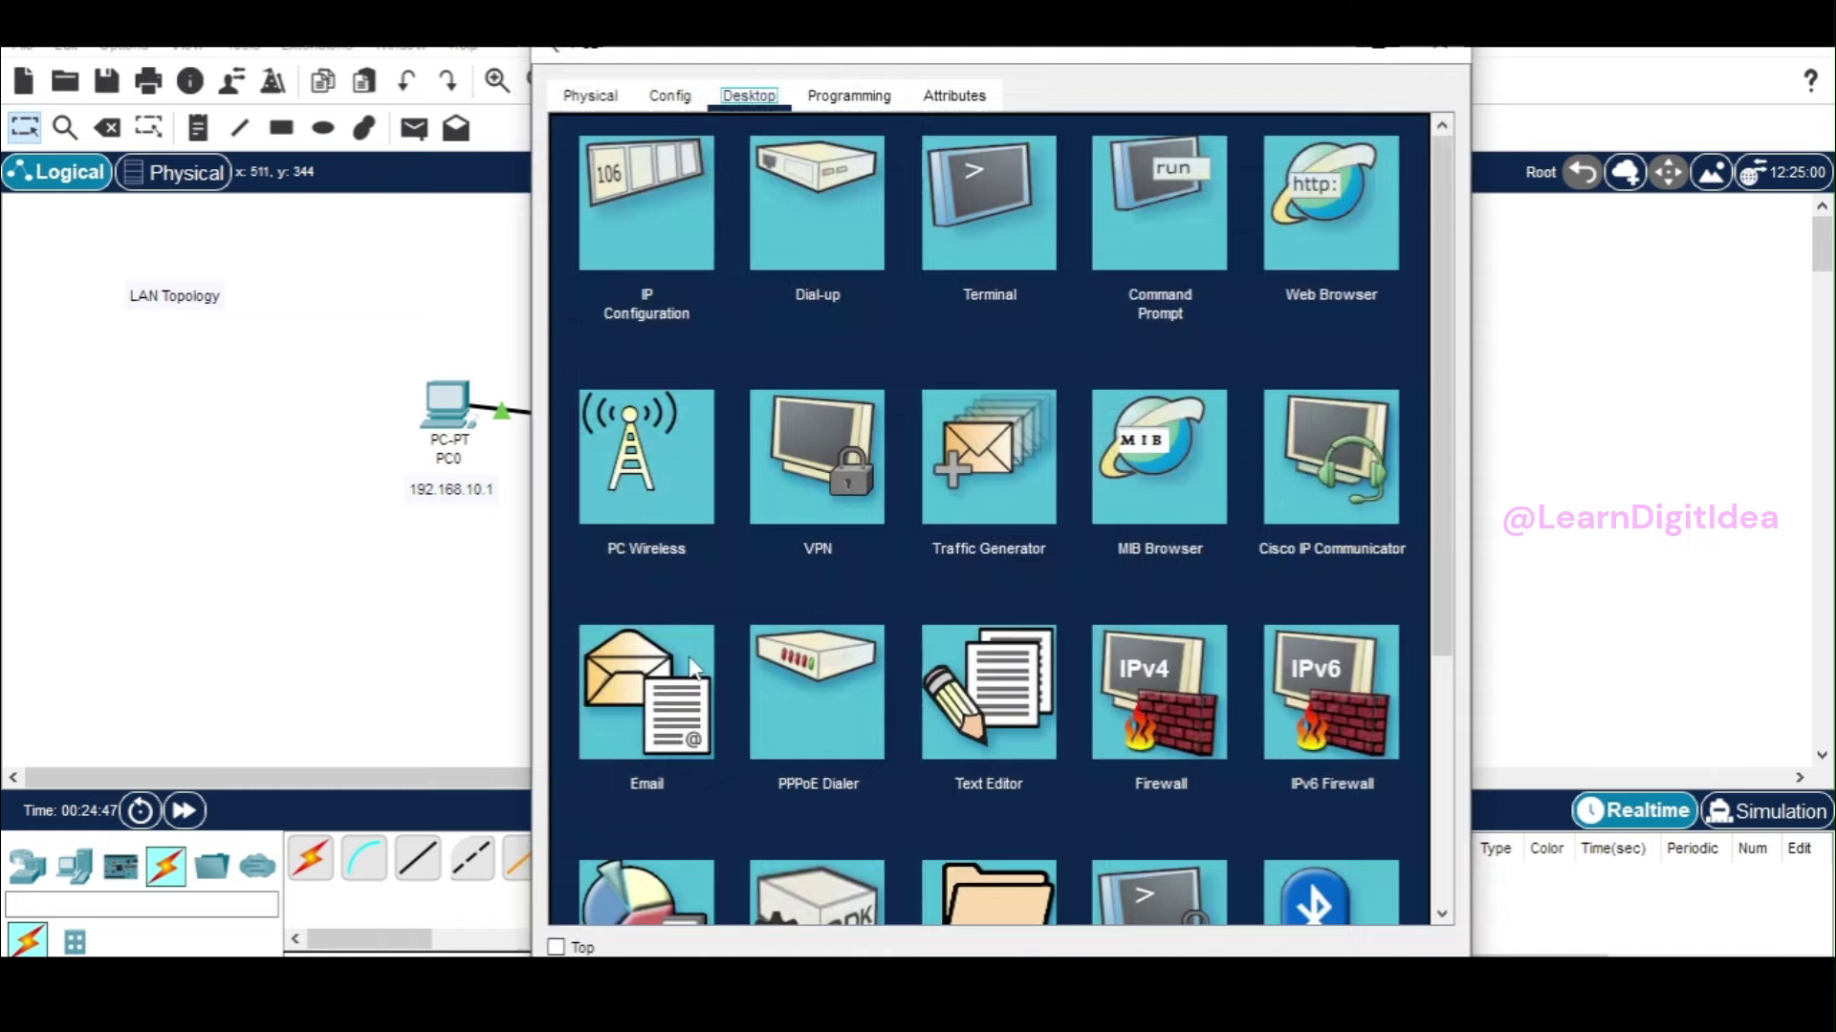
{"action": "left_click", "coordinate": [681, 241]}
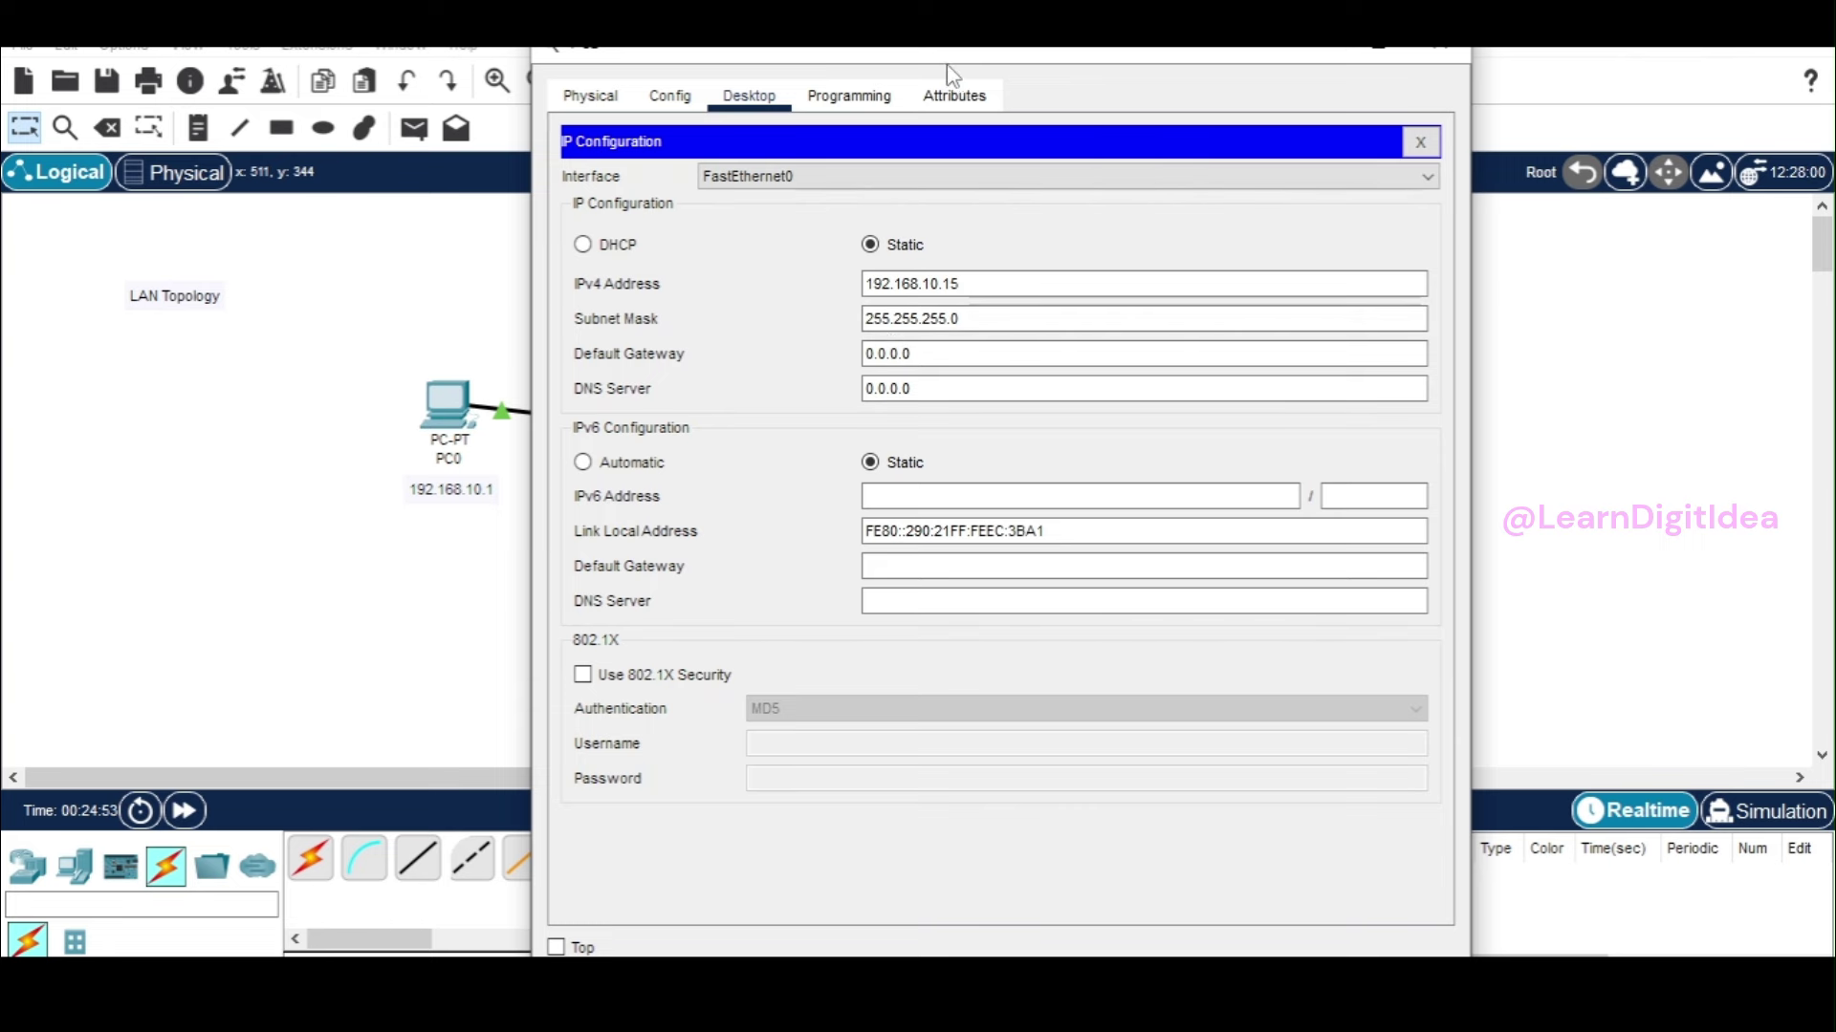
{"action": "left_click", "coordinate": [612, 99]}
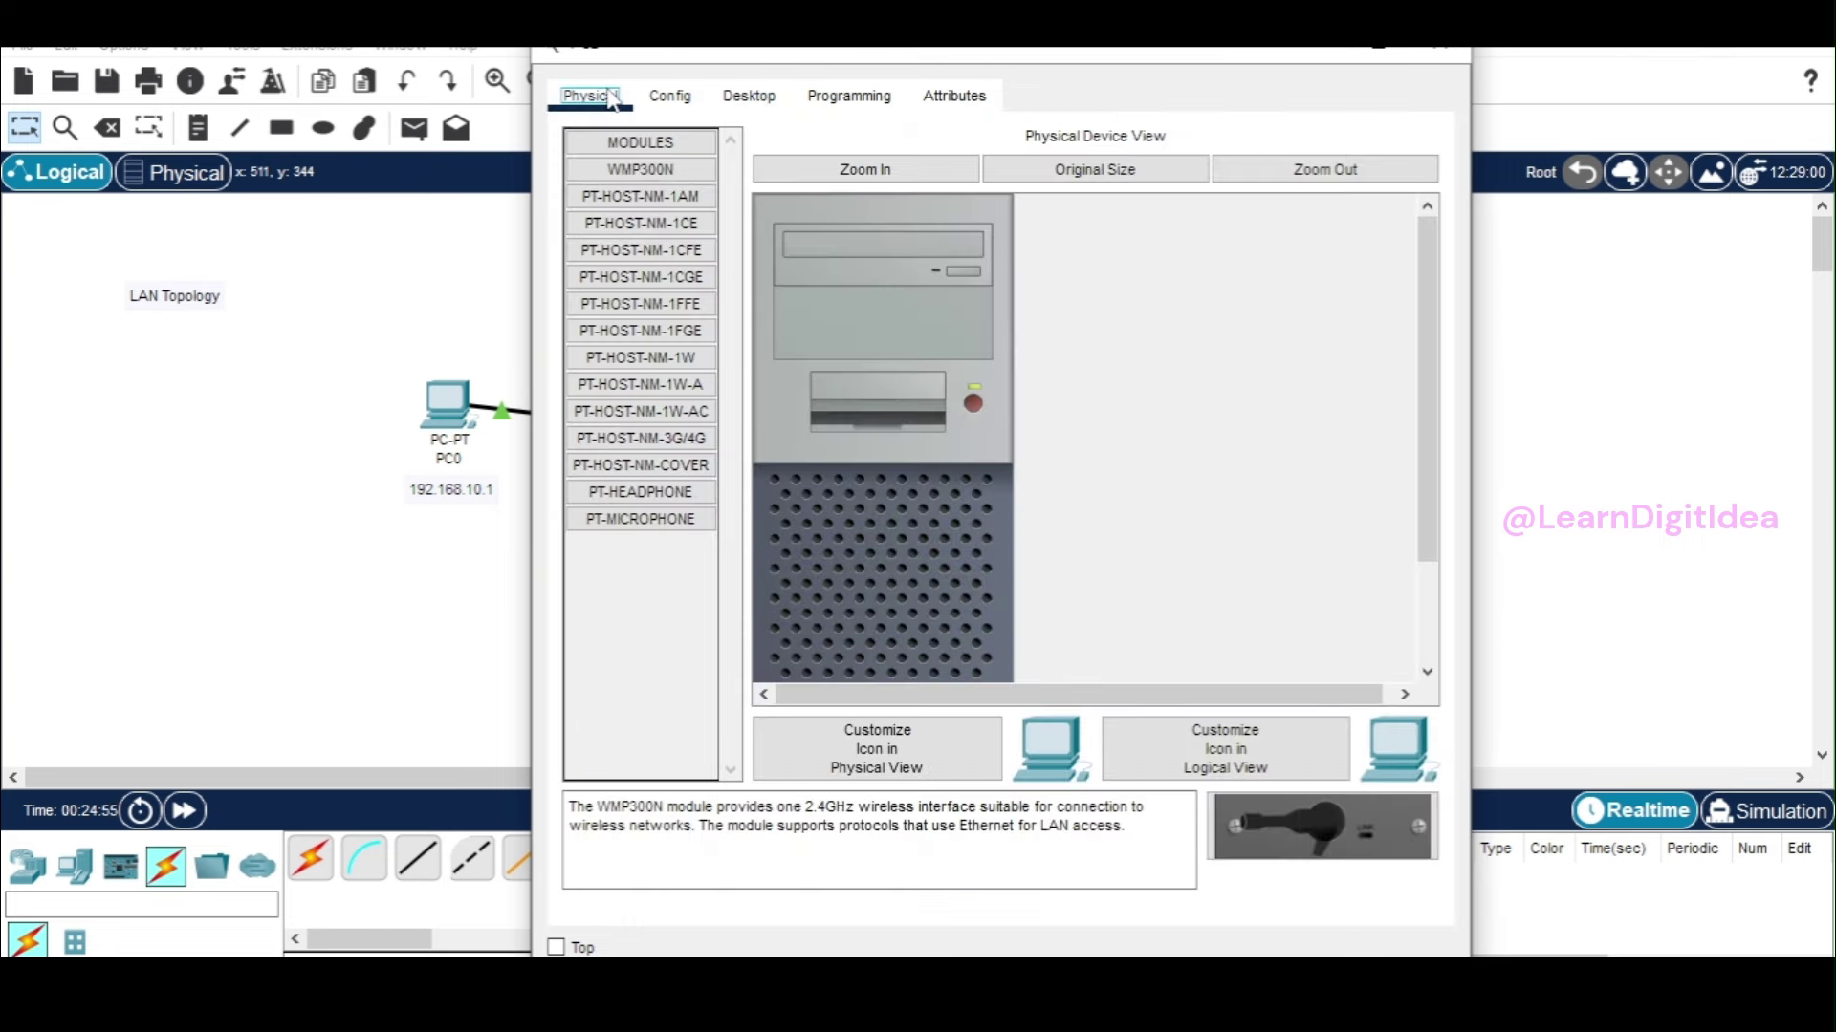
{"action": "left_click", "coordinate": [849, 95]}
{"action": "left_click", "coordinate": [773, 100]}
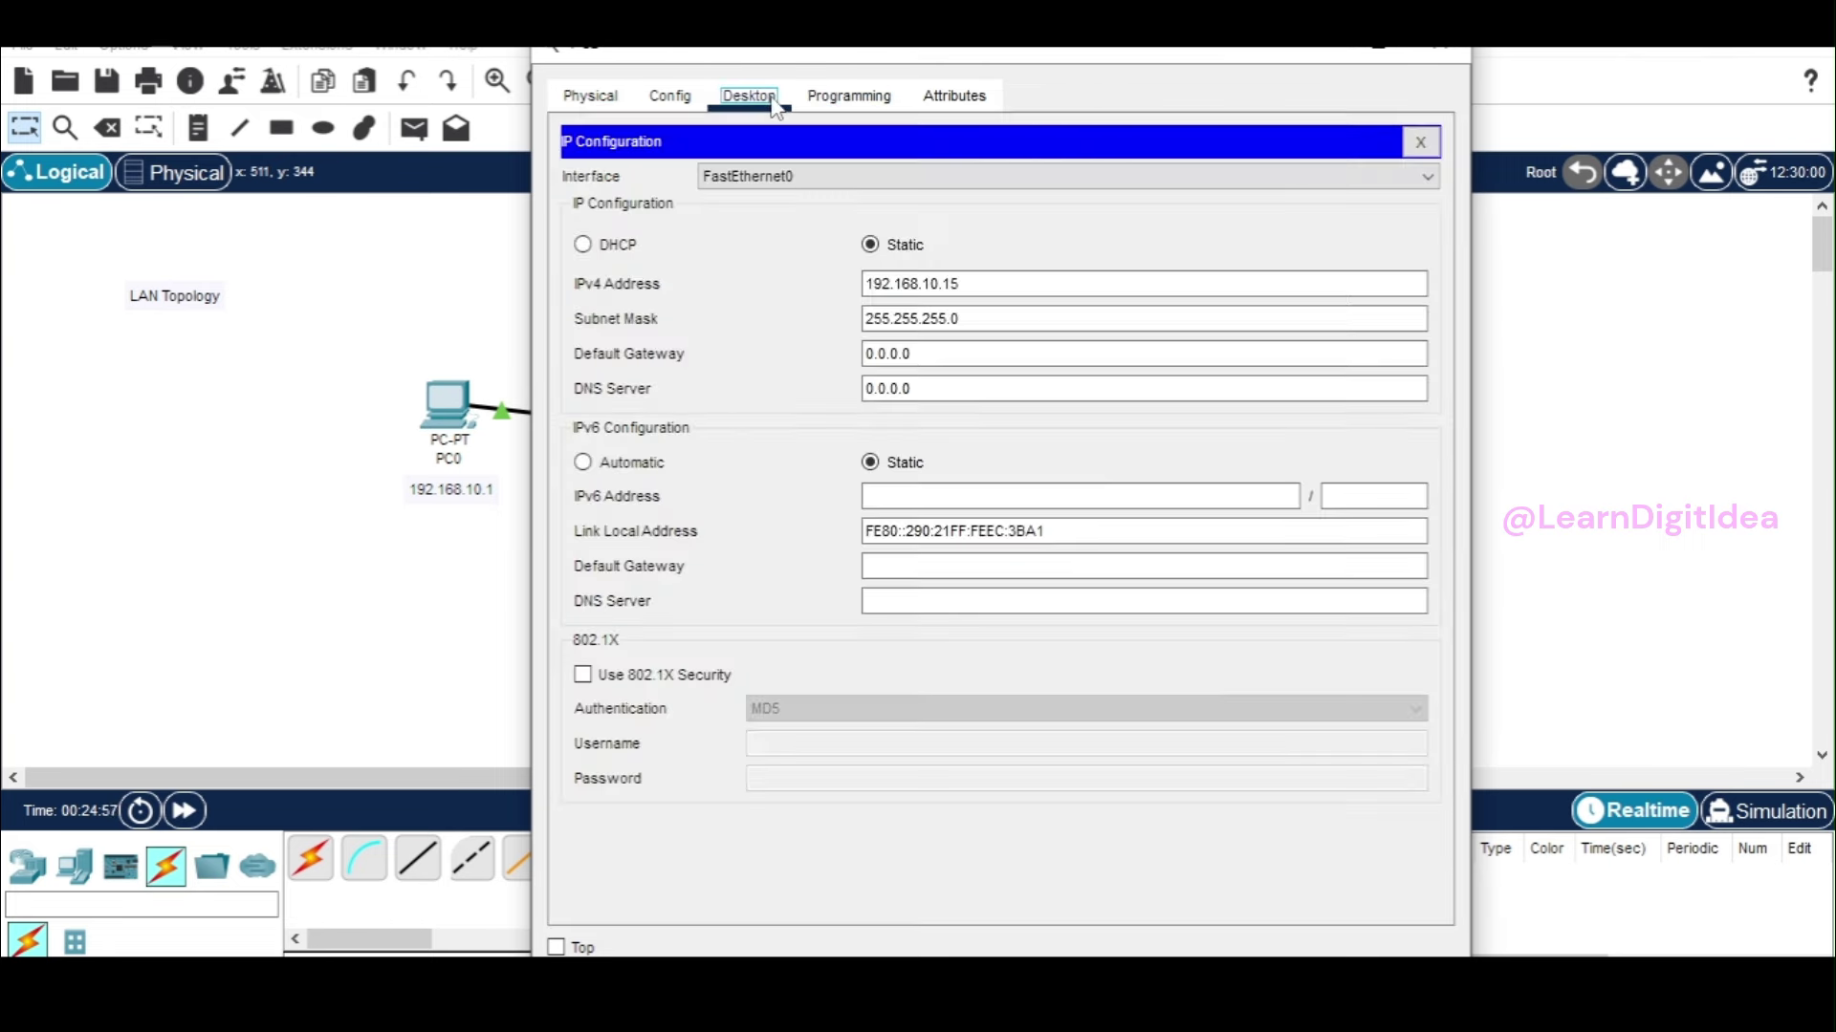
{"action": "key", "text": "Right"}
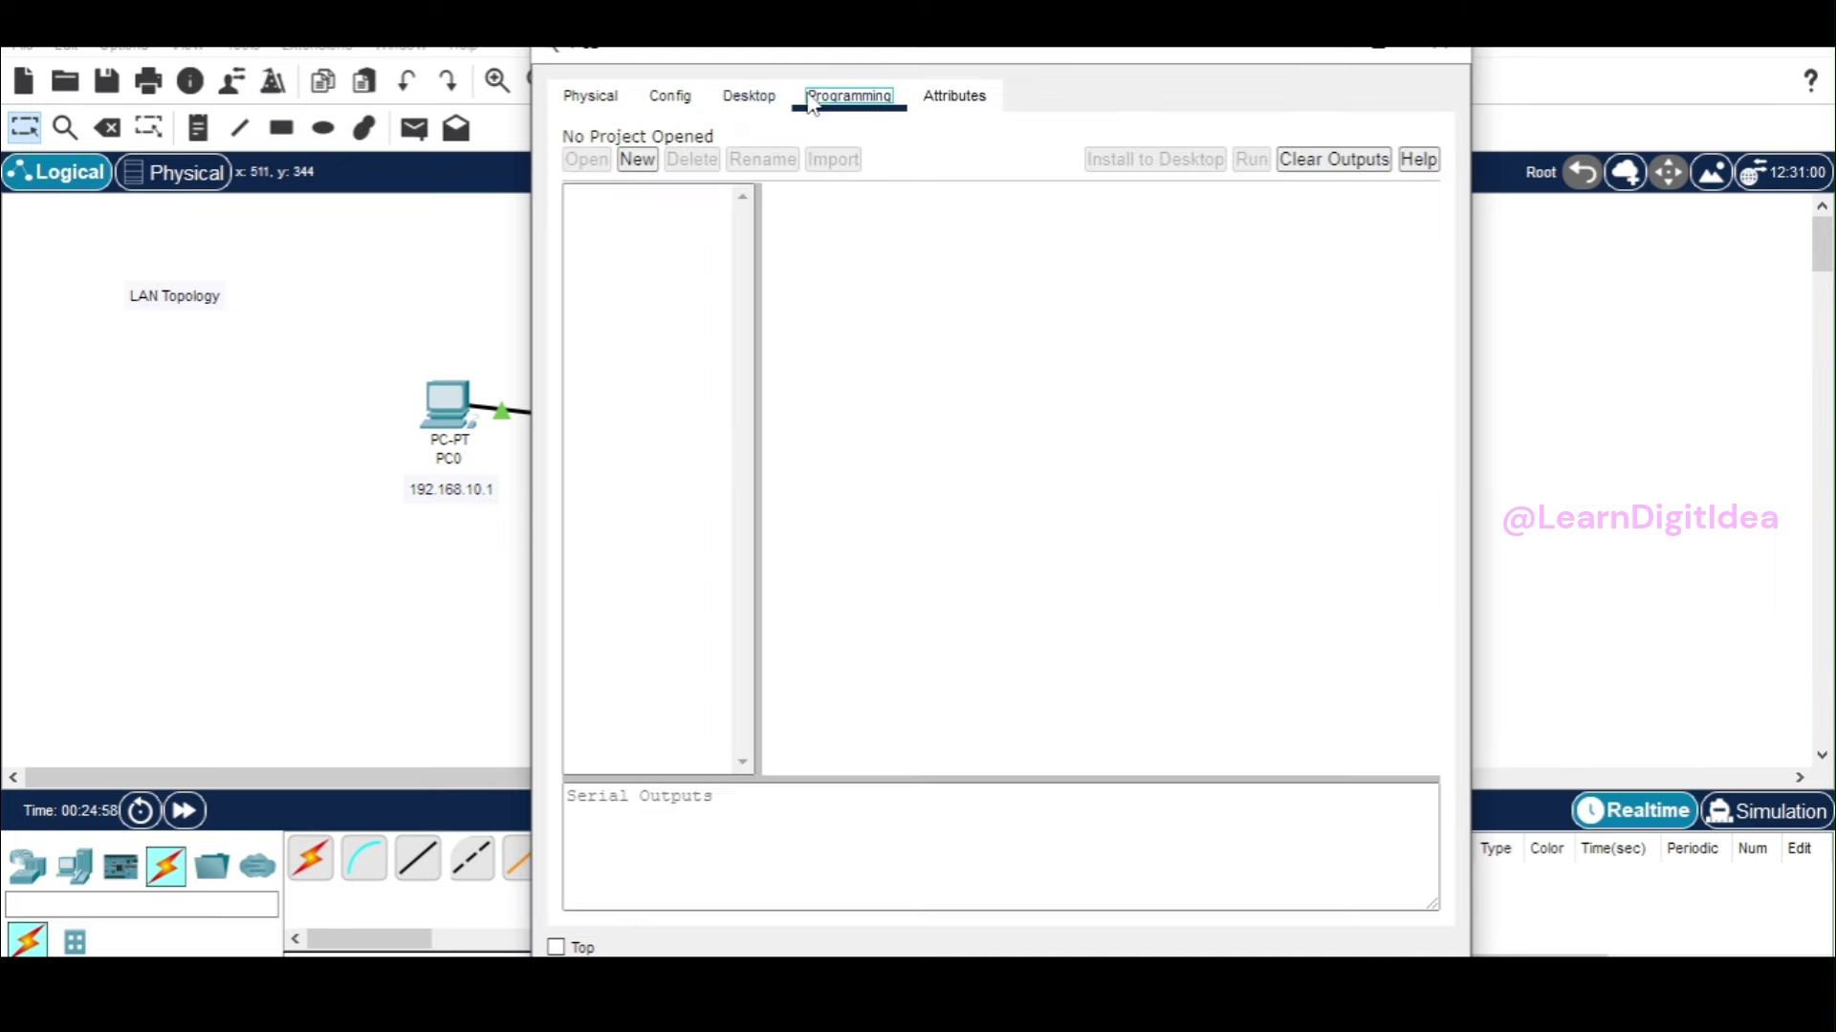
{"action": "left_click", "coordinate": [756, 104]}
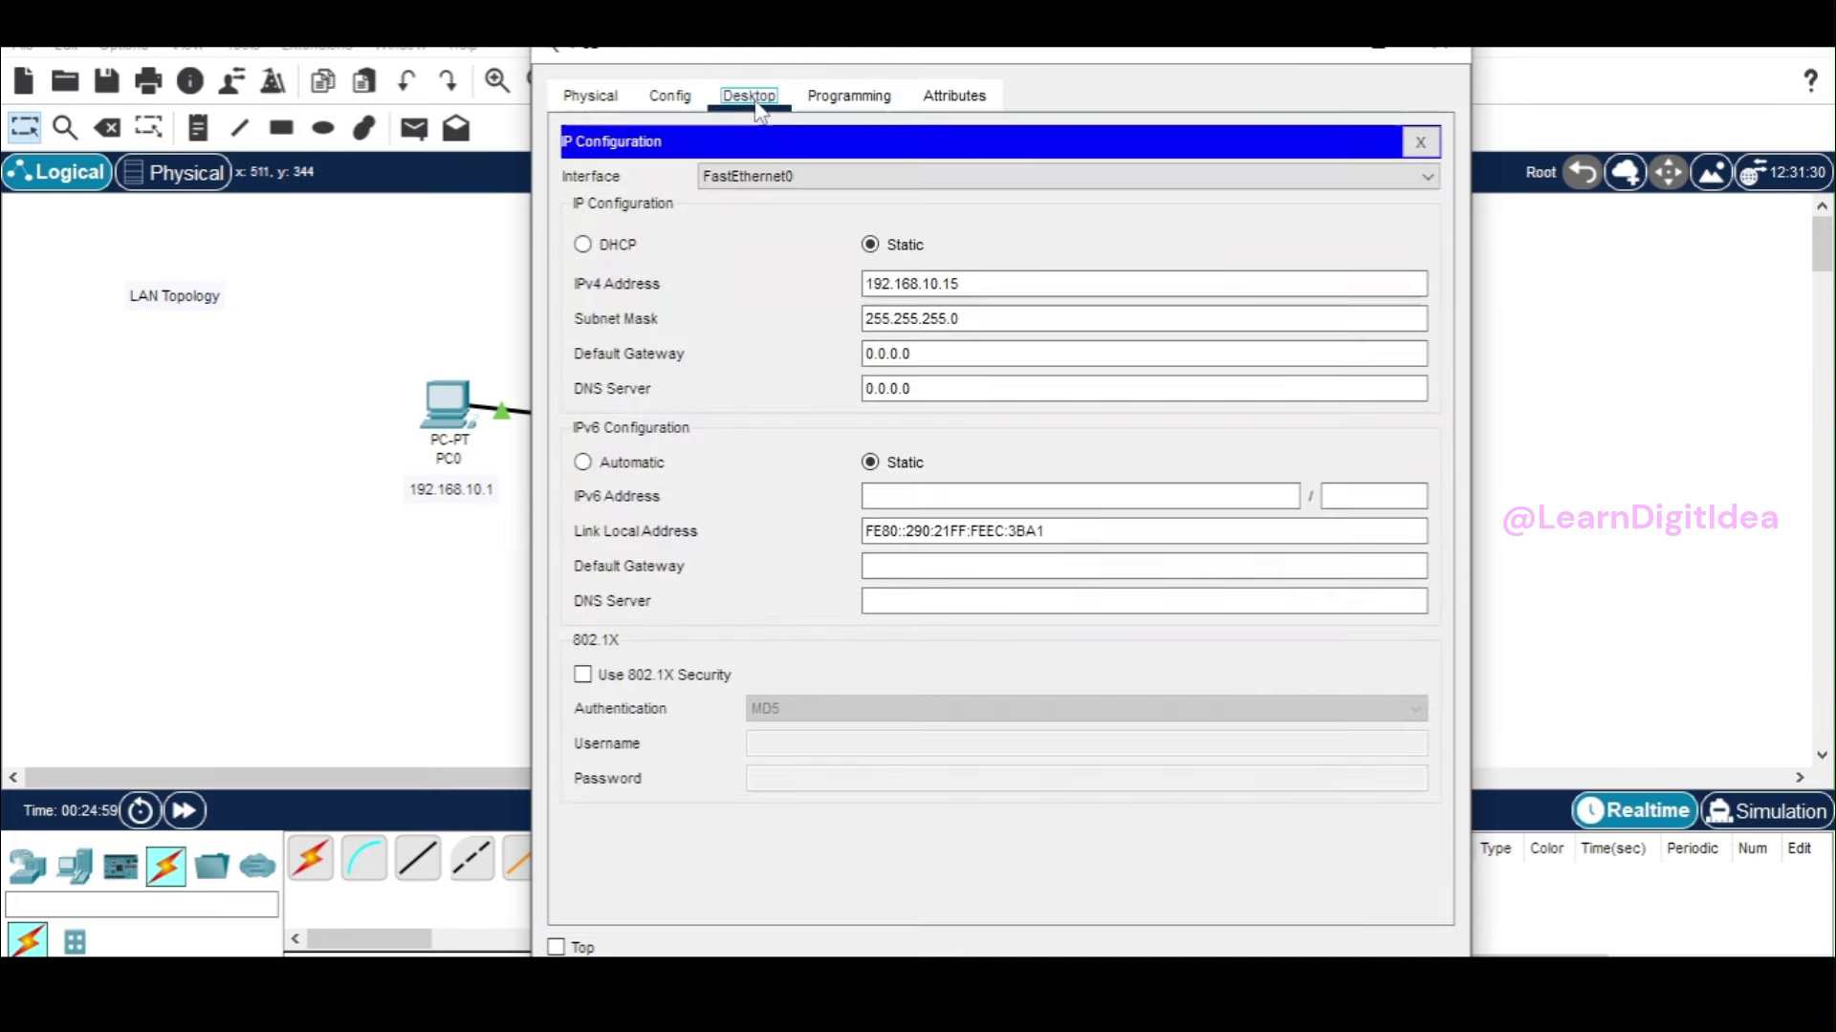
{"action": "left_click", "coordinate": [1440, 45]}
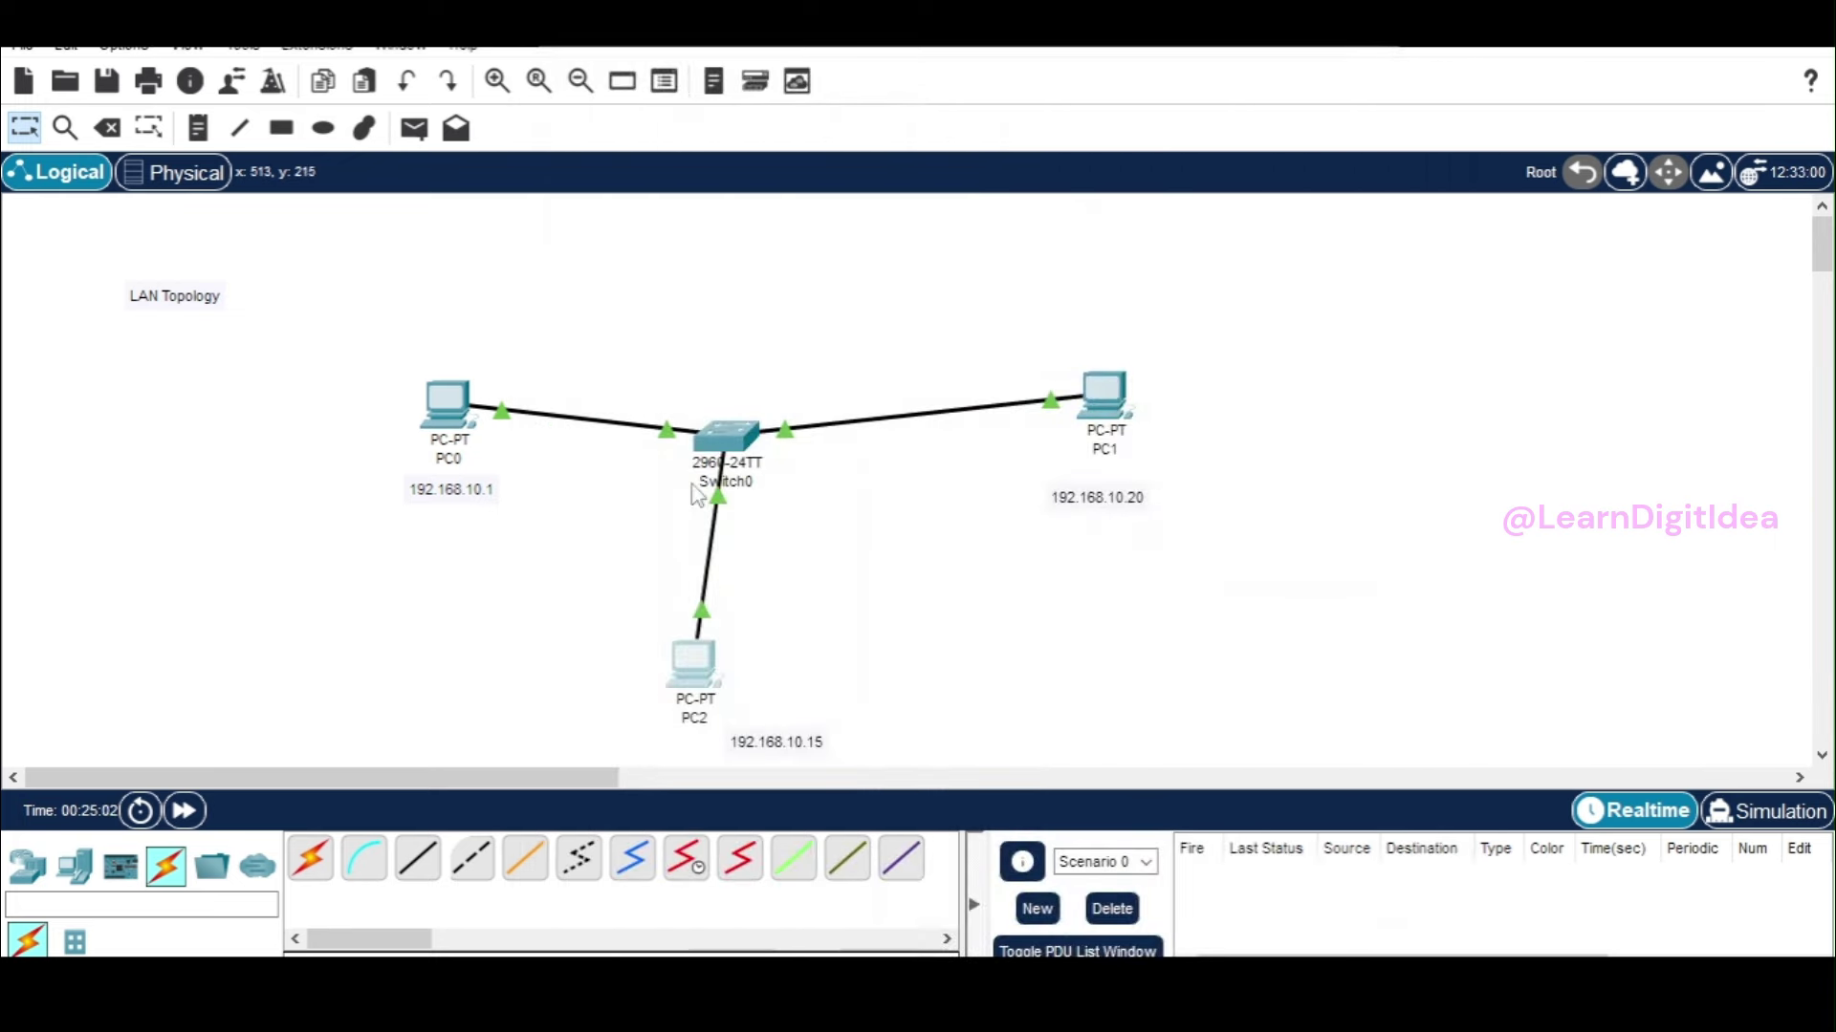
Test connectivity from PC2 to PC0 by running ping 192.168.10.1 in PC2's Command Prompt.
{"action": "left_click", "coordinate": [696, 660]}
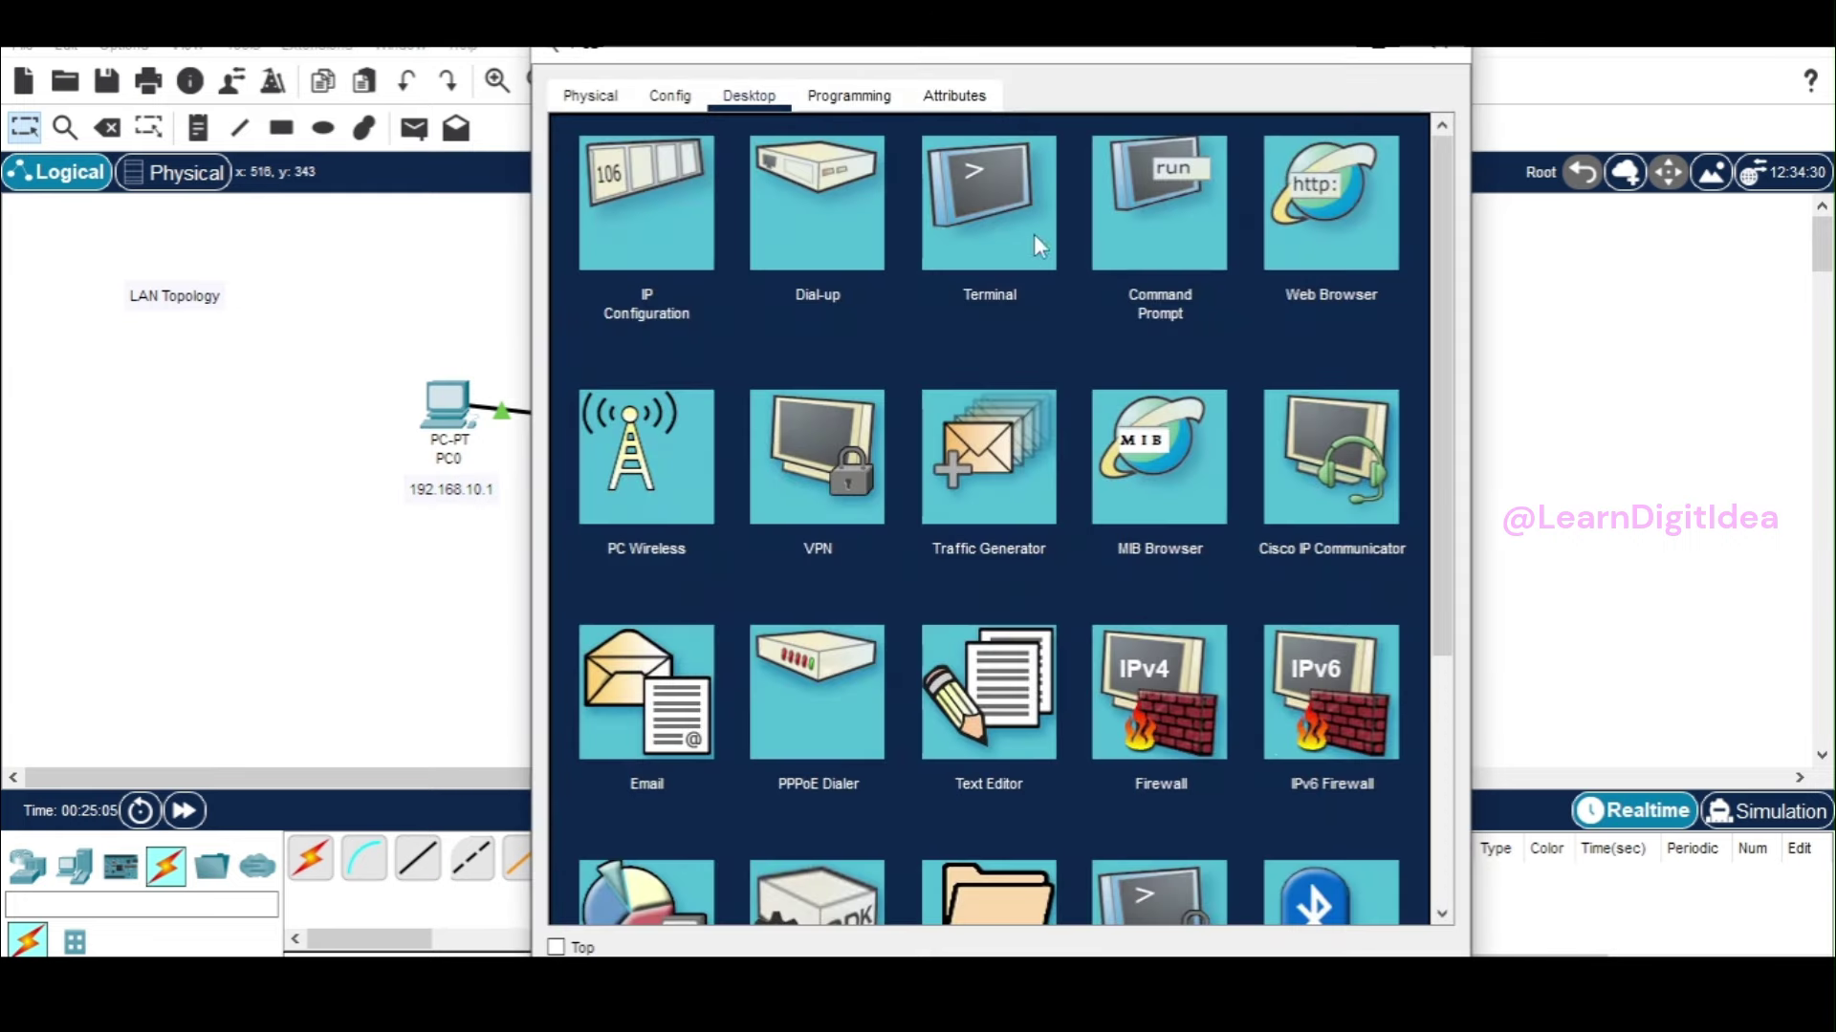
{"action": "left_click", "coordinate": [1155, 227]}
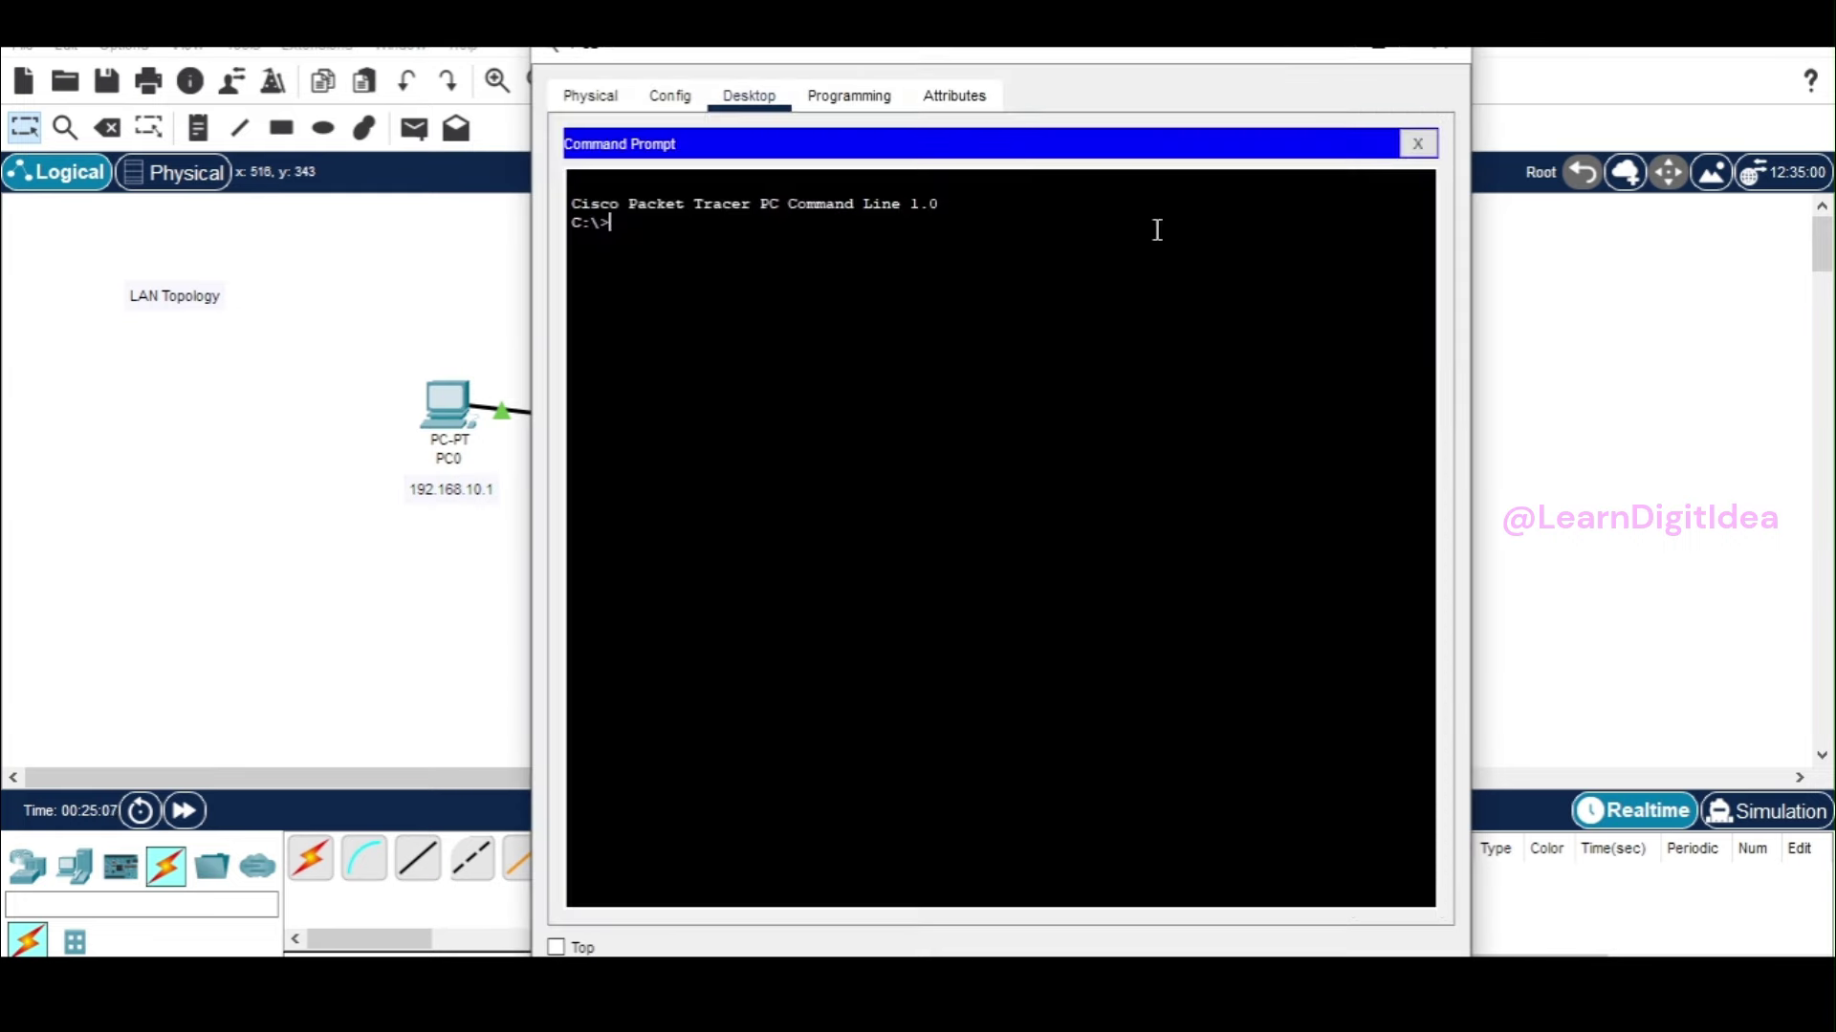
{"action": "type", "text": "ping"}
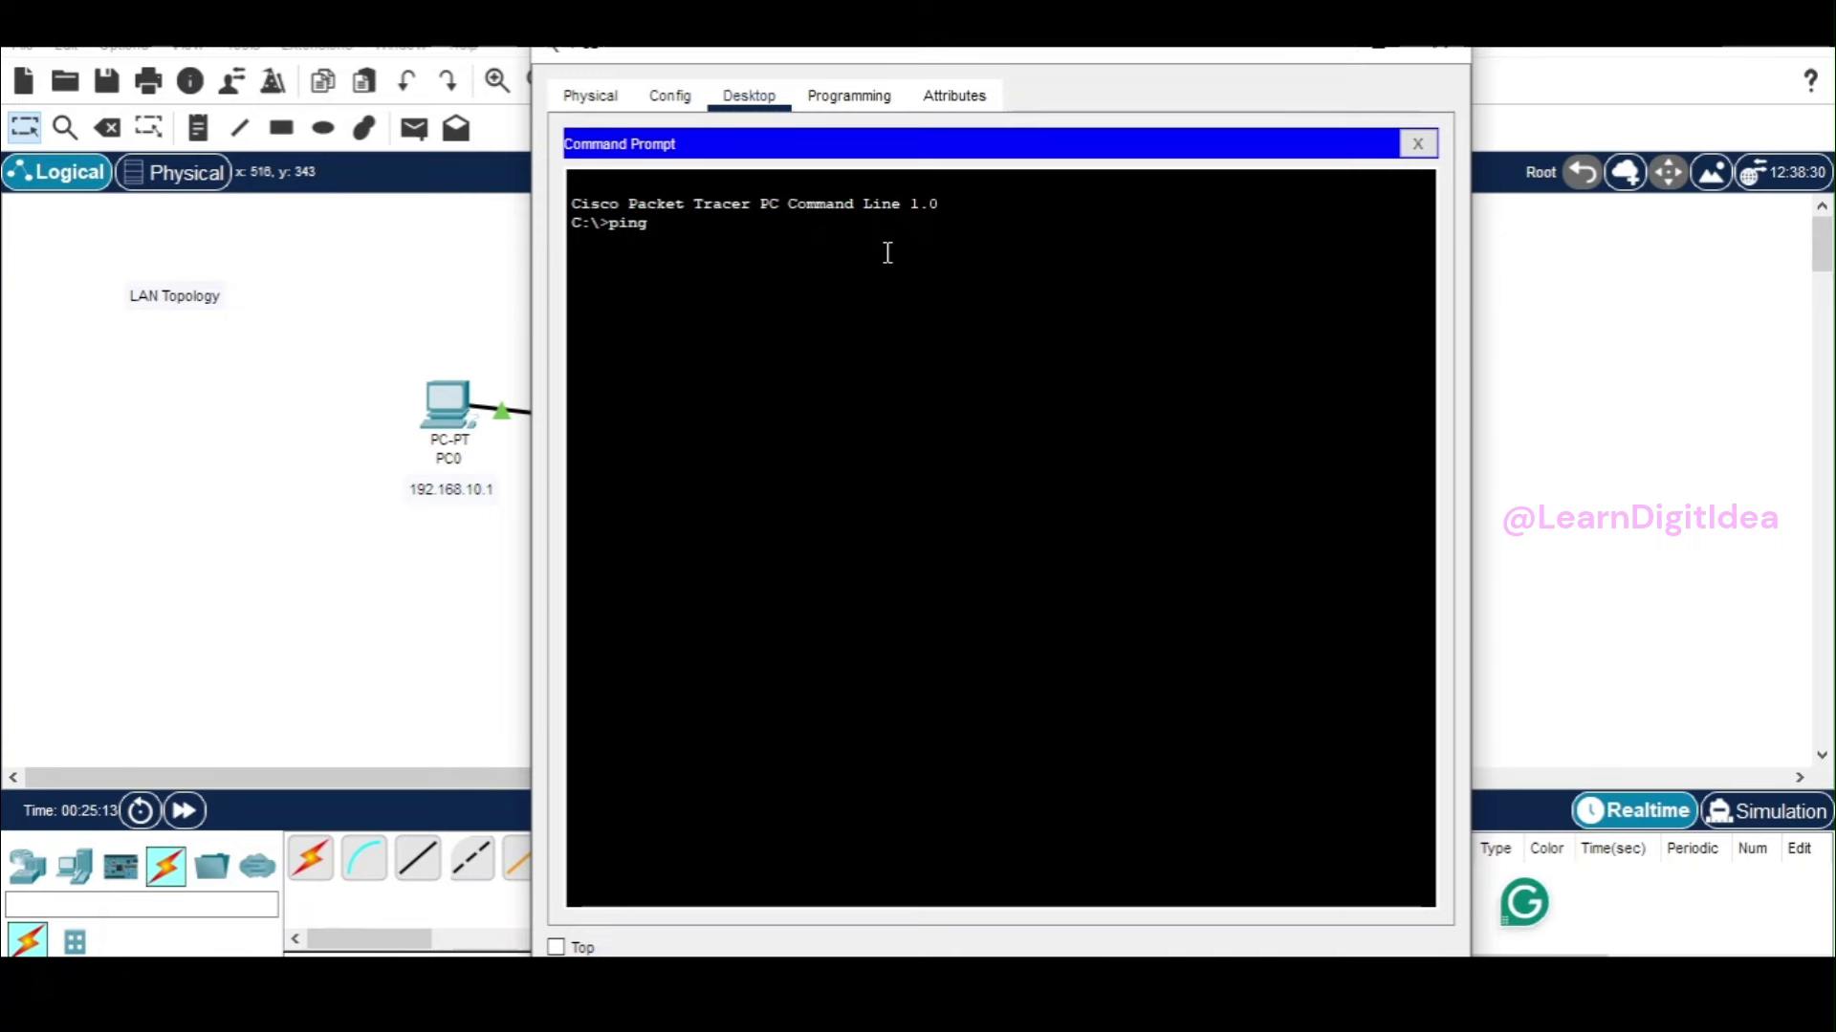
{"action": "type", "text": " 192."}
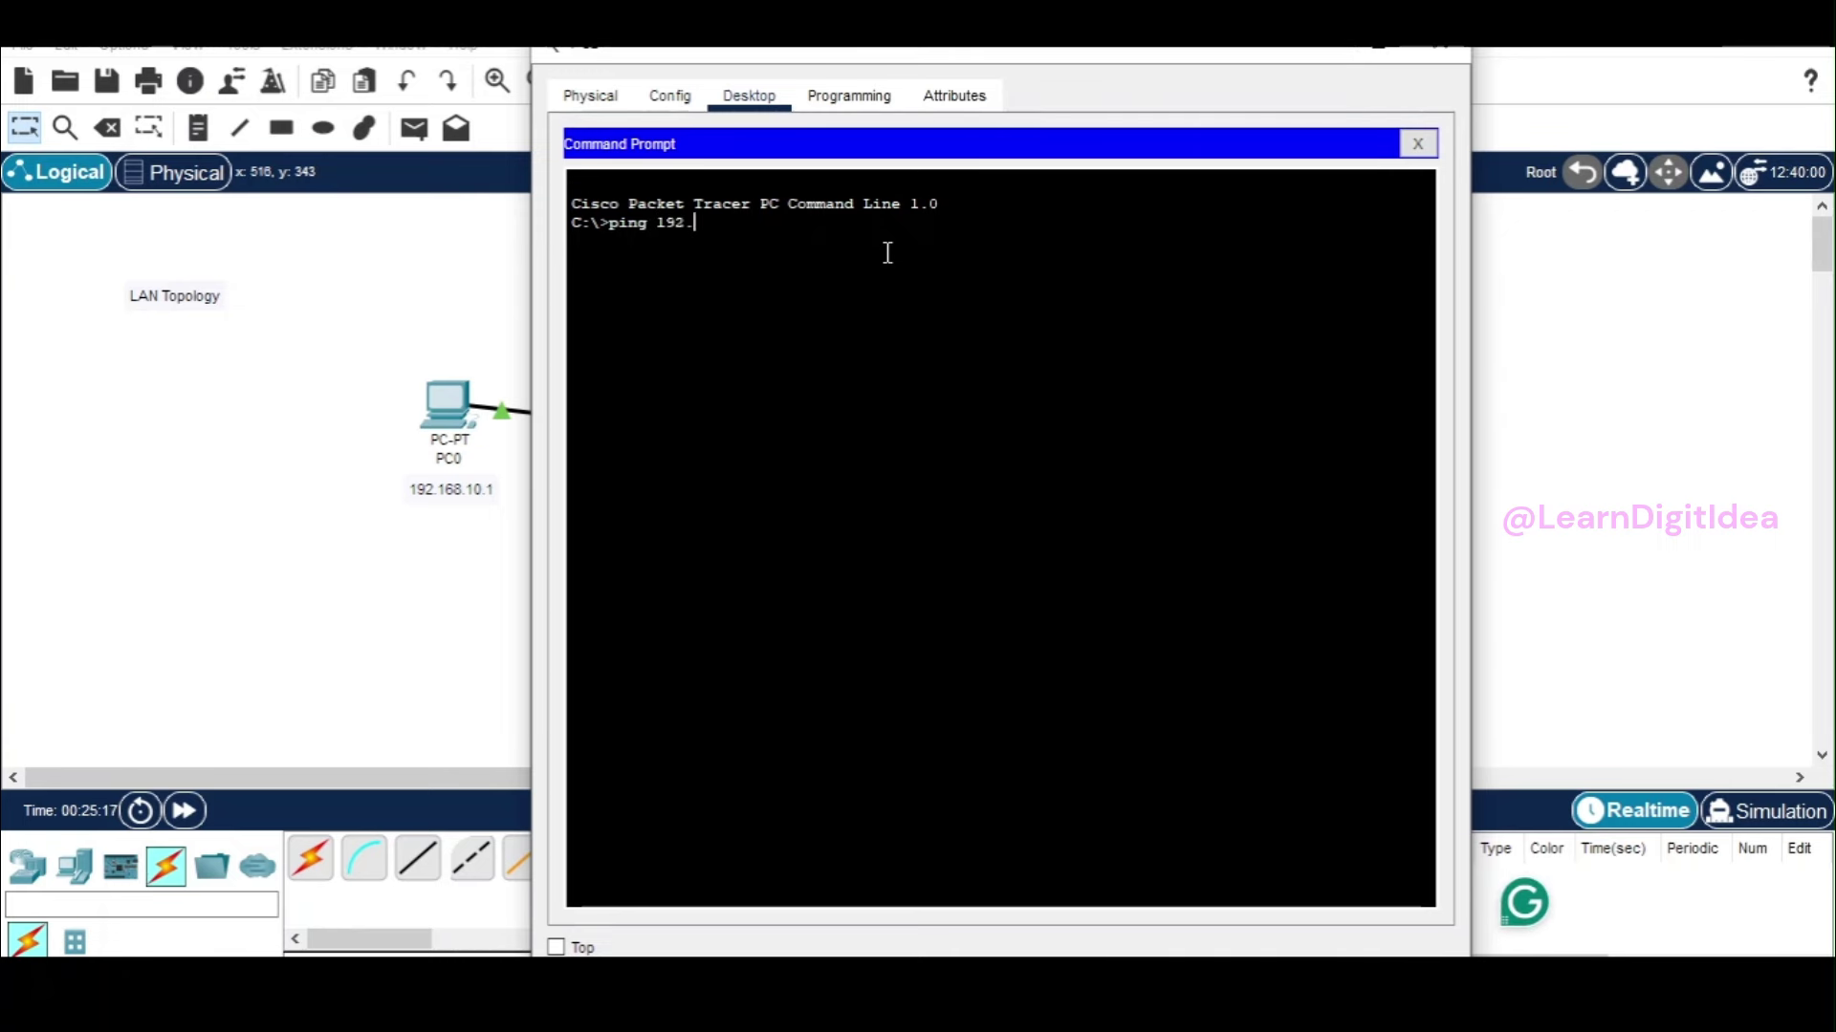
{"action": "type", "text": "168"}
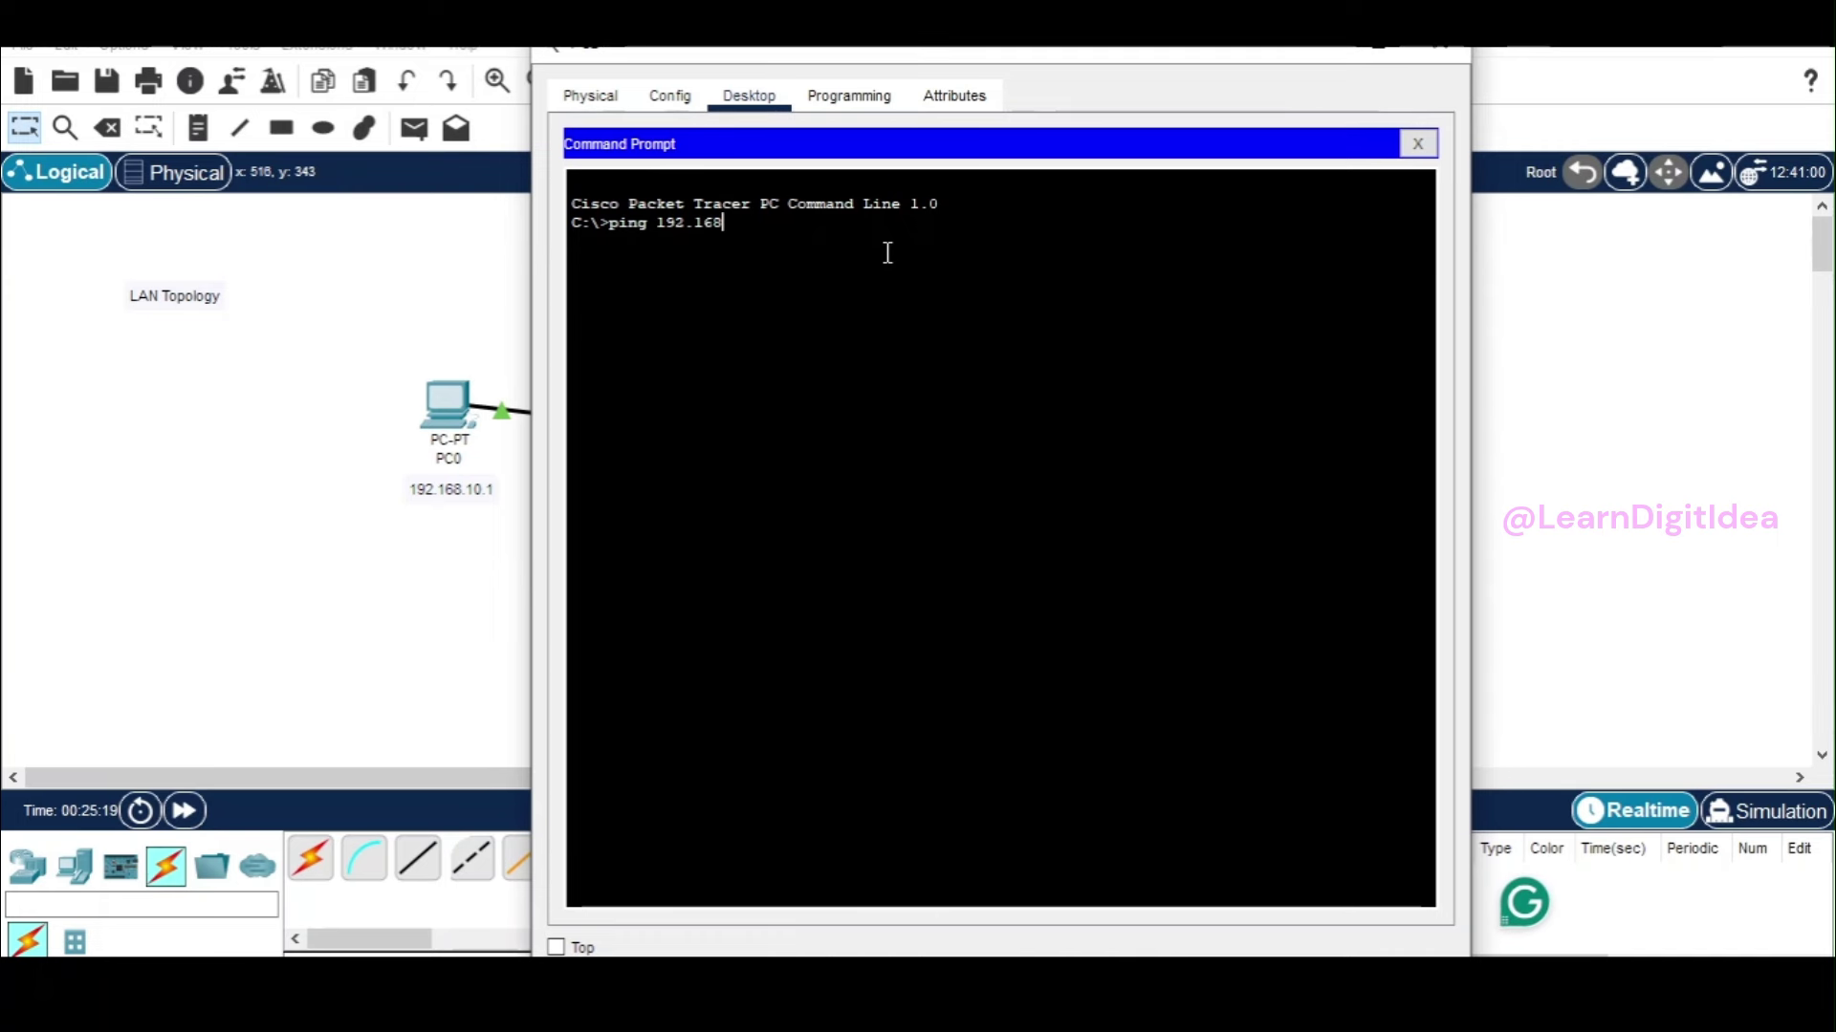
{"action": "type", "text": ".10.1"}
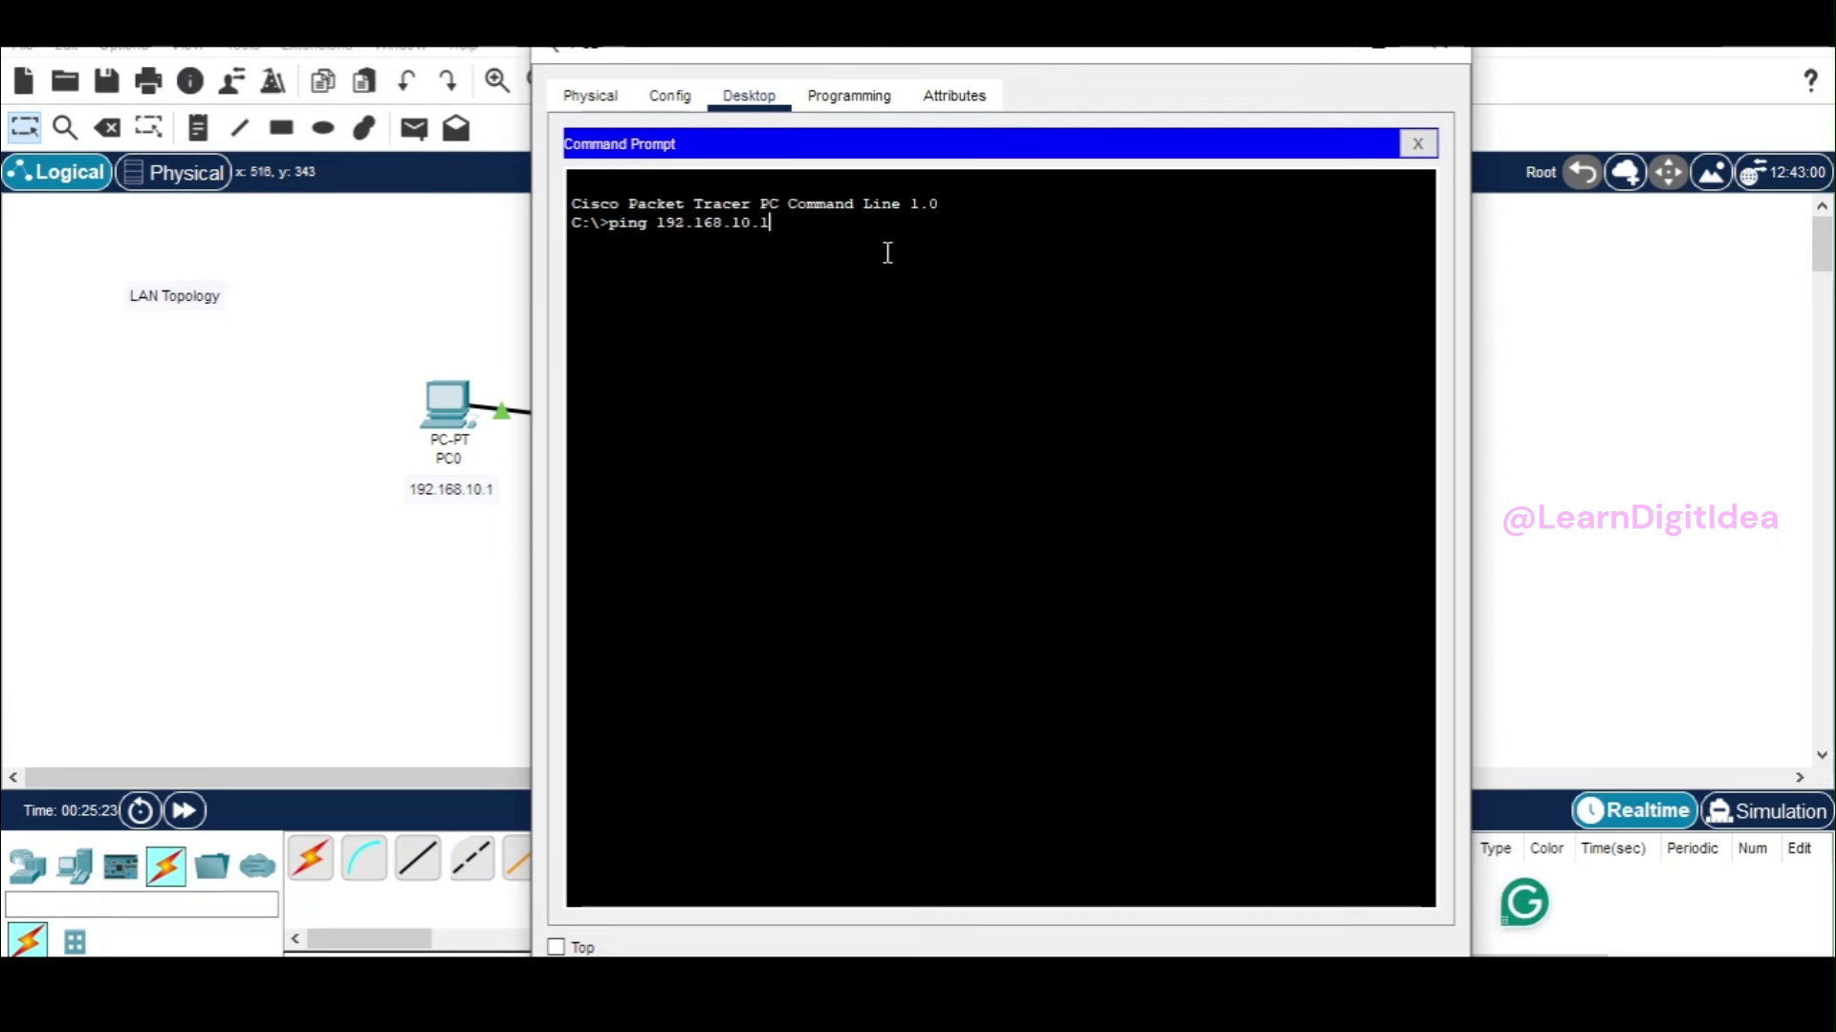
{"action": "key", "text": "Return"}
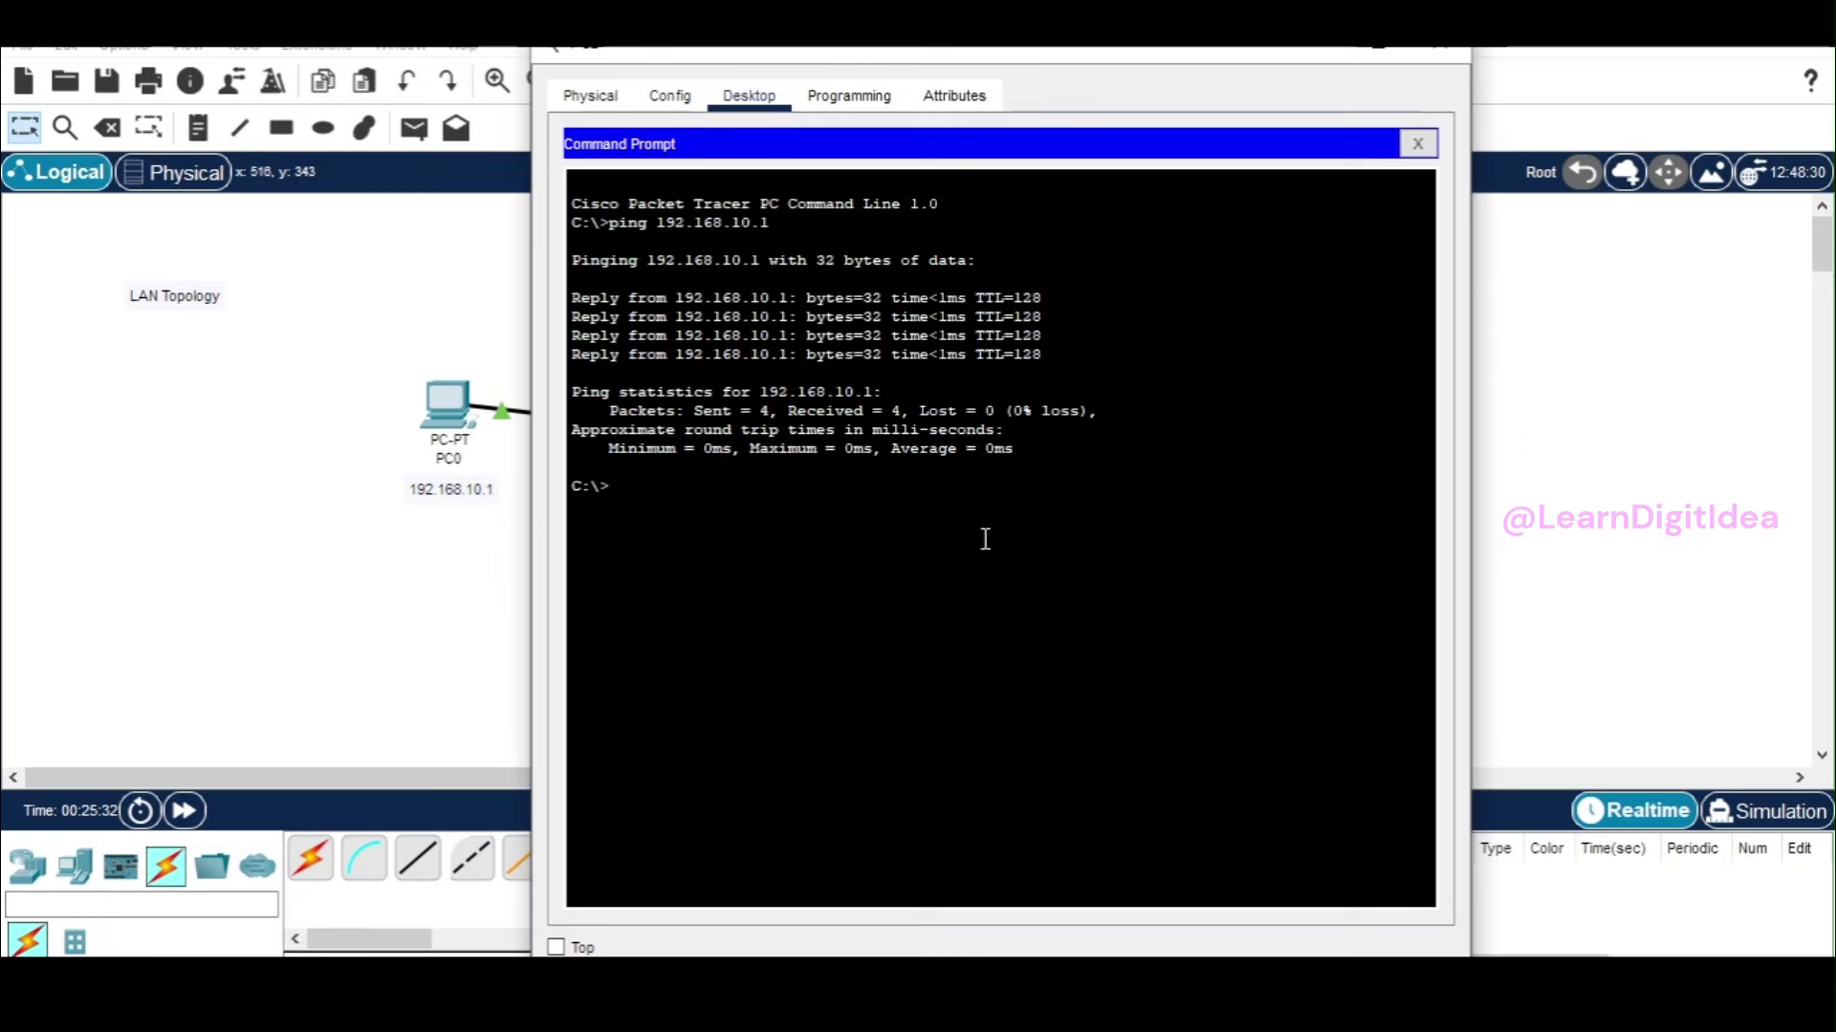
Switch to the OpenBoard lesson page and bring its Lab Task section into view.
{"action": "left_click", "coordinate": [1312, 58]}
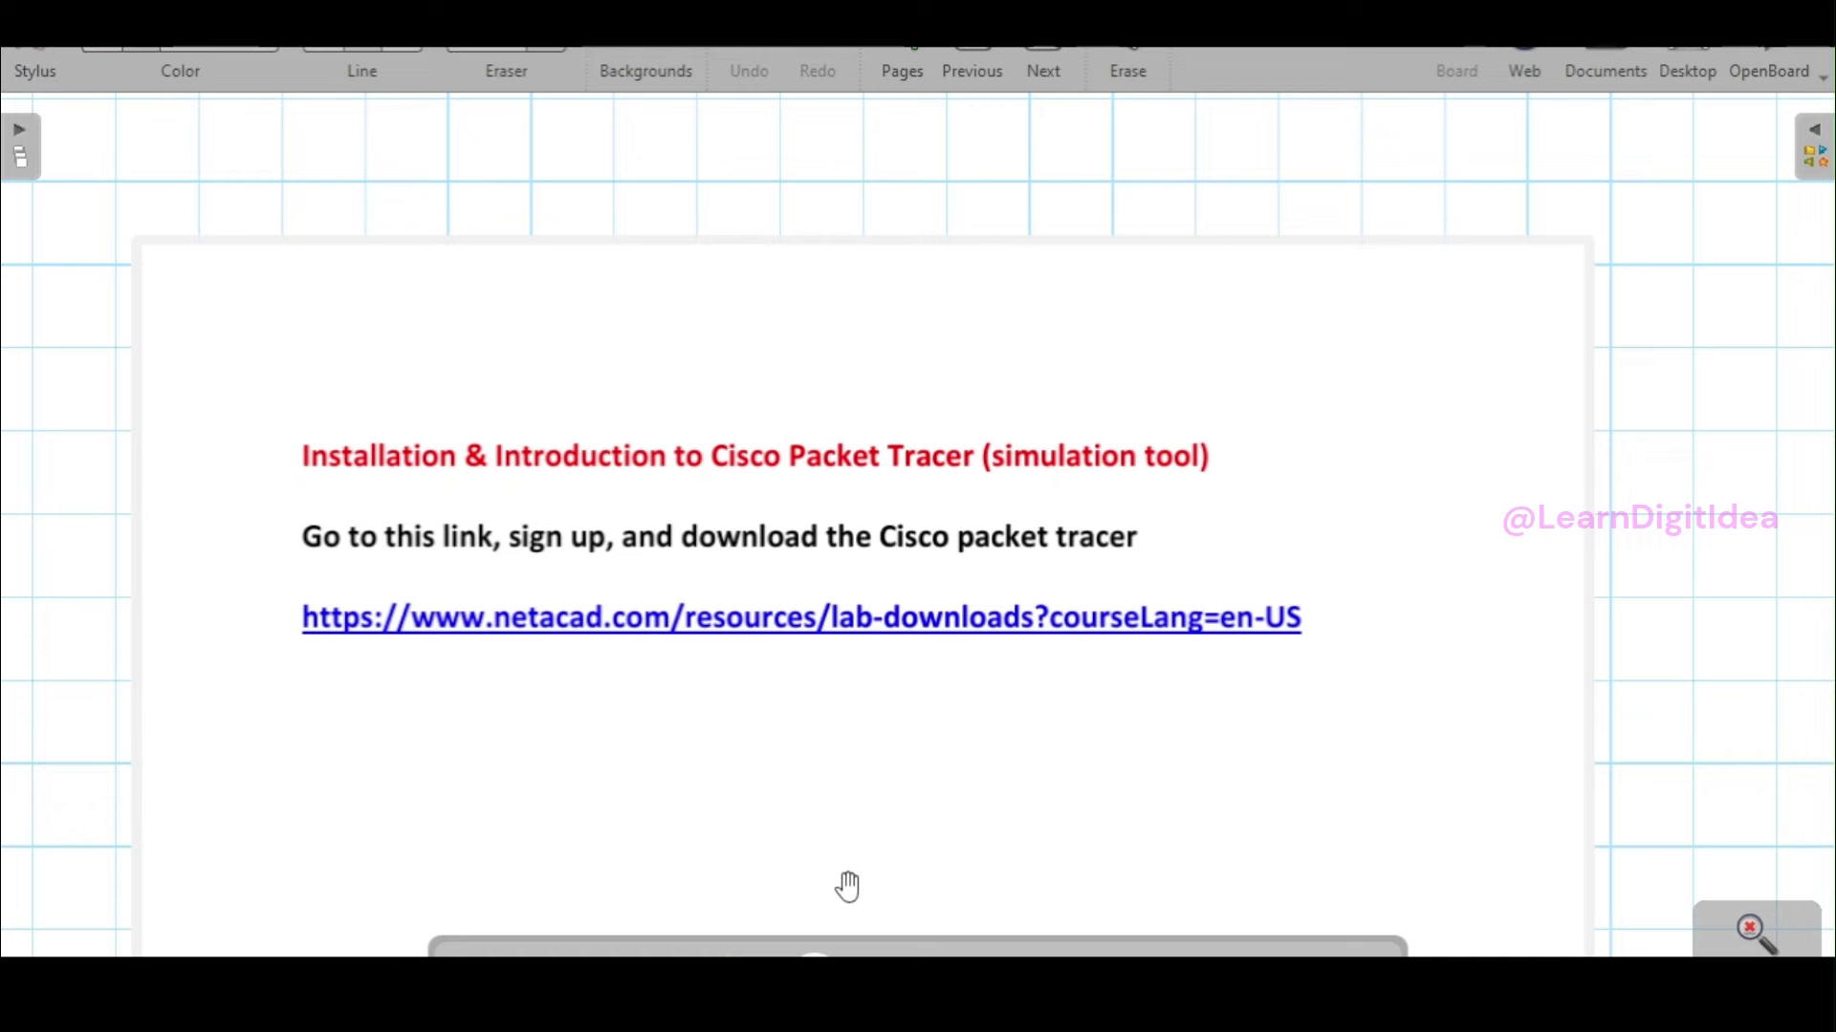
{"action": "left_click_drag", "start_coordinate": [852, 876], "coordinate": [843, 158]}
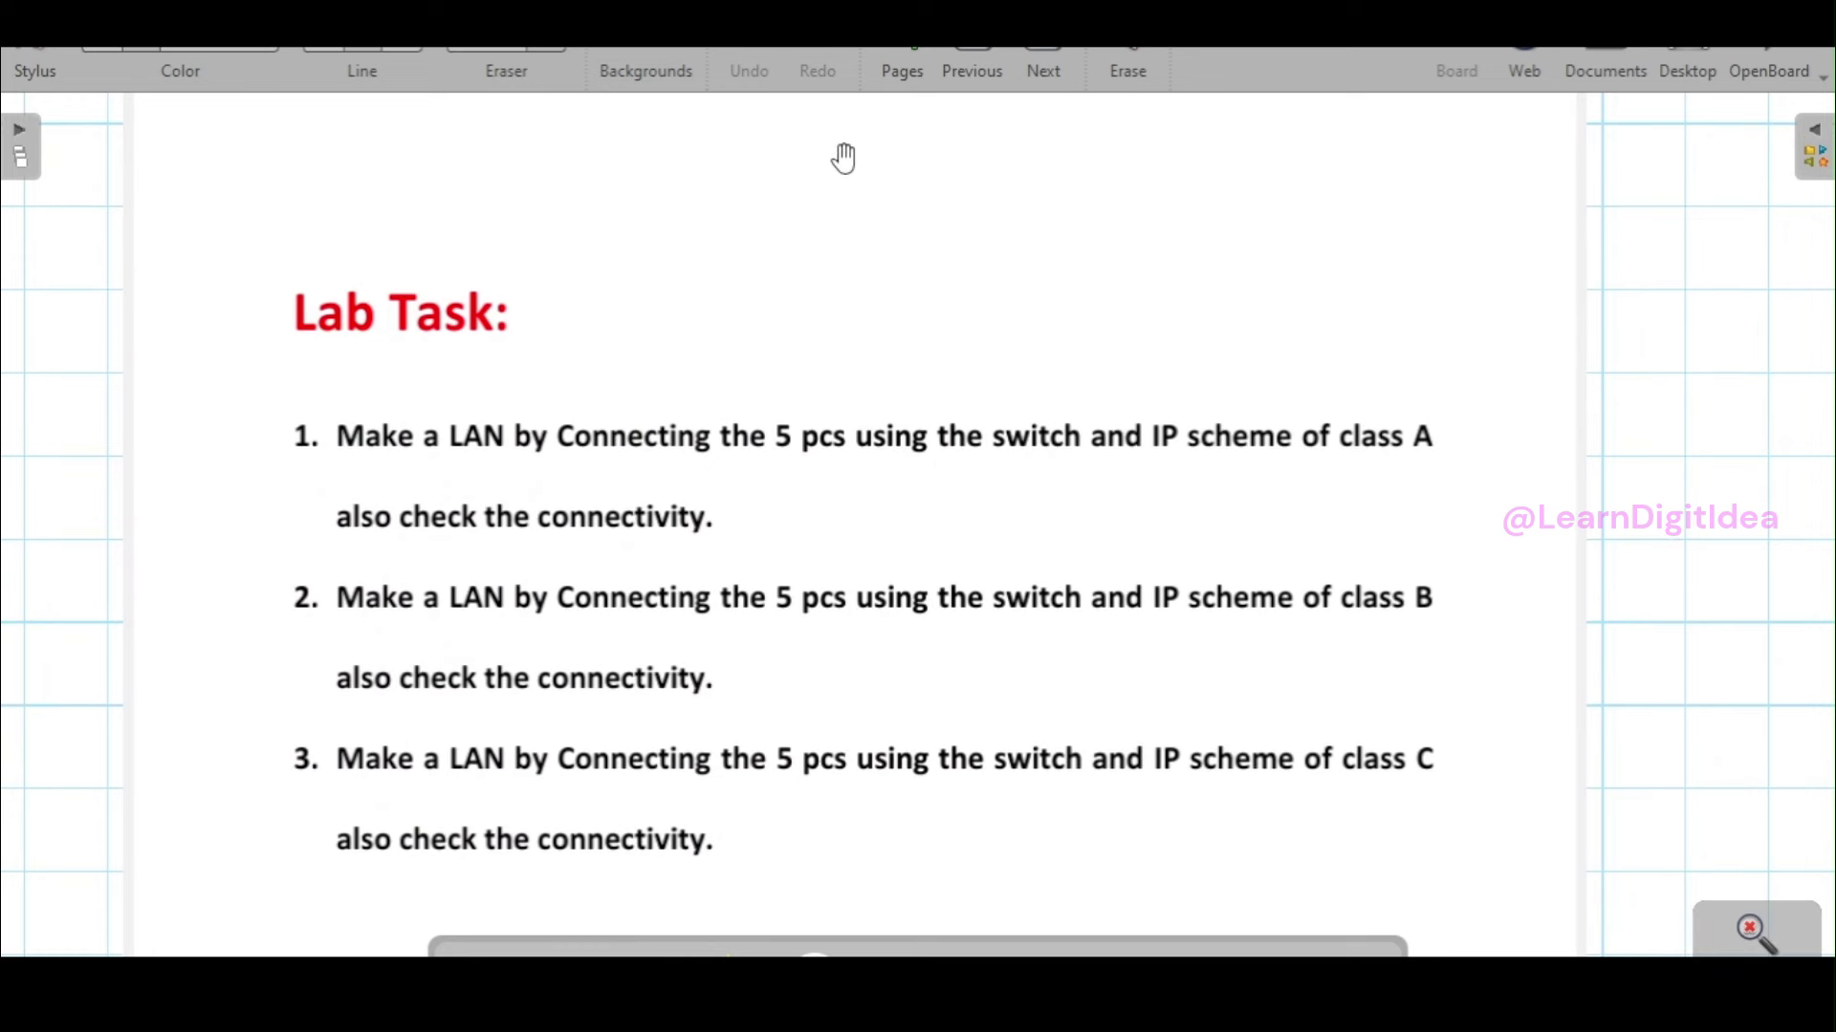